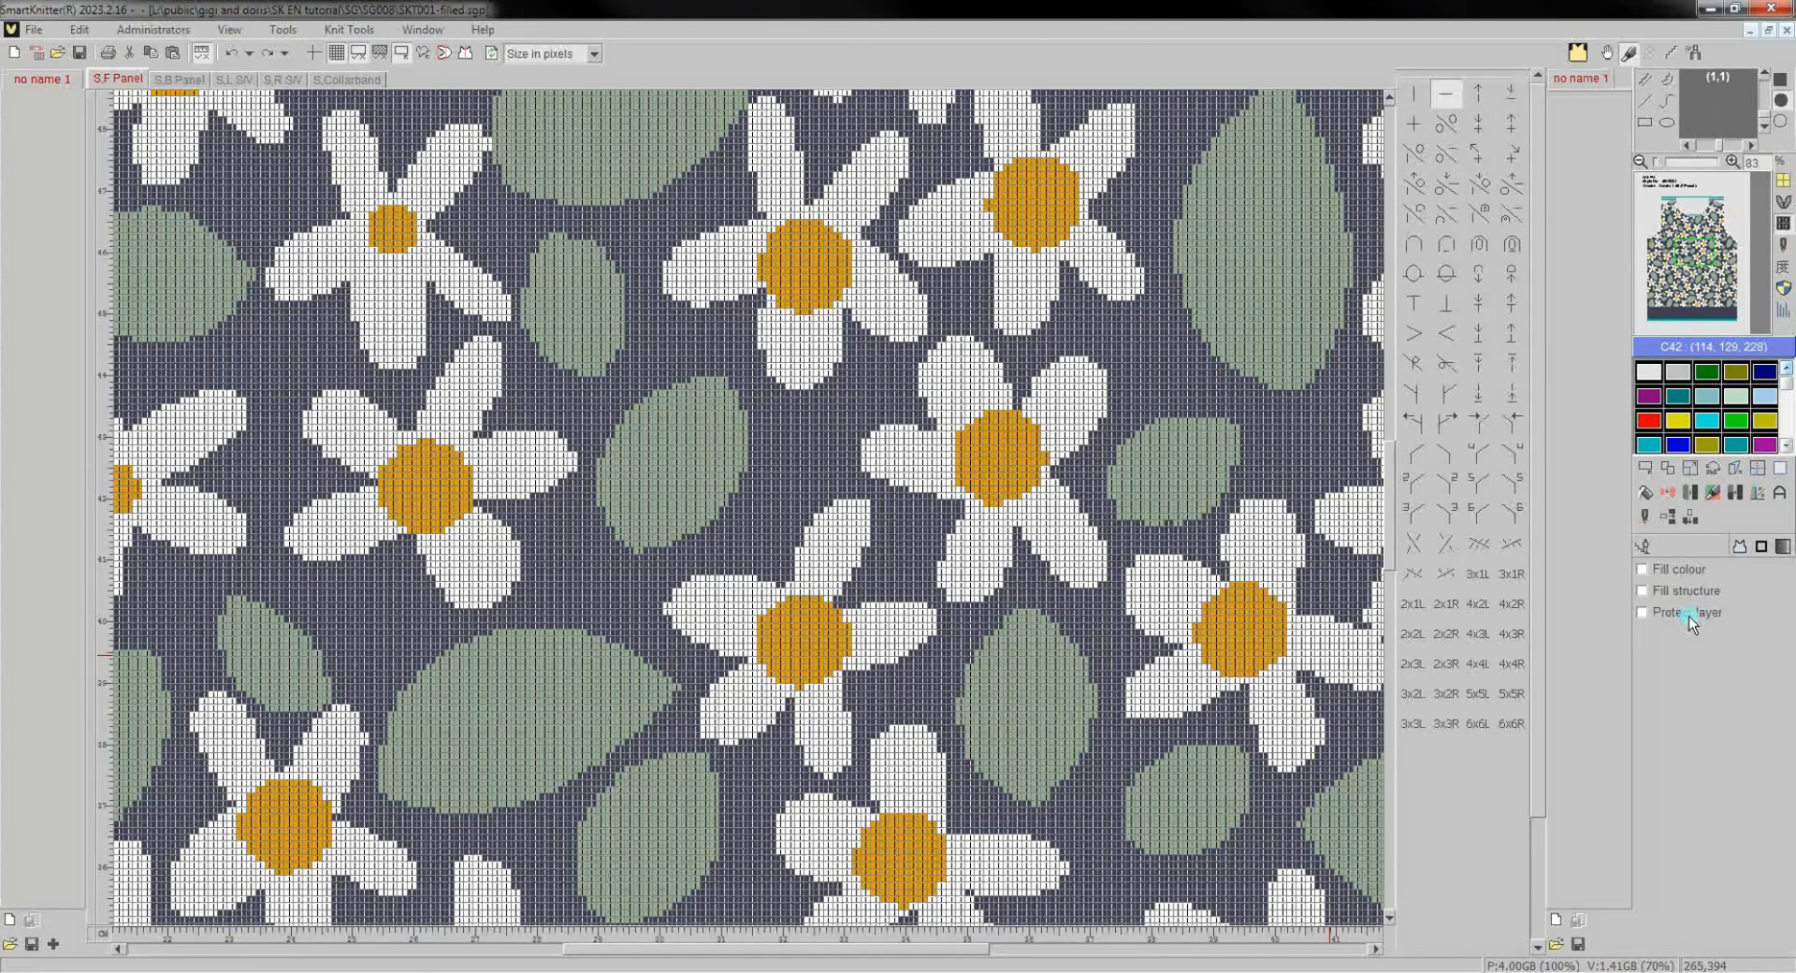
# Fill five green leaves between the daisies using Fill colour only with colour C39 (180, 186, 124).
pyautogui.click(1682, 569)
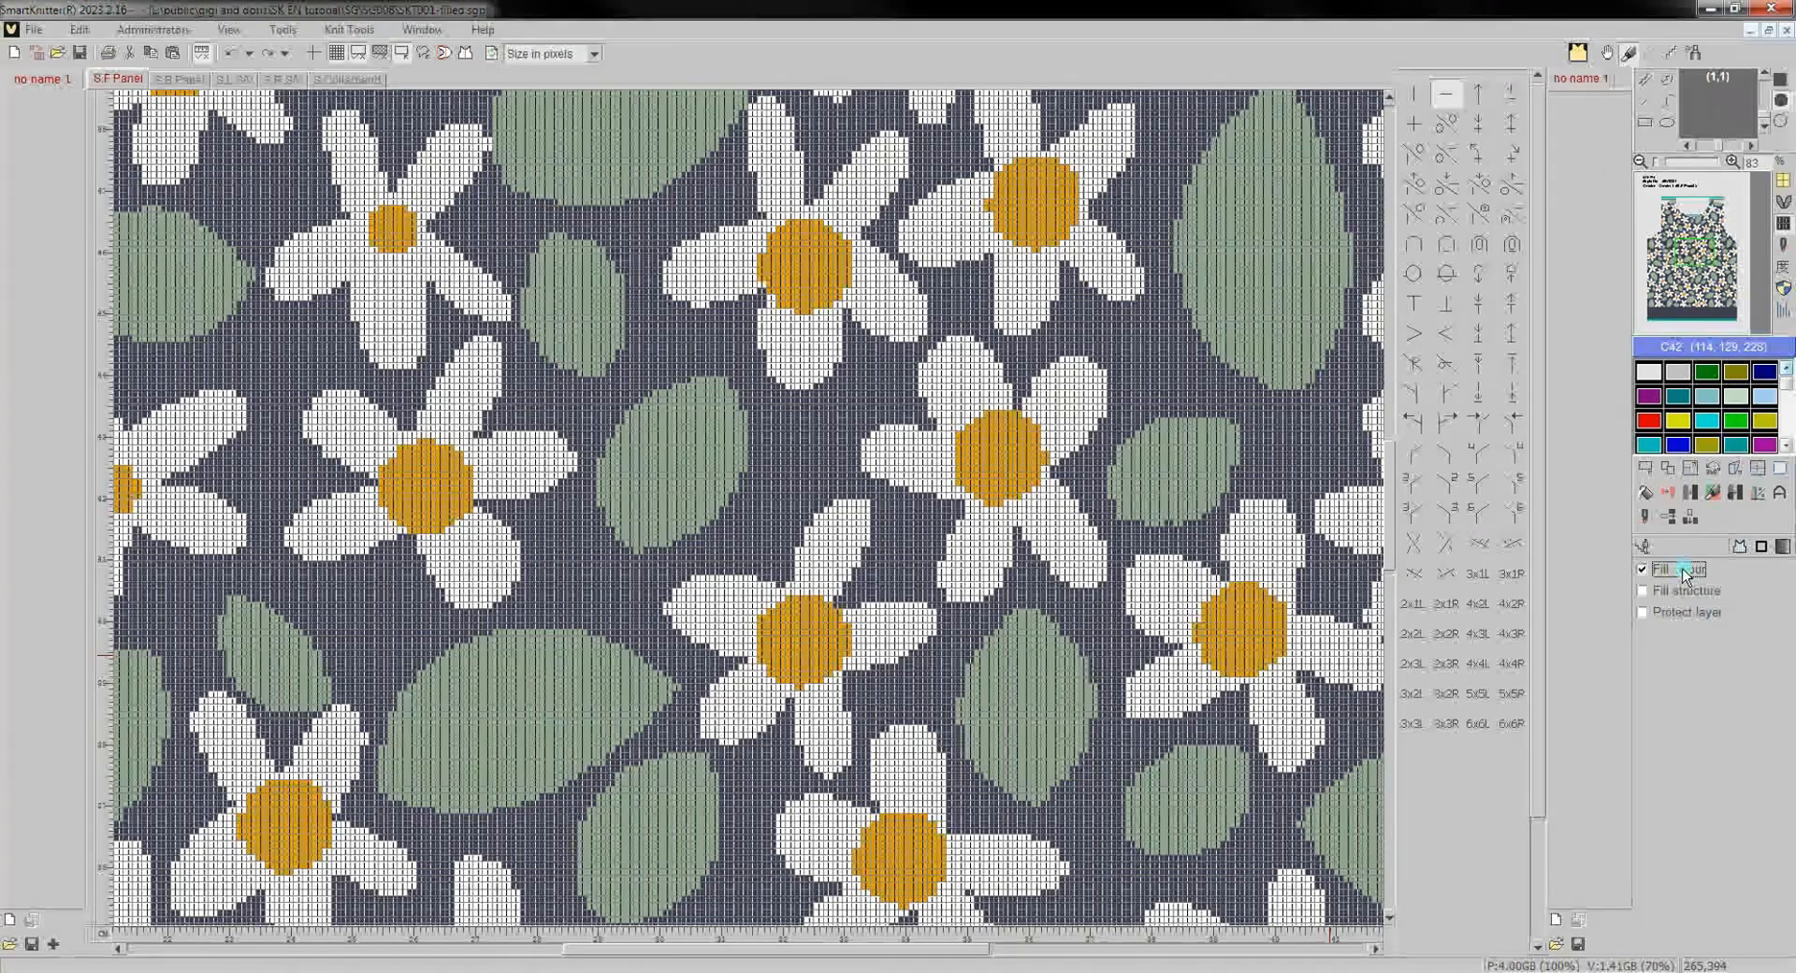
pyautogui.click(1787, 446)
pyautogui.click(1788, 447)
pyautogui.click(1786, 446)
pyautogui.click(1786, 446)
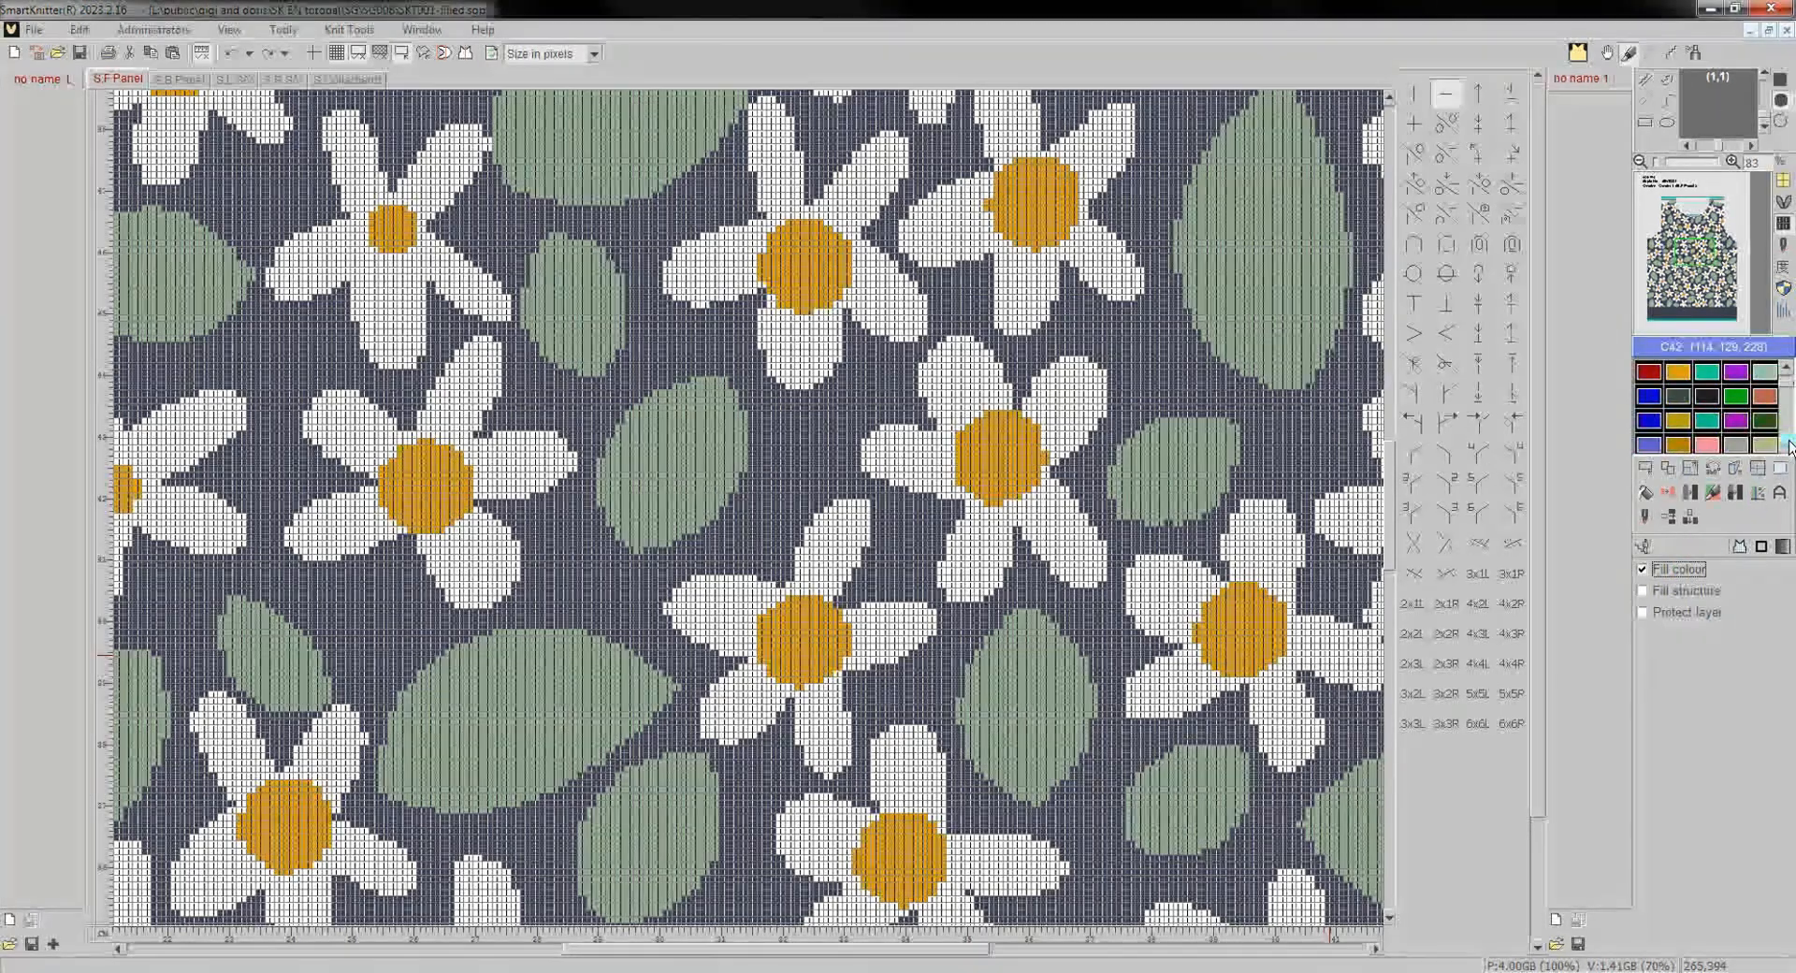
pyautogui.click(1787, 446)
pyautogui.click(1787, 446)
pyautogui.click(1771, 417)
pyautogui.click(1768, 400)
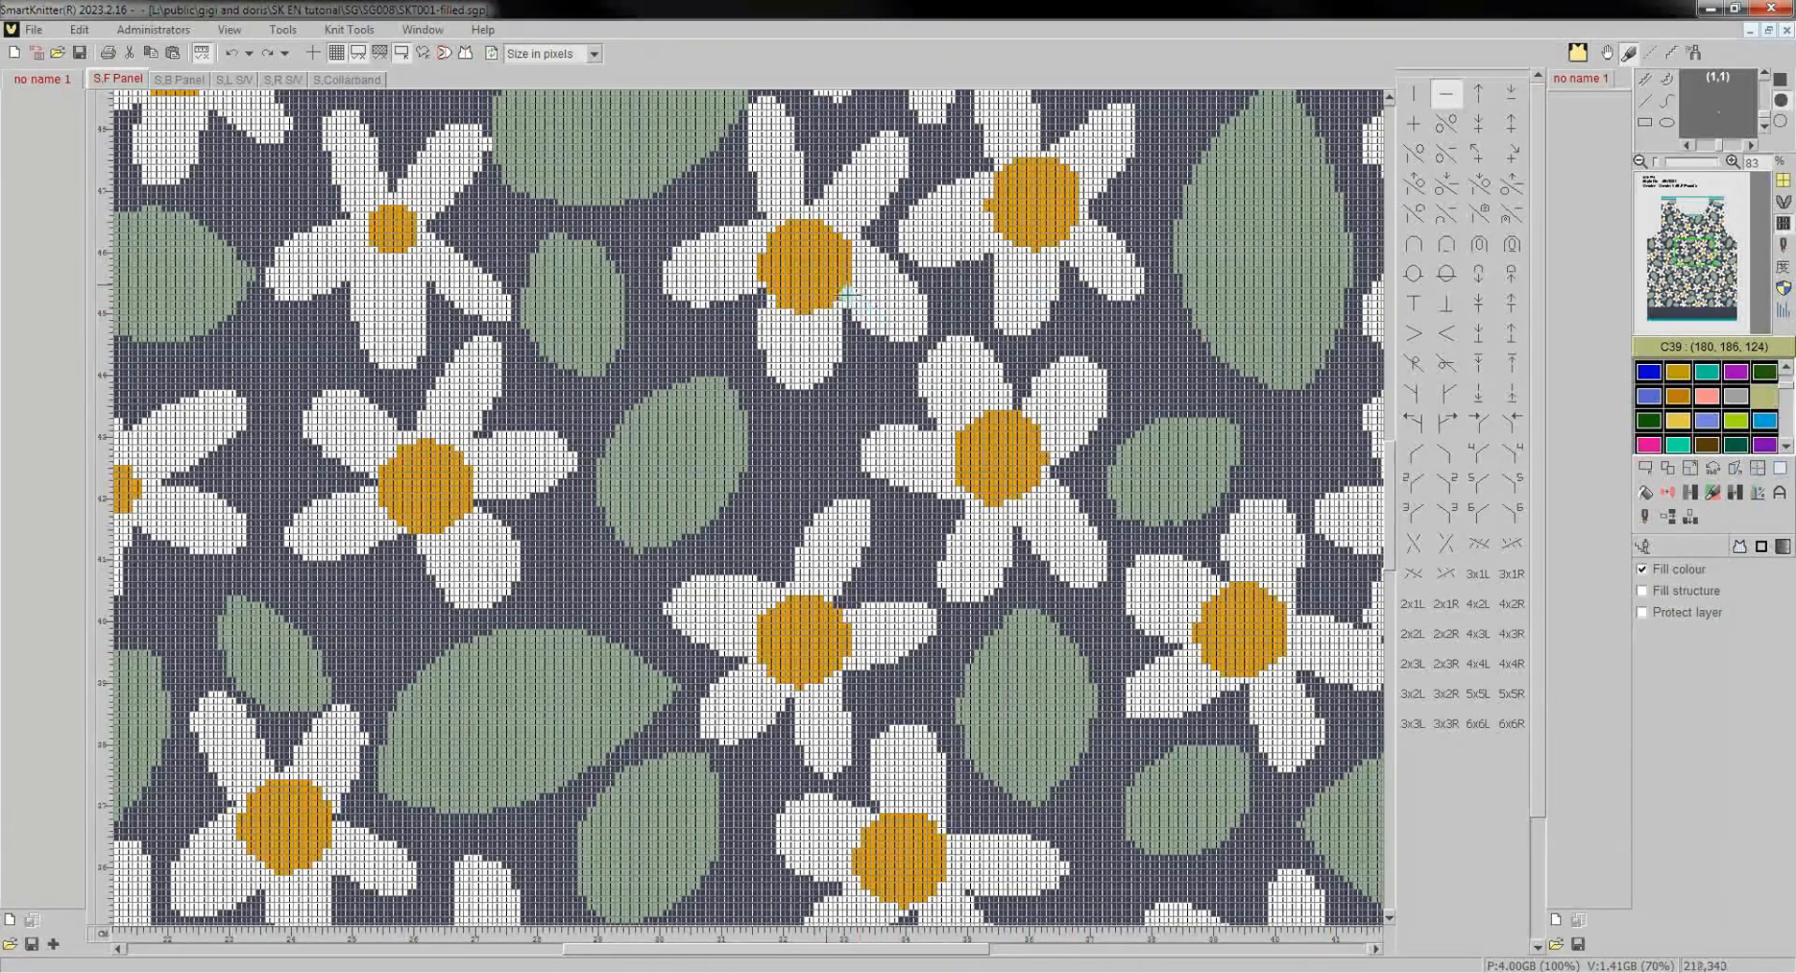
pyautogui.click(697, 423)
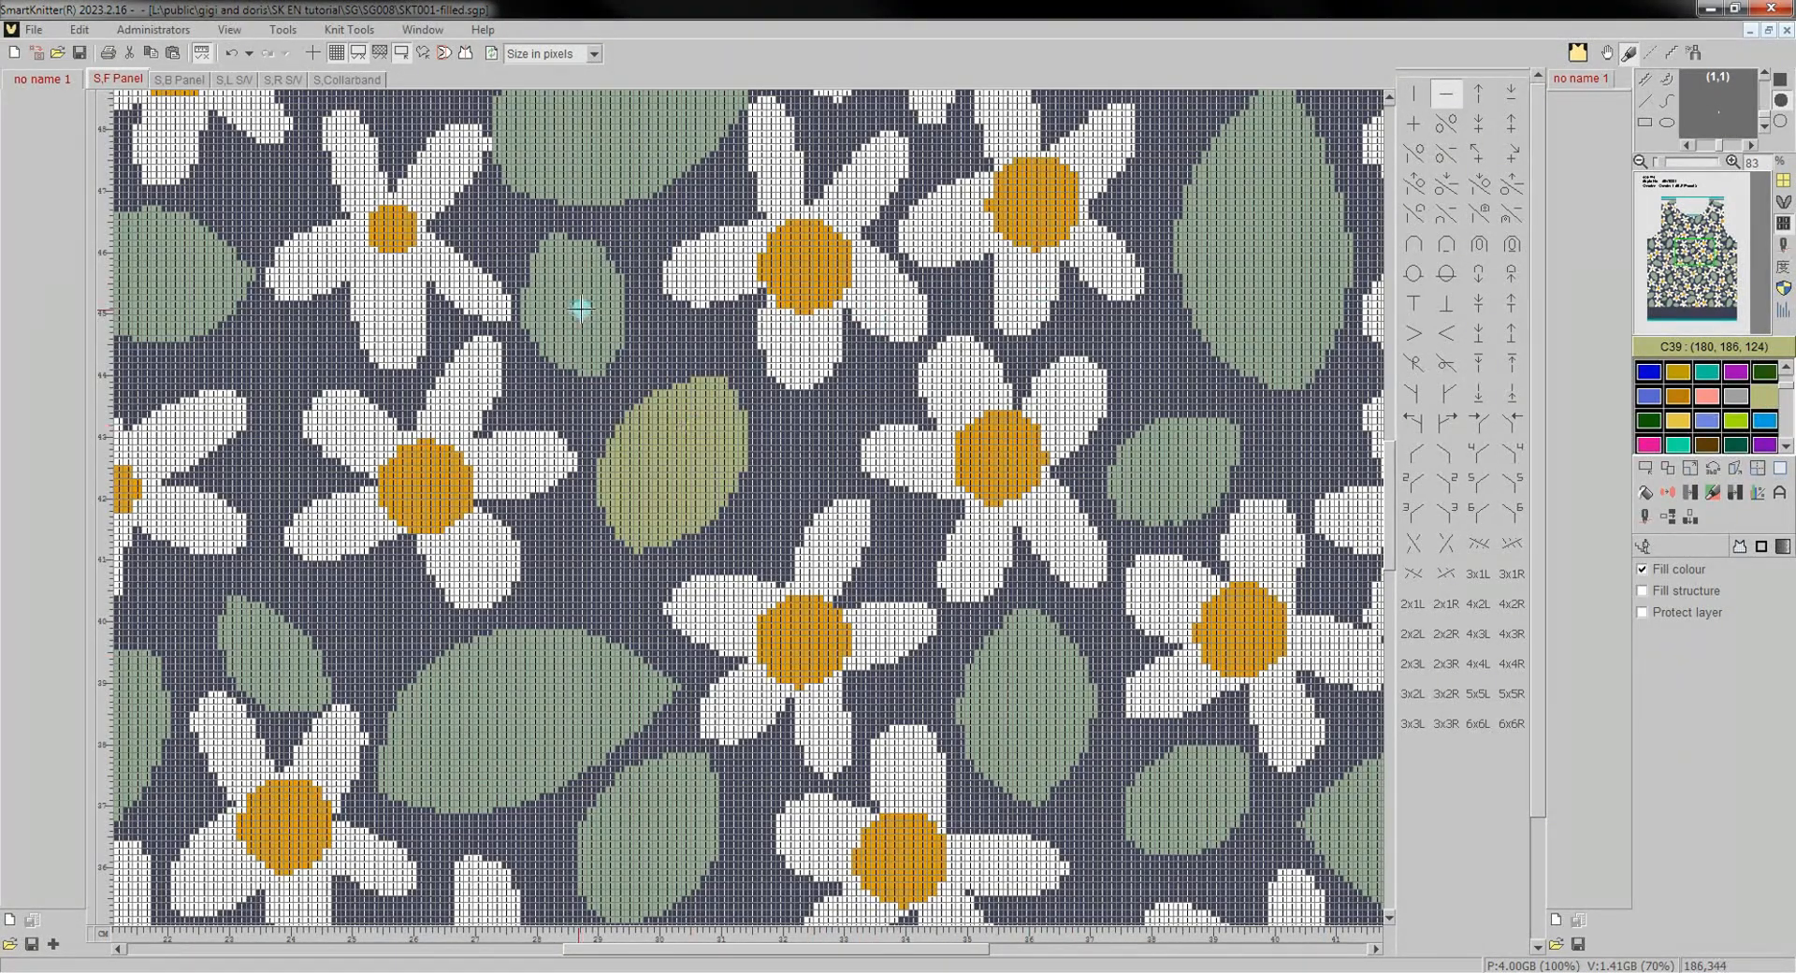
pyautogui.click(1002, 654)
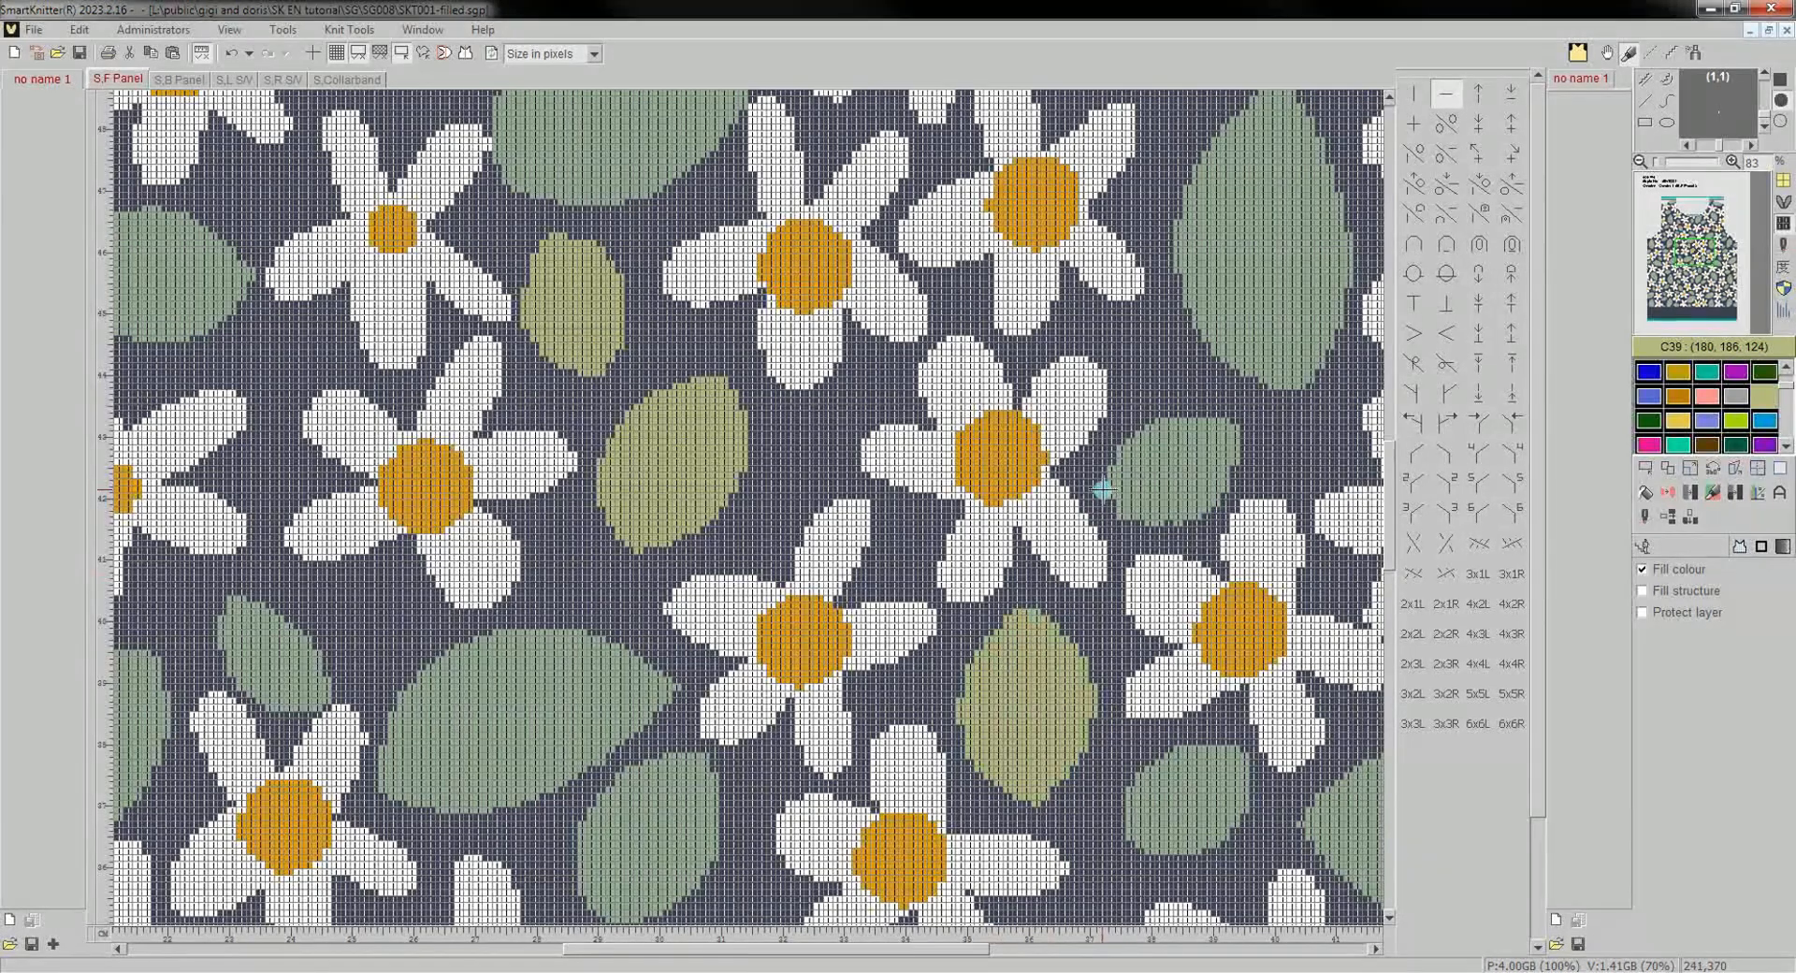
pyautogui.click(543, 688)
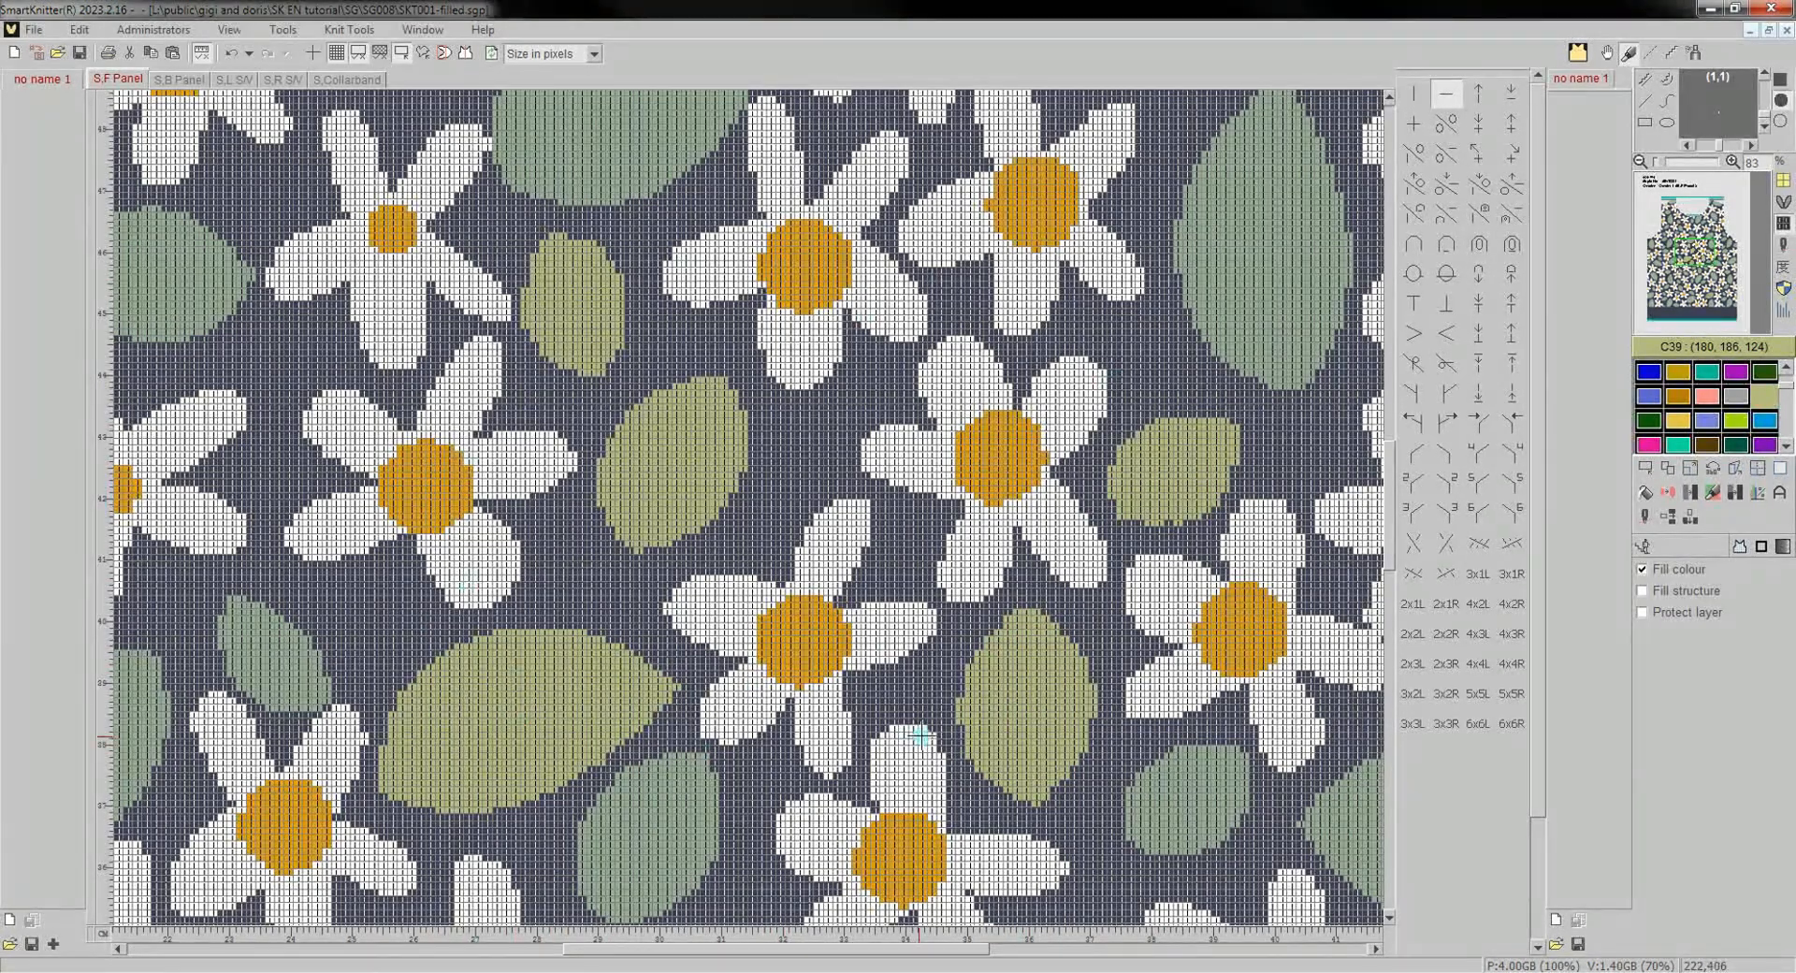
# Try filling the panel's dark background with the horizontal-bar stitch using Fill structure only, and undo the fill.
pyautogui.click(1644, 569)
pyautogui.click(1642, 590)
pyautogui.click(1128, 380)
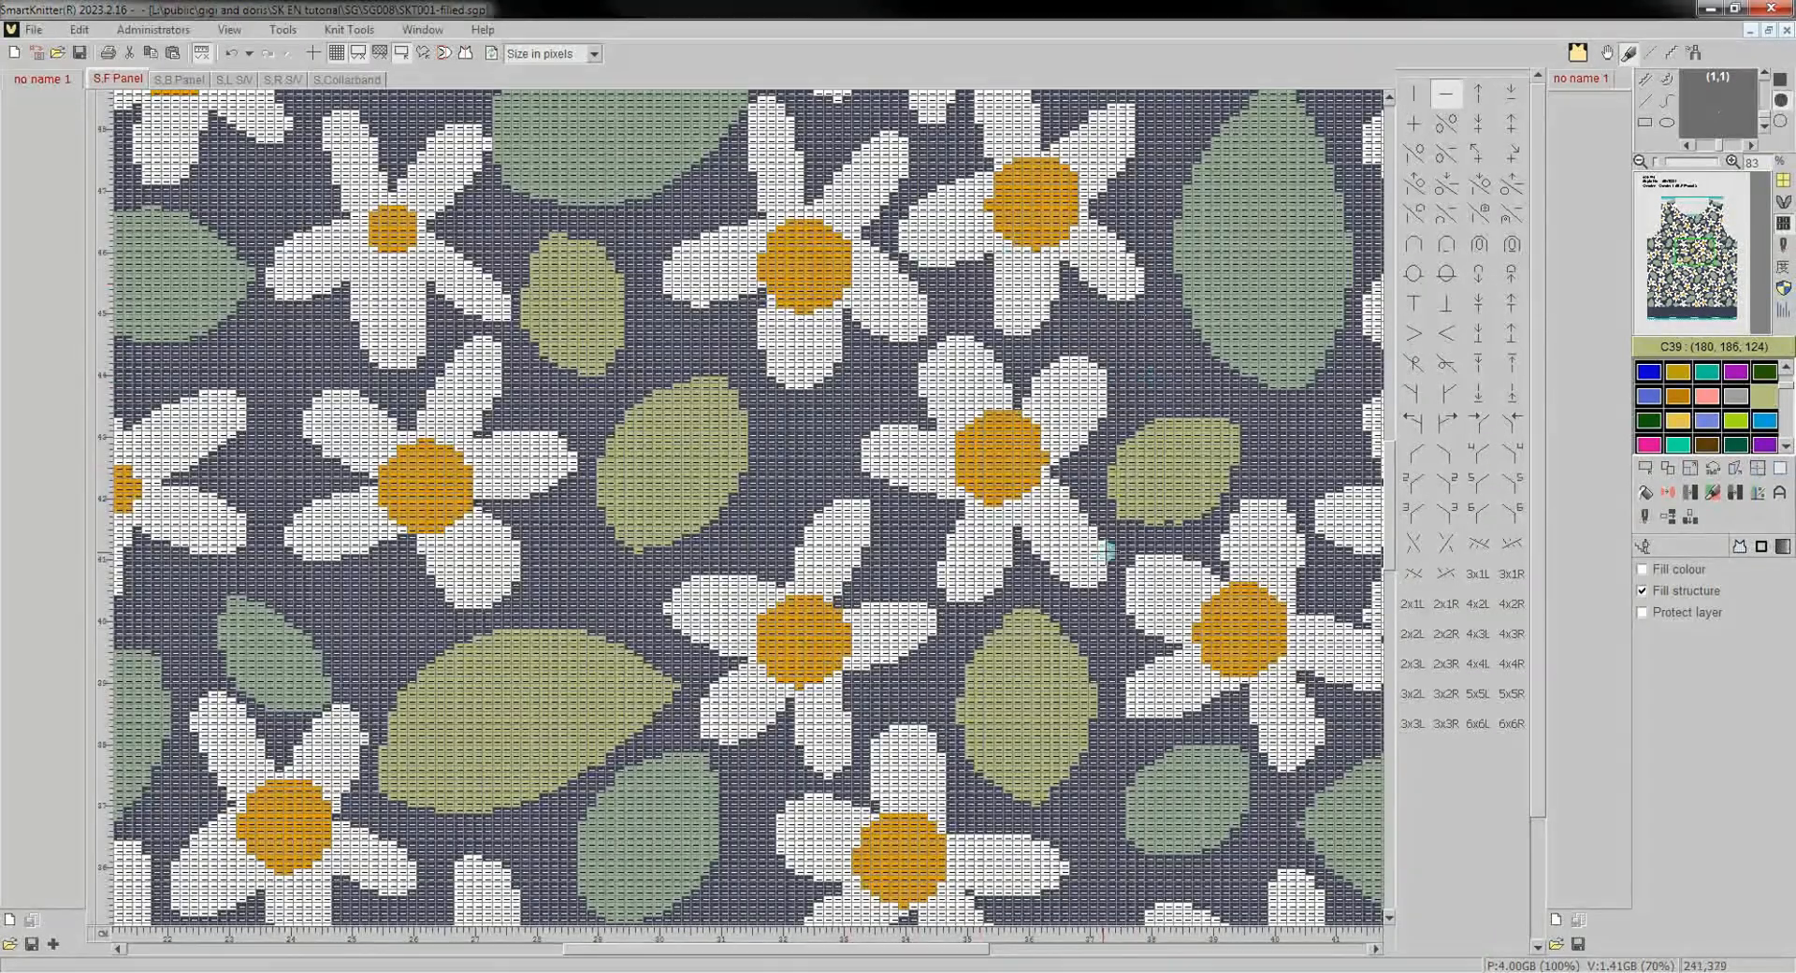
pyautogui.click(1652, 312)
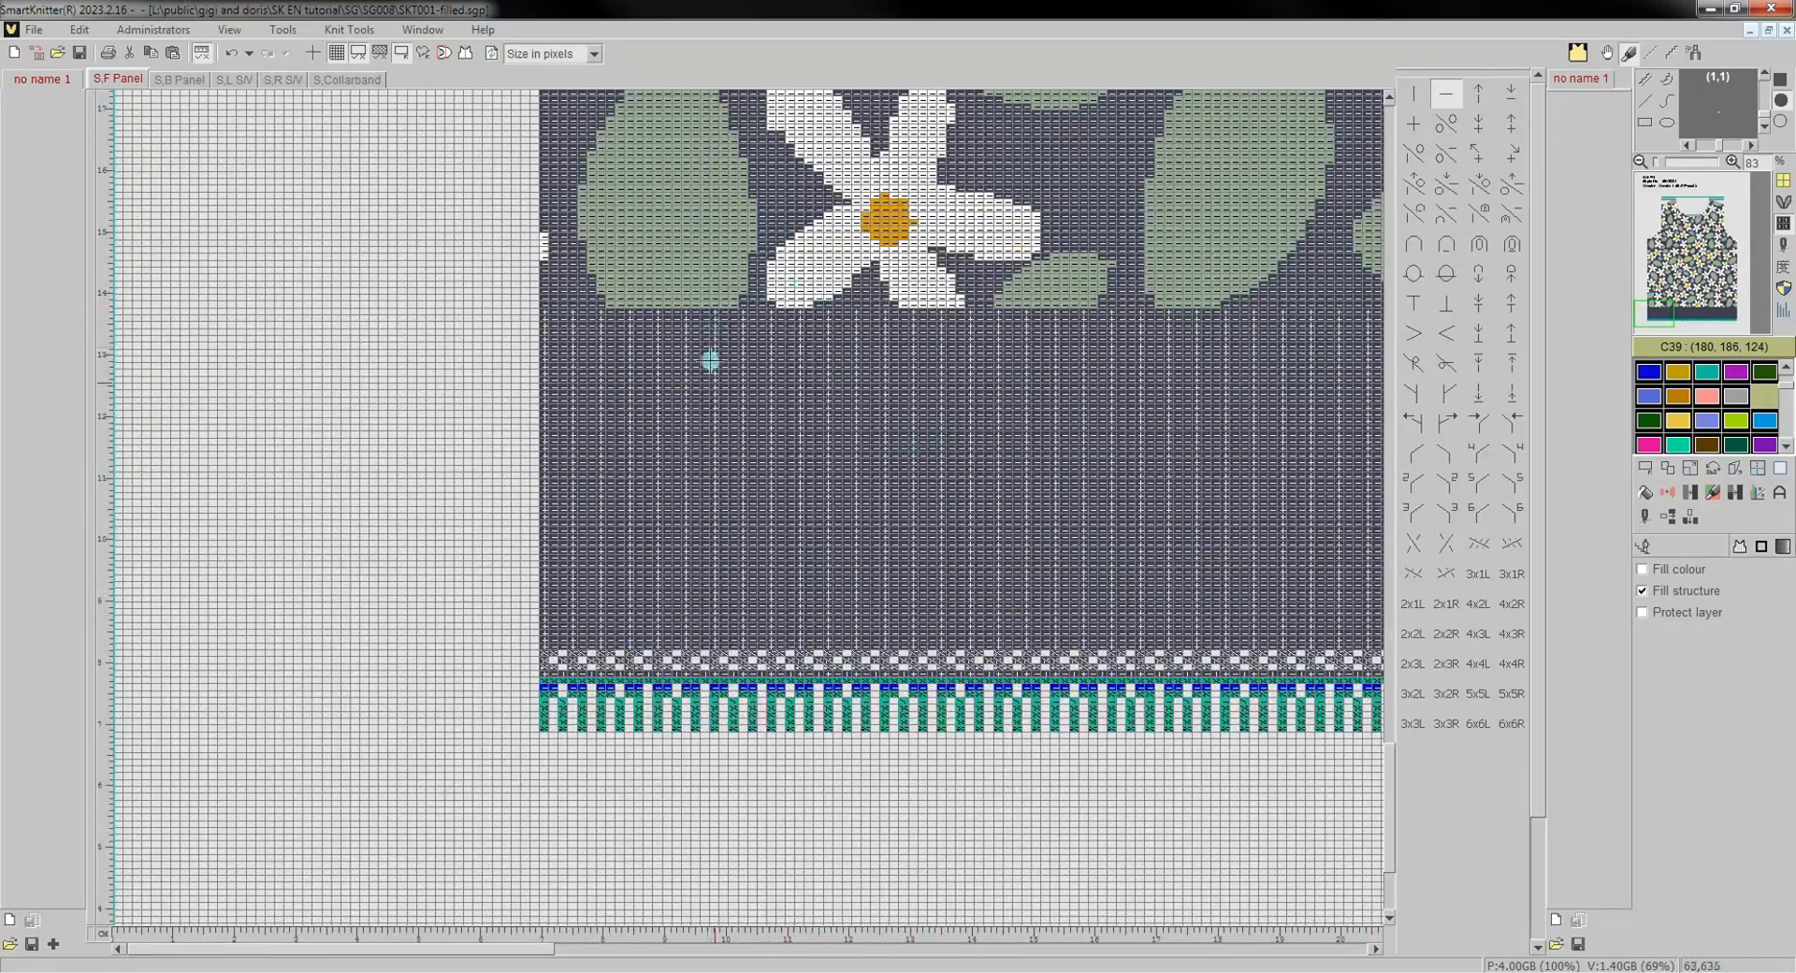
pyautogui.click(234, 54)
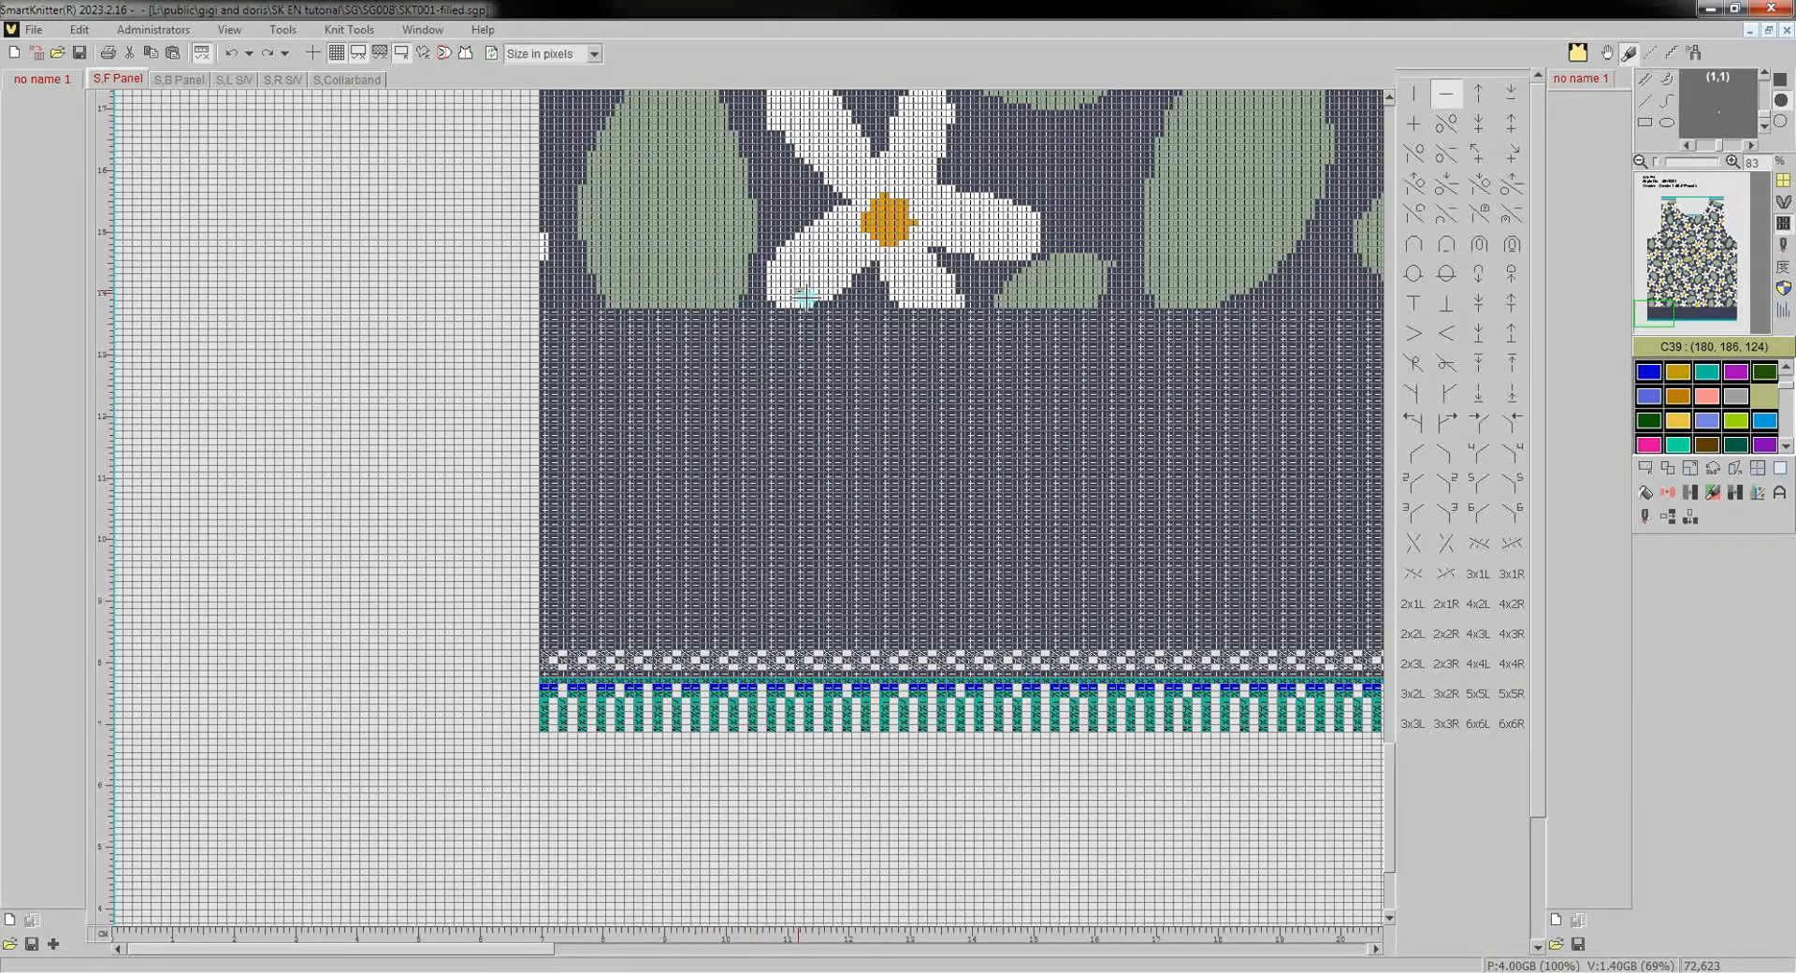
# Apply a structure-only fill of the horizontal-bar stitch with Protect layer enabled to the daisy above the hem.
pyautogui.click(1648, 494)
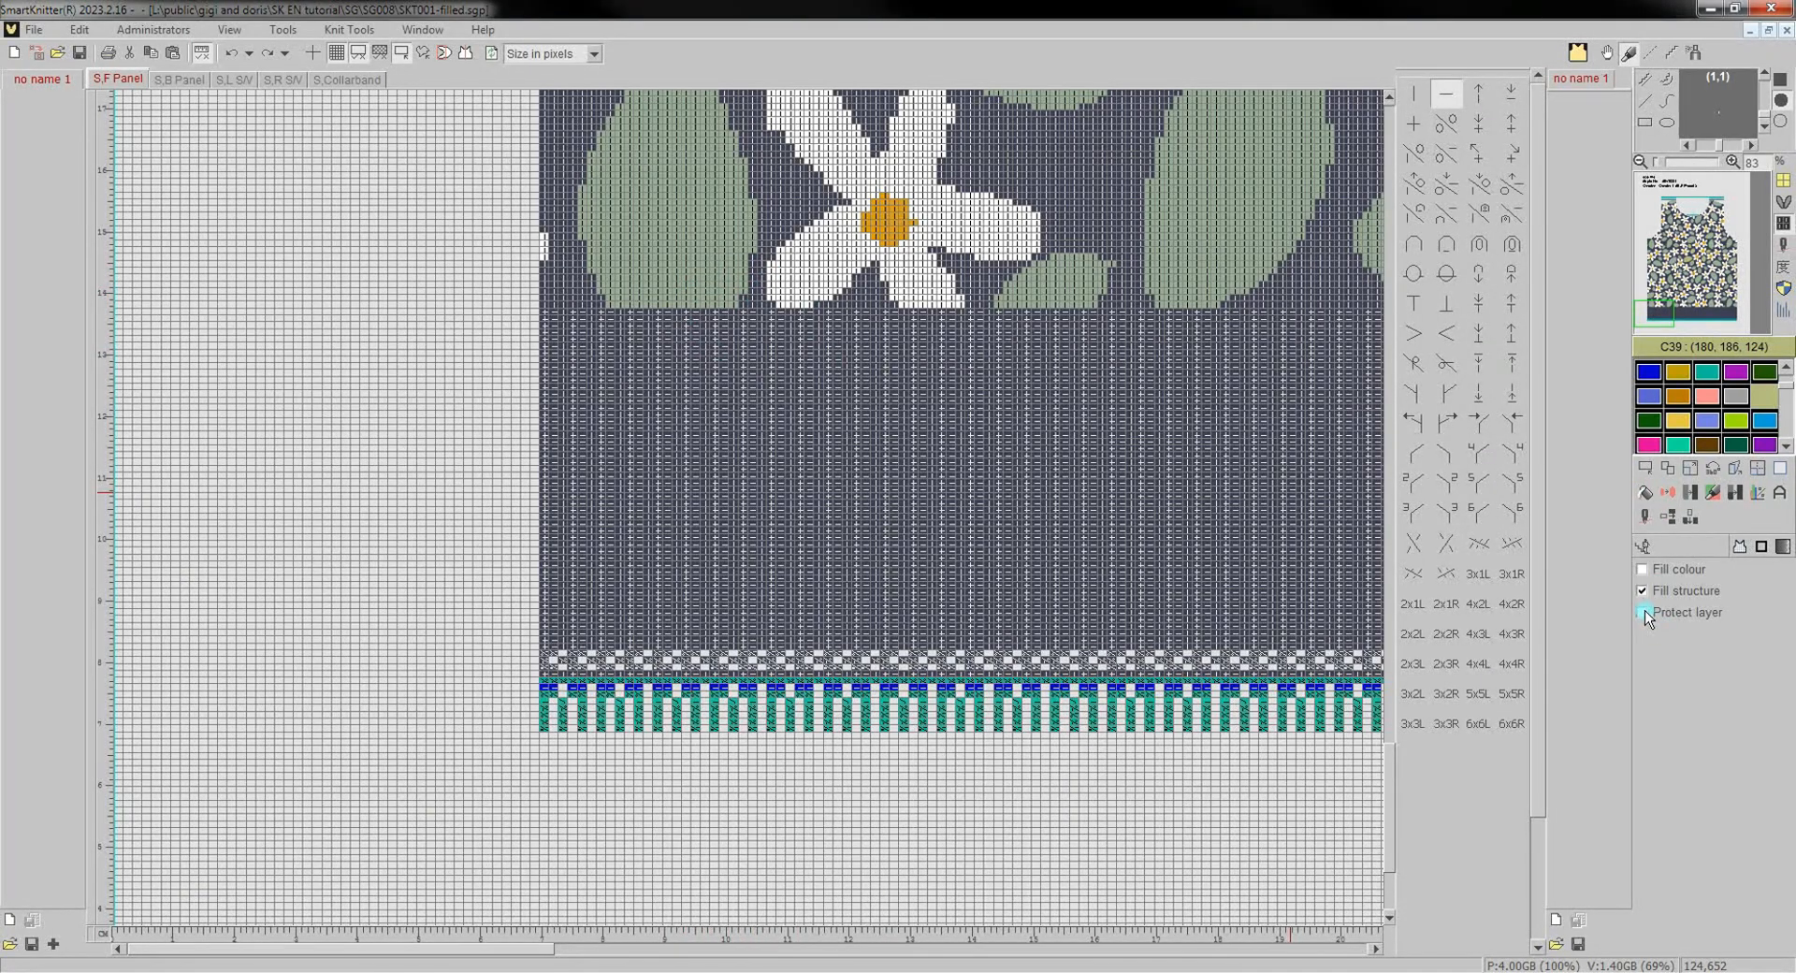
pyautogui.click(1644, 612)
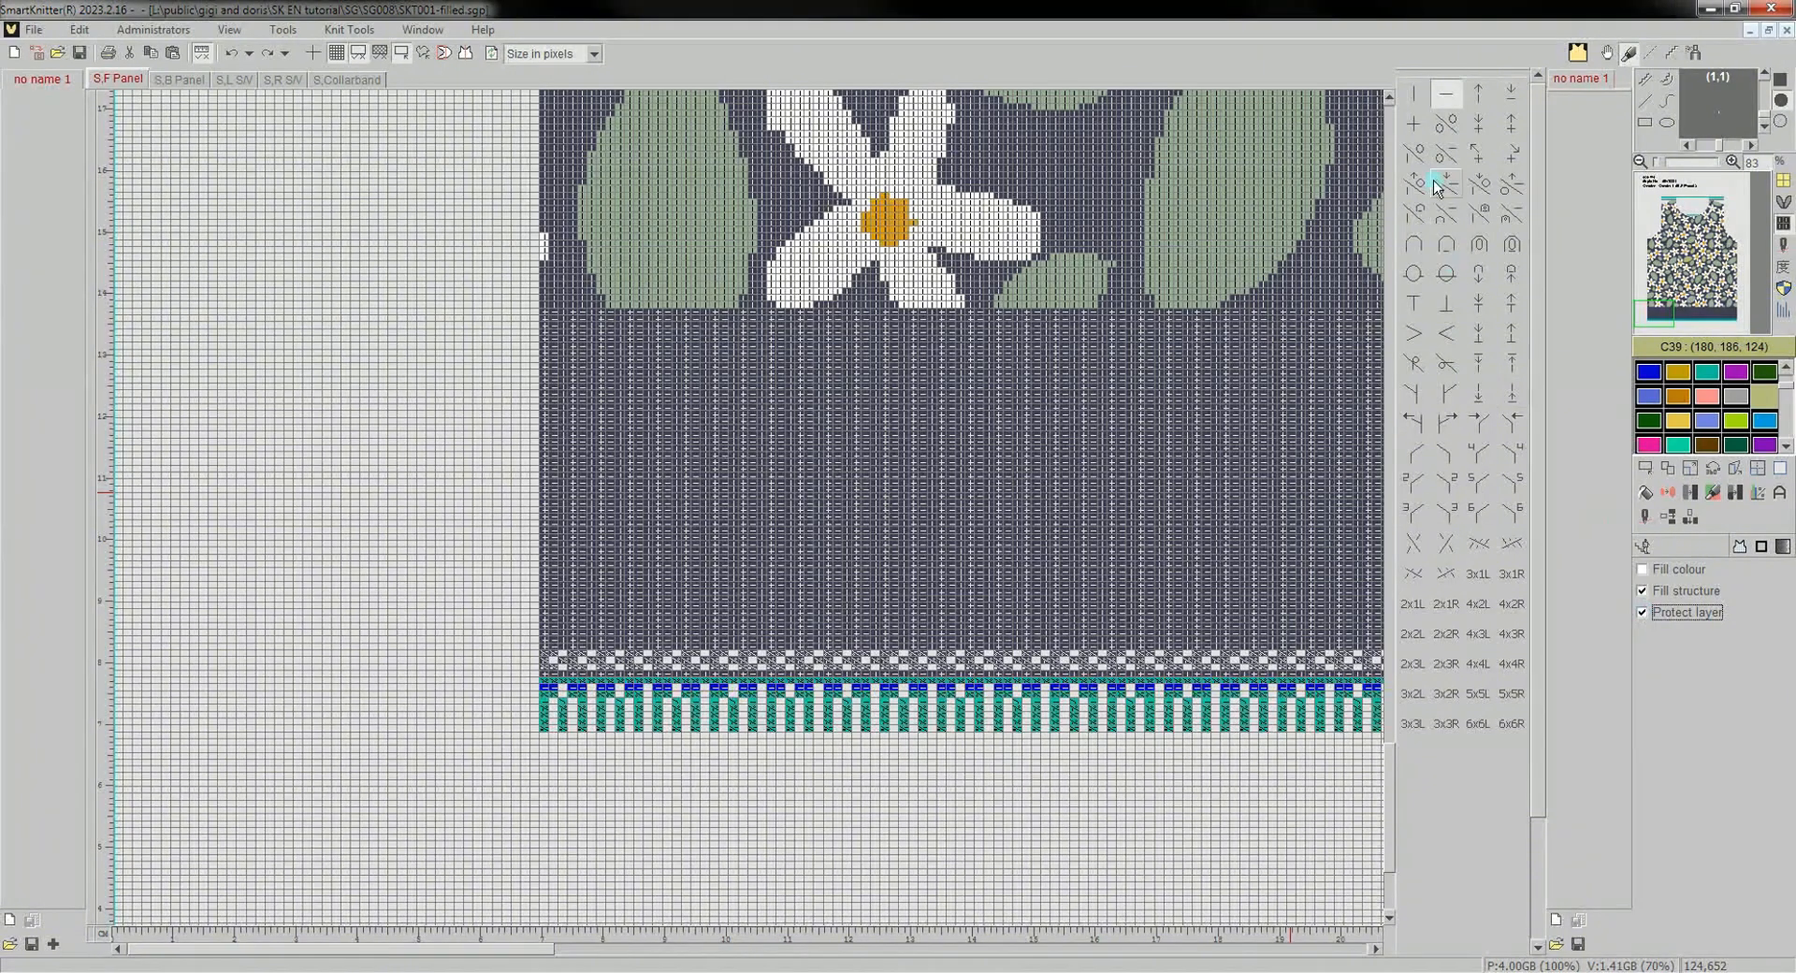
pyautogui.click(1443, 96)
pyautogui.click(956, 222)
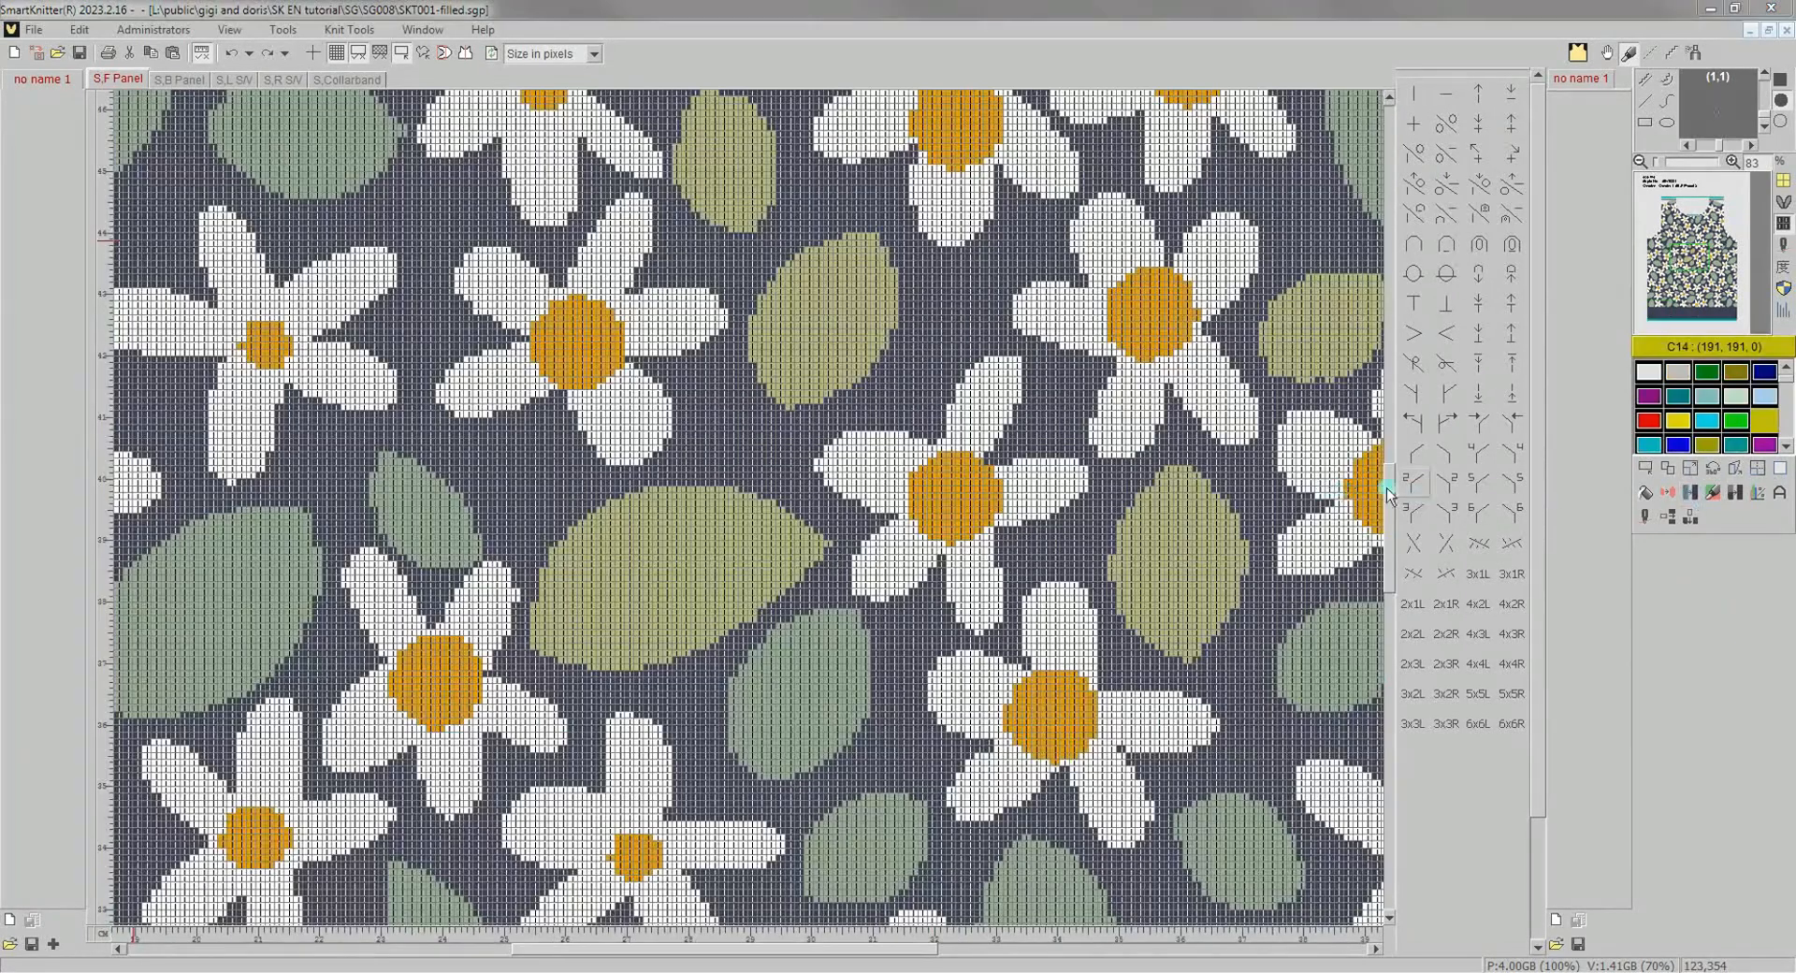
# Fill four orange daisy centres with both colour C41 (231, 198, 67) and the horizontal-bar stitch structure, with Protect layer off.
pyautogui.click(1669, 496)
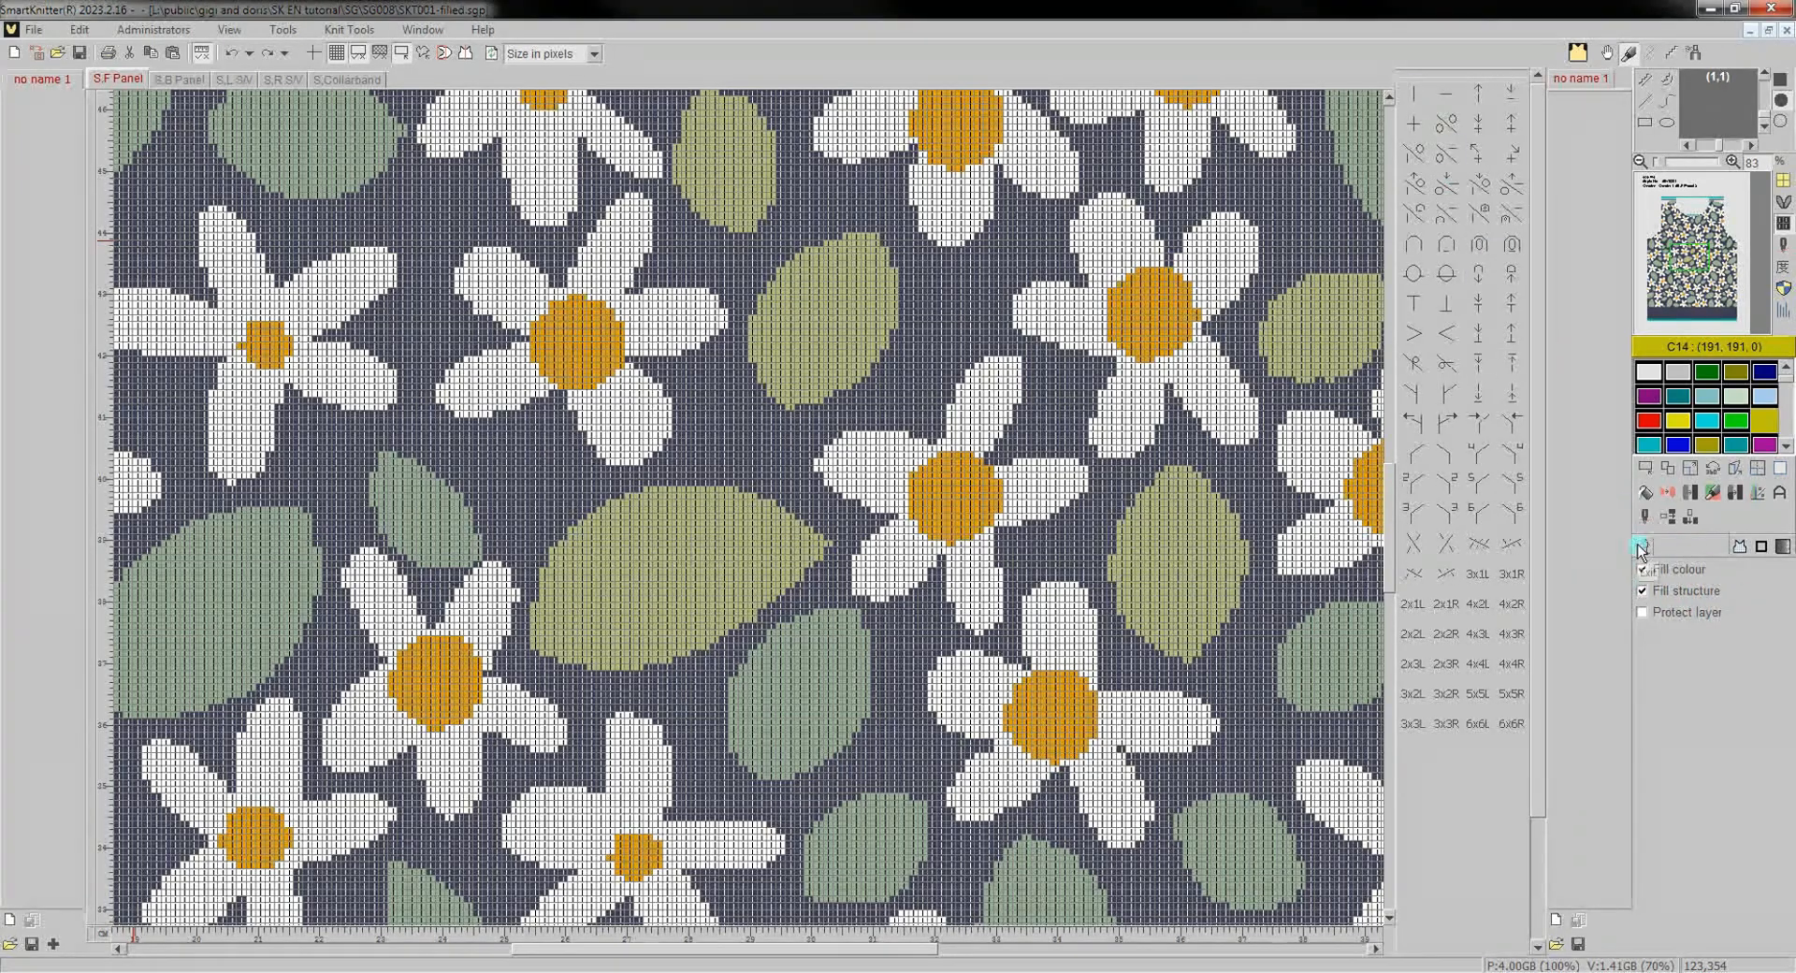
pyautogui.click(1420, 155)
pyautogui.click(1446, 93)
pyautogui.click(1749, 421)
pyautogui.scroll(-5, 1752, 423)
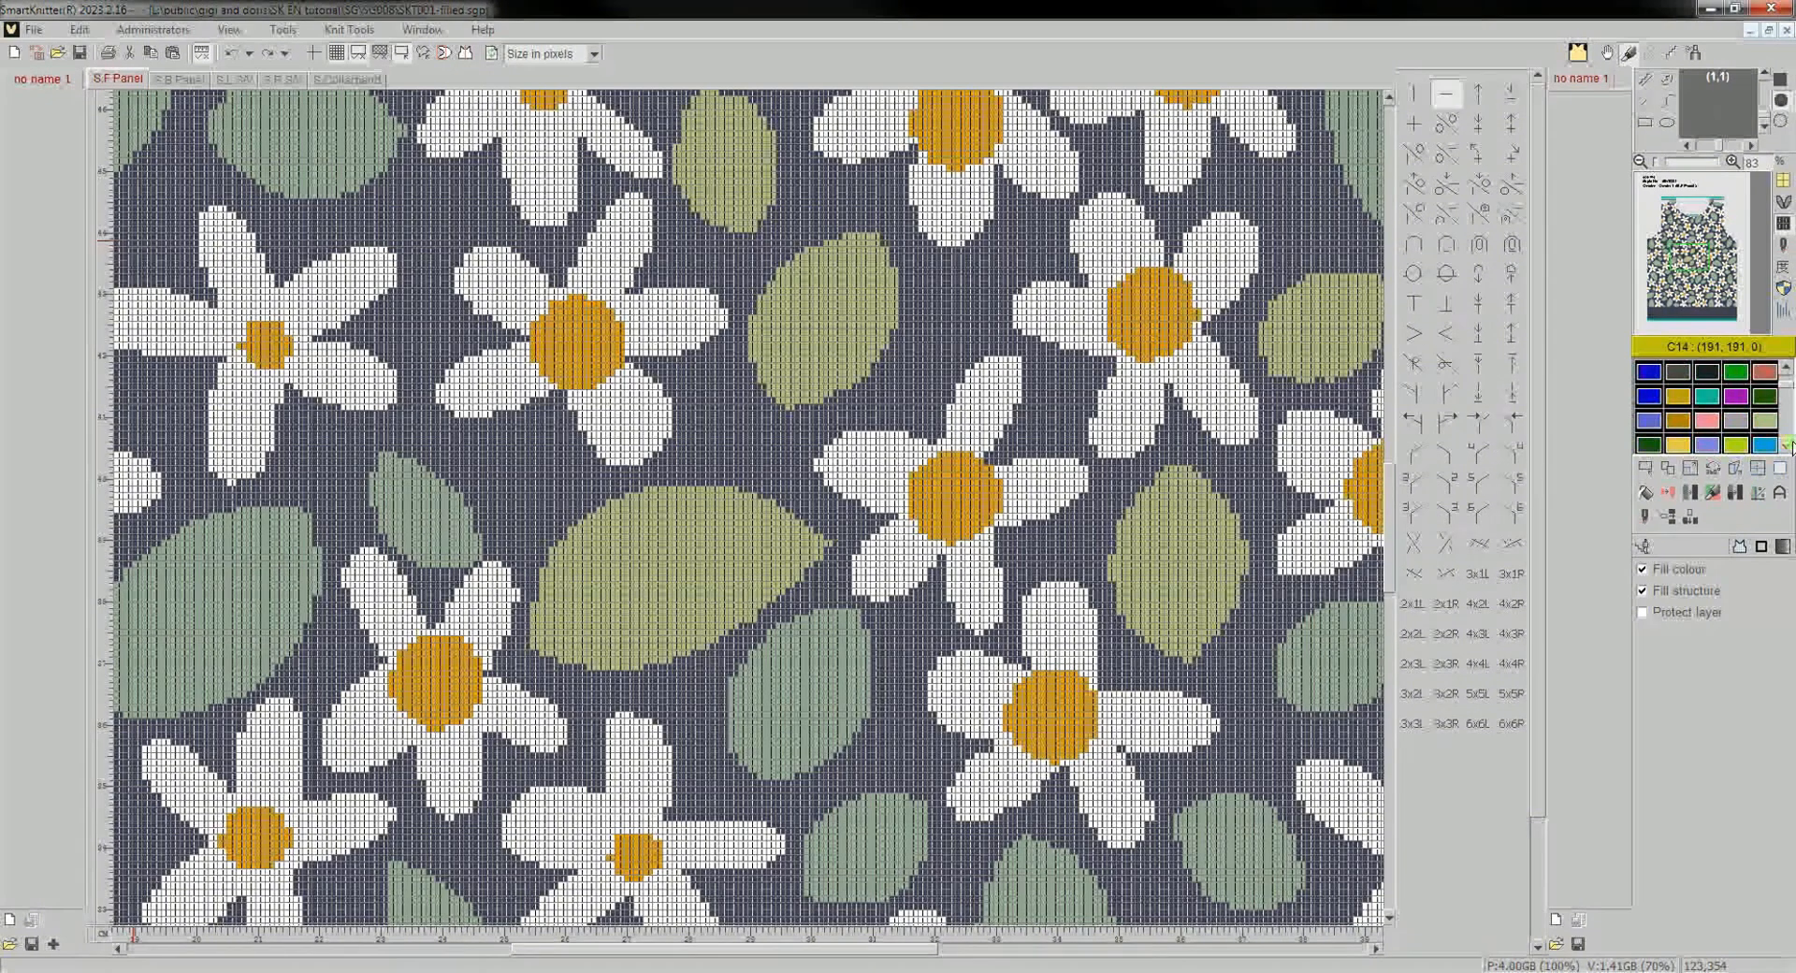
pyautogui.click(1758, 421)
pyautogui.click(1677, 395)
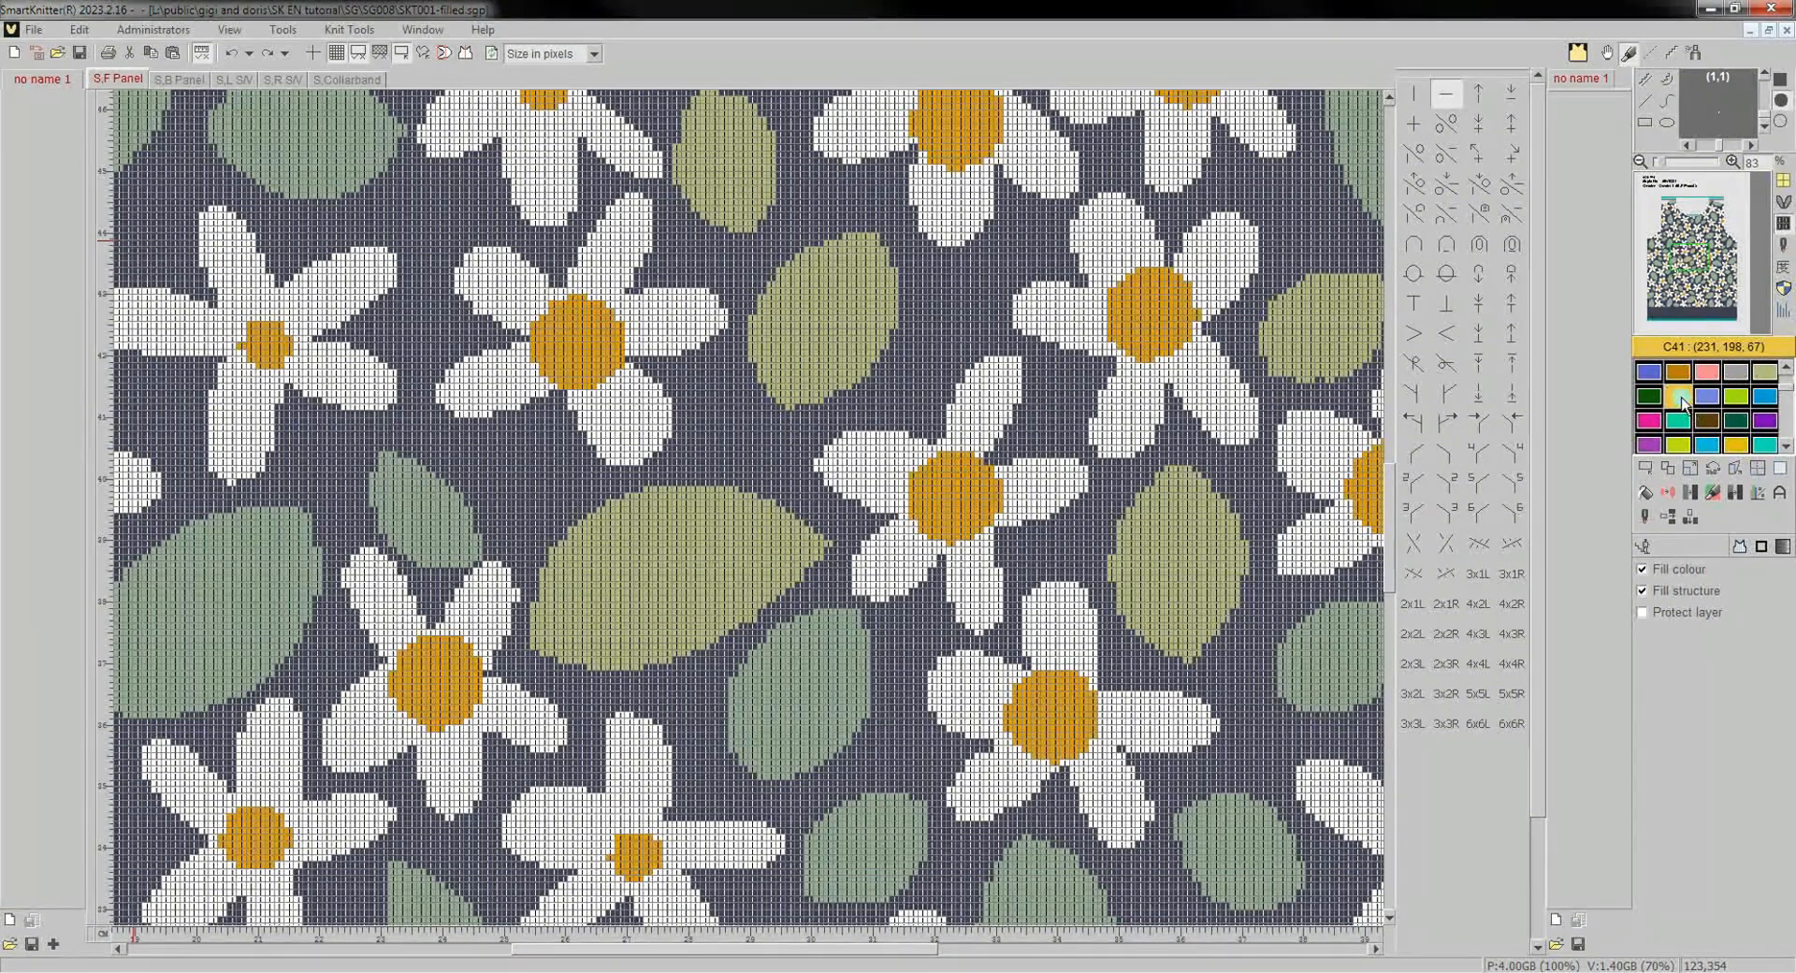
pyautogui.click(950, 496)
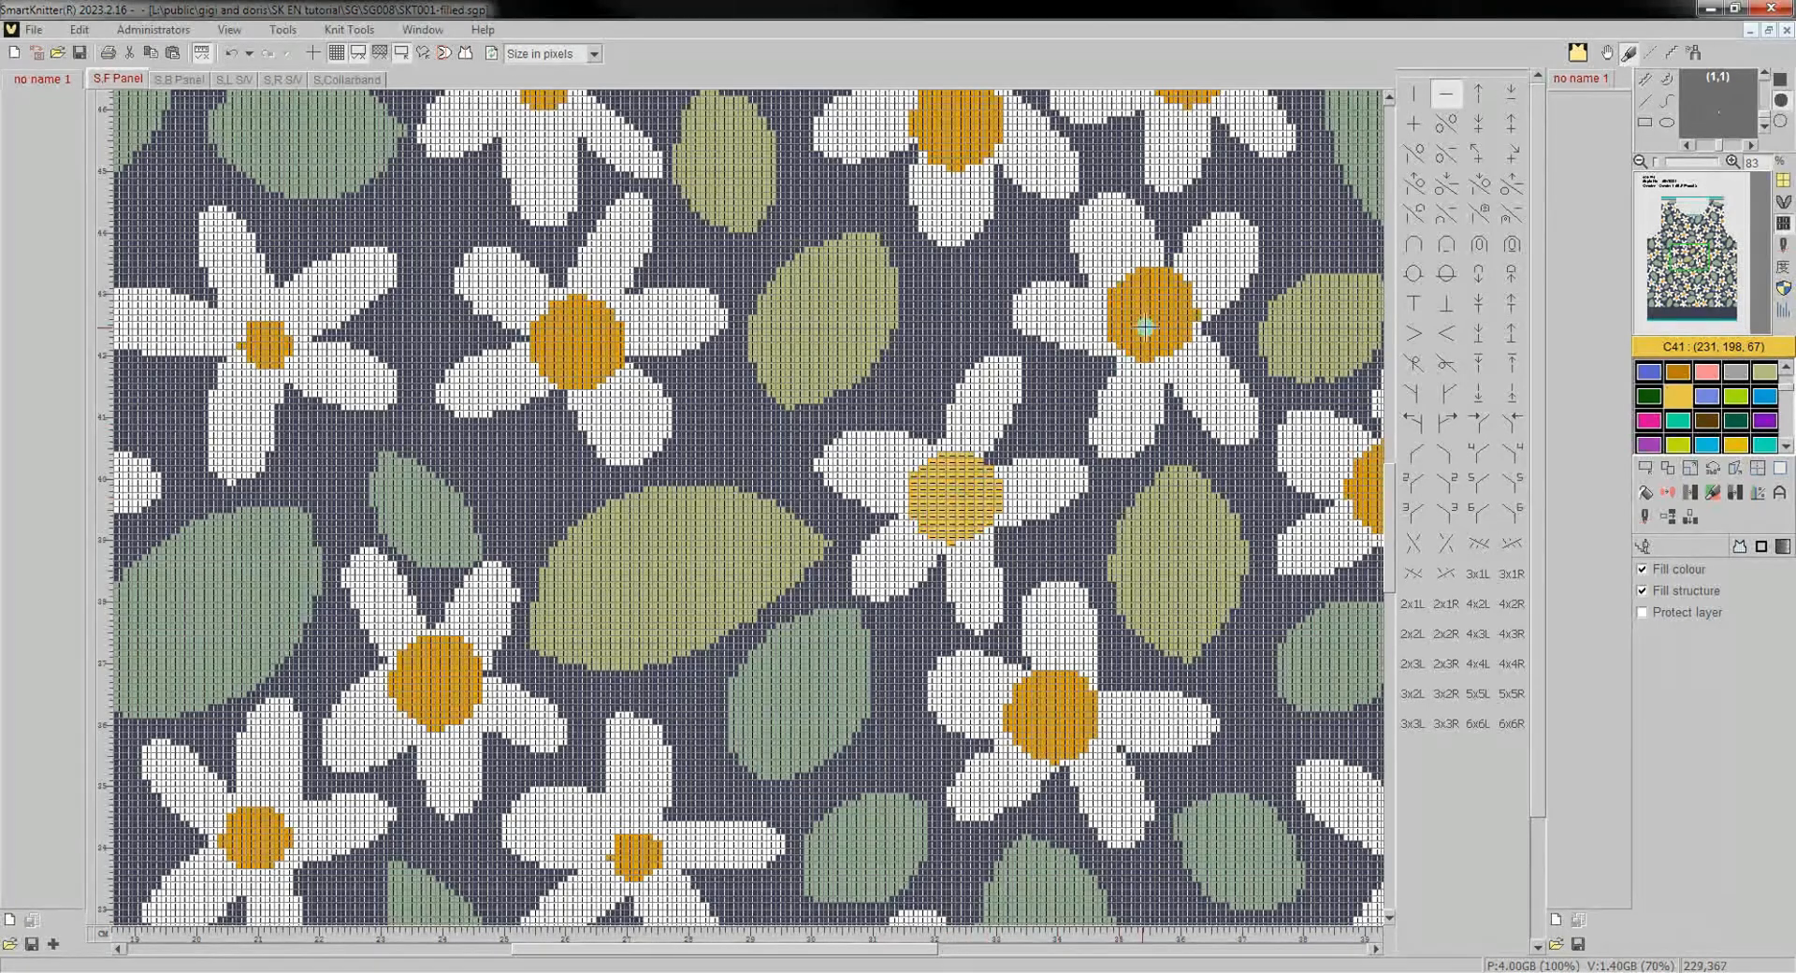
pyautogui.click(1165, 301)
pyautogui.click(619, 334)
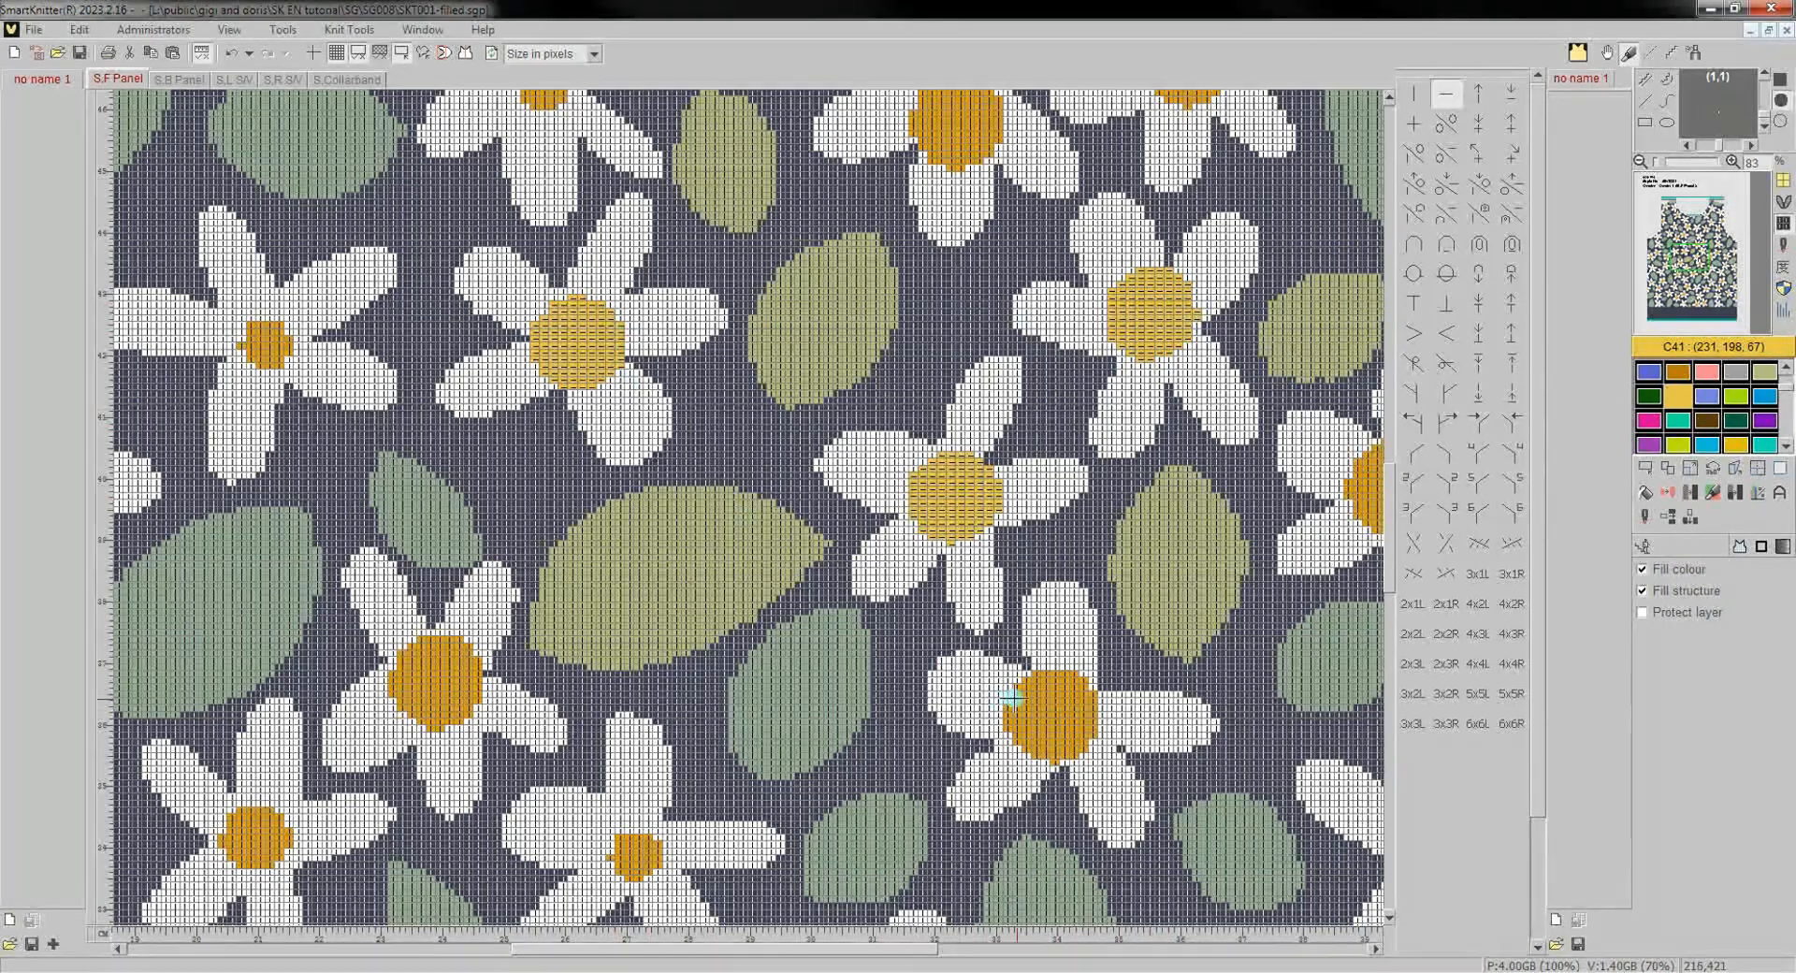
pyautogui.click(1046, 709)
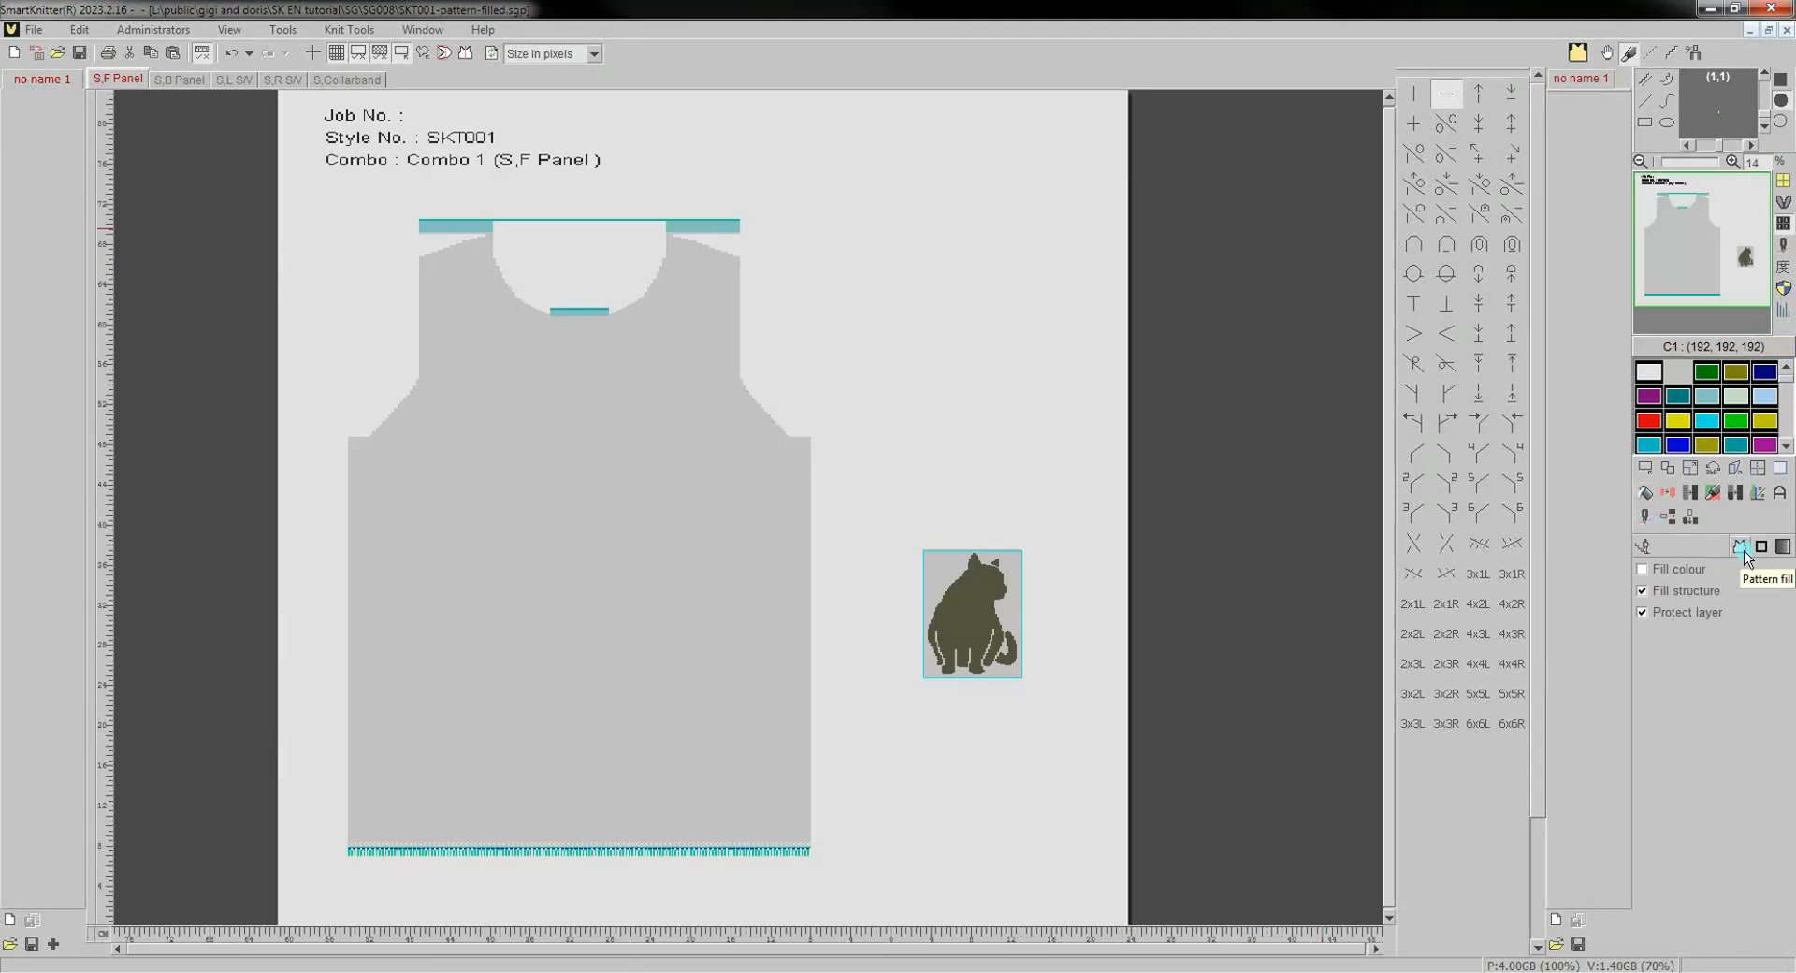
# Pattern-fill the front panel with the cat motif, with Fill colour enabled and Fill structure disabled.
pyautogui.click(1741, 547)
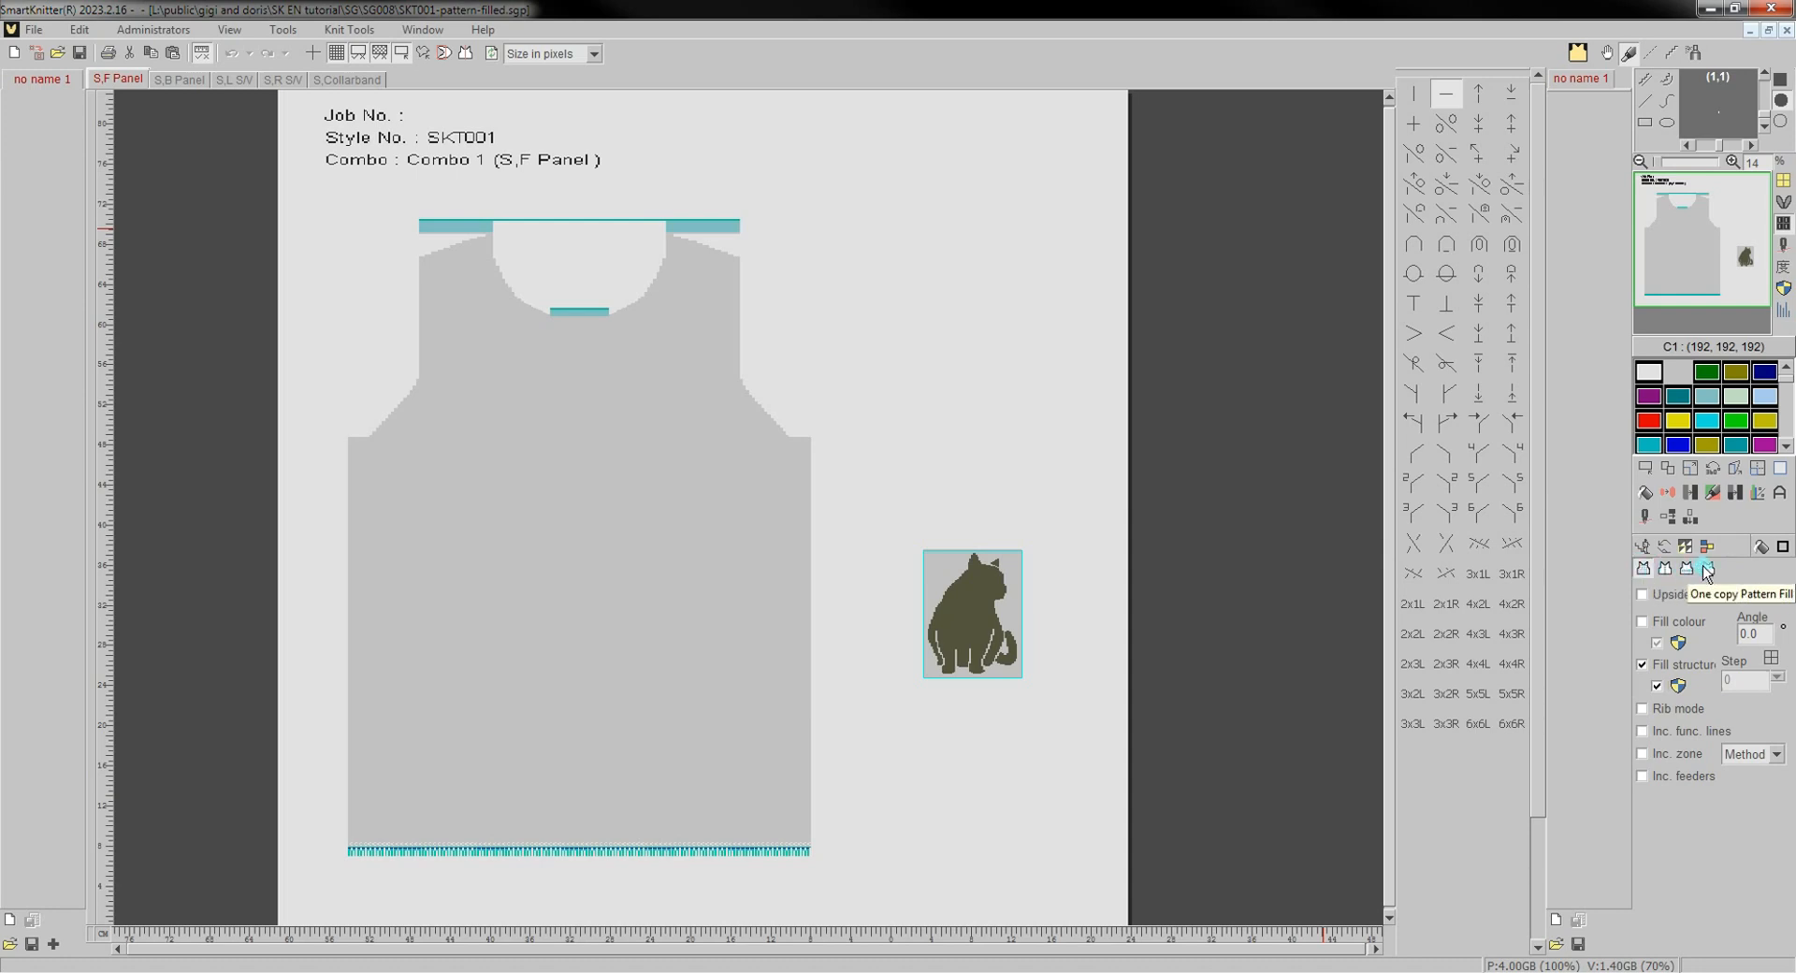
pyautogui.click(1645, 664)
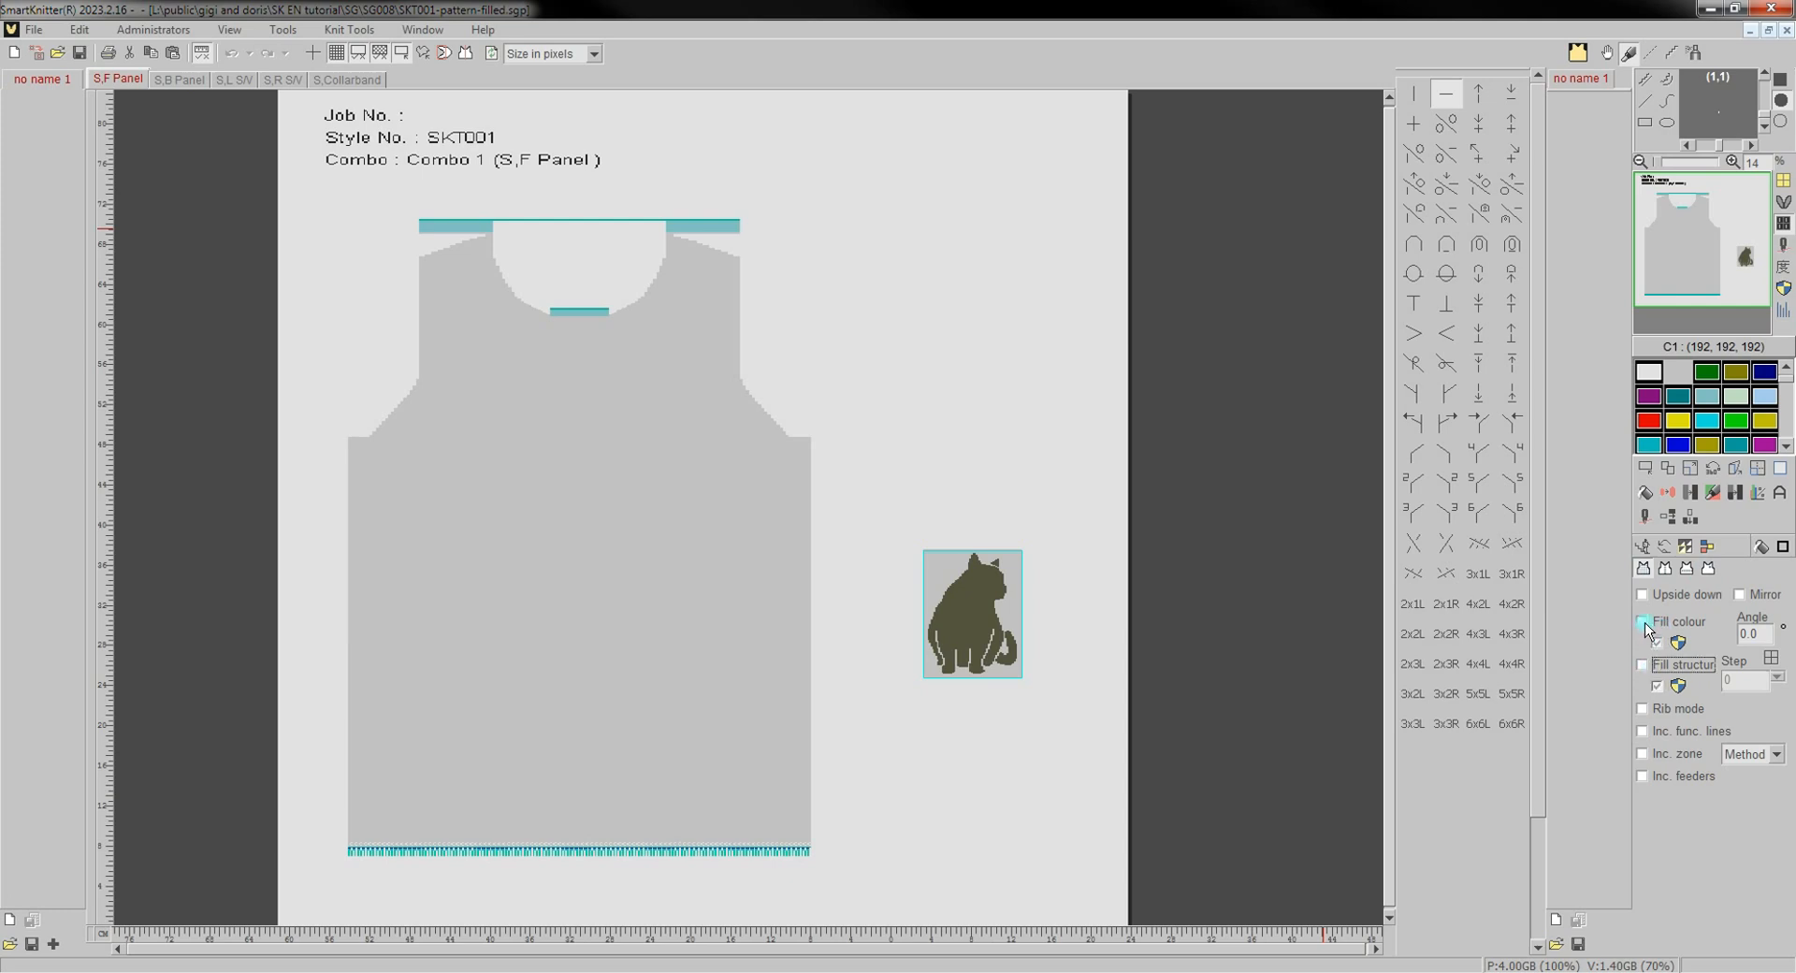
pyautogui.click(1645, 625)
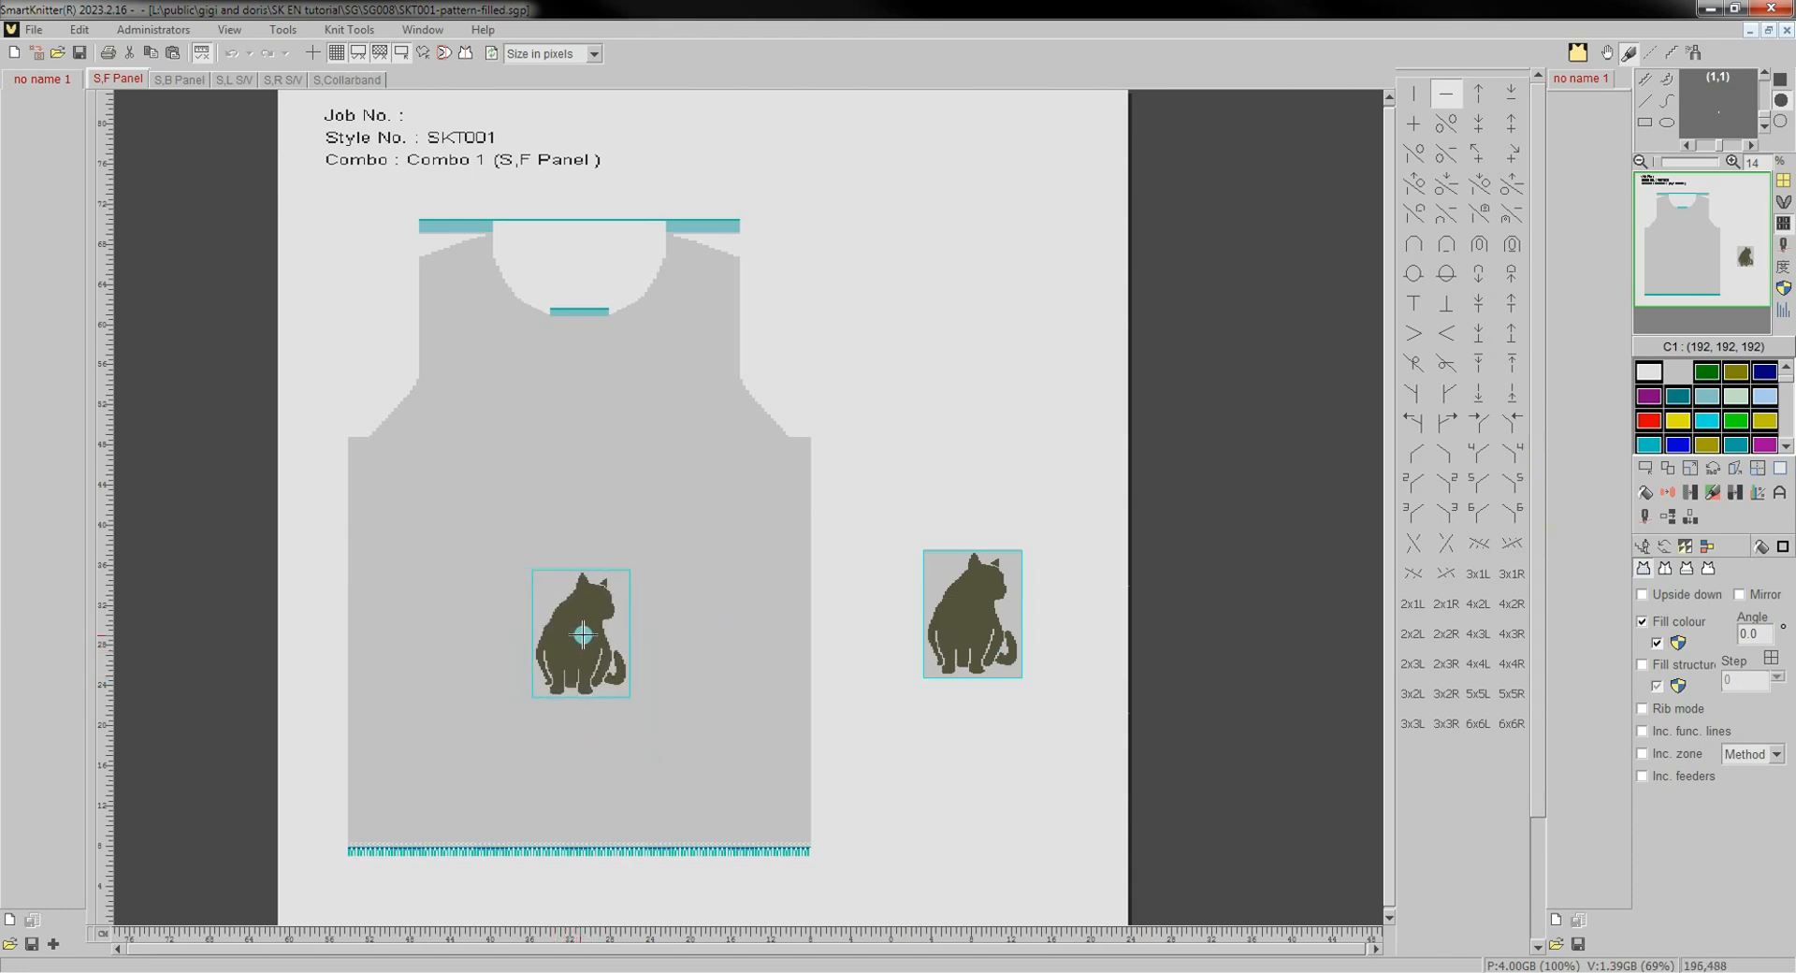
pyautogui.click(583, 635)
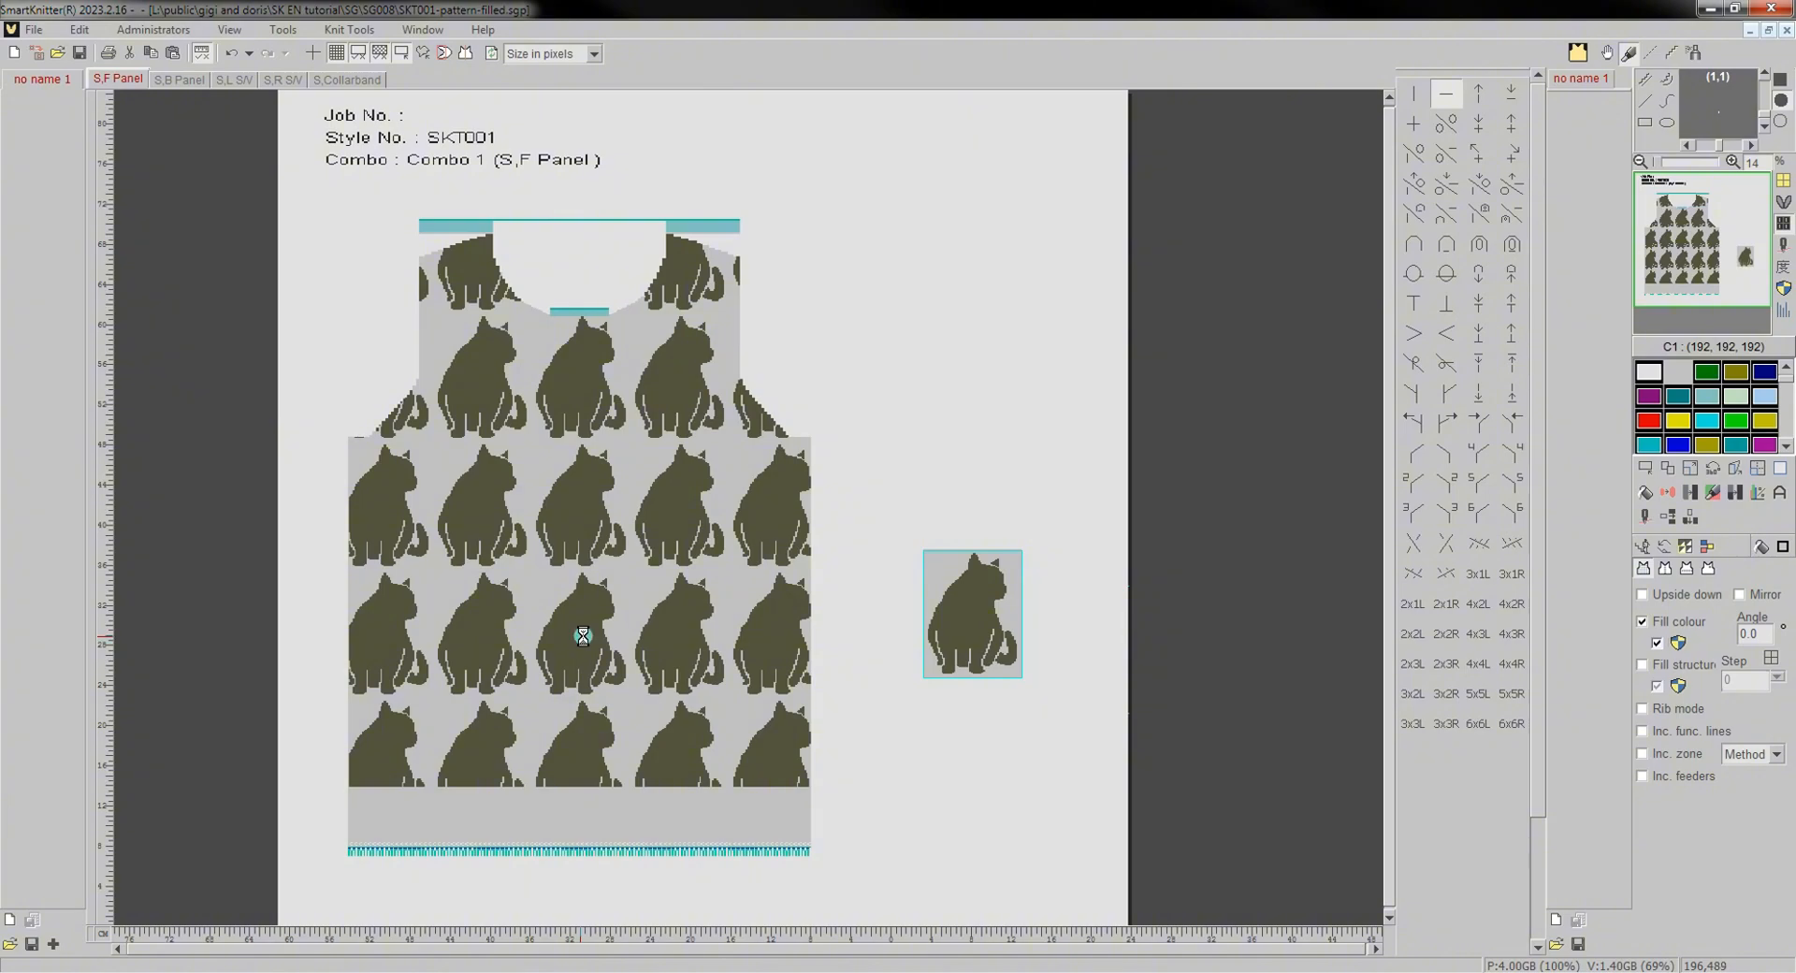
# Compare the stitches of the filled cats with the source cat motif, and undo the tiled fill.
pyautogui.scroll(5, 583, 636)
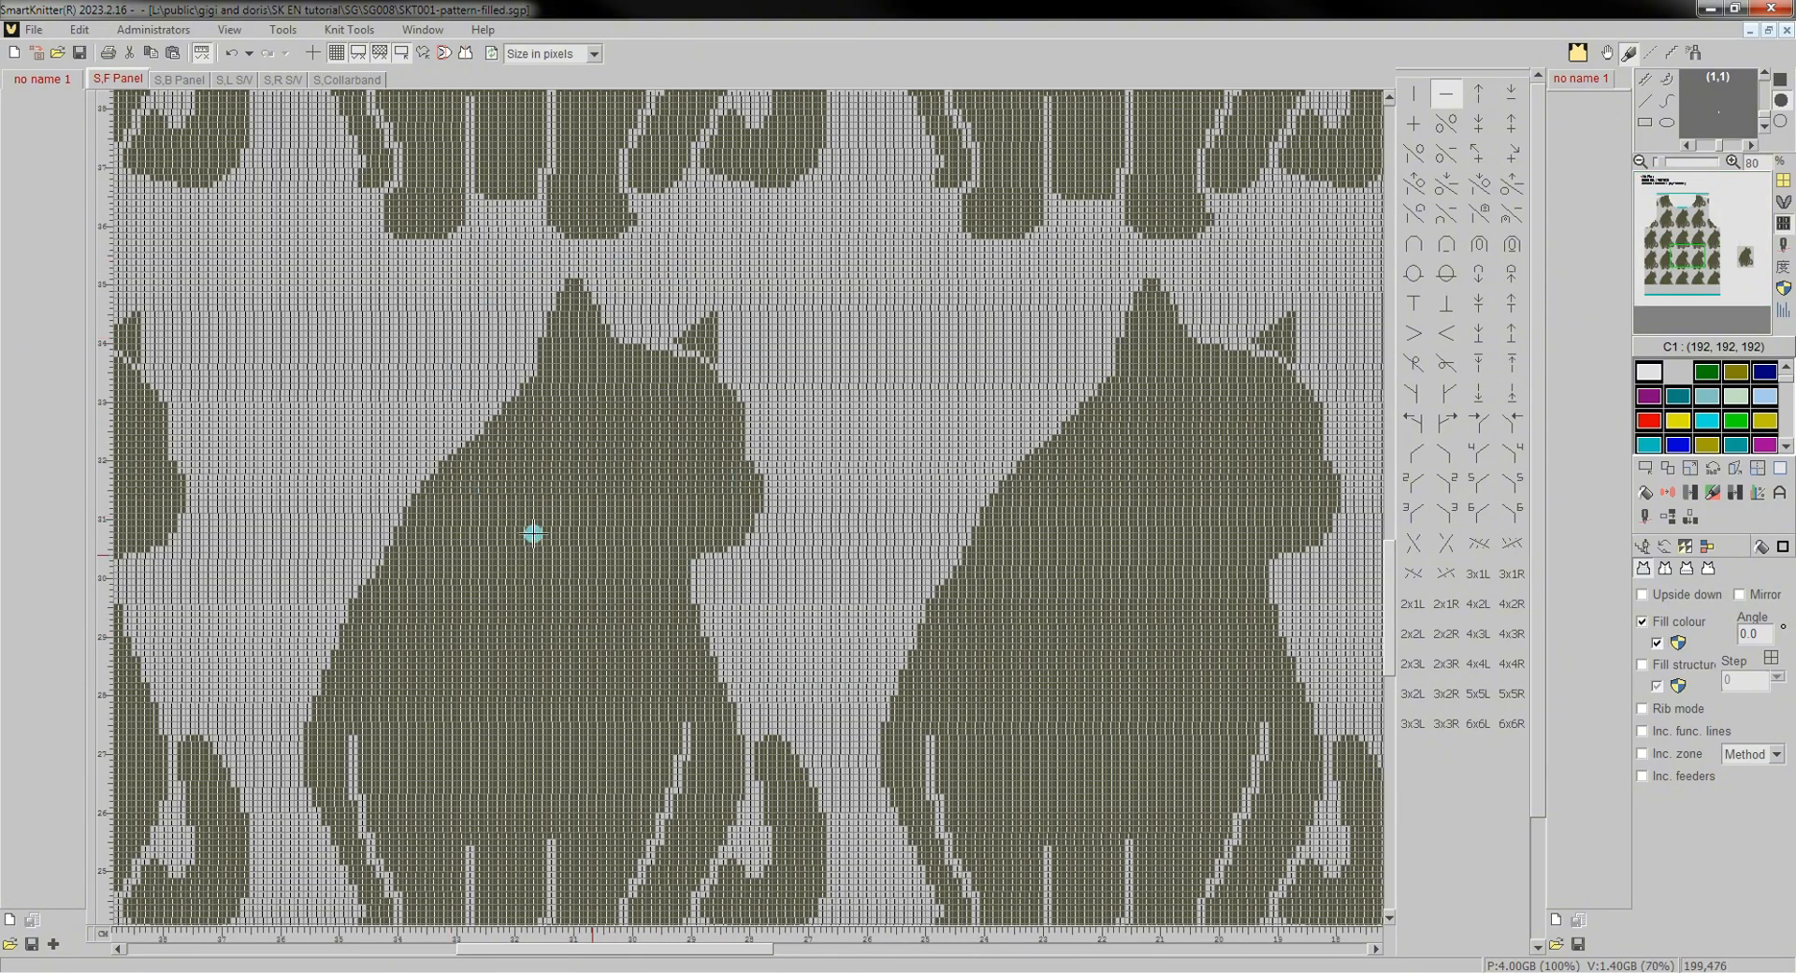
pyautogui.click(1759, 253)
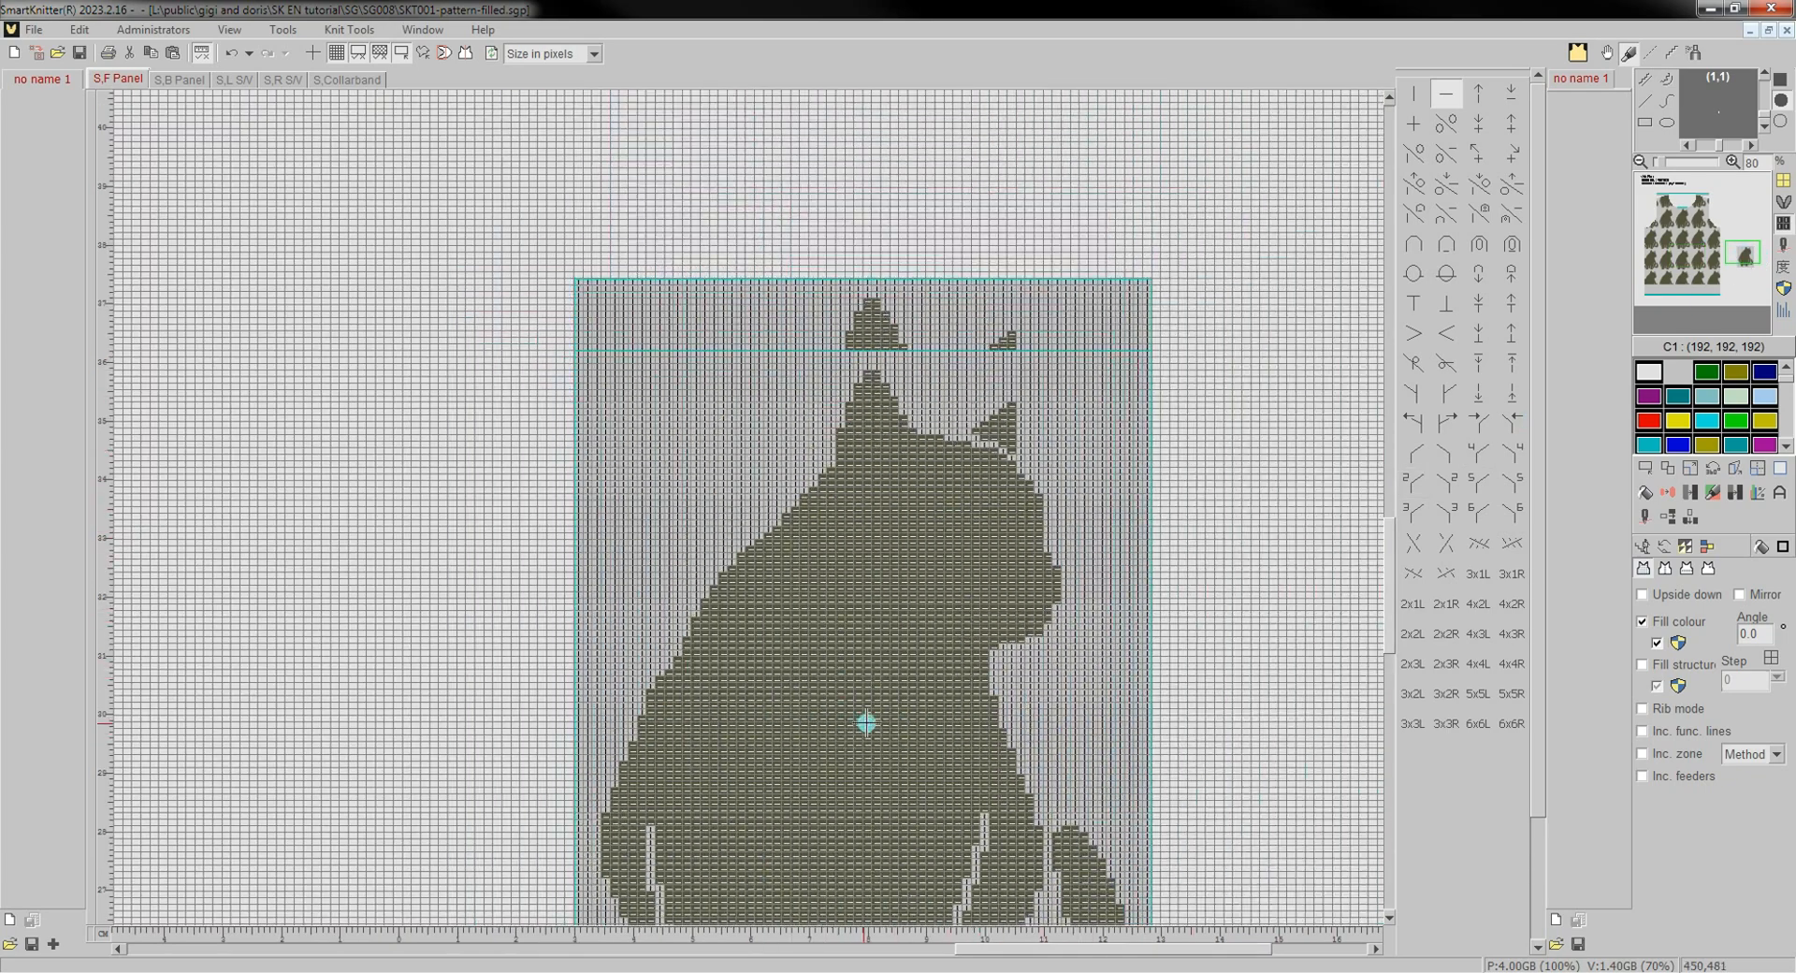
pyautogui.click(1689, 268)
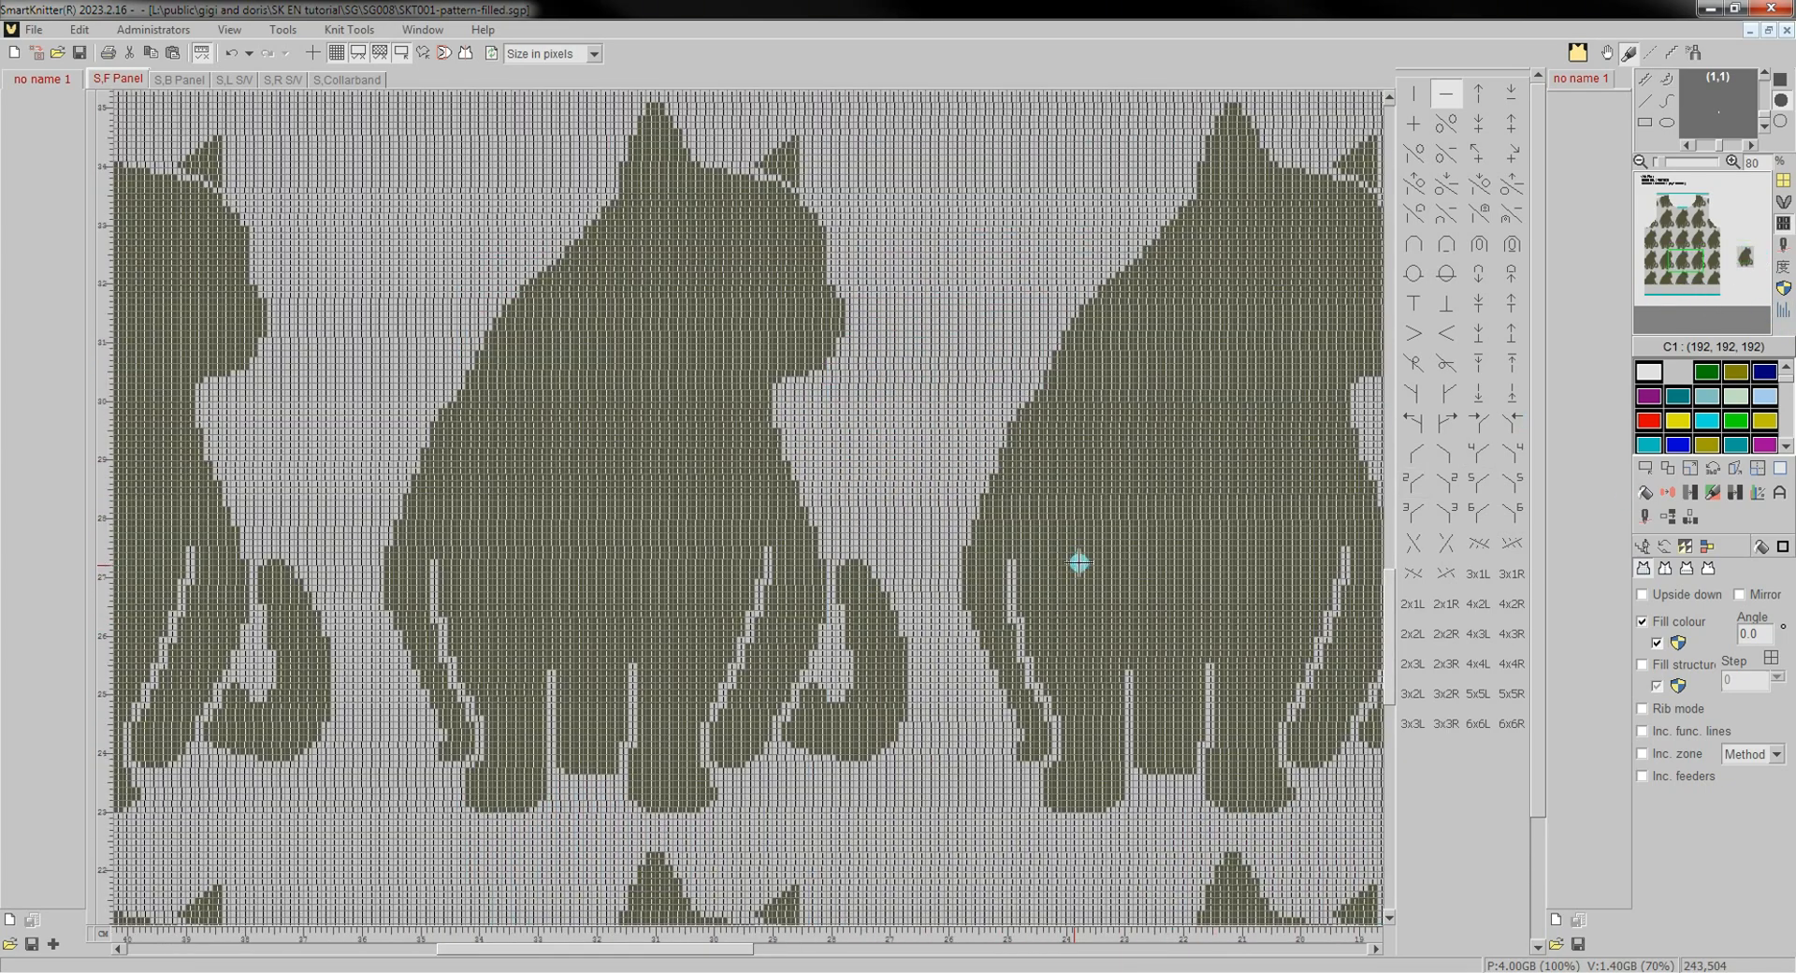
pyautogui.scroll(-5, 1069, 552)
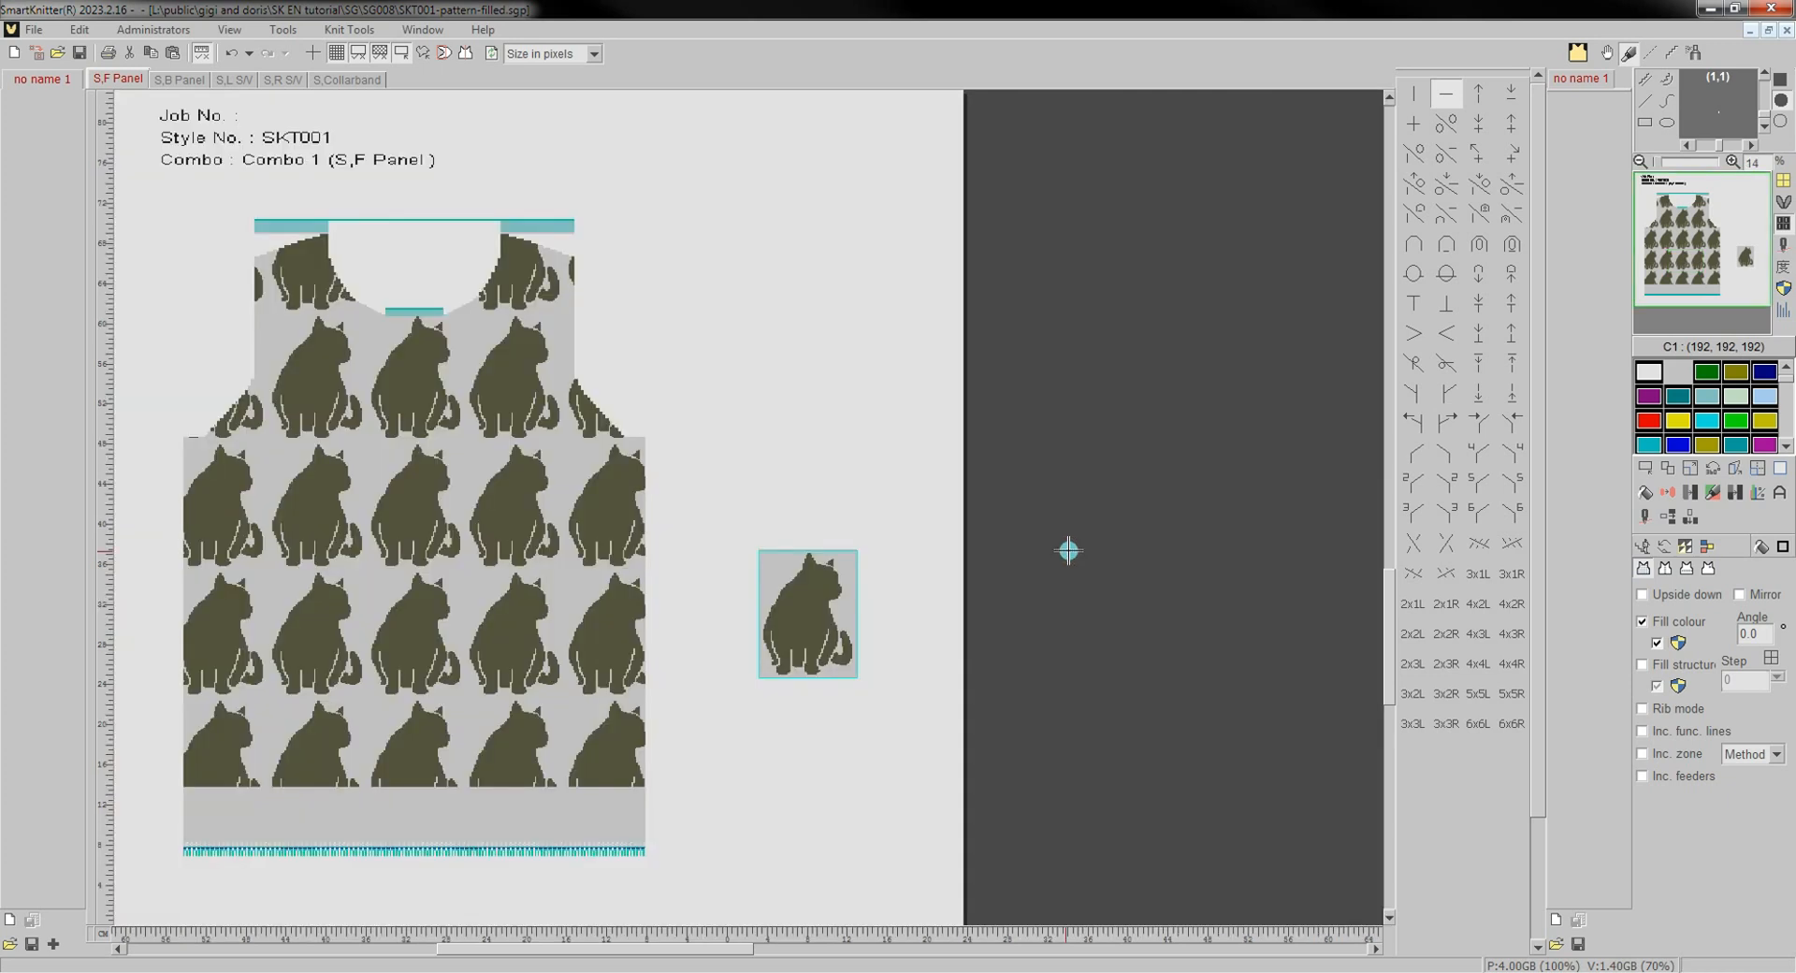
pyautogui.moveTo(765, 399); pyautogui.dragTo(982, 393)
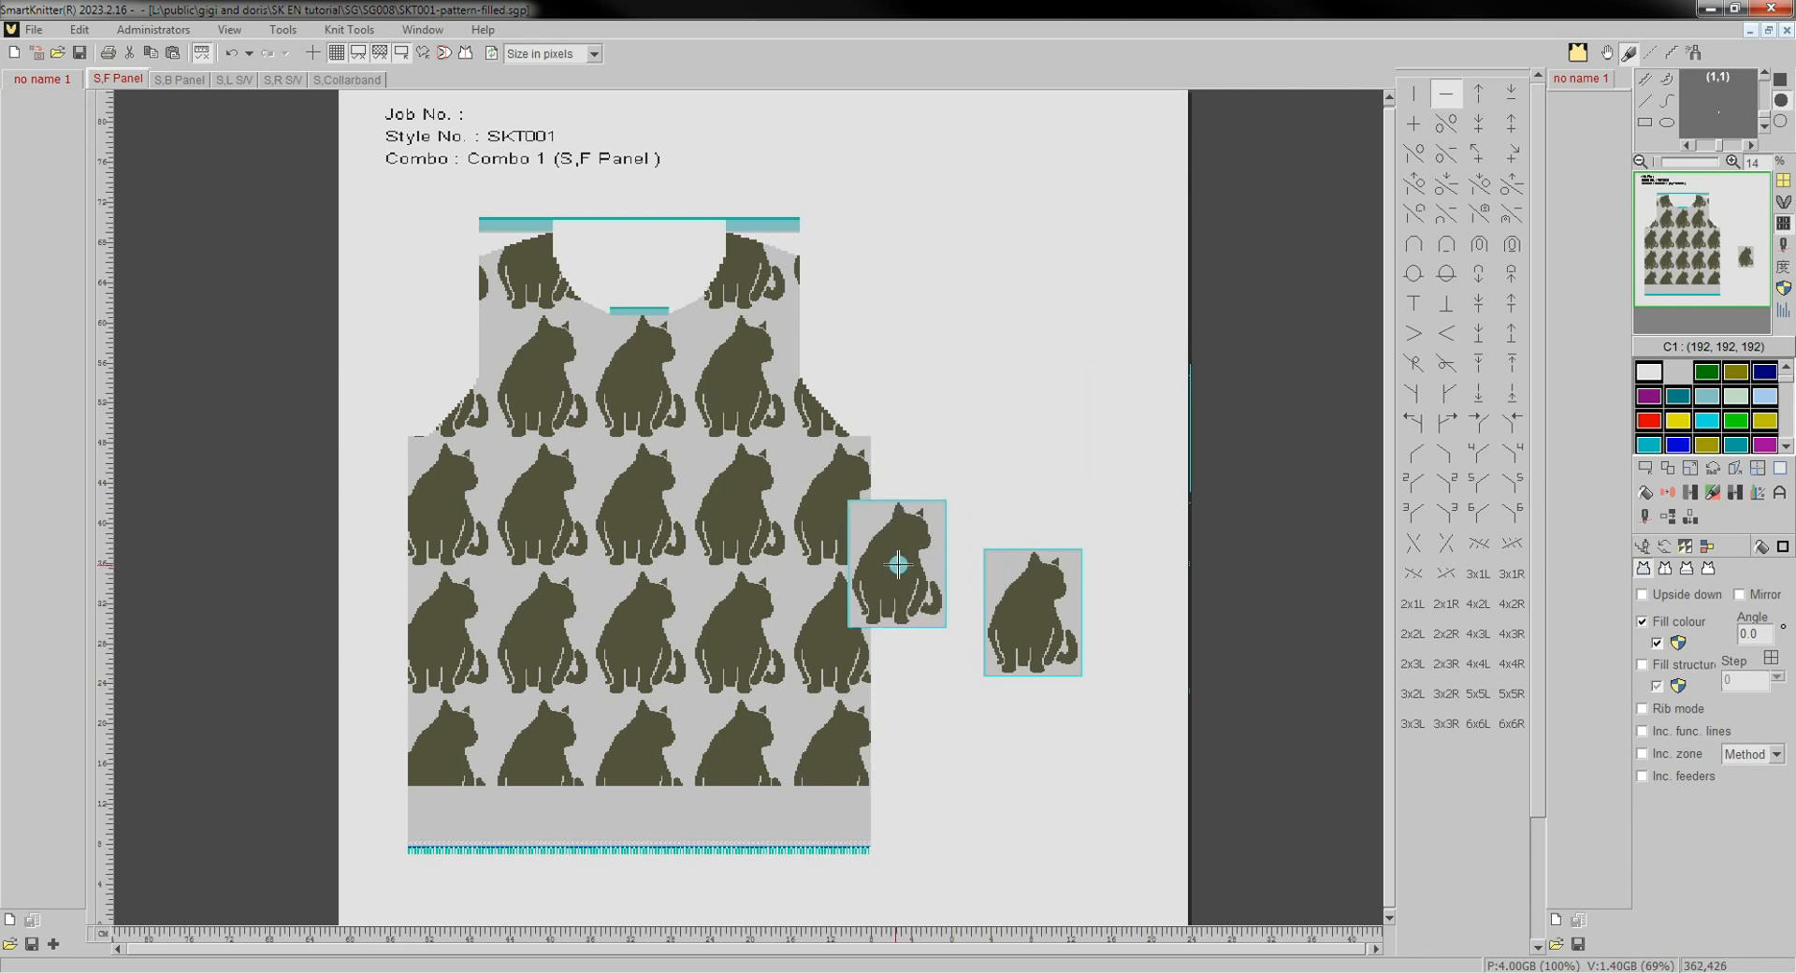
pyautogui.hotkey('ctrl', 'z')
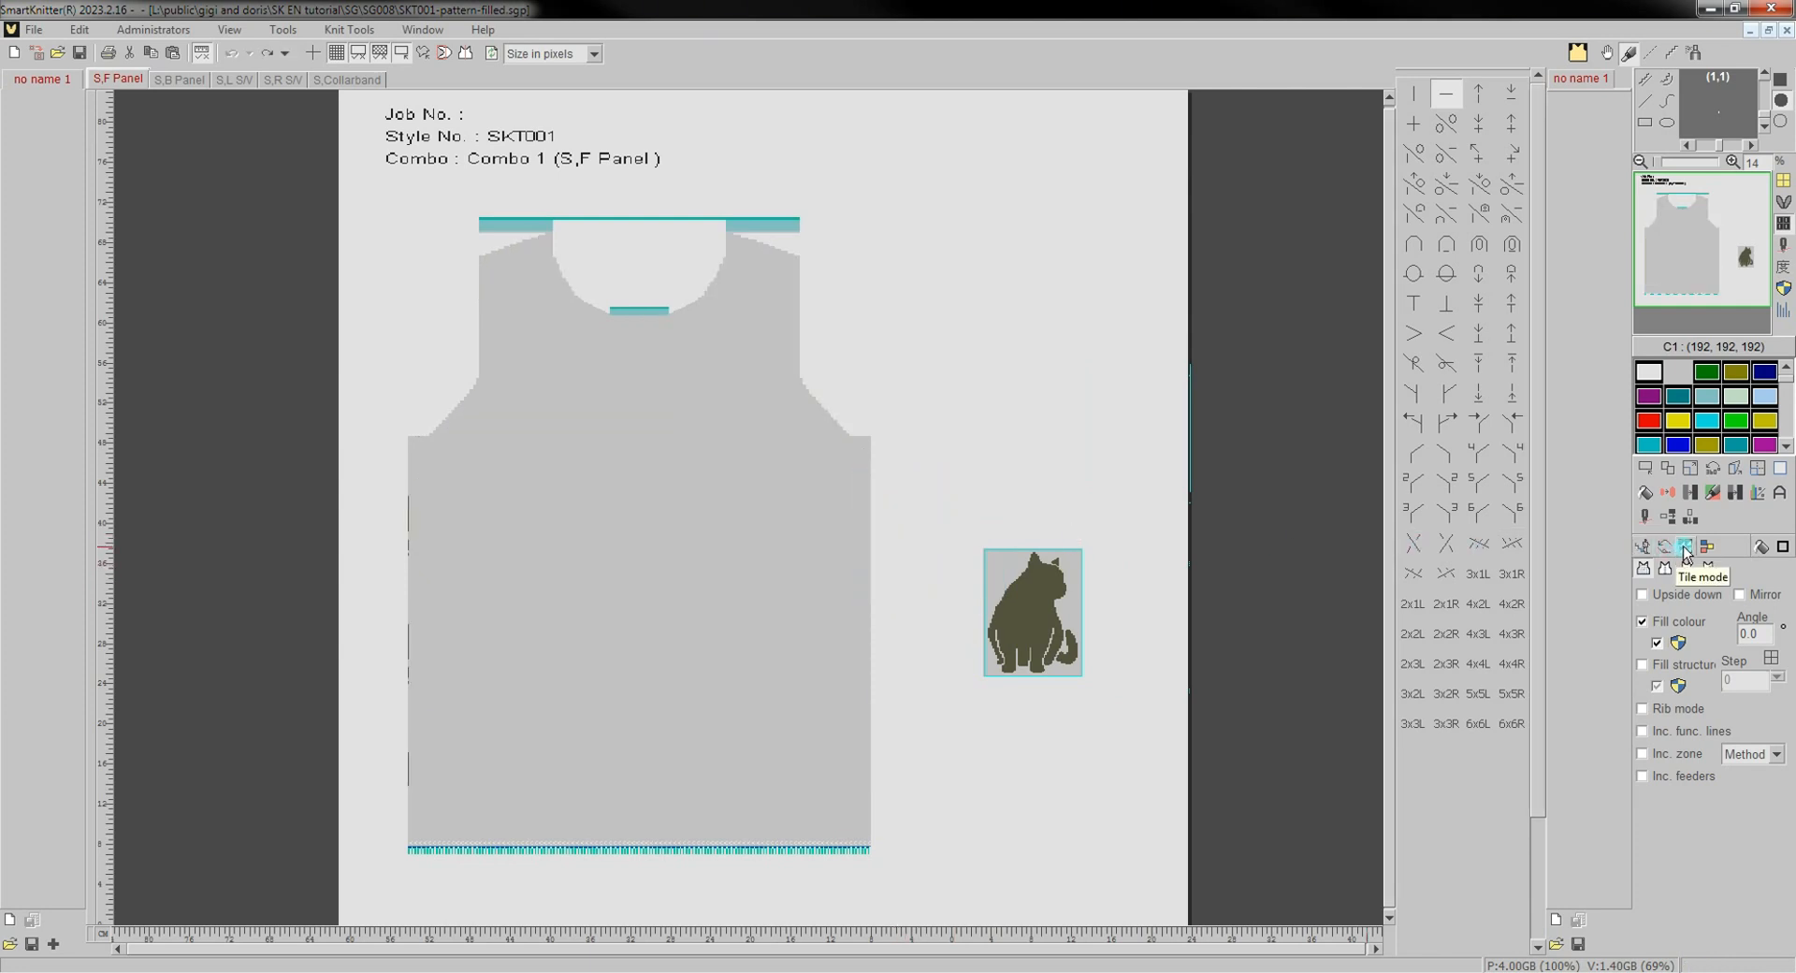
# Change the tile mode so only whole motifs are placed, try filling the panel with cats, and undo the fill.
pyautogui.click(1684, 550)
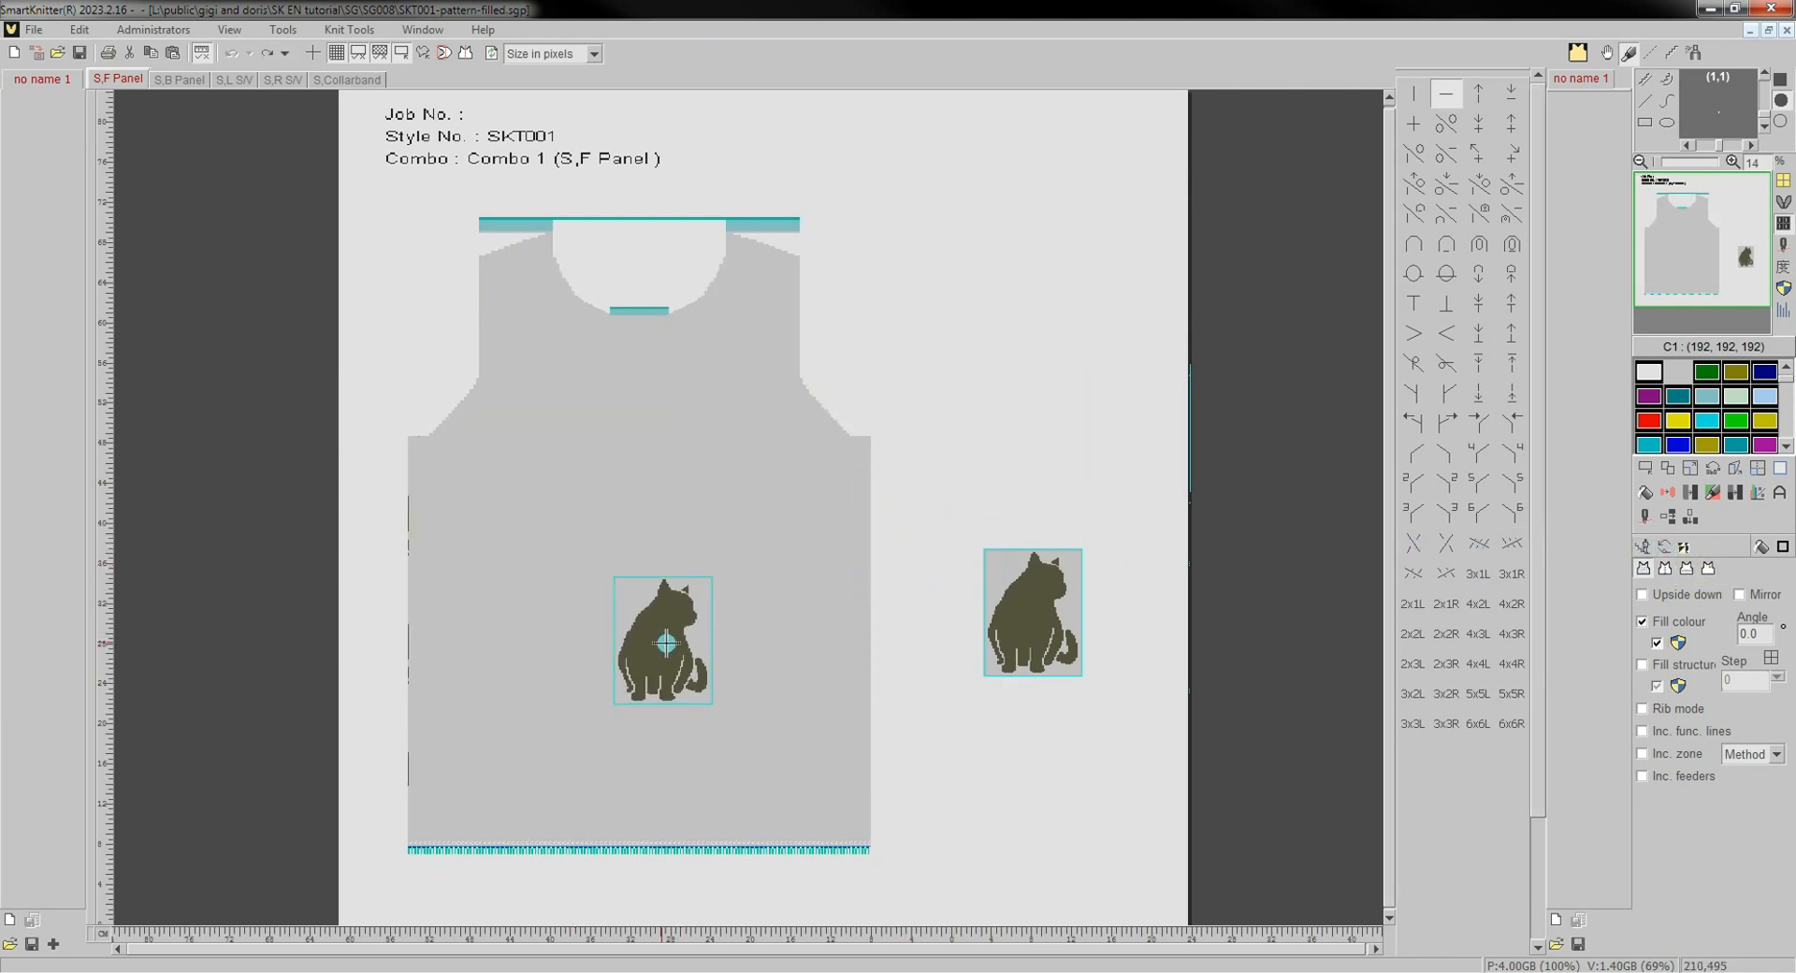
pyautogui.click(644, 627)
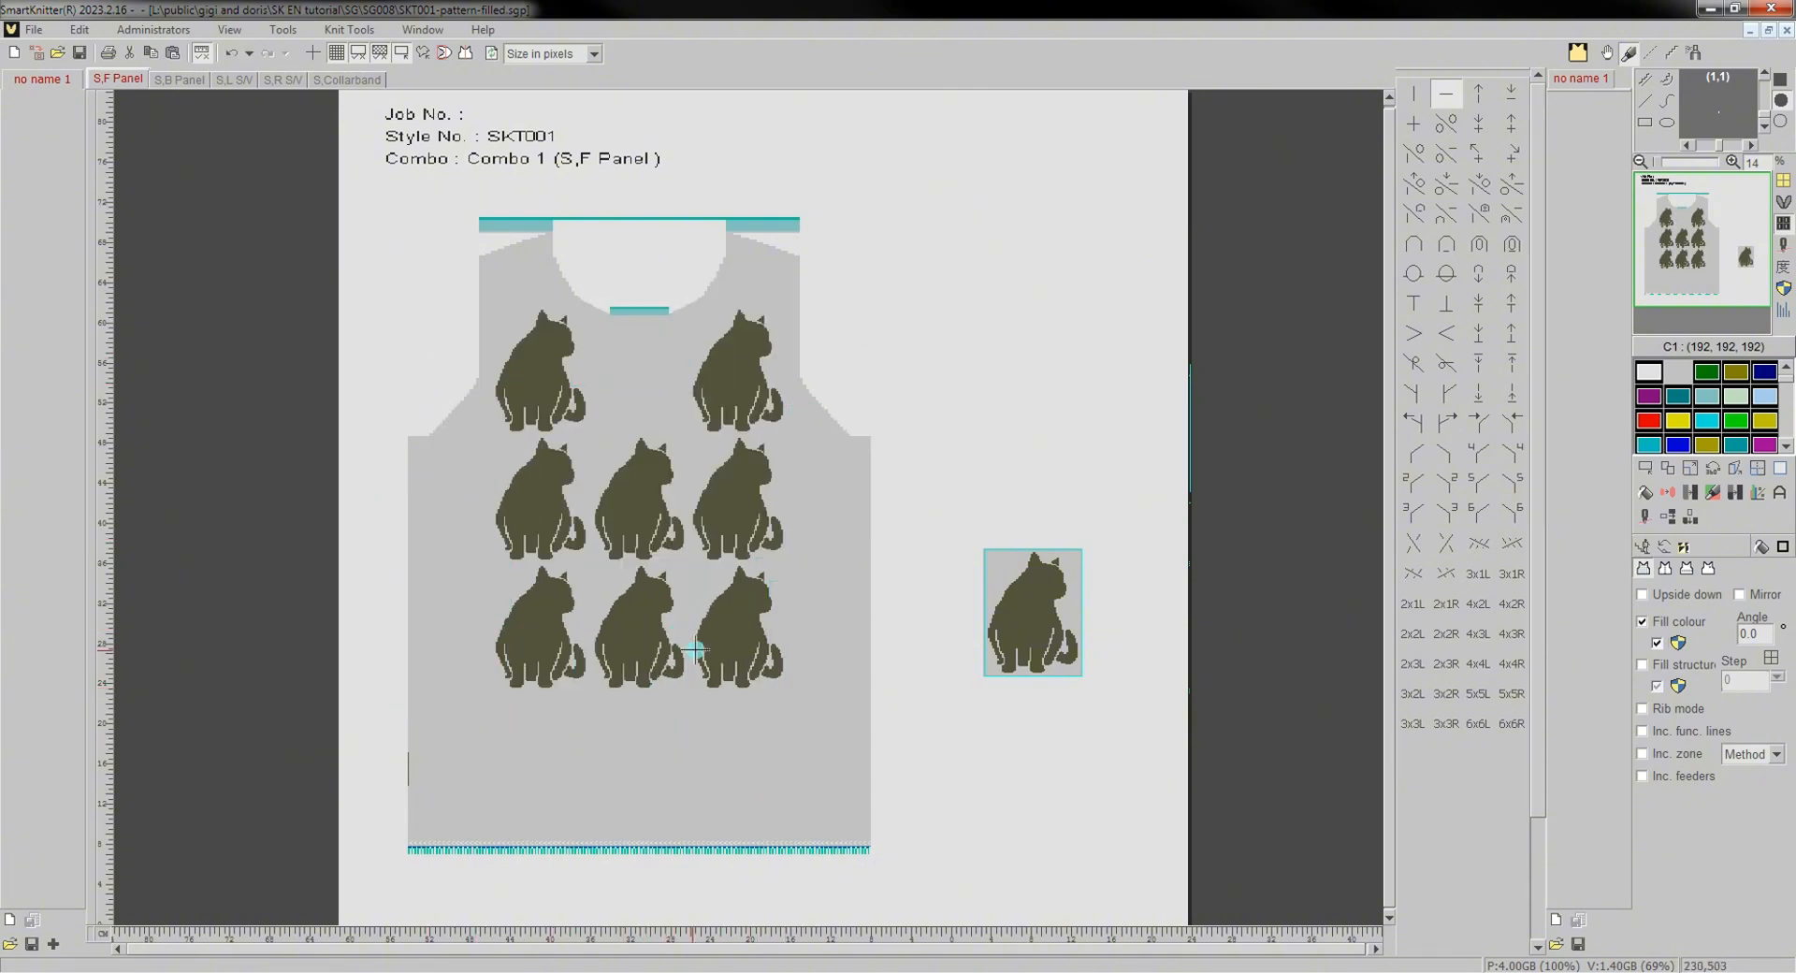
pyautogui.hotkey('ctrl', 'z')
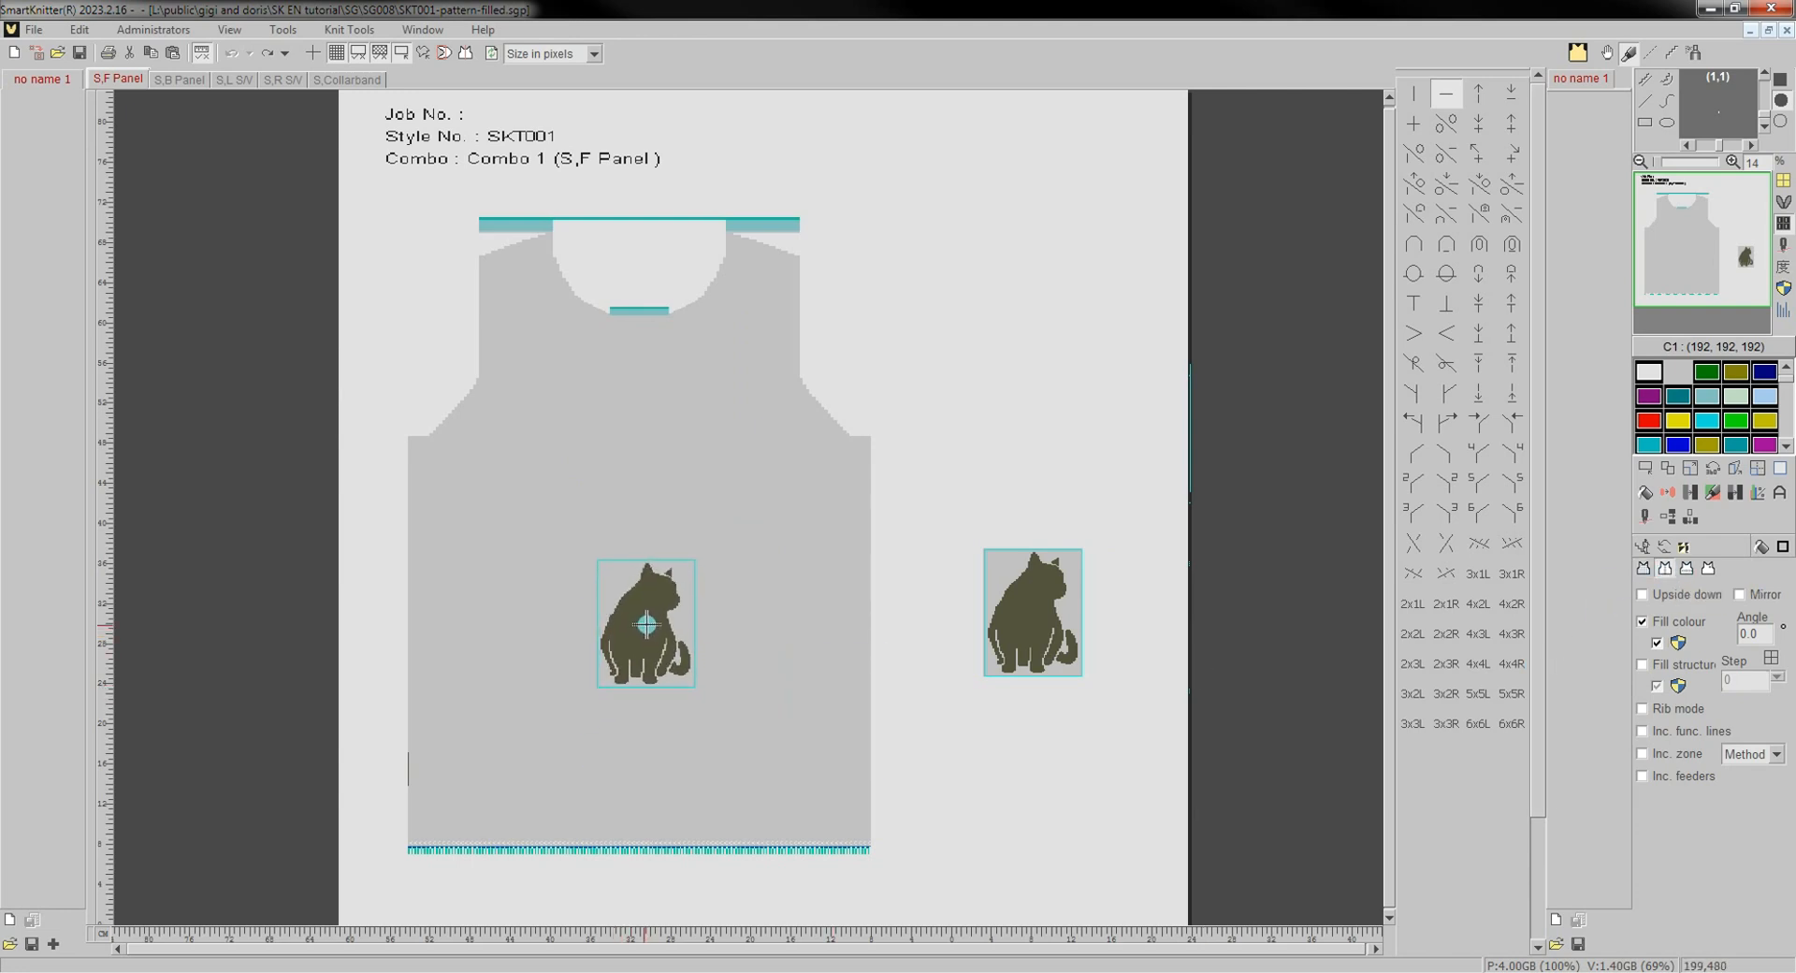
# Try pattern-filling a single vertical column of cats in the middle of the panel, and undo it.
pyautogui.click(646, 618)
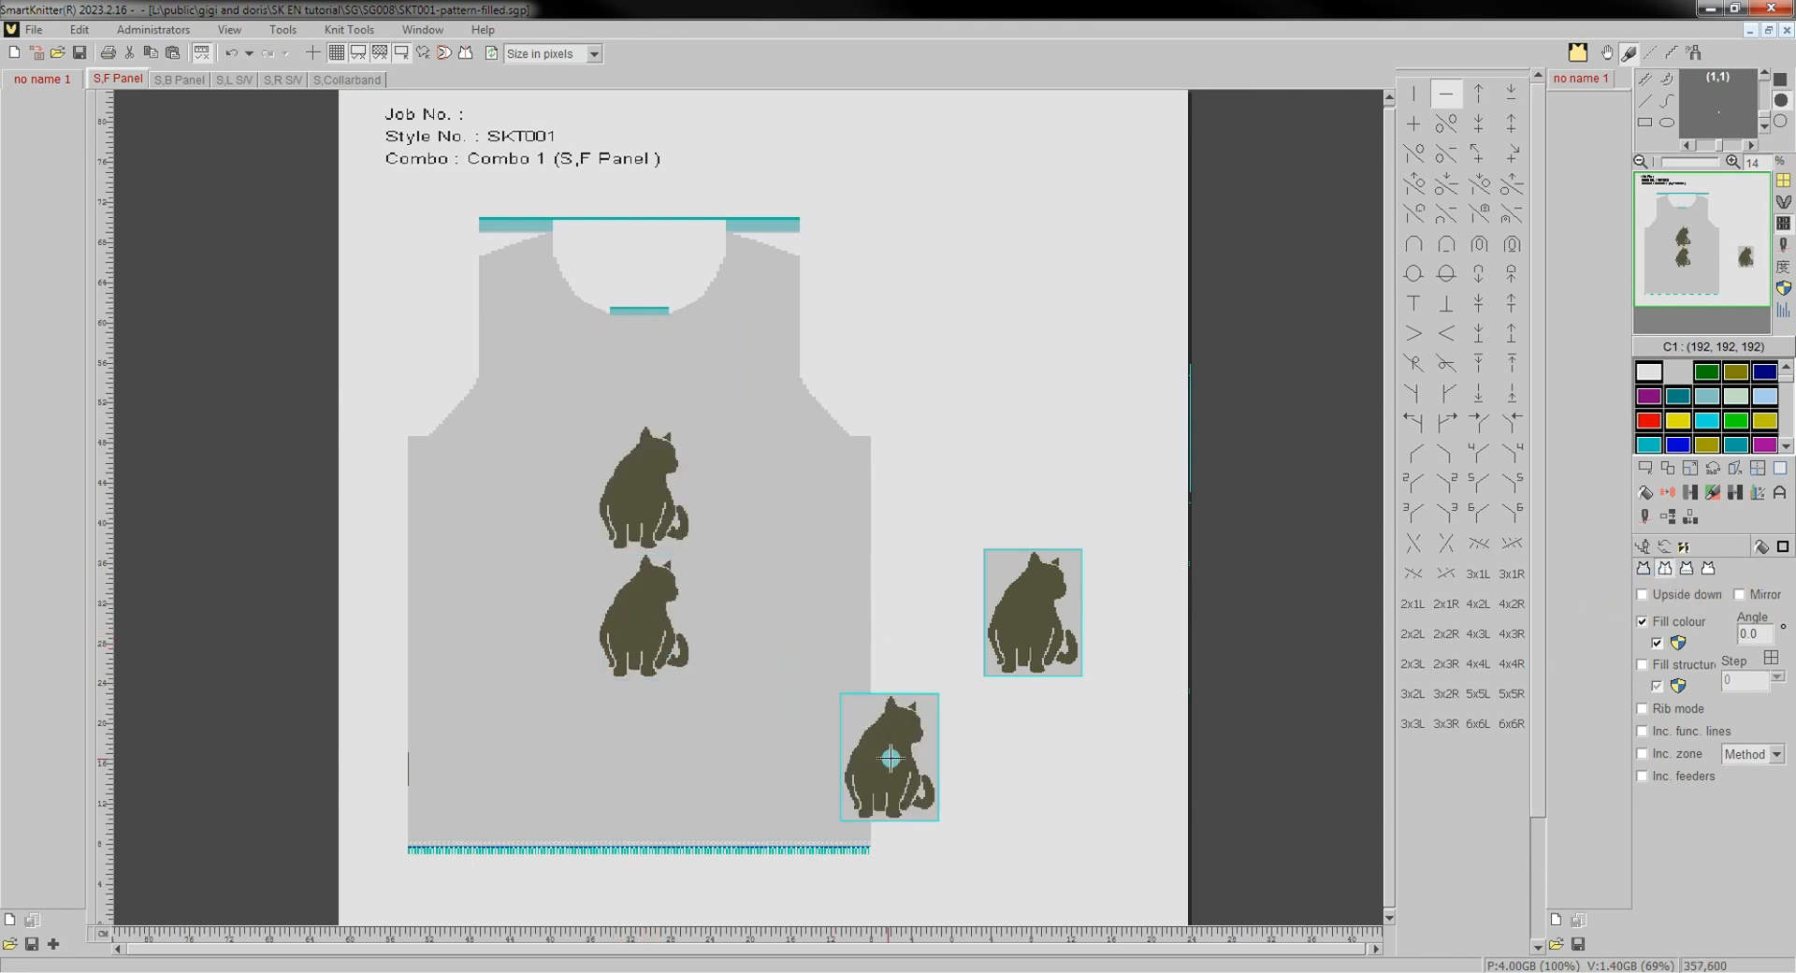
pyautogui.hotkey('ctrl', 'z')
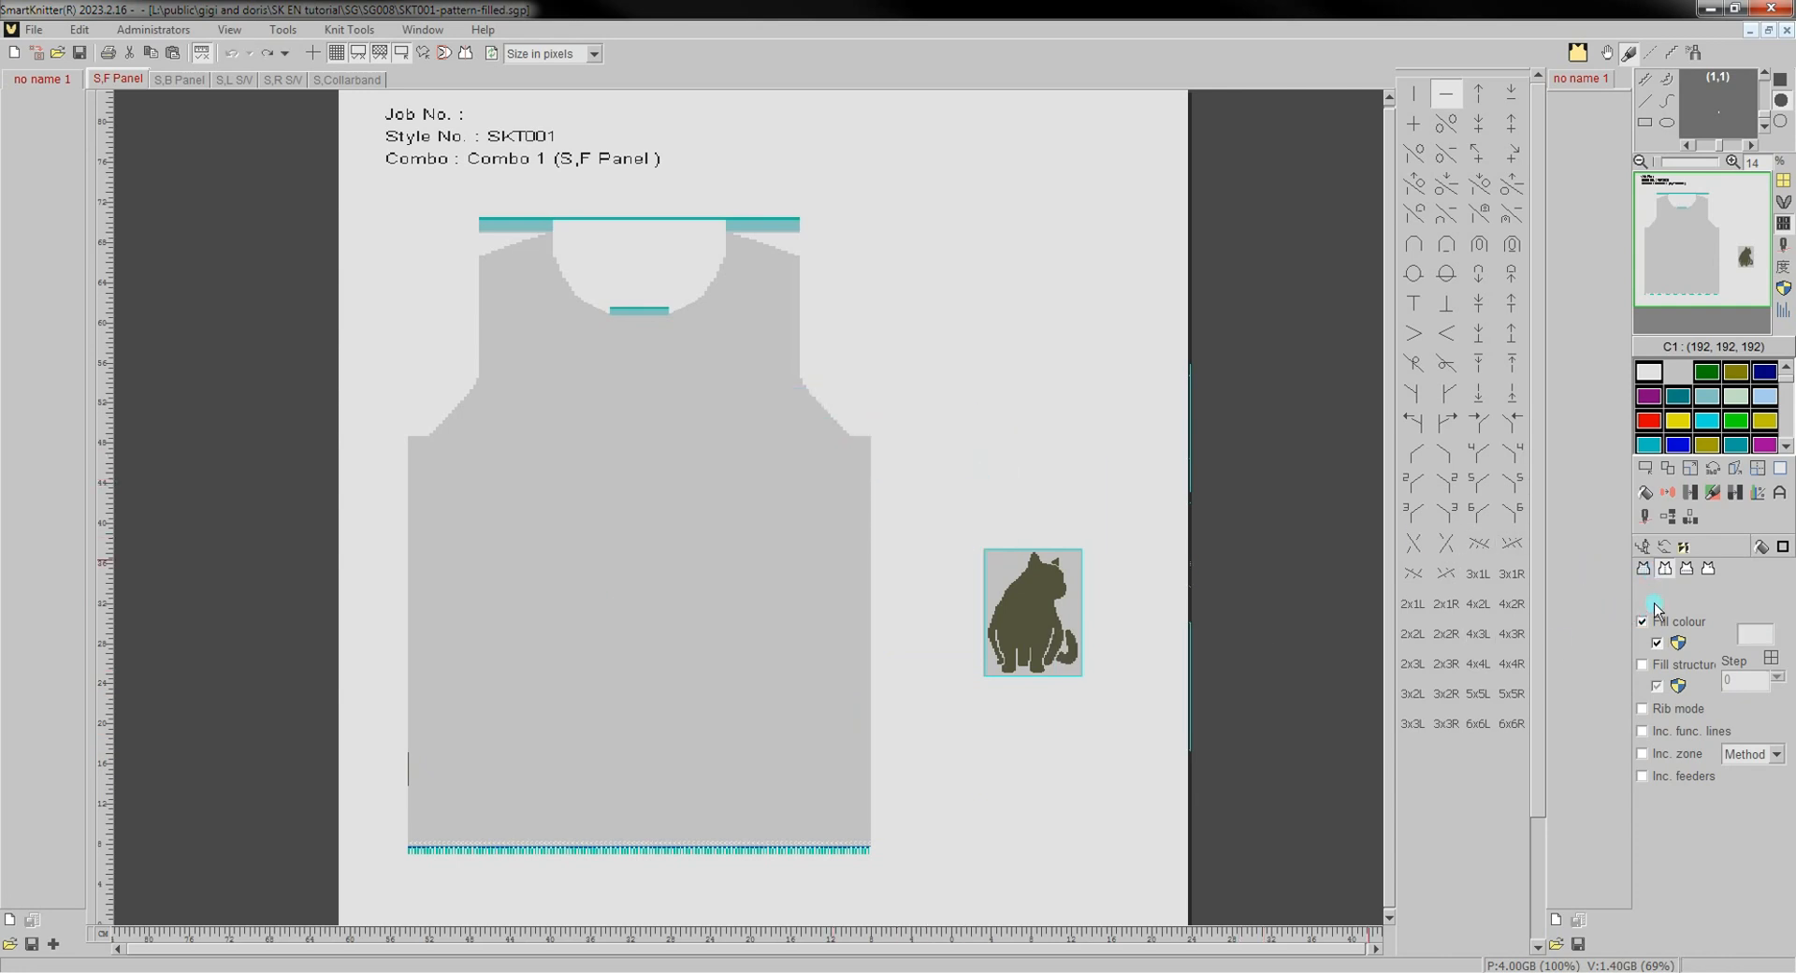
# Pattern-fill a single horizontal row of whole cats across the panel's chest area.
pyautogui.click(1688, 570)
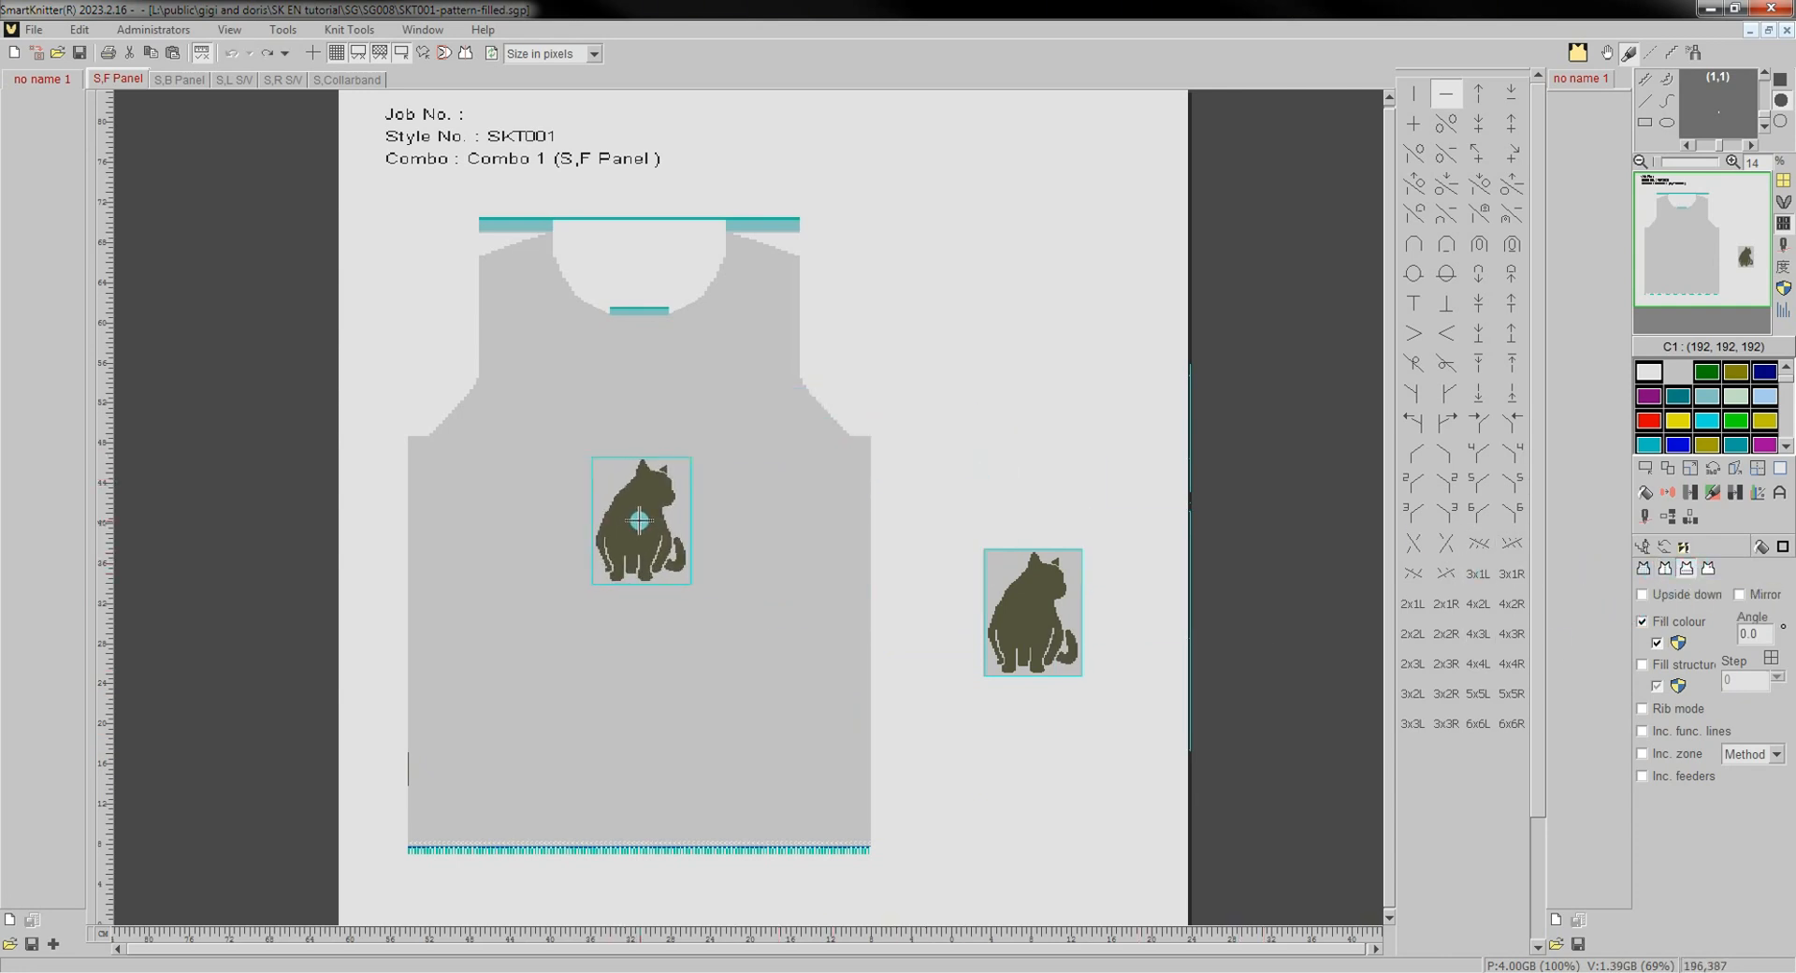
pyautogui.click(645, 522)
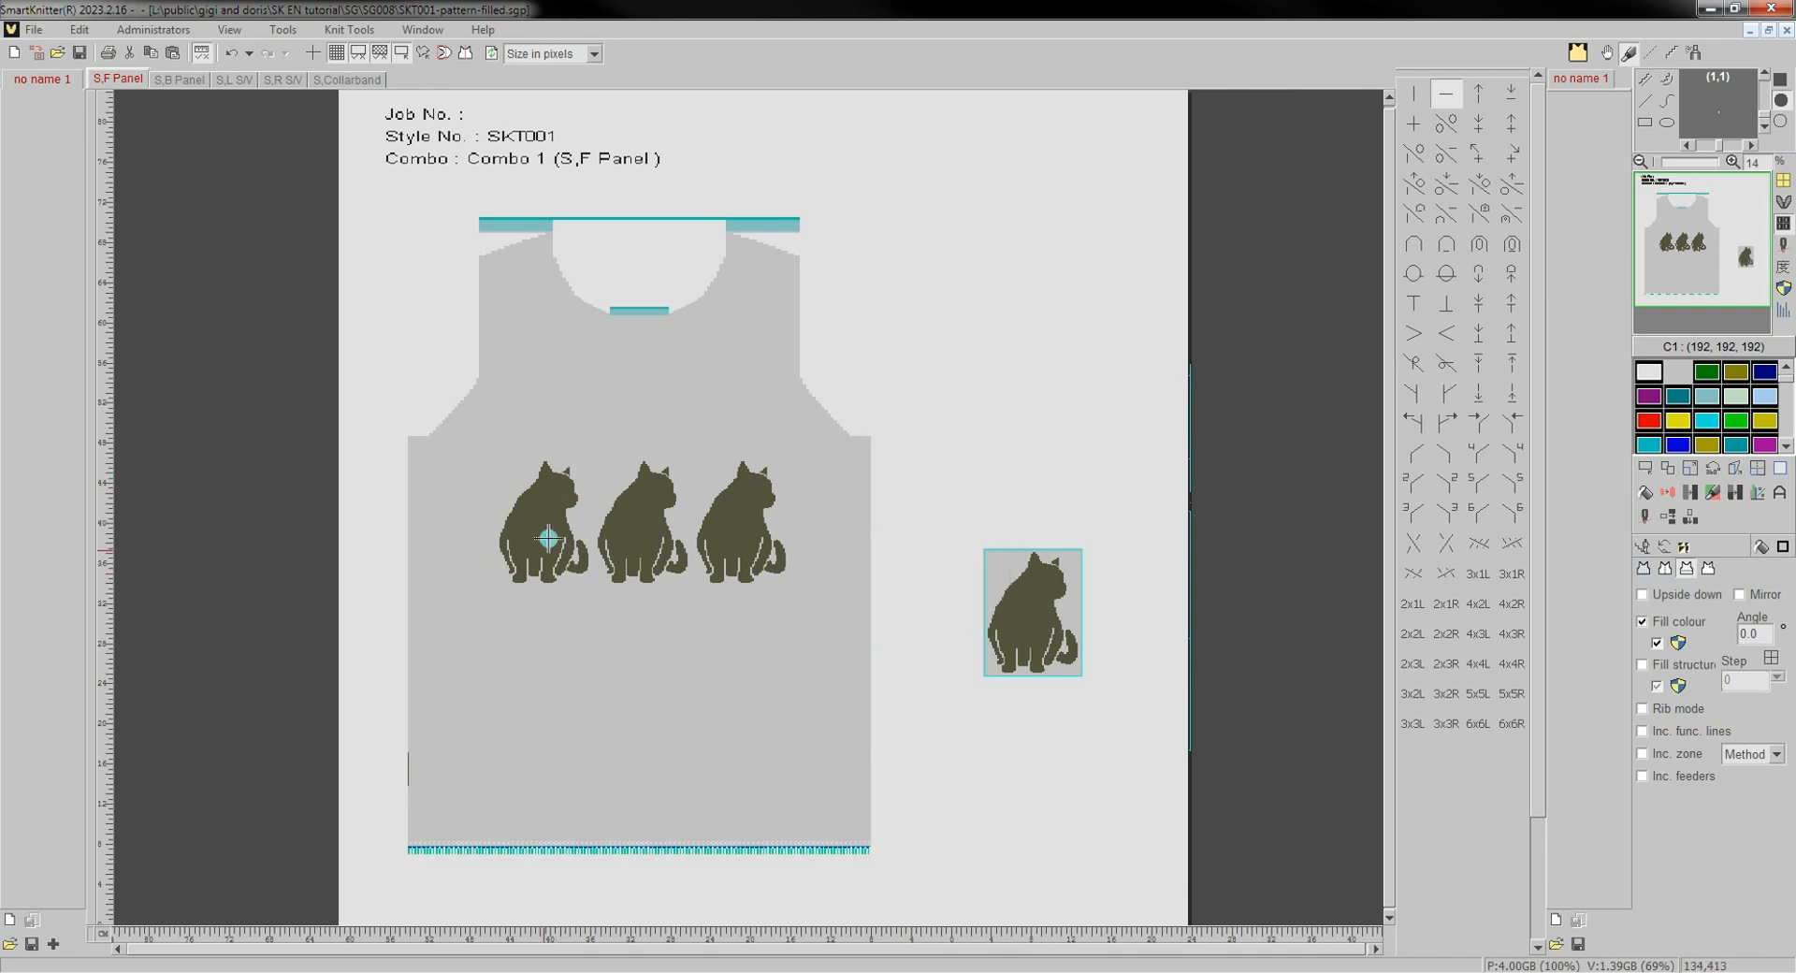
# Undo the row fill, try placing a single whole cat on the panel's chest, and undo it.
pyautogui.hotkey('ctrl', 'z')
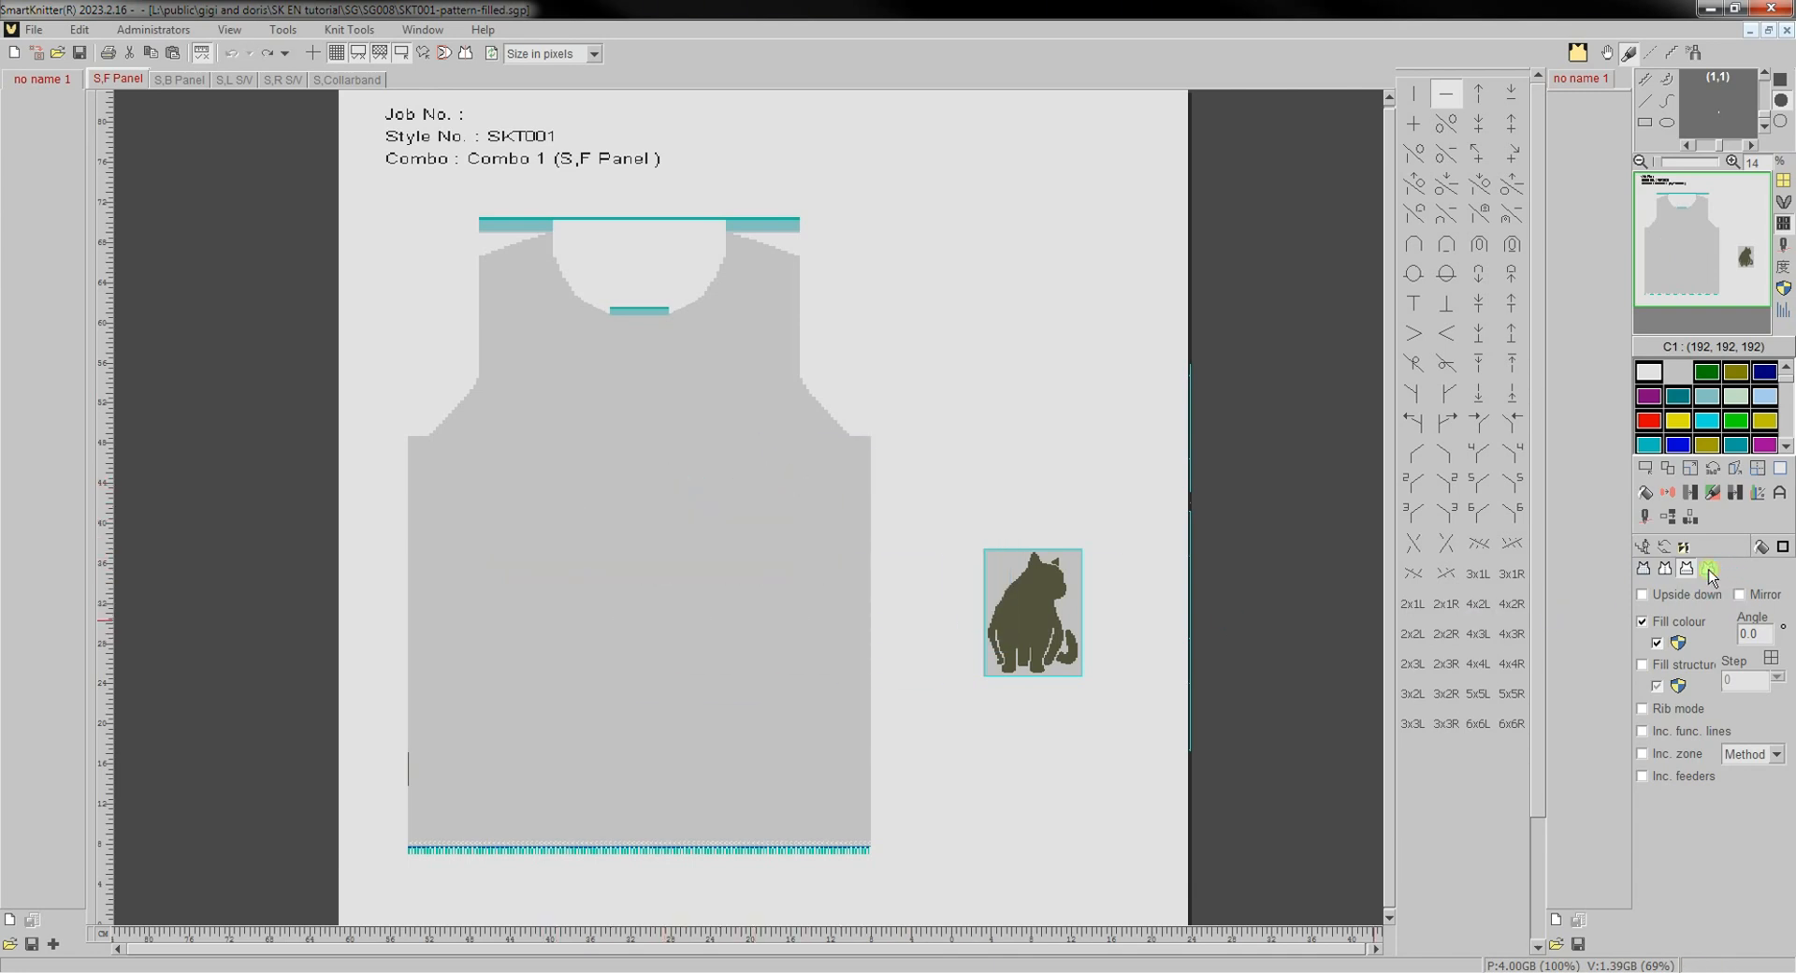
pyautogui.click(1706, 570)
pyautogui.click(725, 510)
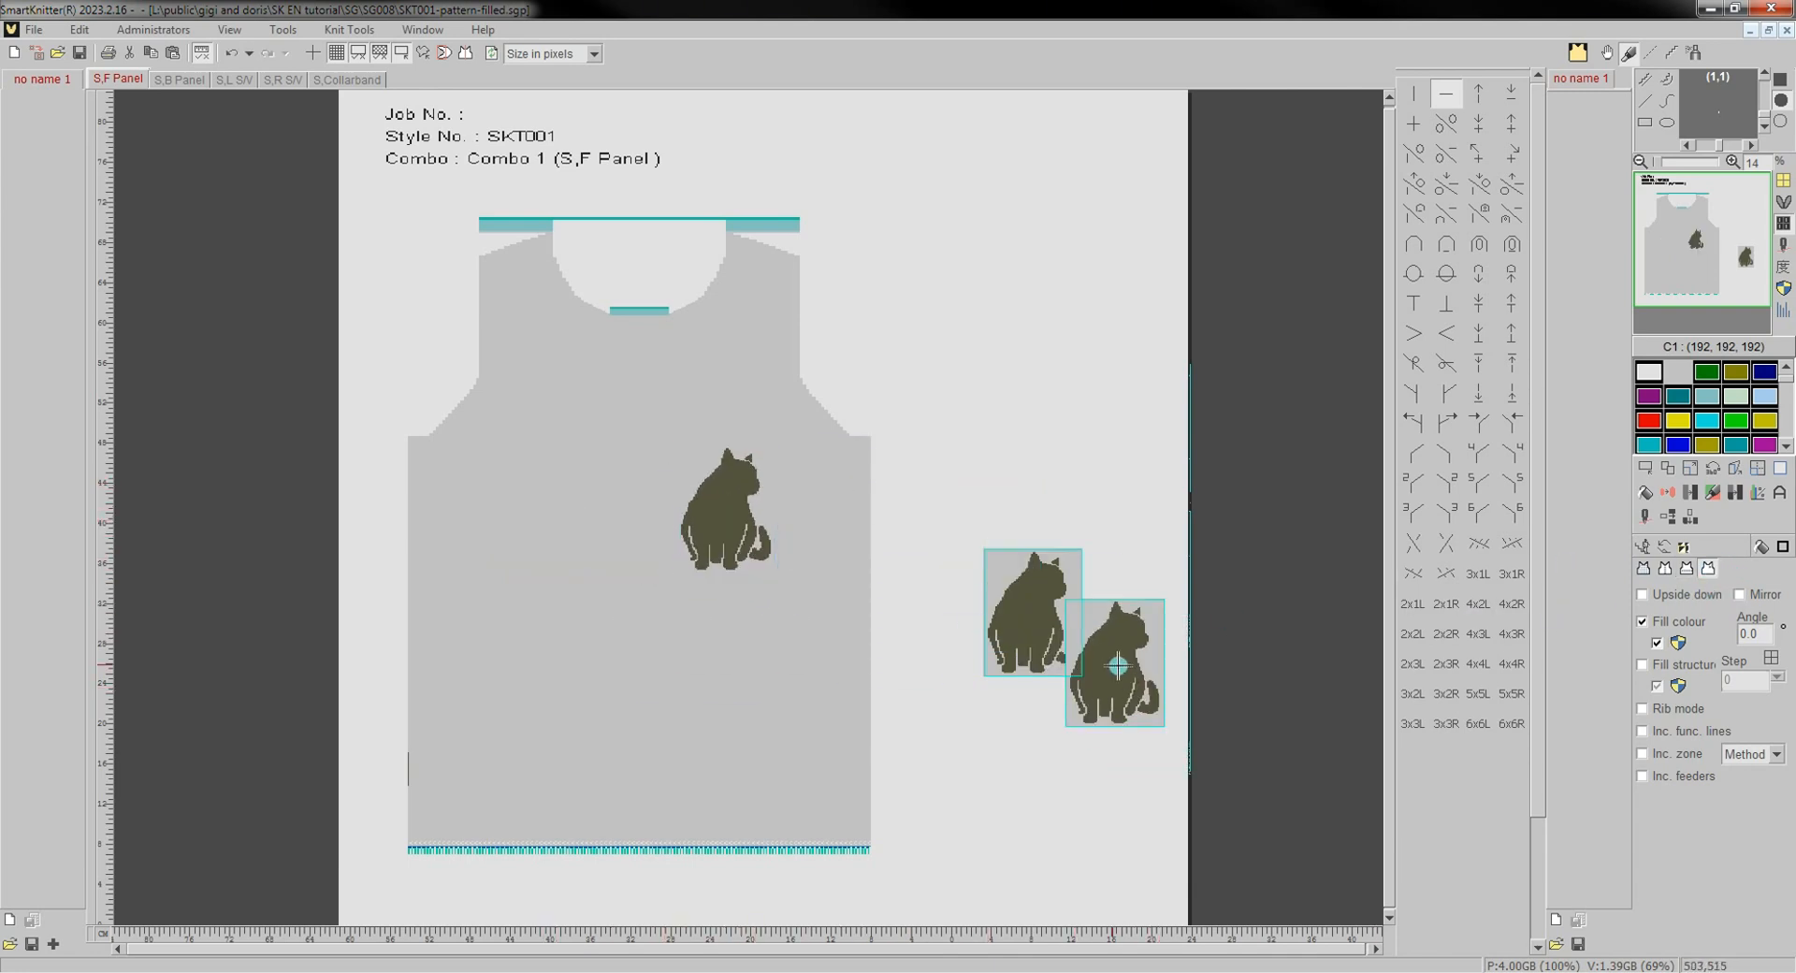
pyautogui.hotkey('ctrl', 'z')
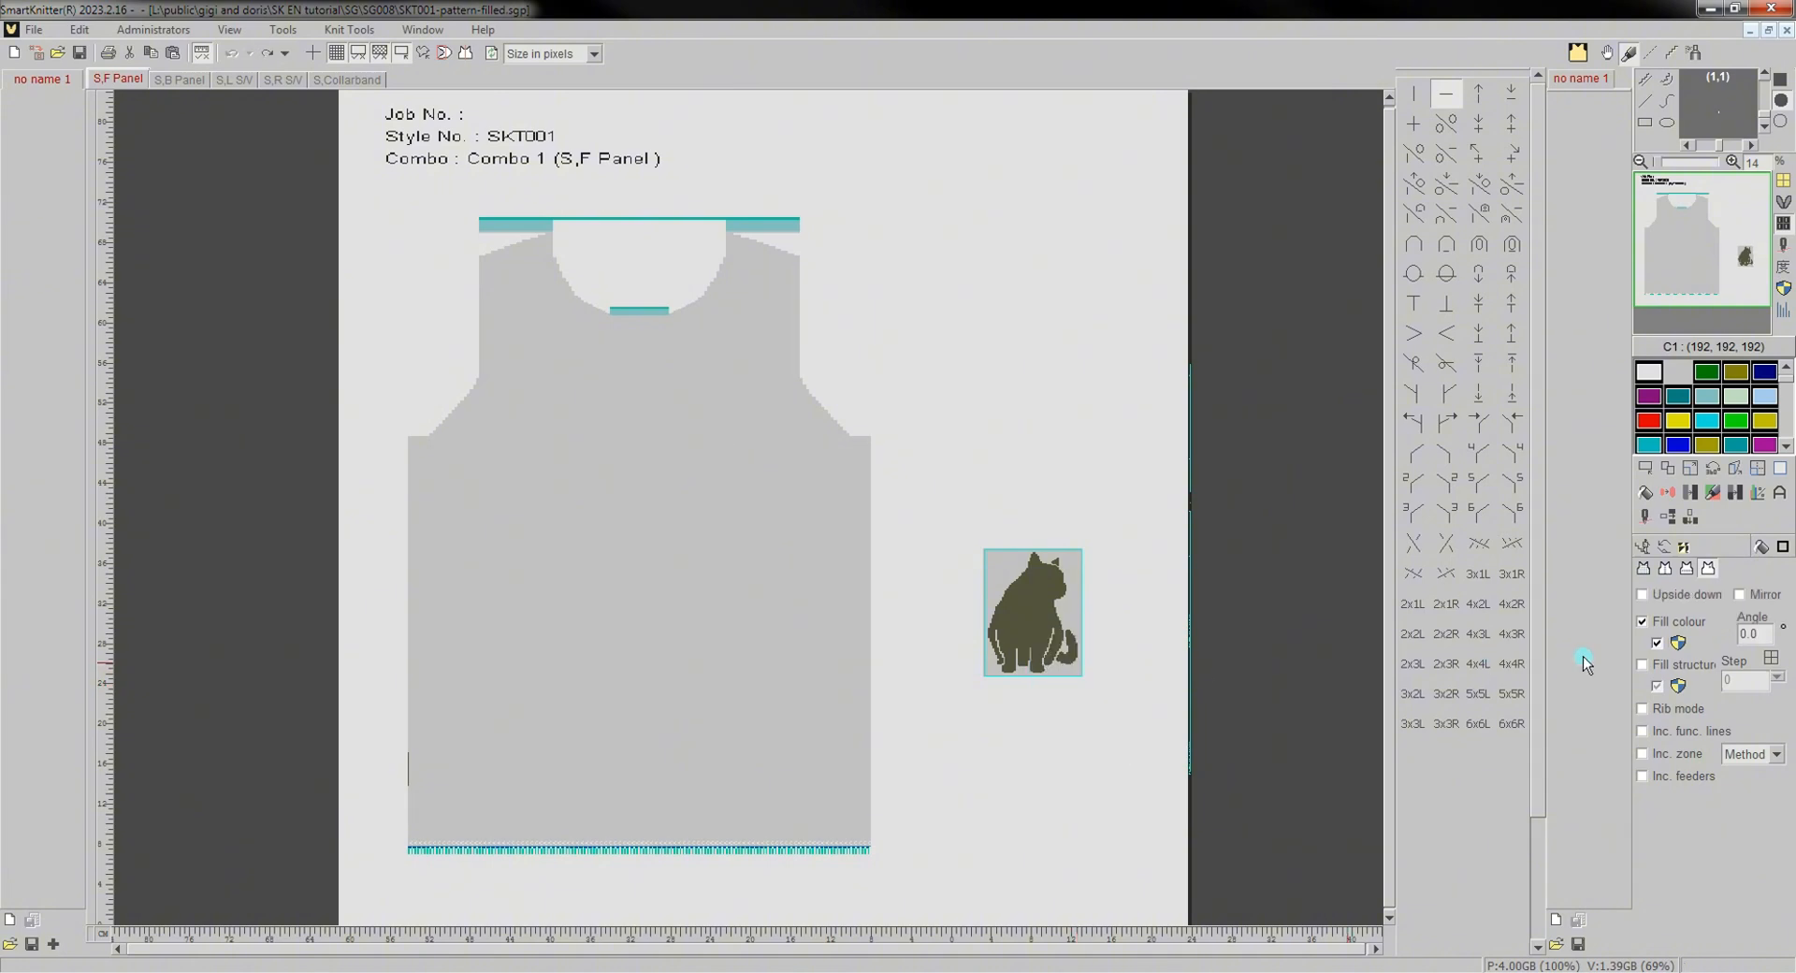
# Try tiling only the cat motif's structure across the panel without its colour, and examine the filled stitches.
pyautogui.click(1643, 664)
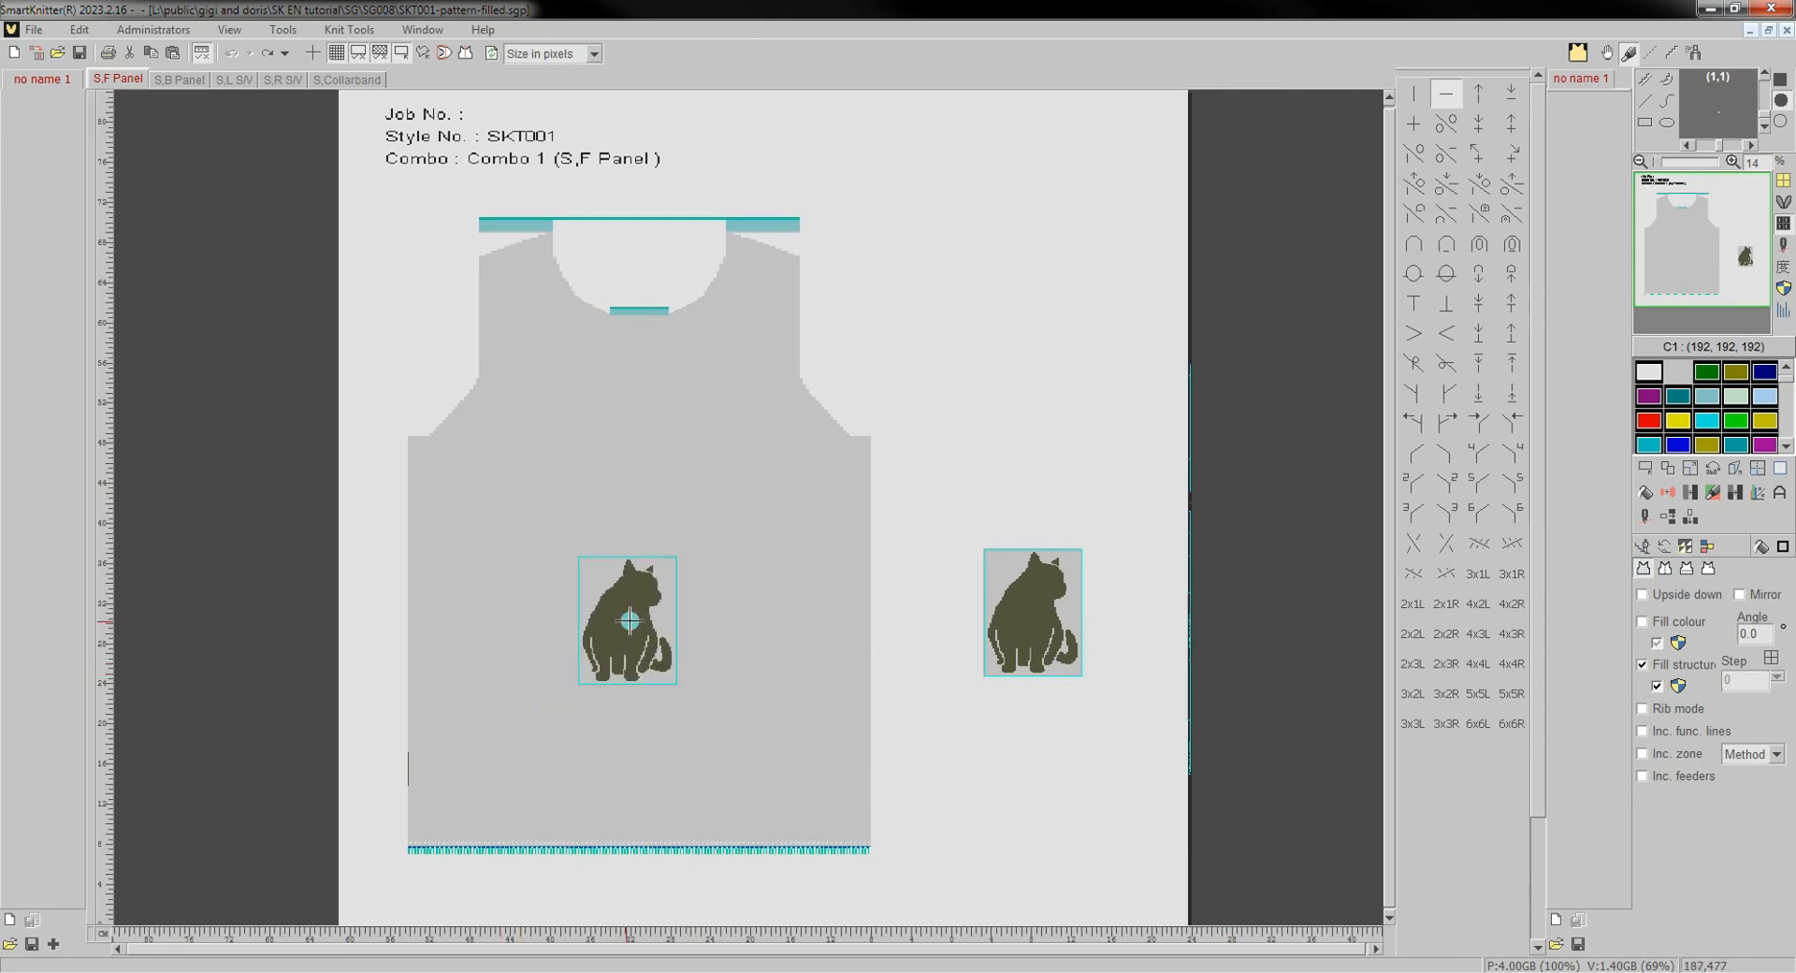
pyautogui.click(643, 614)
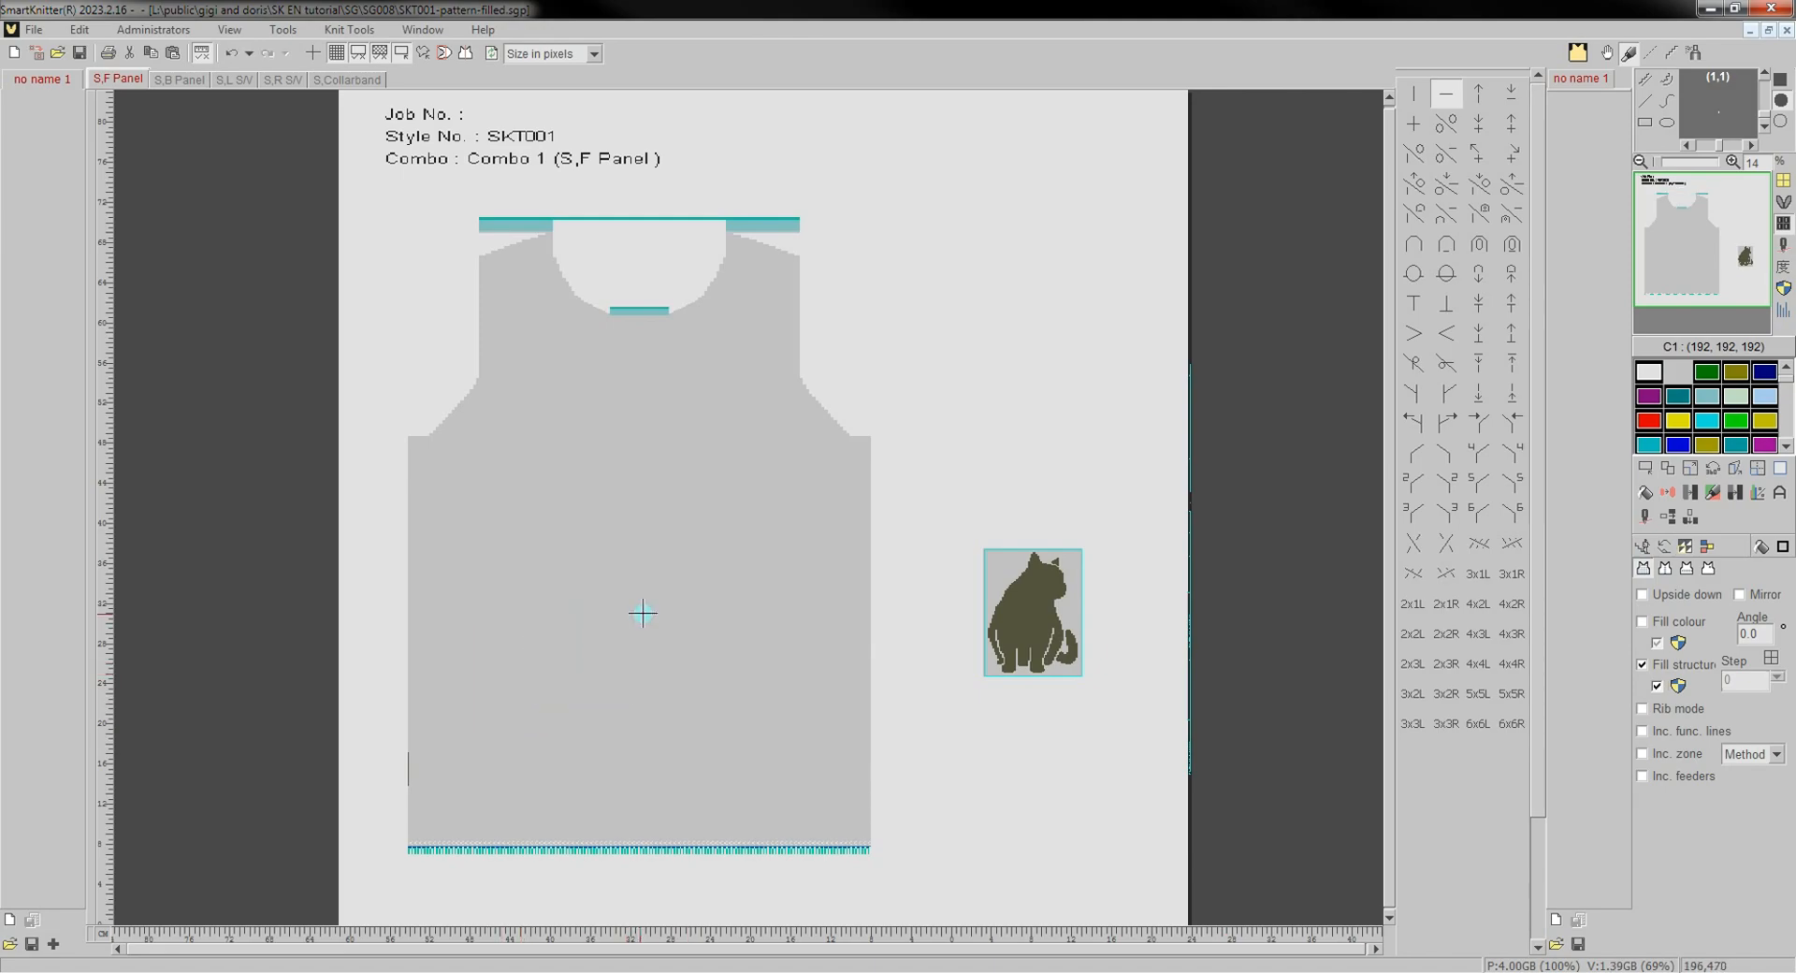
pyautogui.scroll(5, 622, 606)
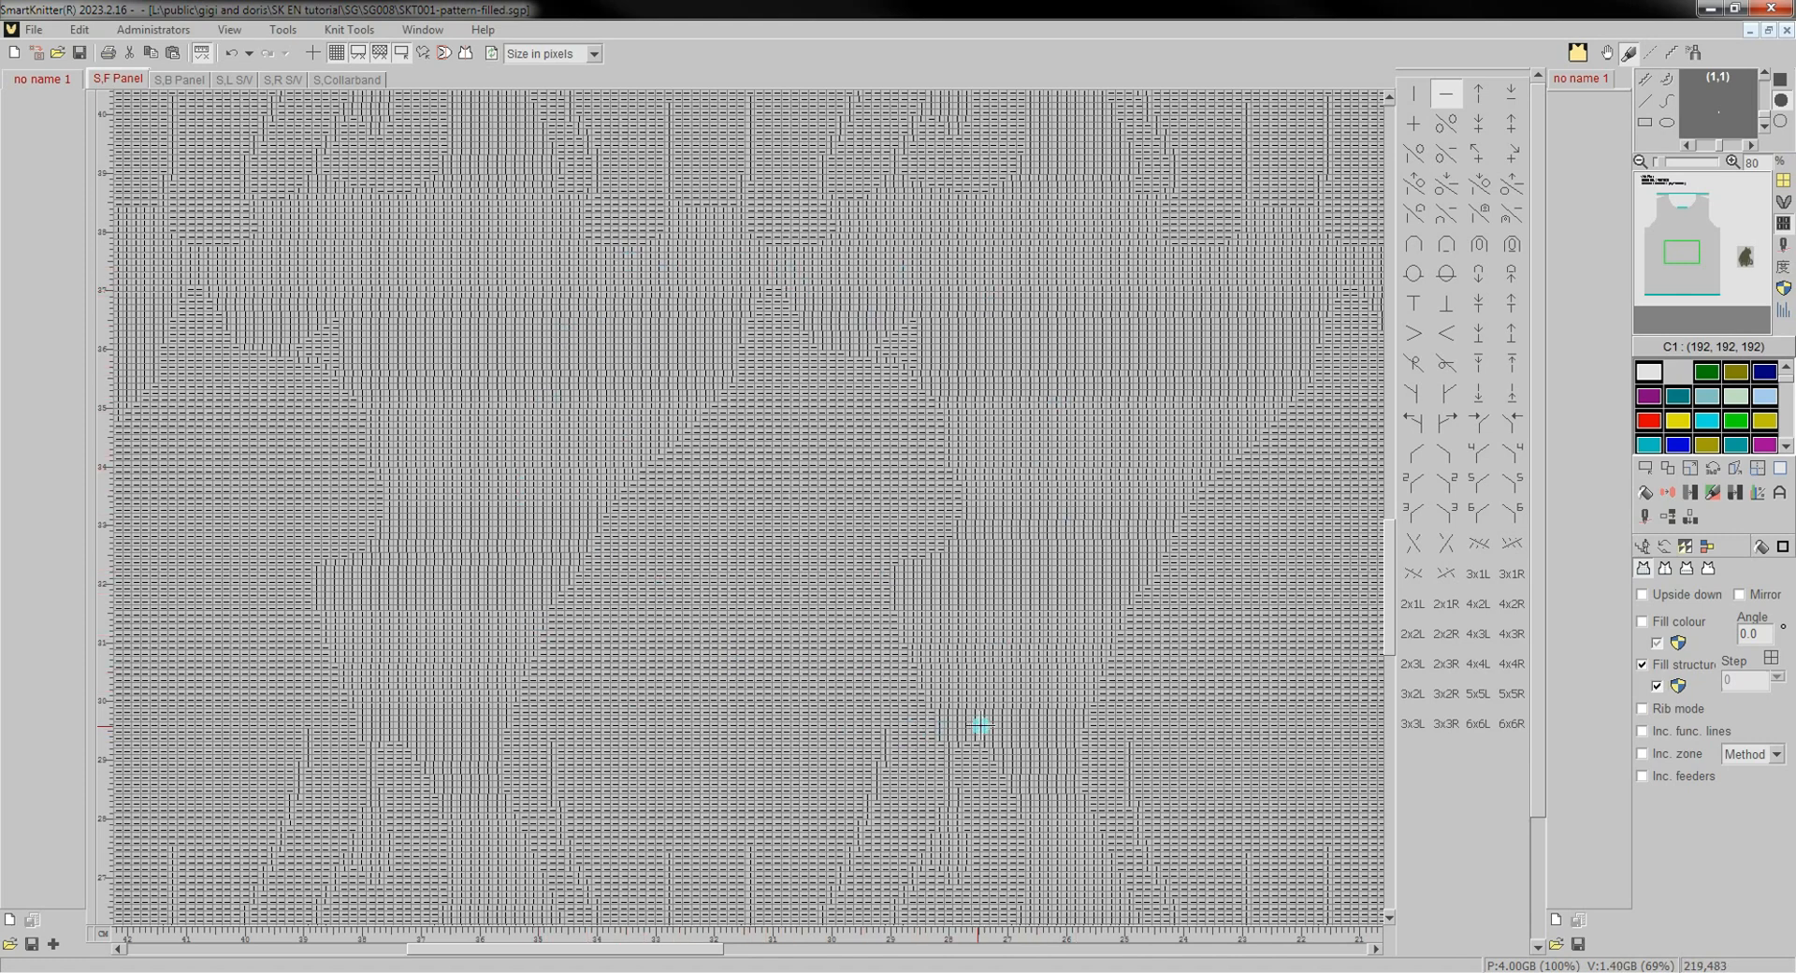
pyautogui.scroll(-5, 980, 725)
pyautogui.moveTo(817, 402); pyautogui.dragTo(1014, 396)
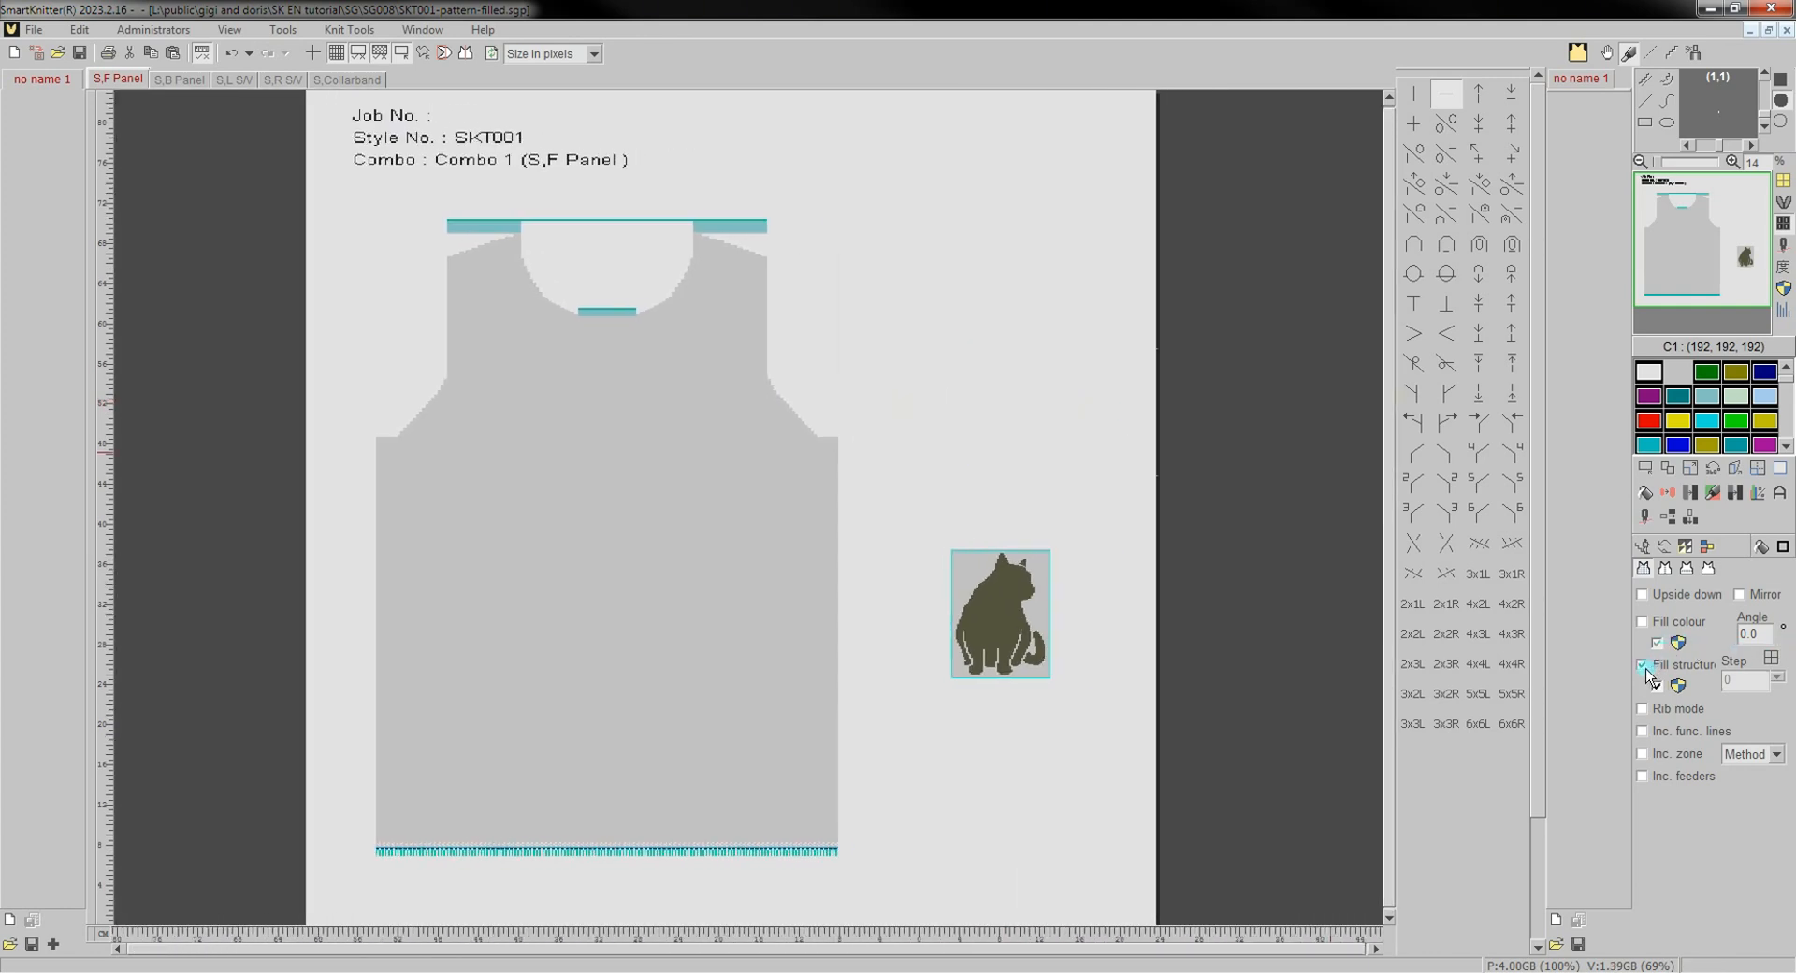
# Enable both colour and structure filling, tile the cats across the panel, and inspect the stitches up close.
pyautogui.click(1643, 621)
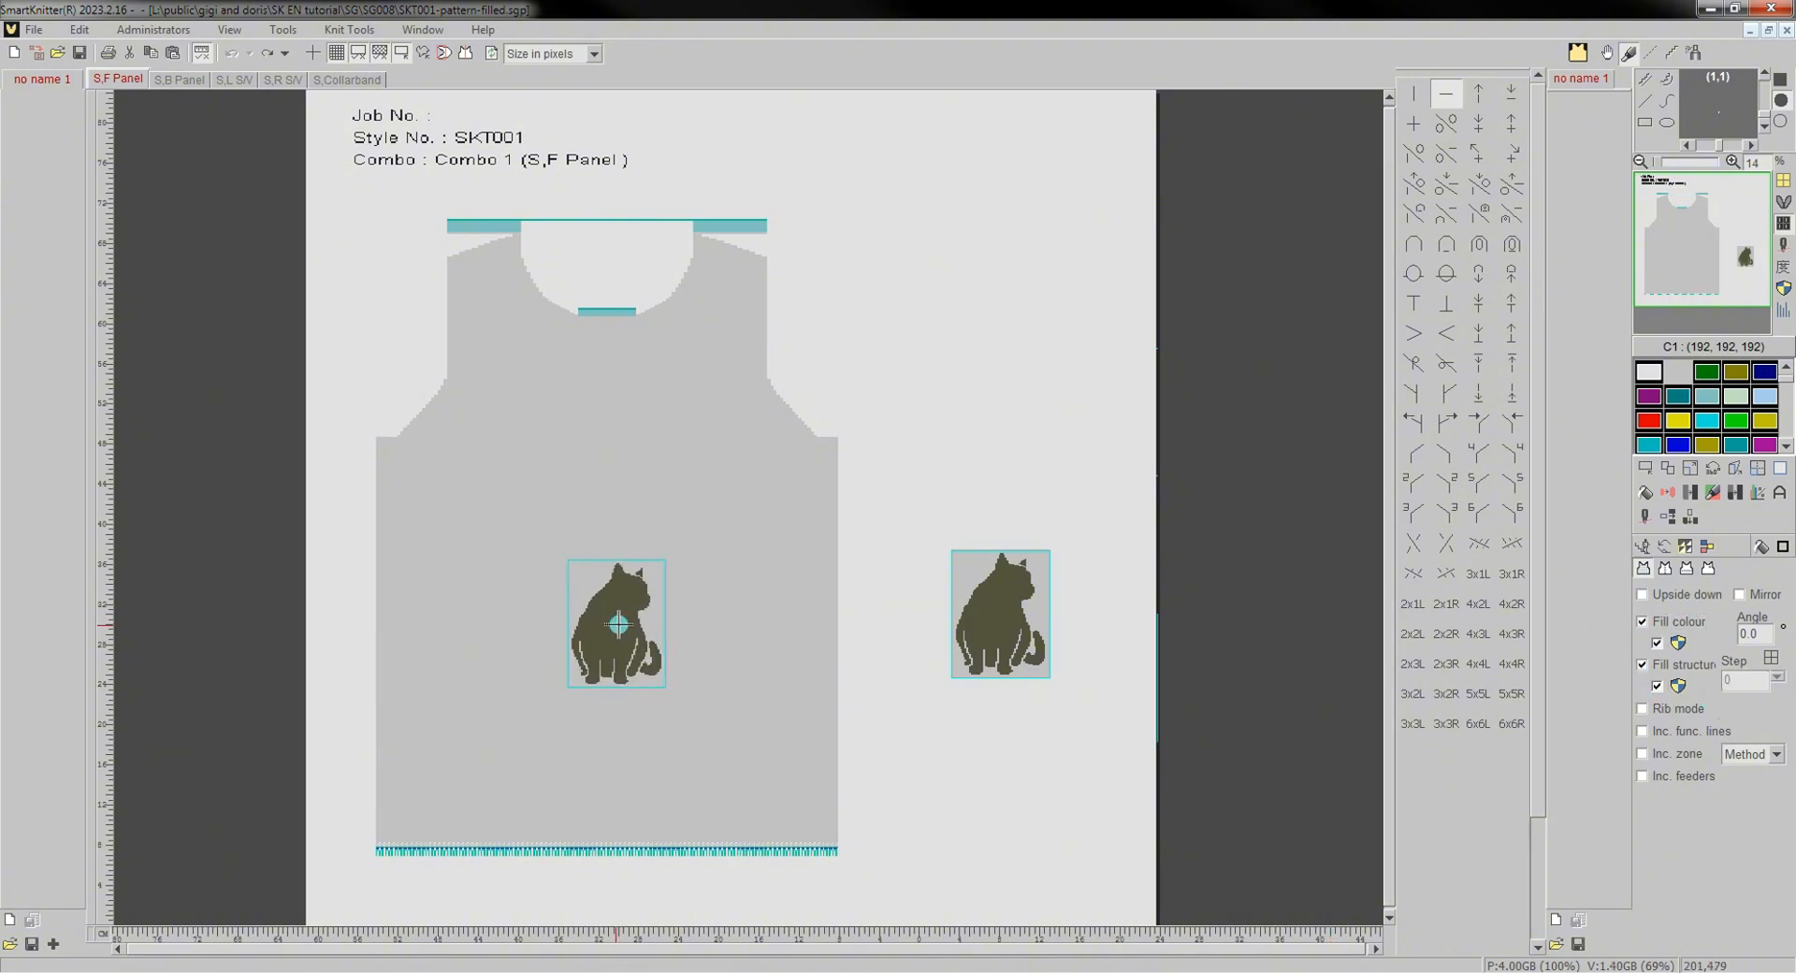
pyautogui.click(618, 624)
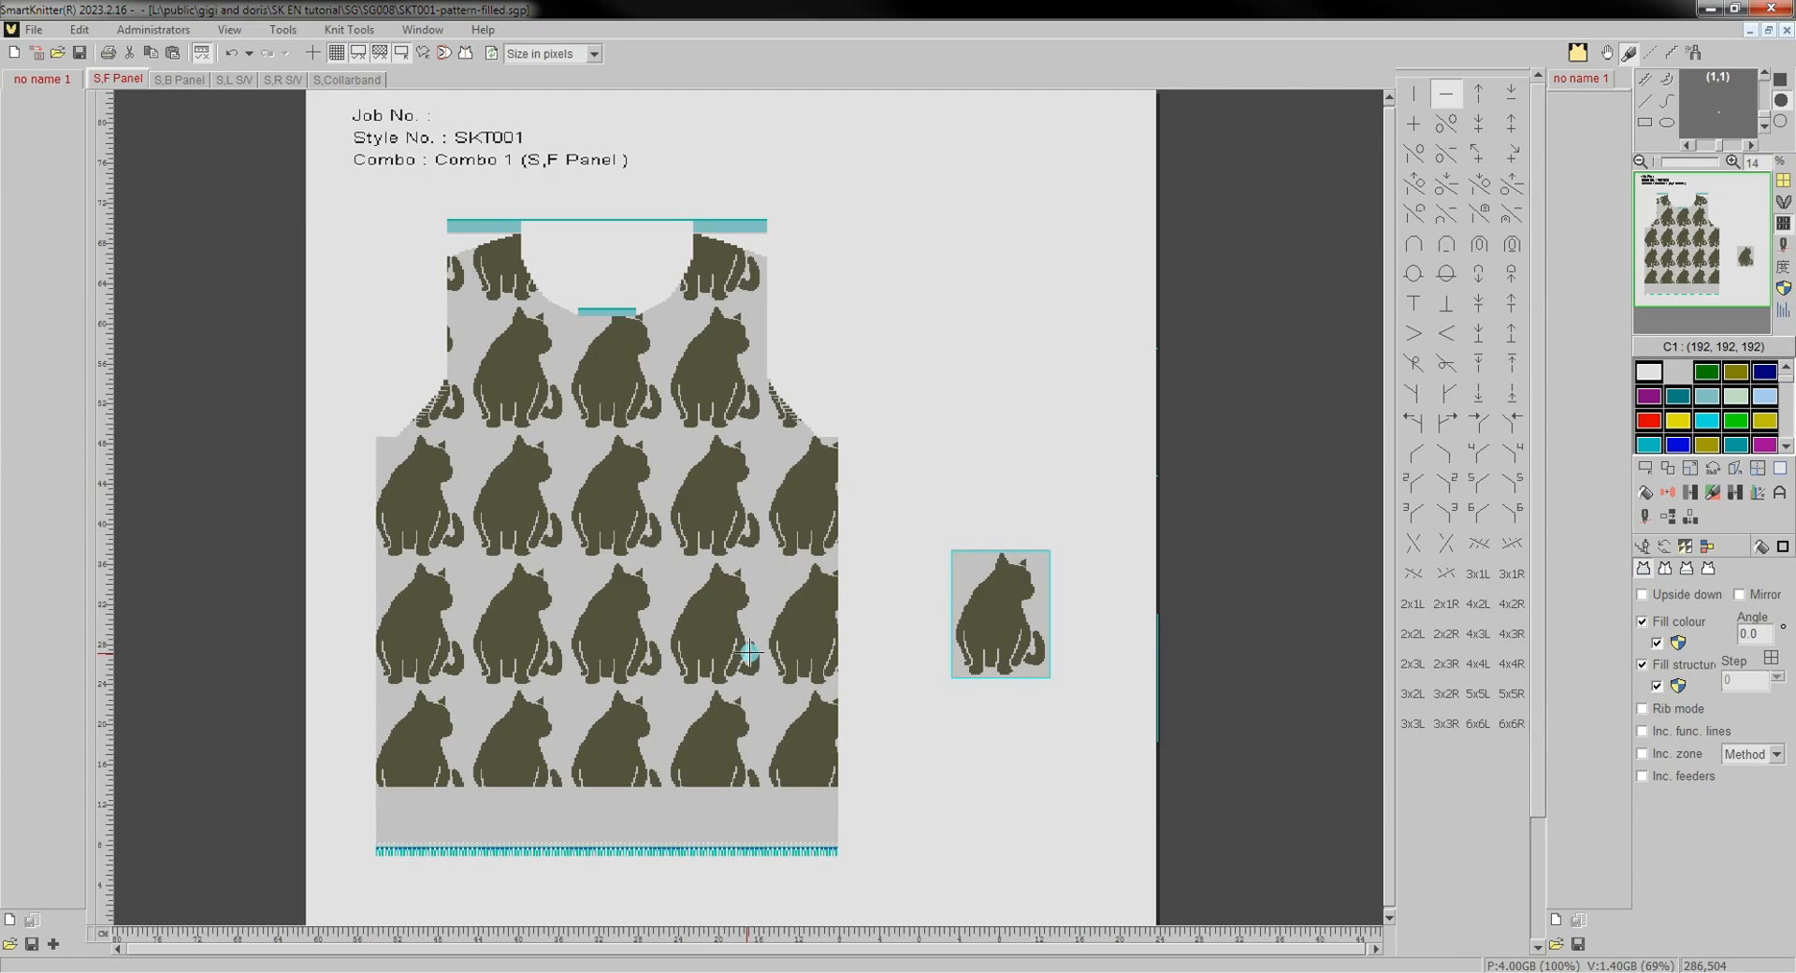
pyautogui.scroll(5, 645, 629)
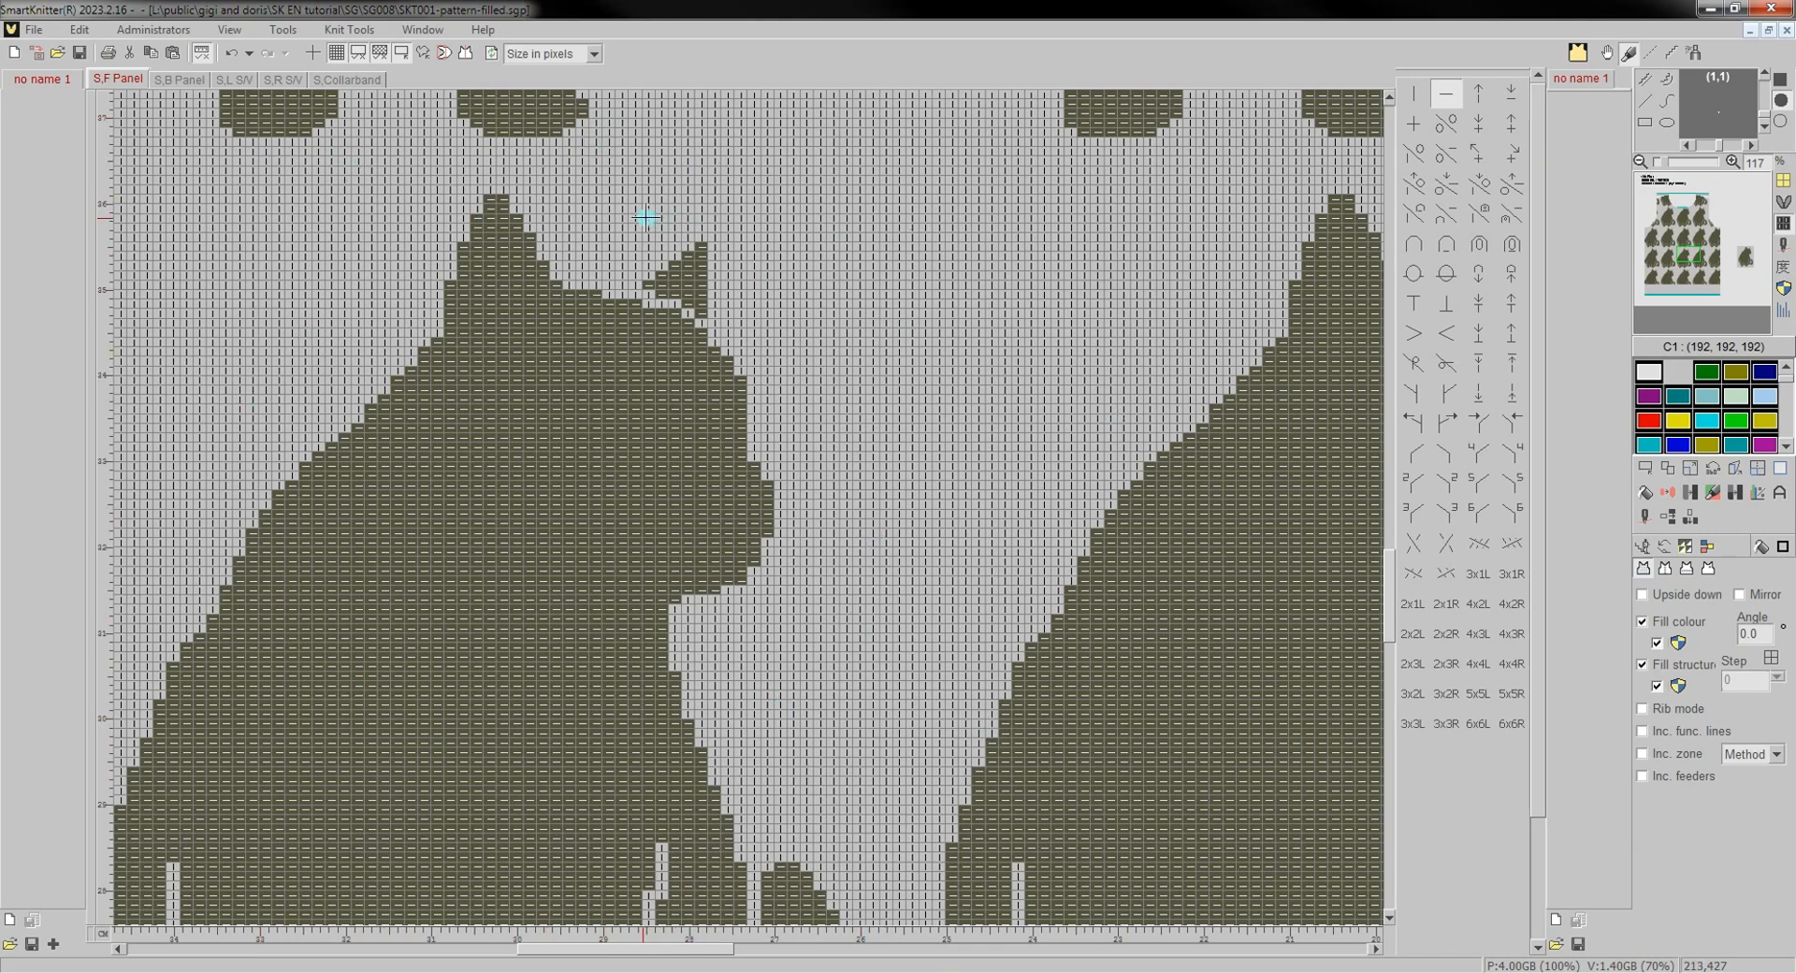
pyautogui.scroll(-5, 908, 388)
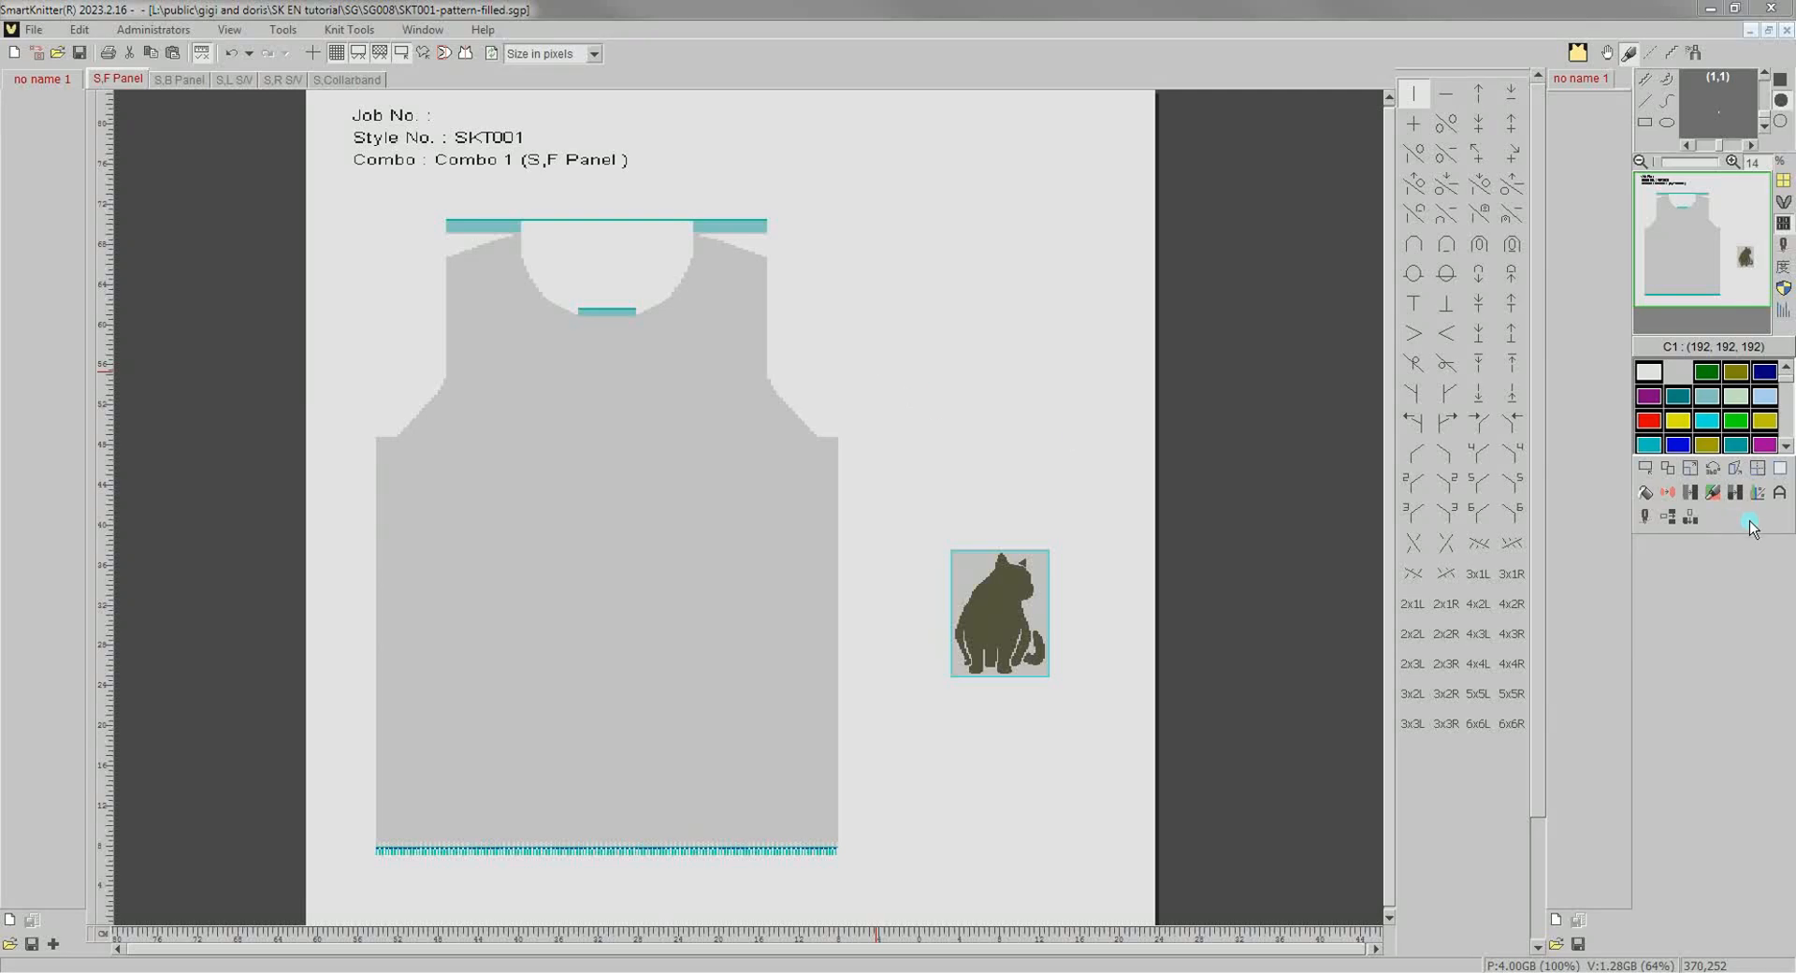
# Try a pattern fill of the panel with the Upside down option enabled, and undo the fill.
pyautogui.click(1646, 492)
pyautogui.click(1759, 548)
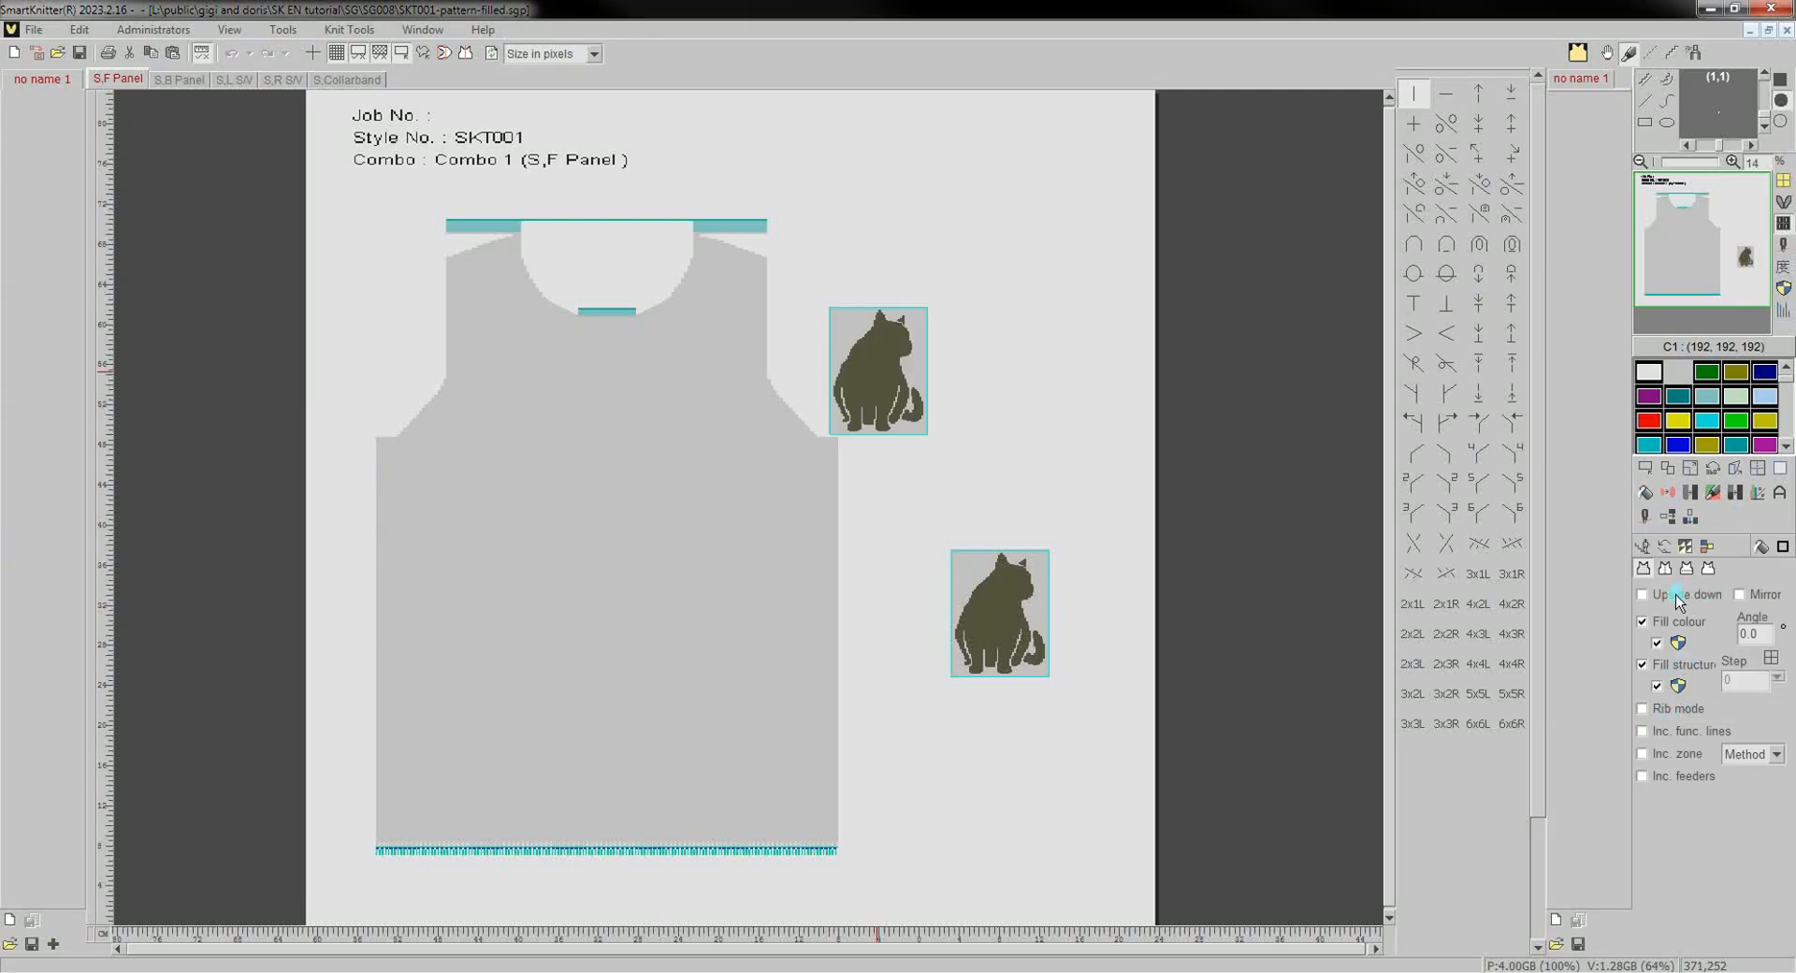
pyautogui.click(1675, 596)
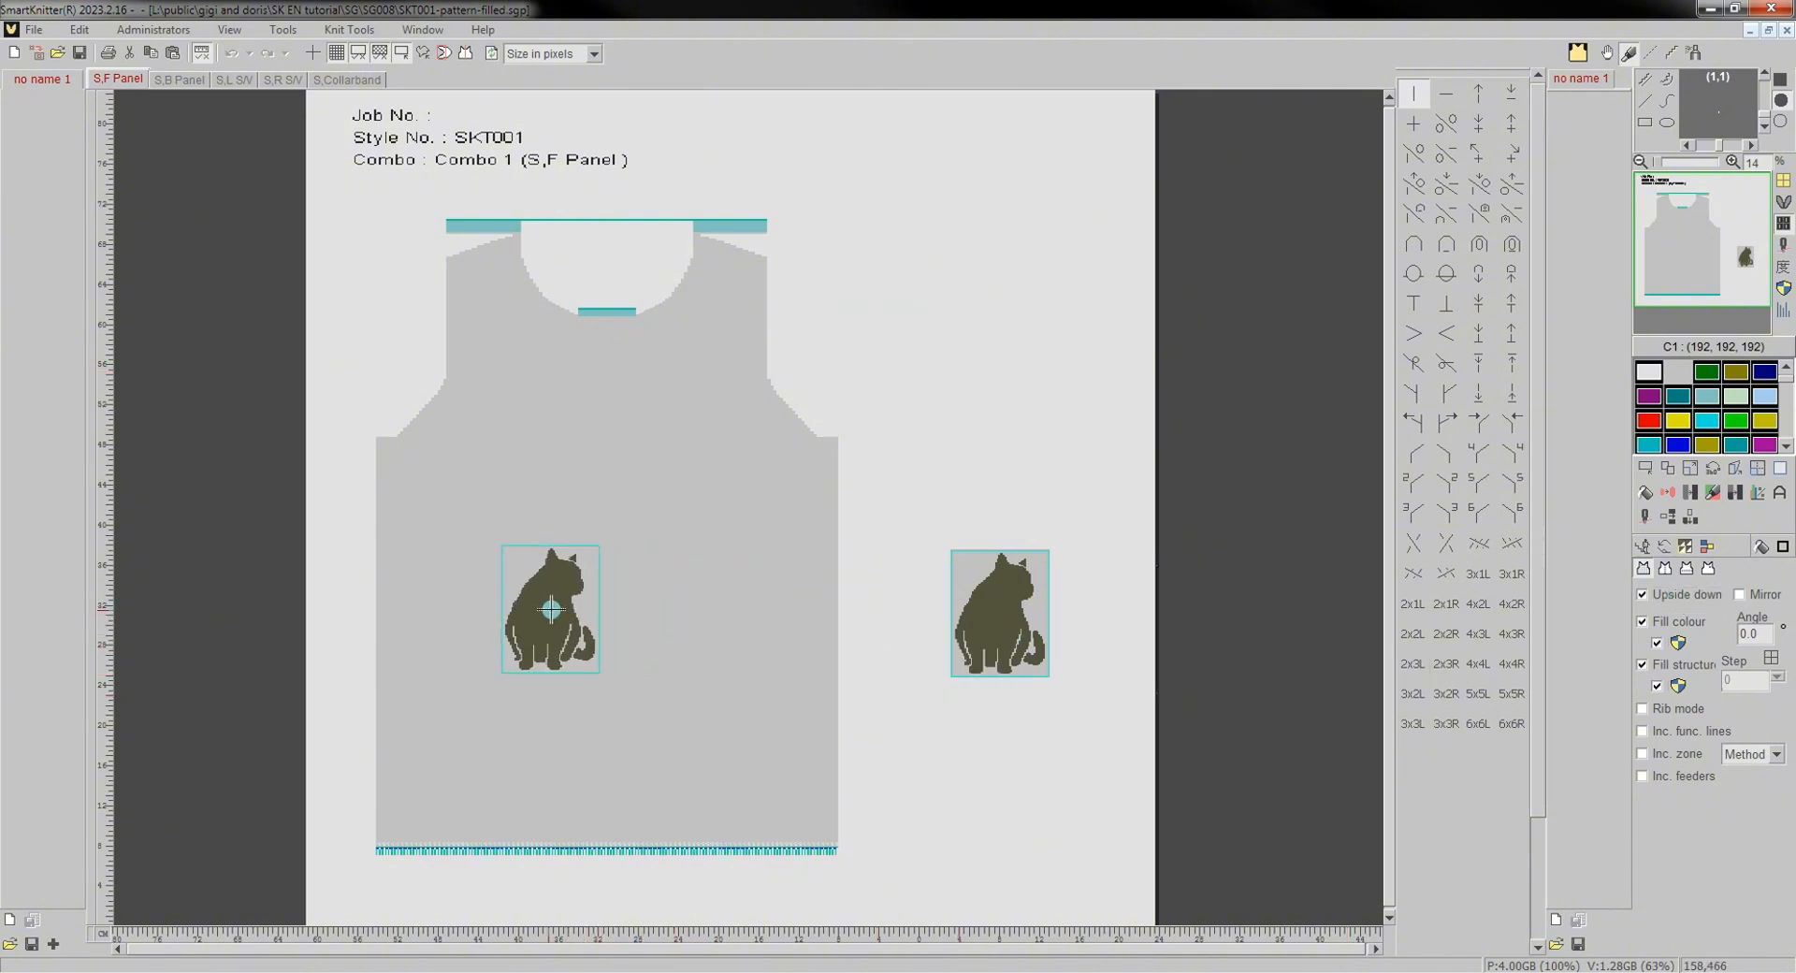
pyautogui.click(555, 609)
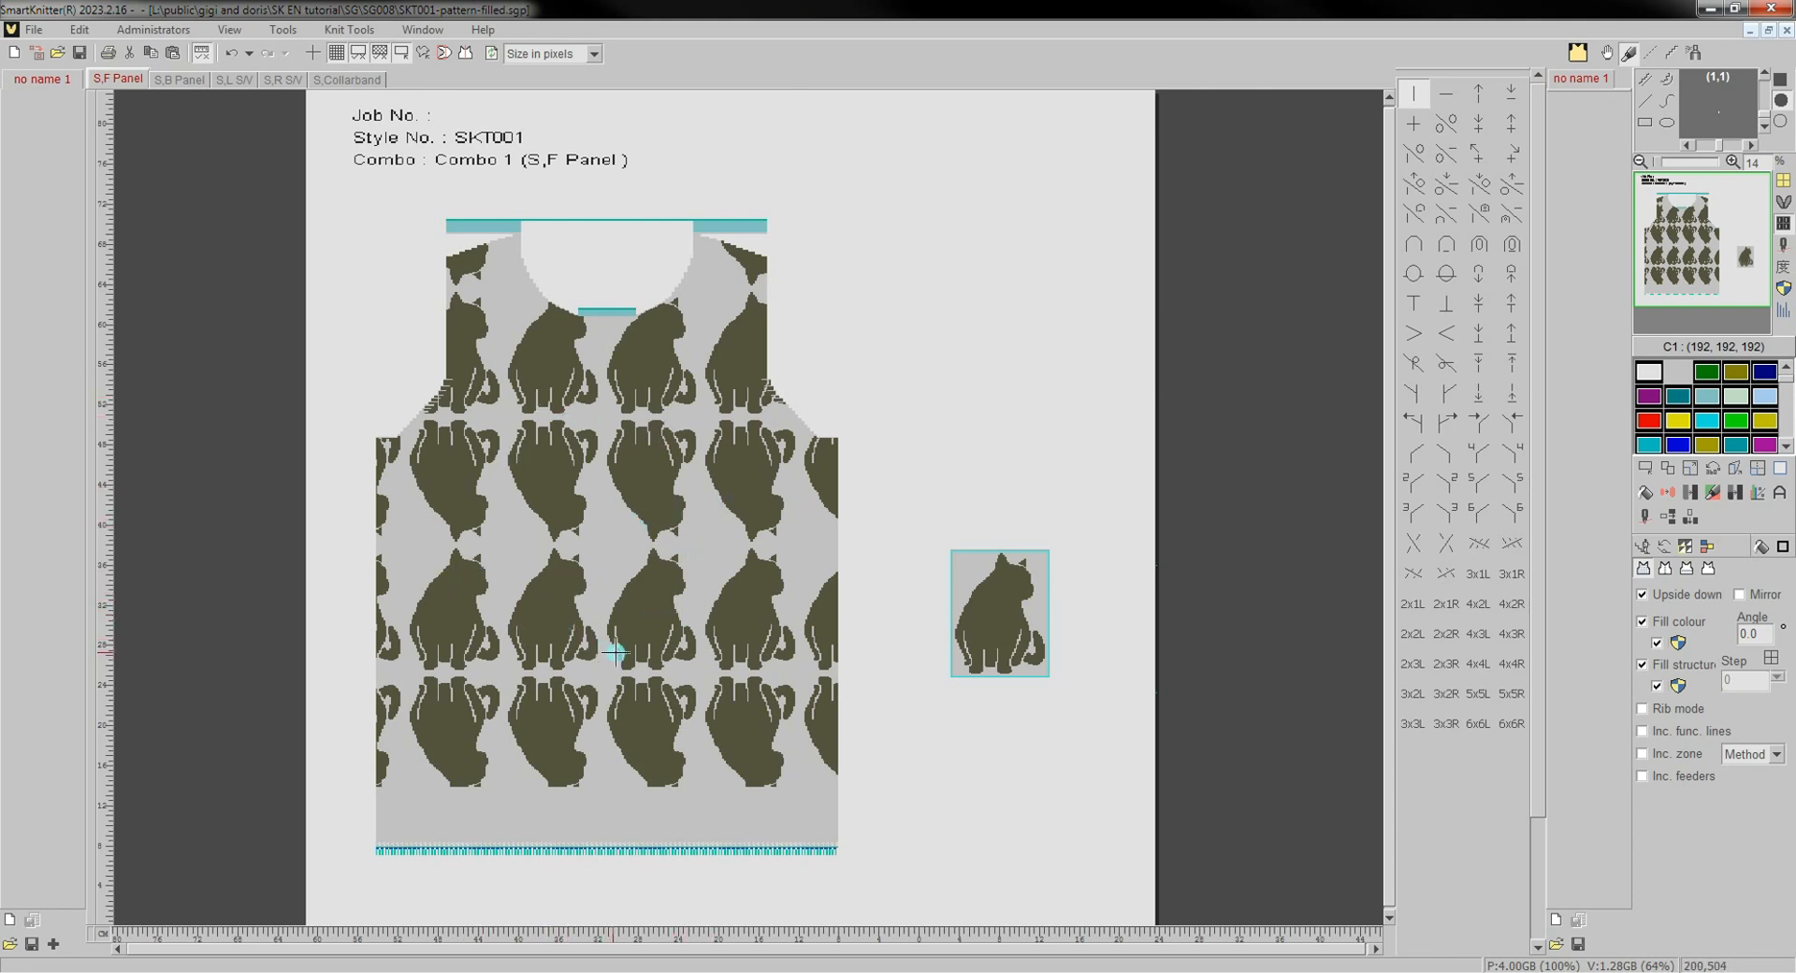
pyautogui.hotkey('ctrl', 'z')
# Replace the Upside down option with Mirror, try filling the panel with cats, and undo the fill.
pyautogui.click(1642, 594)
pyautogui.click(1738, 594)
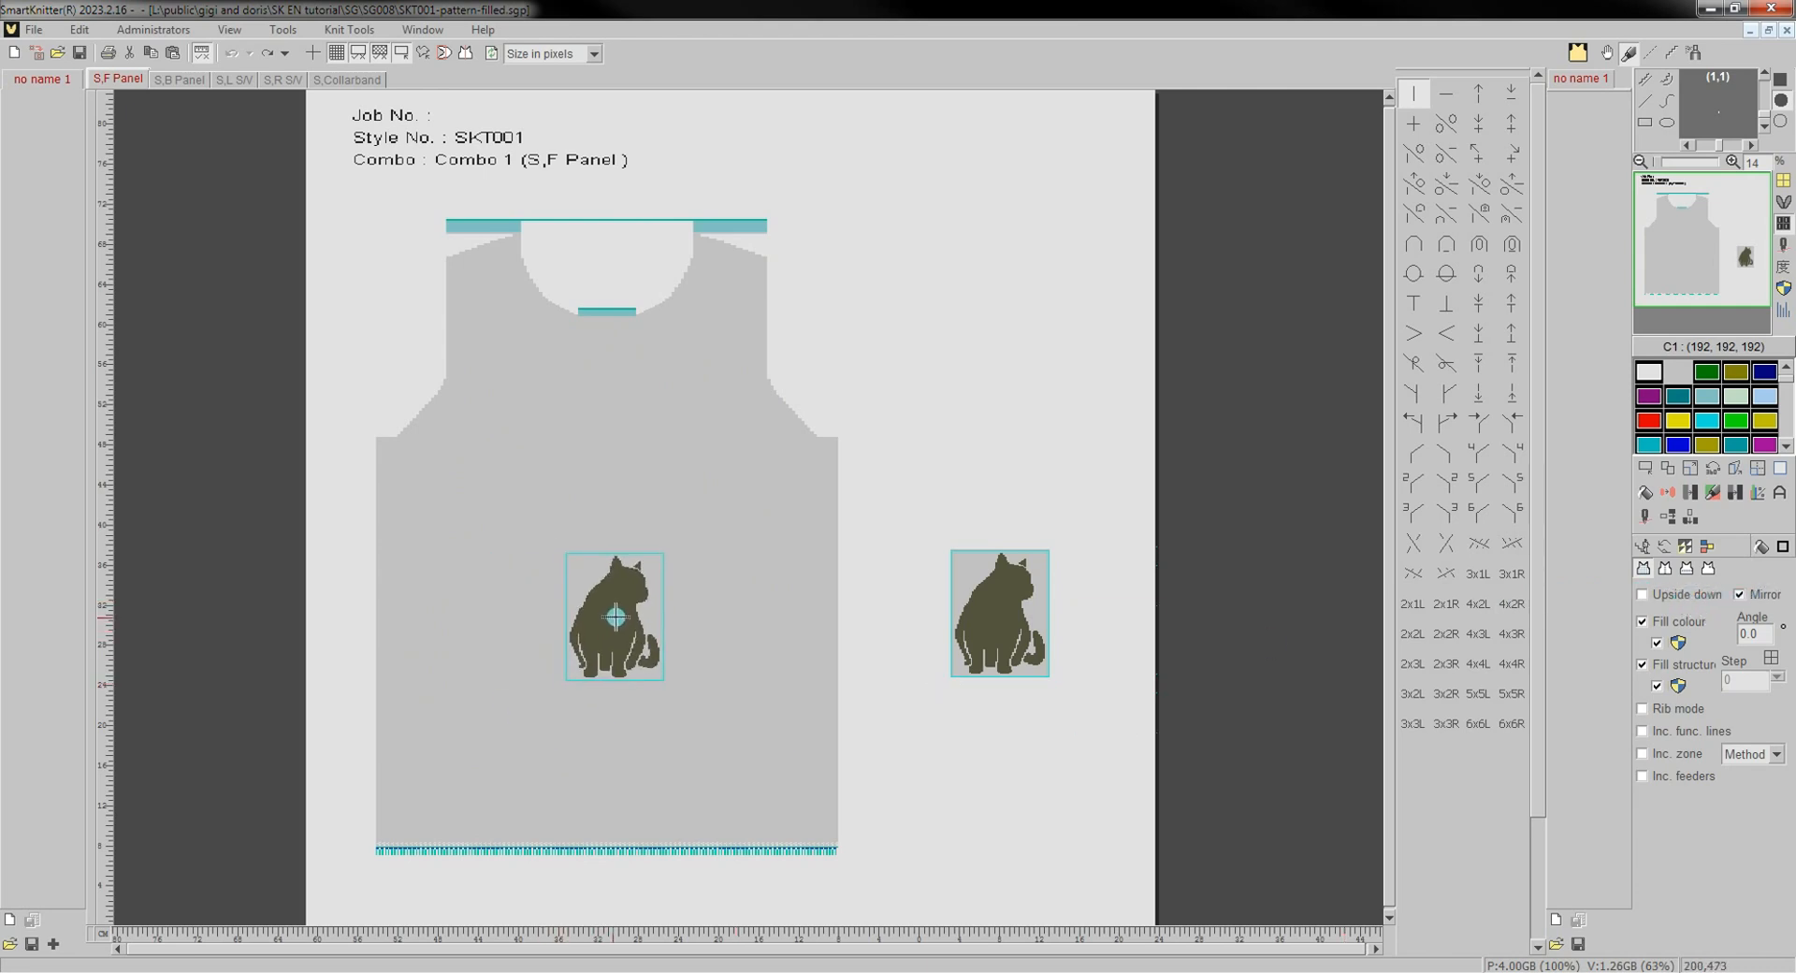
pyautogui.click(615, 618)
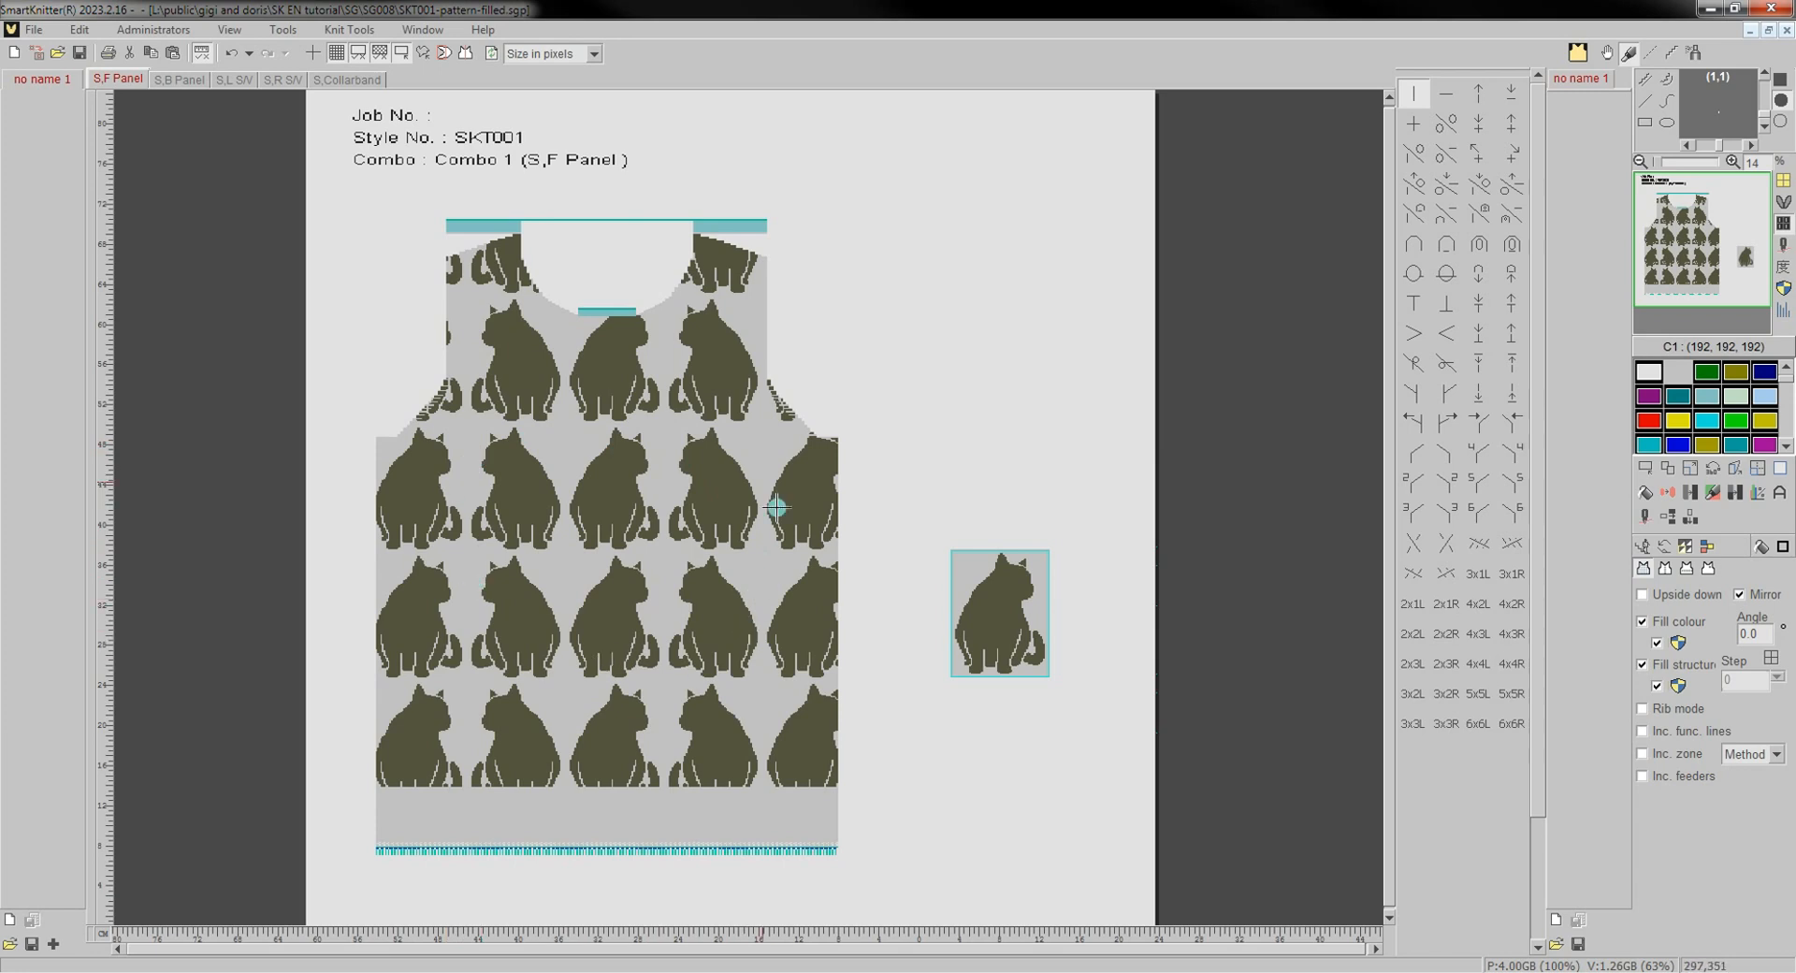
pyautogui.hotkey('ctrl', 'z')
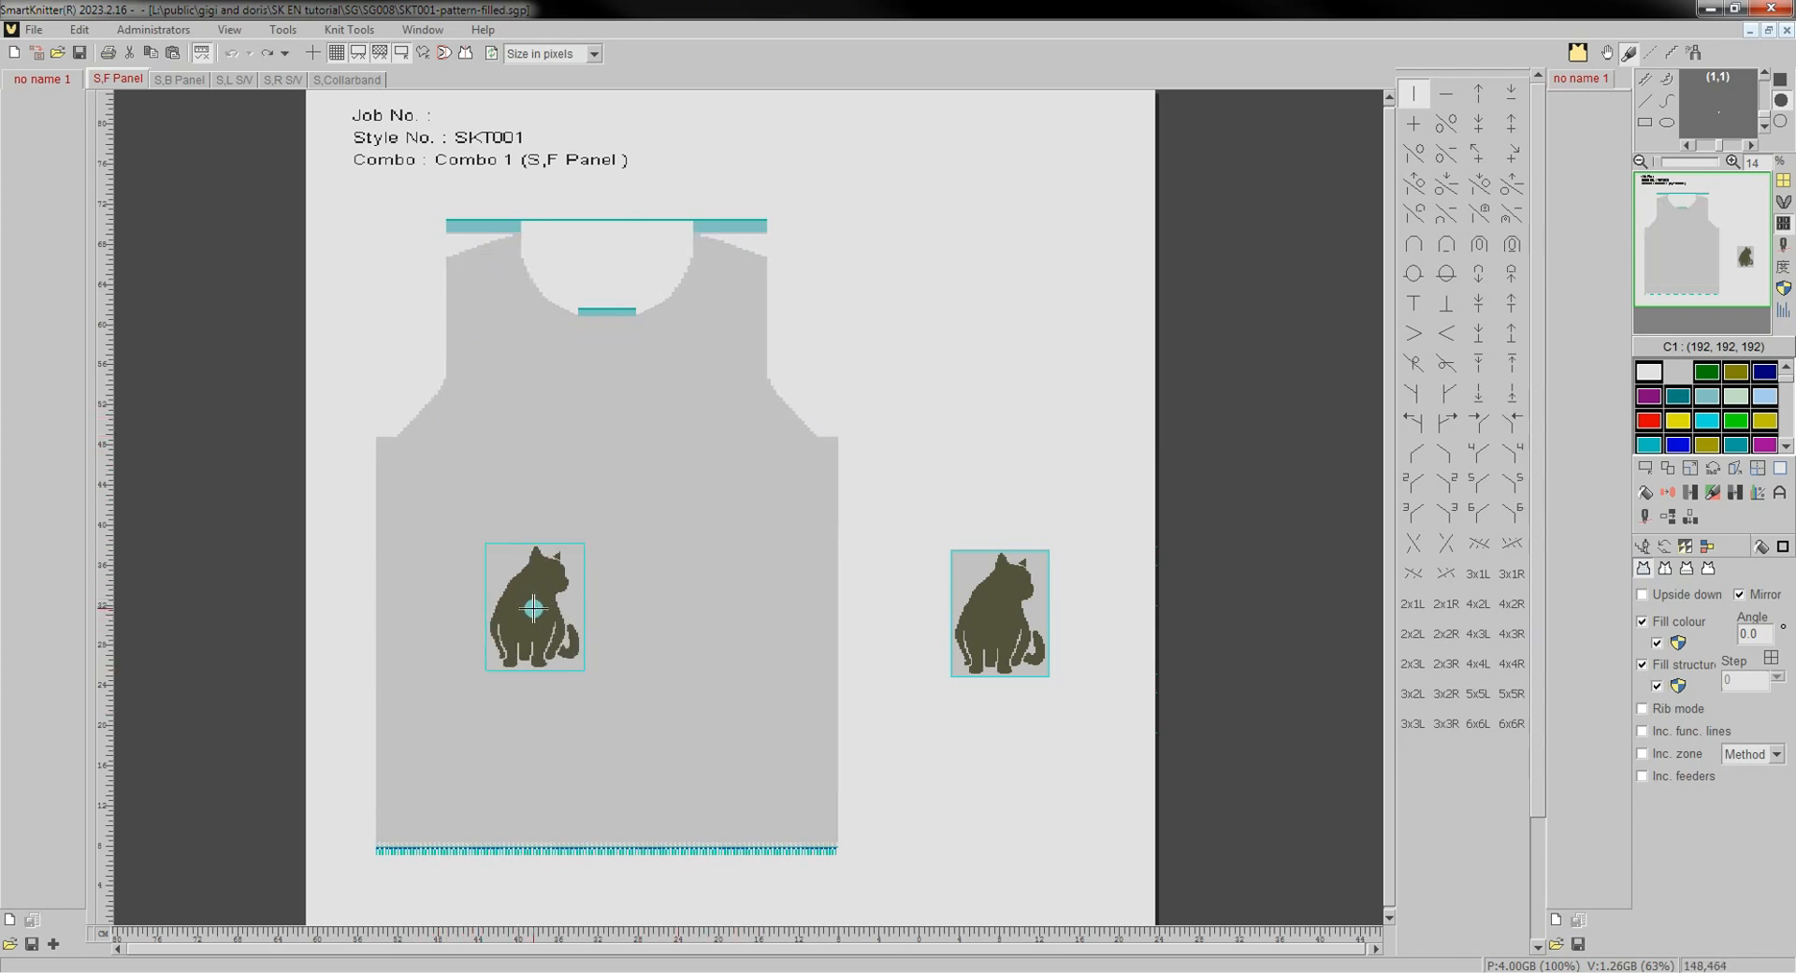
# Try filling the panel with cats using Upside down and Mirror together, and undo the fill.
pyautogui.click(1644, 595)
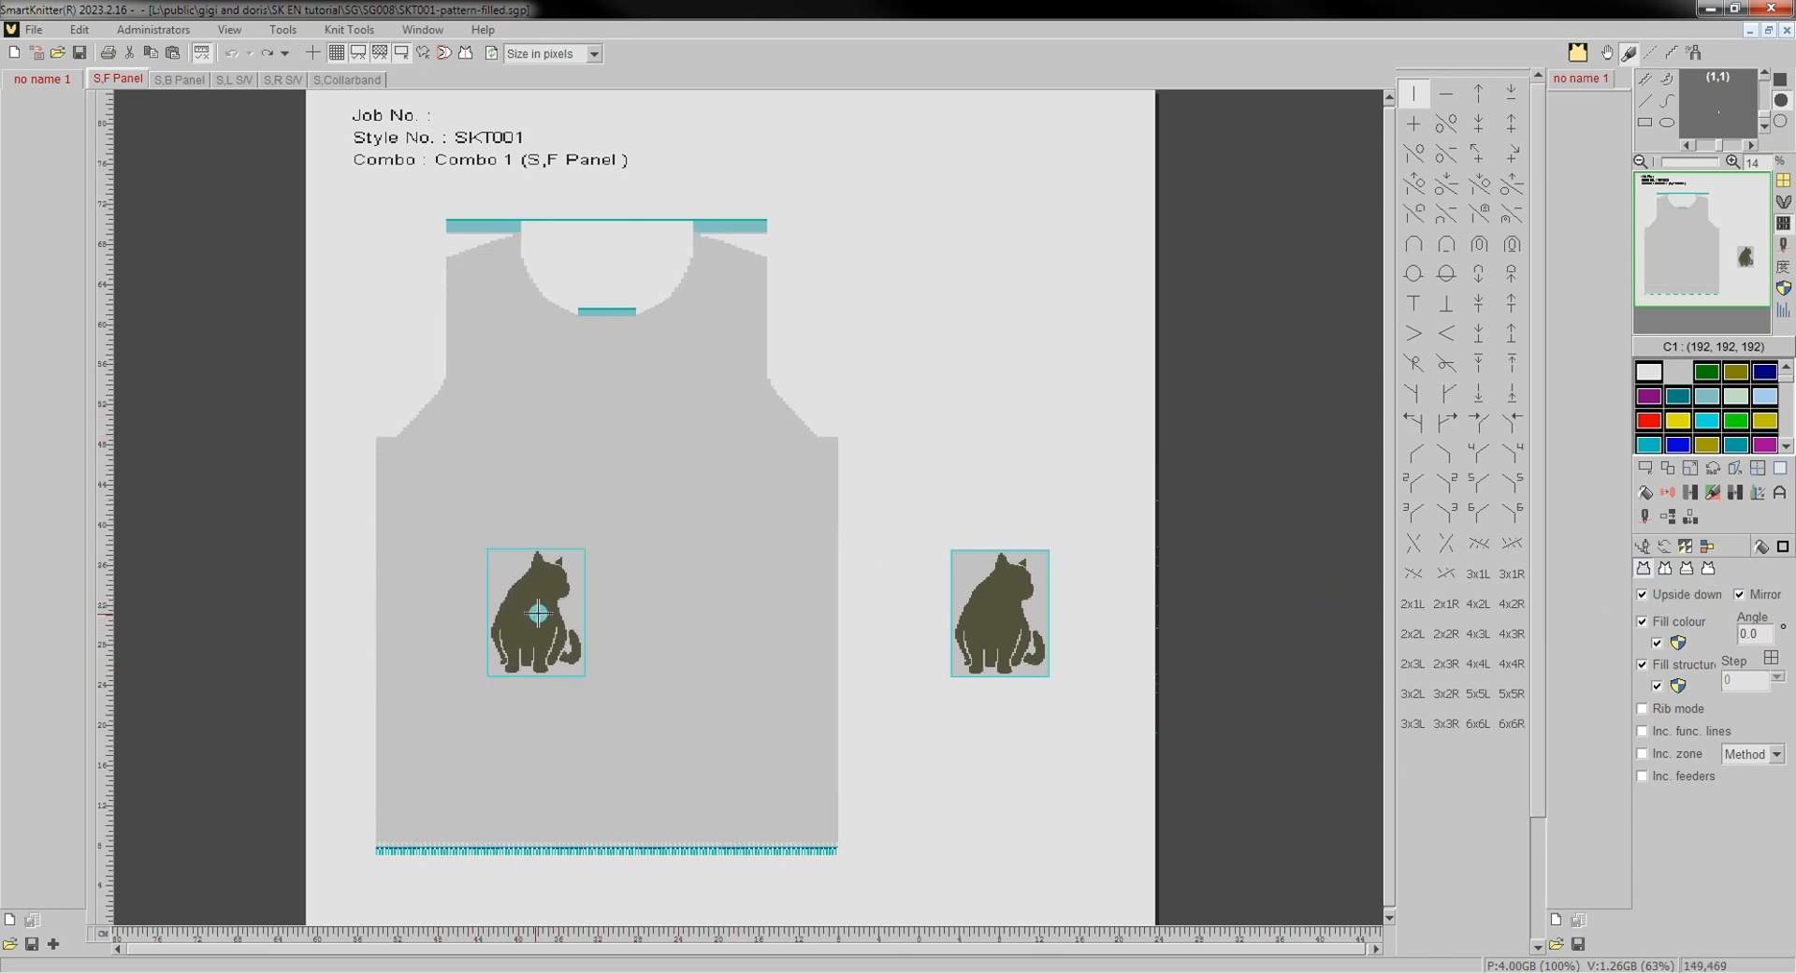
pyautogui.click(561, 610)
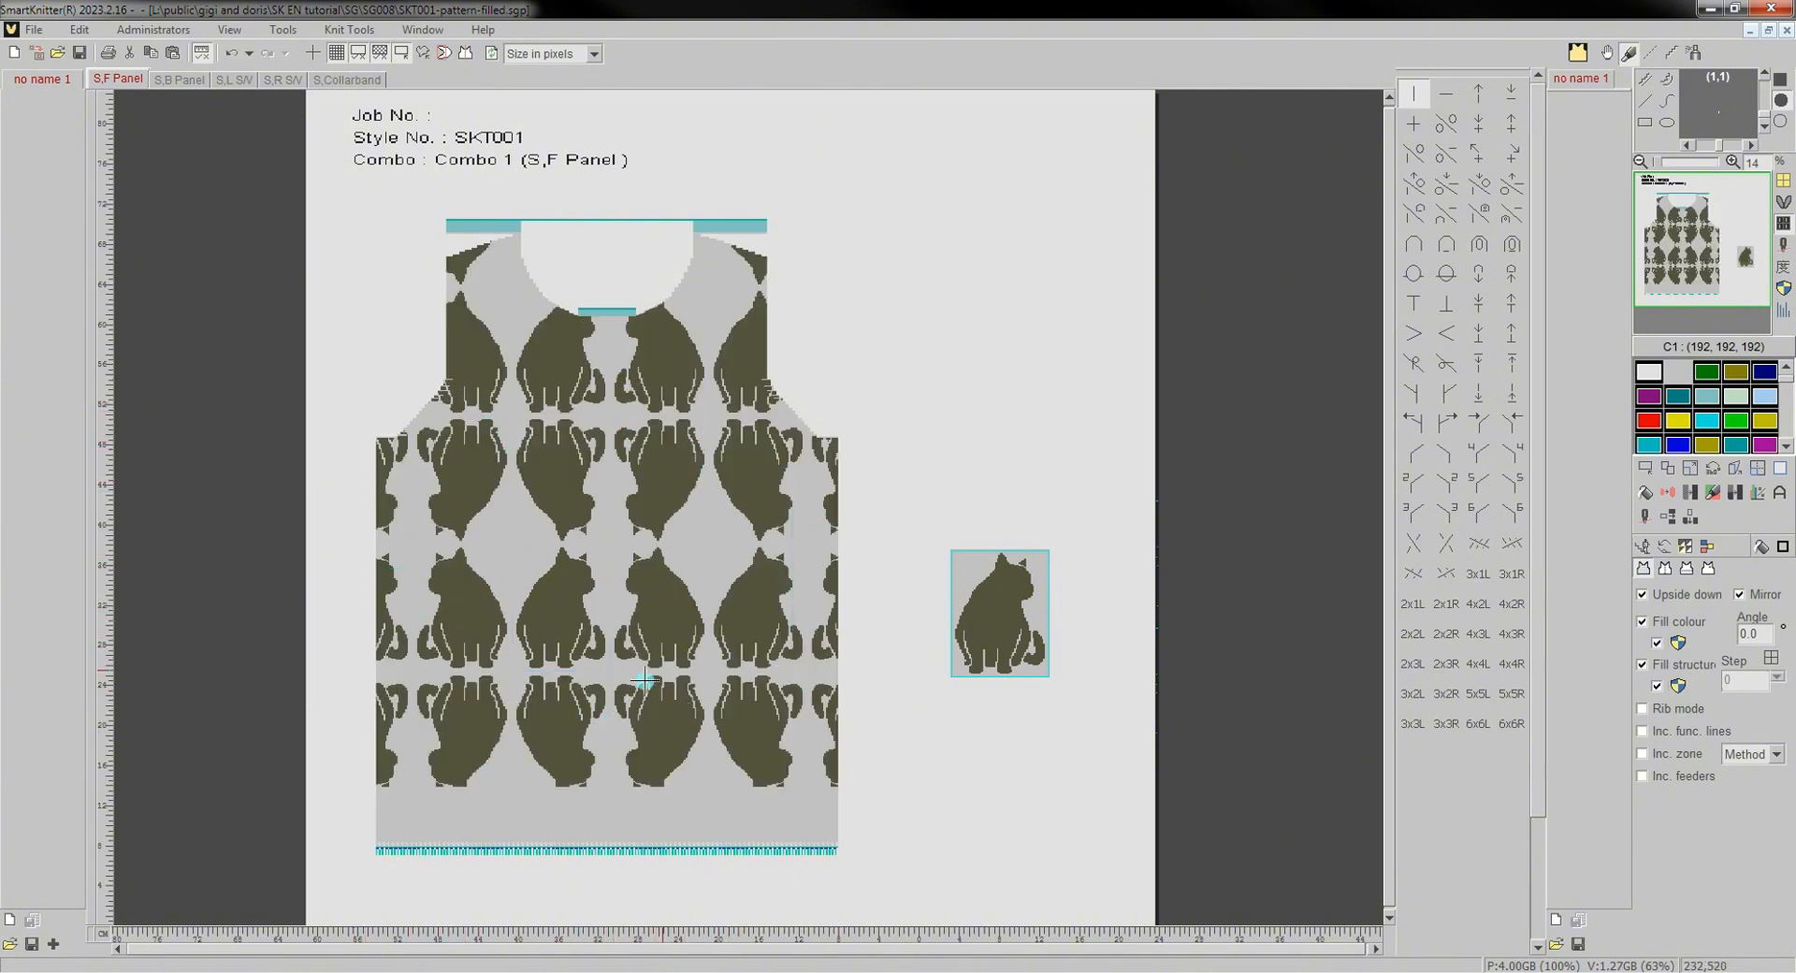
pyautogui.hotkey('ctrl', 'z')
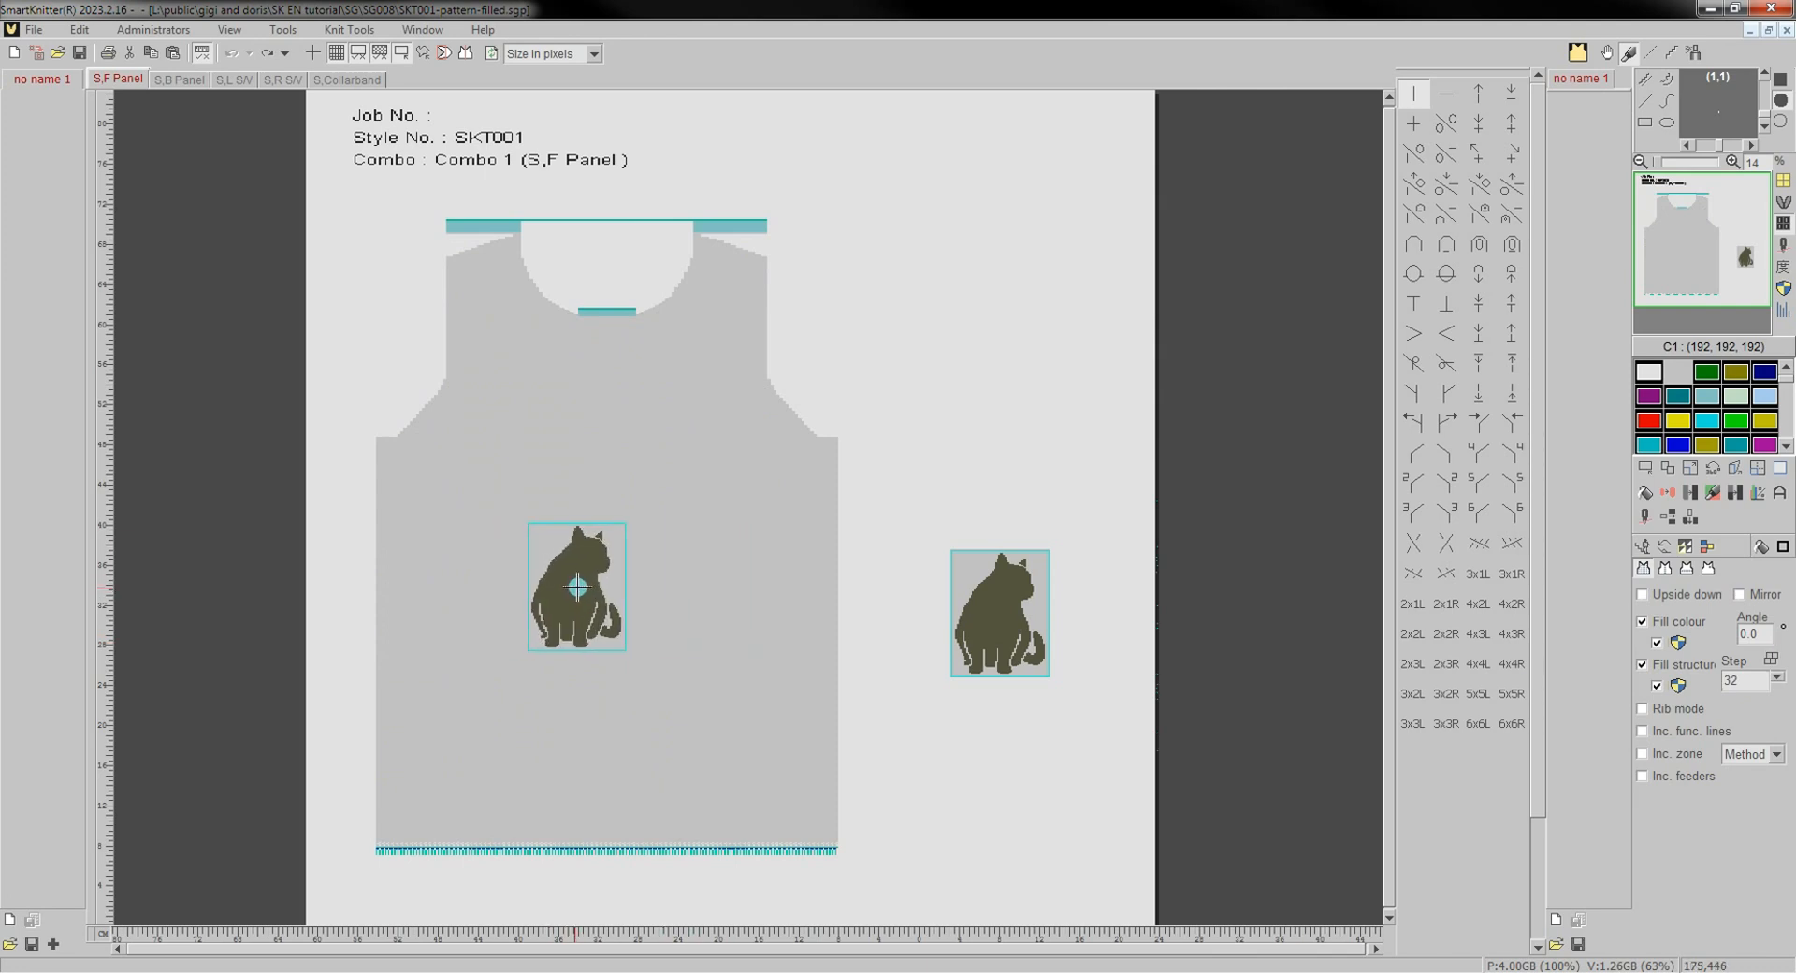
# Try offset cat fills on the panel, shifting rows by a step of 32 and columns by a 1/2 step of 58, undoing each.
pyautogui.click(577, 592)
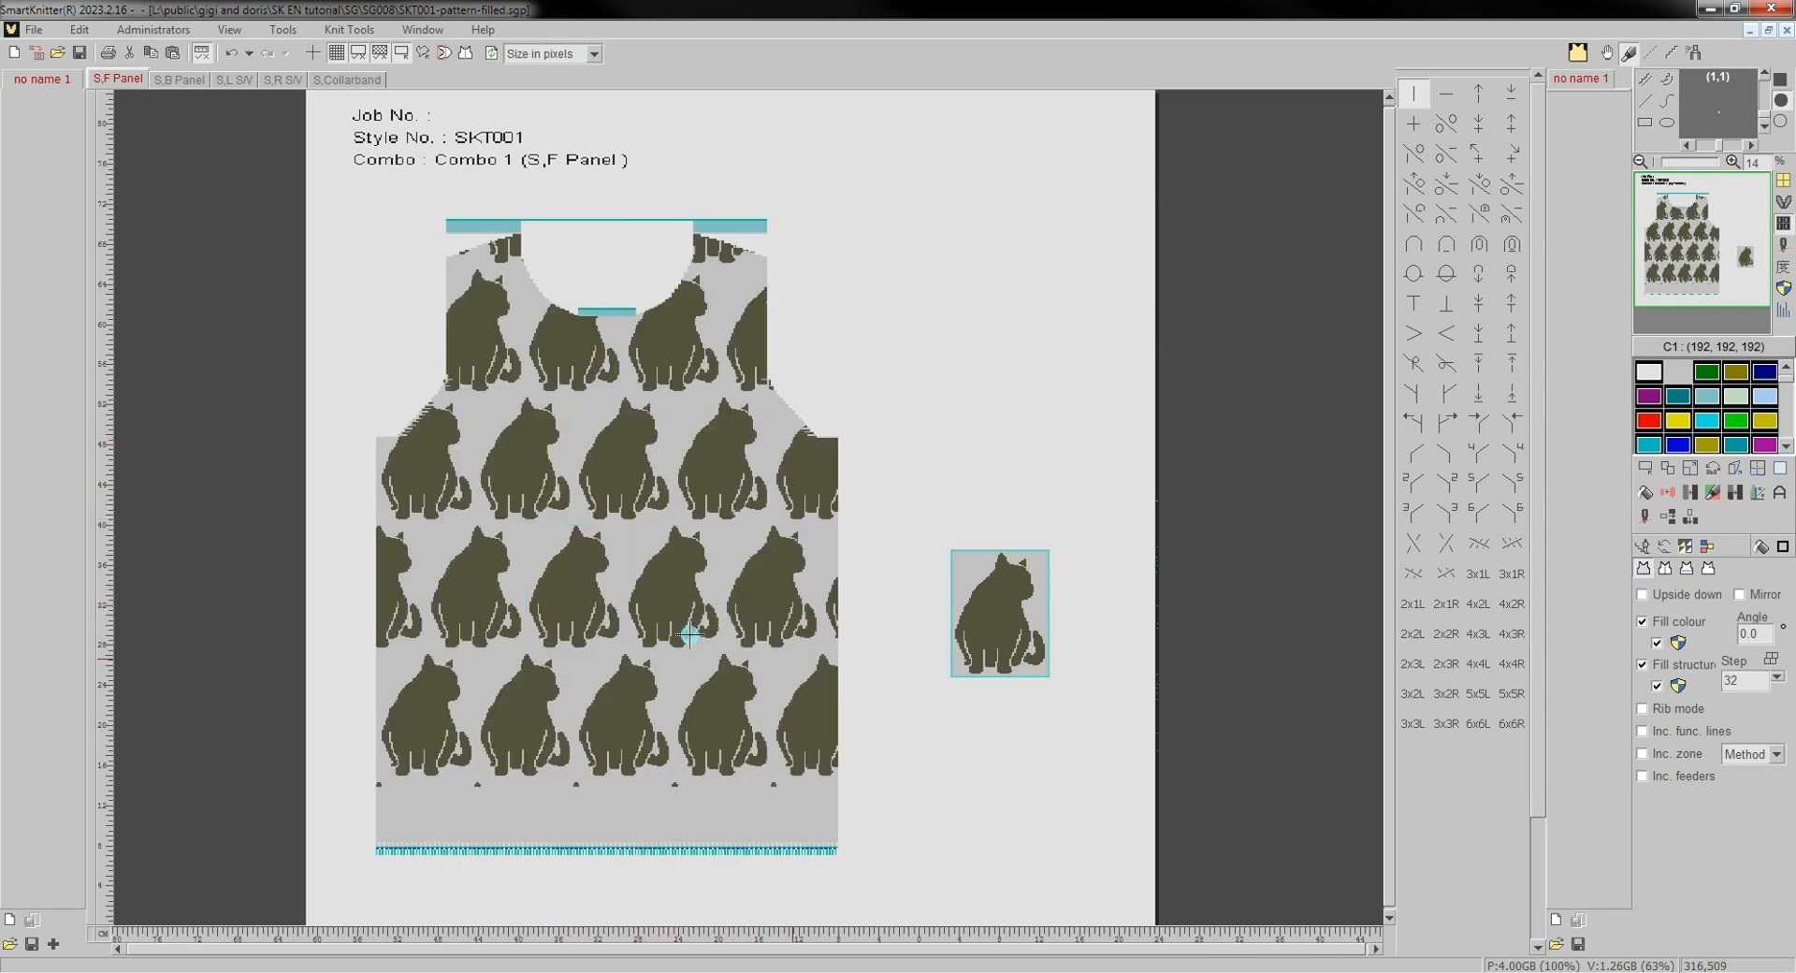
pyautogui.hotkey('ctrl', 'z')
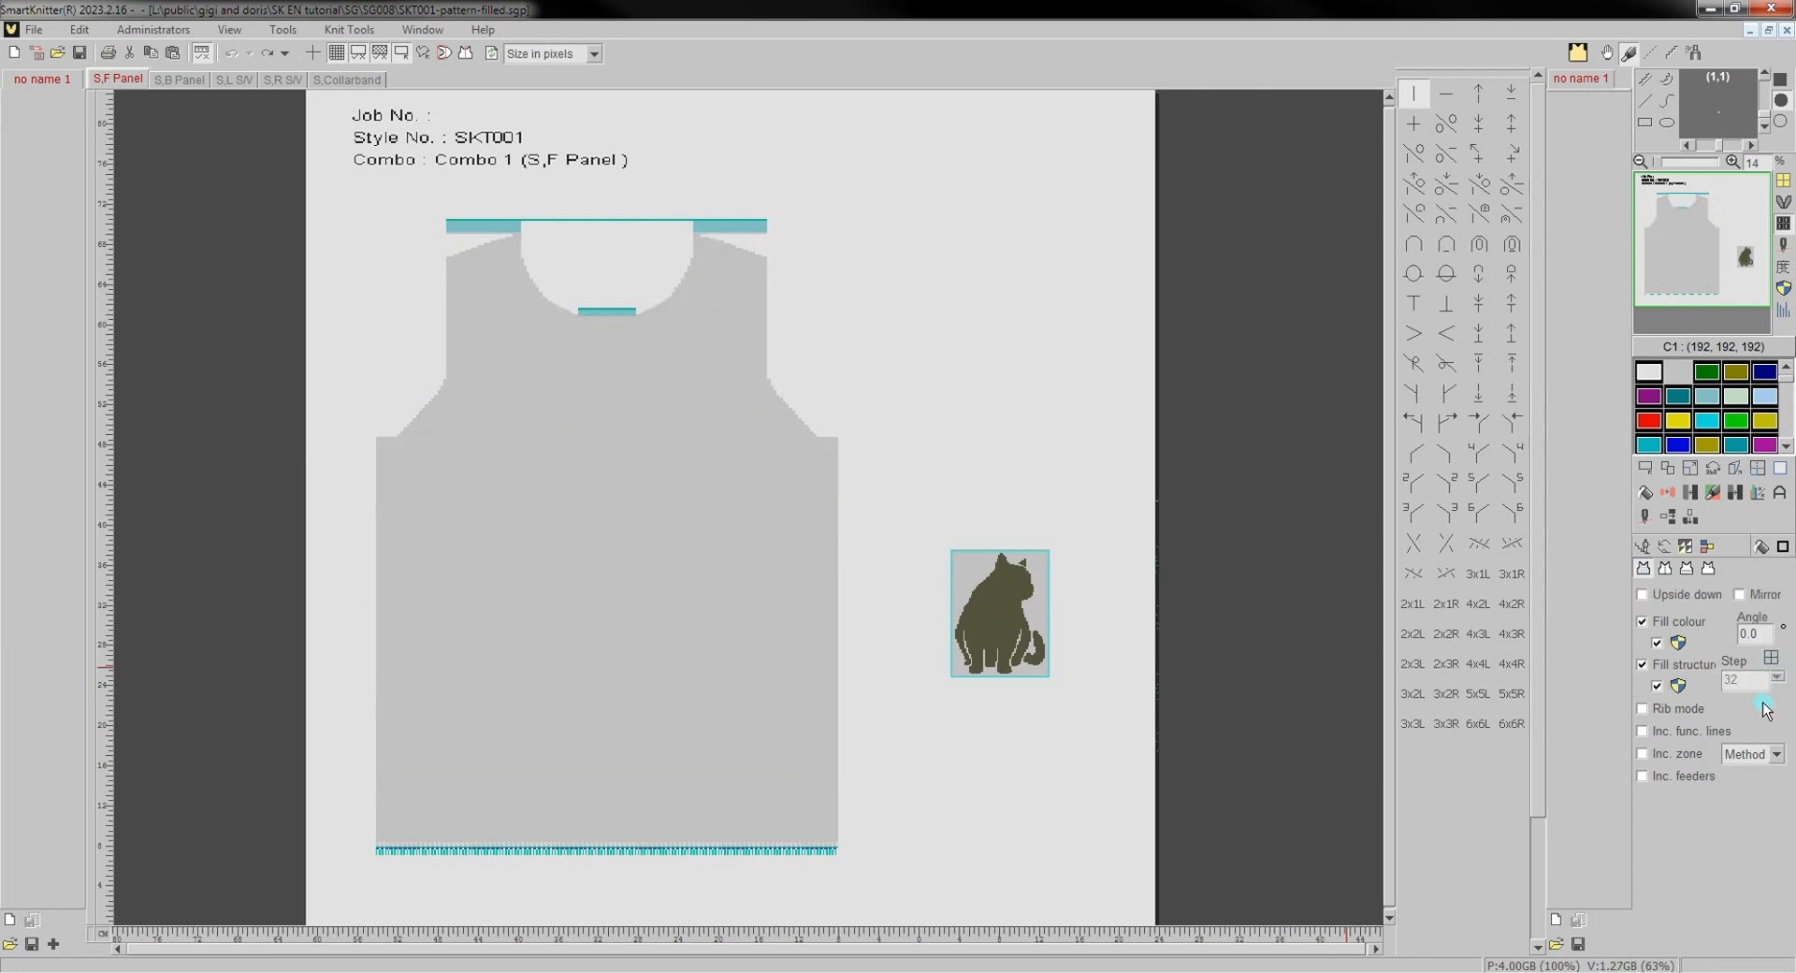
pyautogui.click(1779, 677)
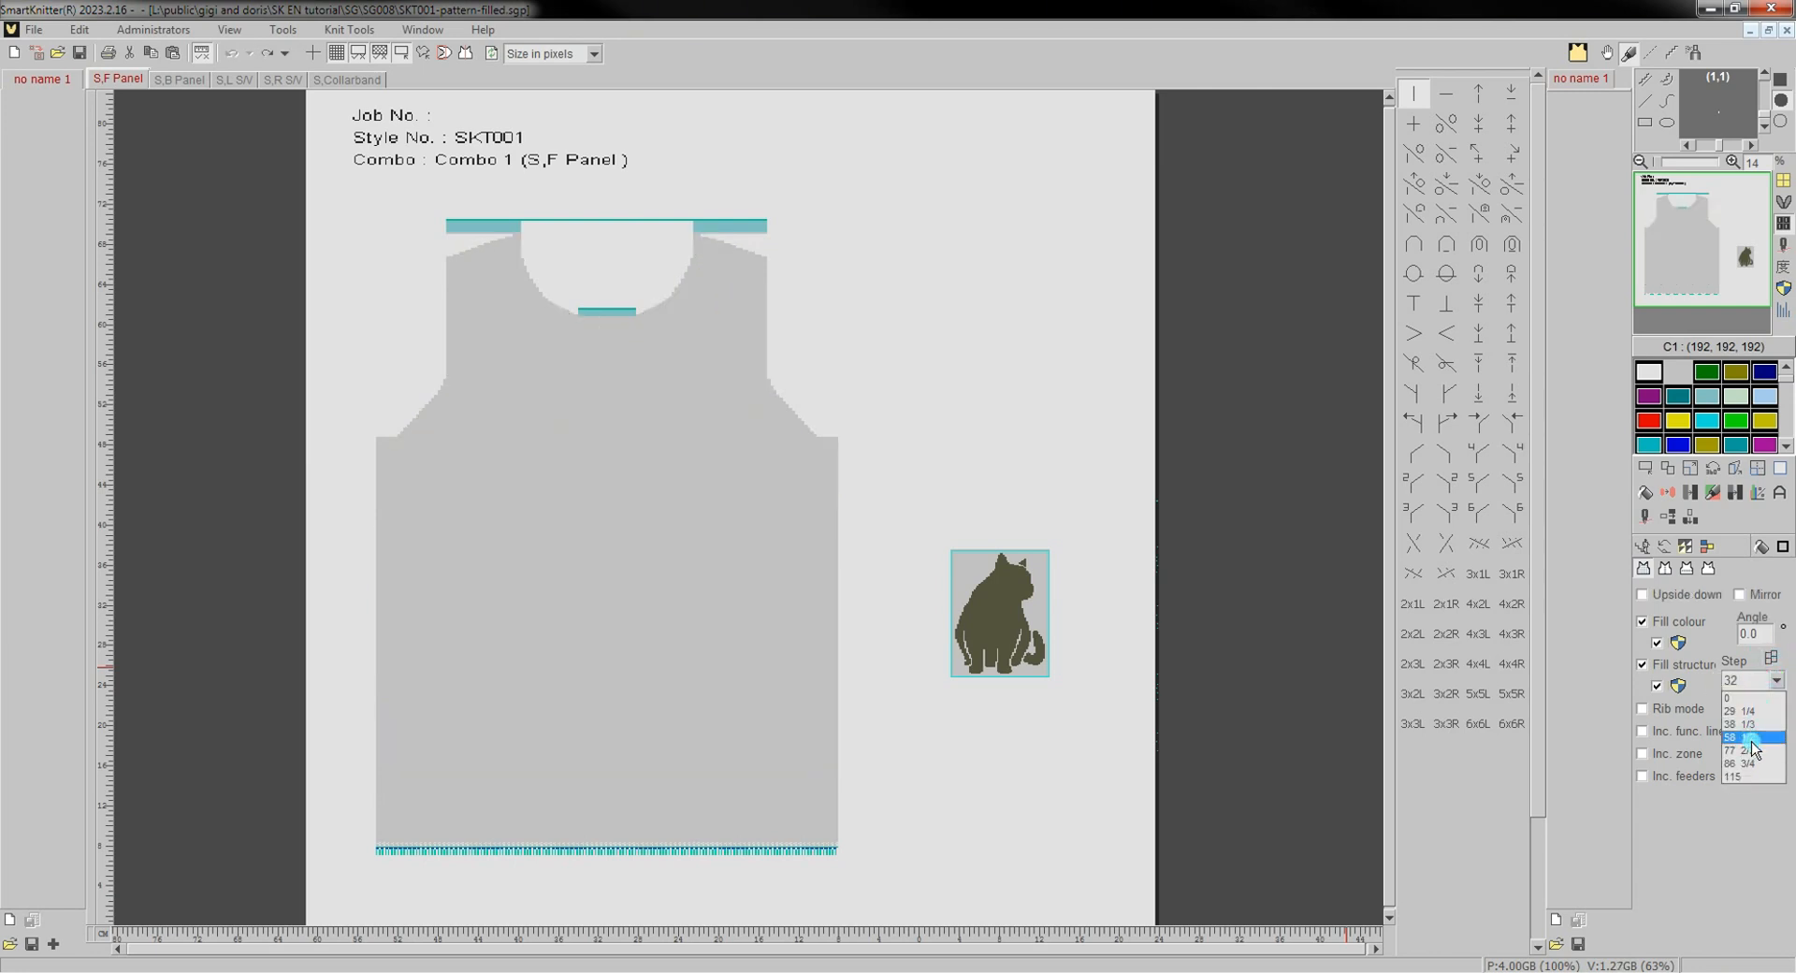
pyautogui.click(1744, 741)
pyautogui.click(604, 599)
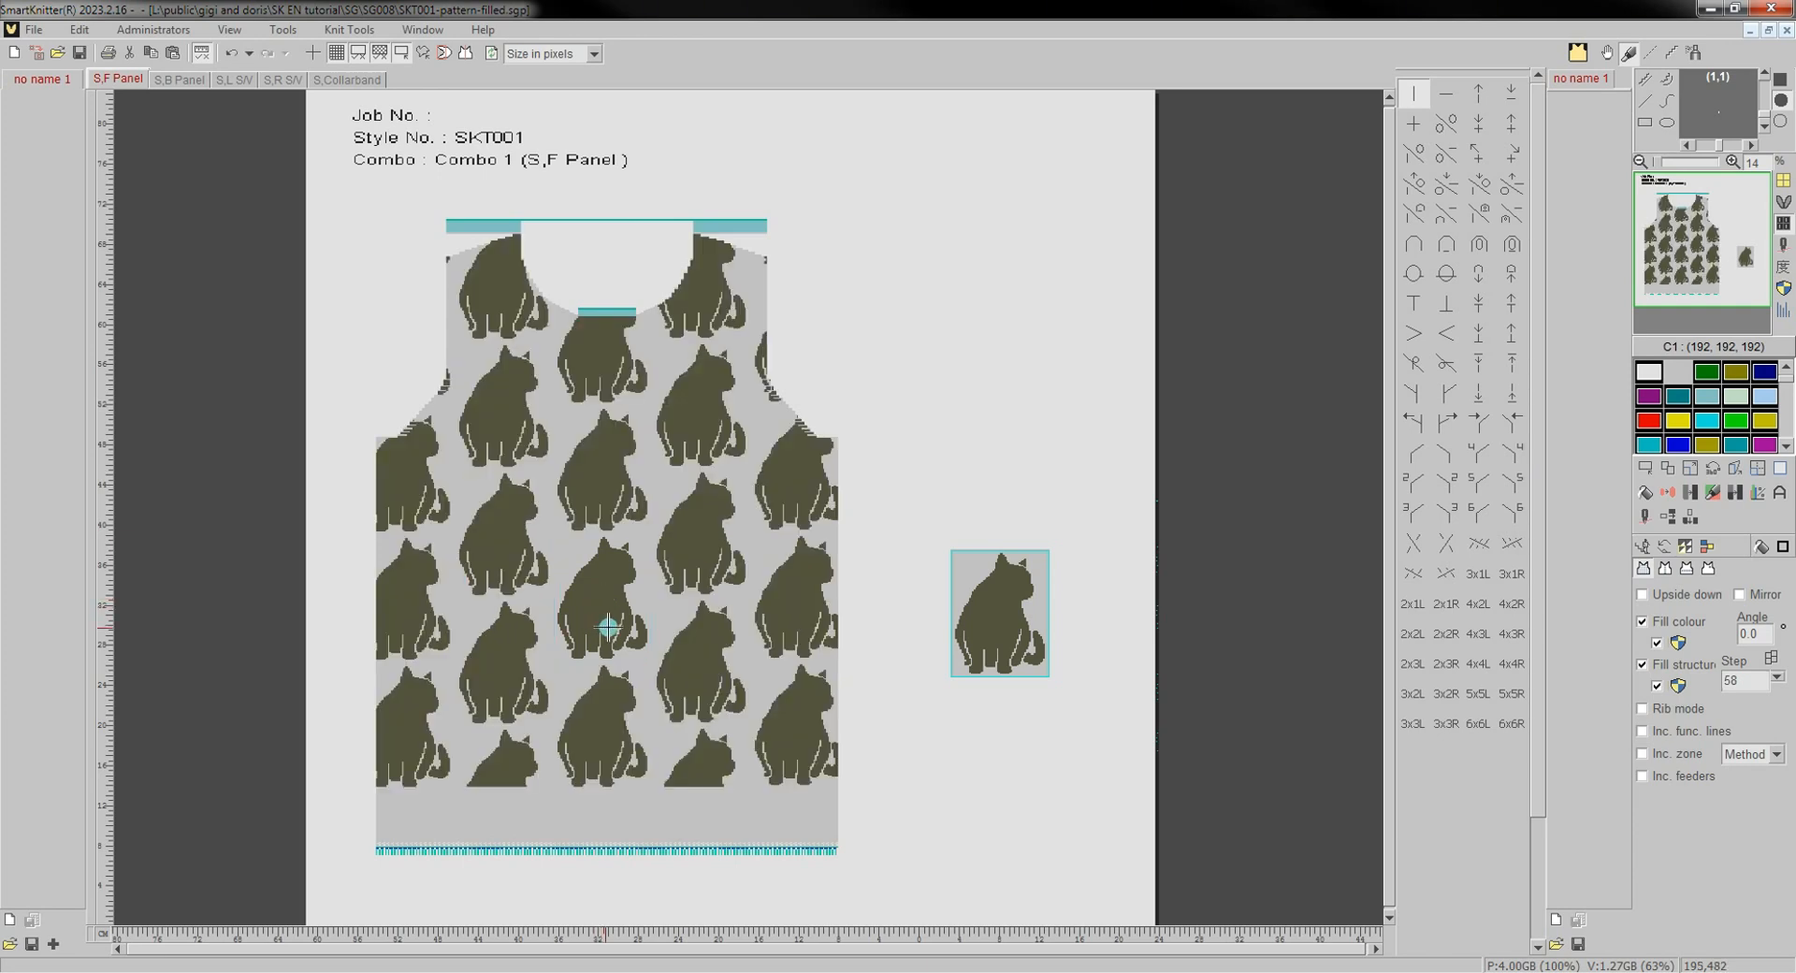
pyautogui.hotkey('ctrl', 'z')
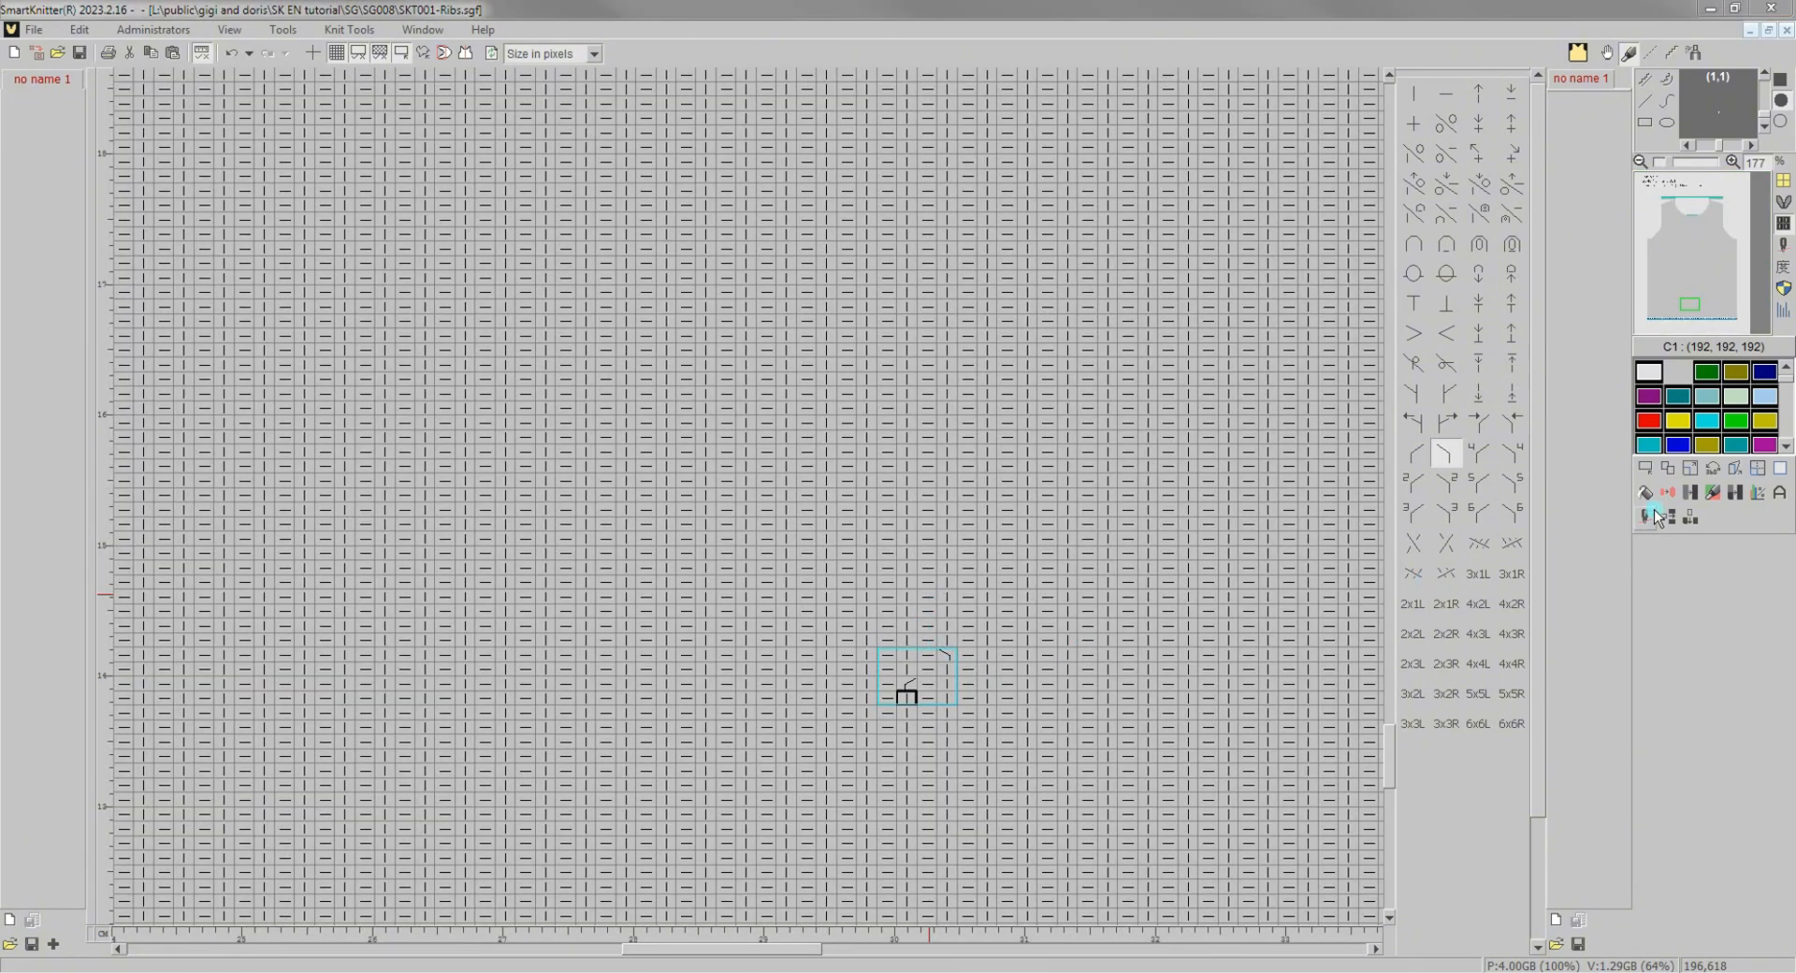
# In the SKT001-Ribs file, select the vertical-bar stitch and prepare a colour and structure pattern fill with Rib mode enabled.
pyautogui.click(1414, 92)
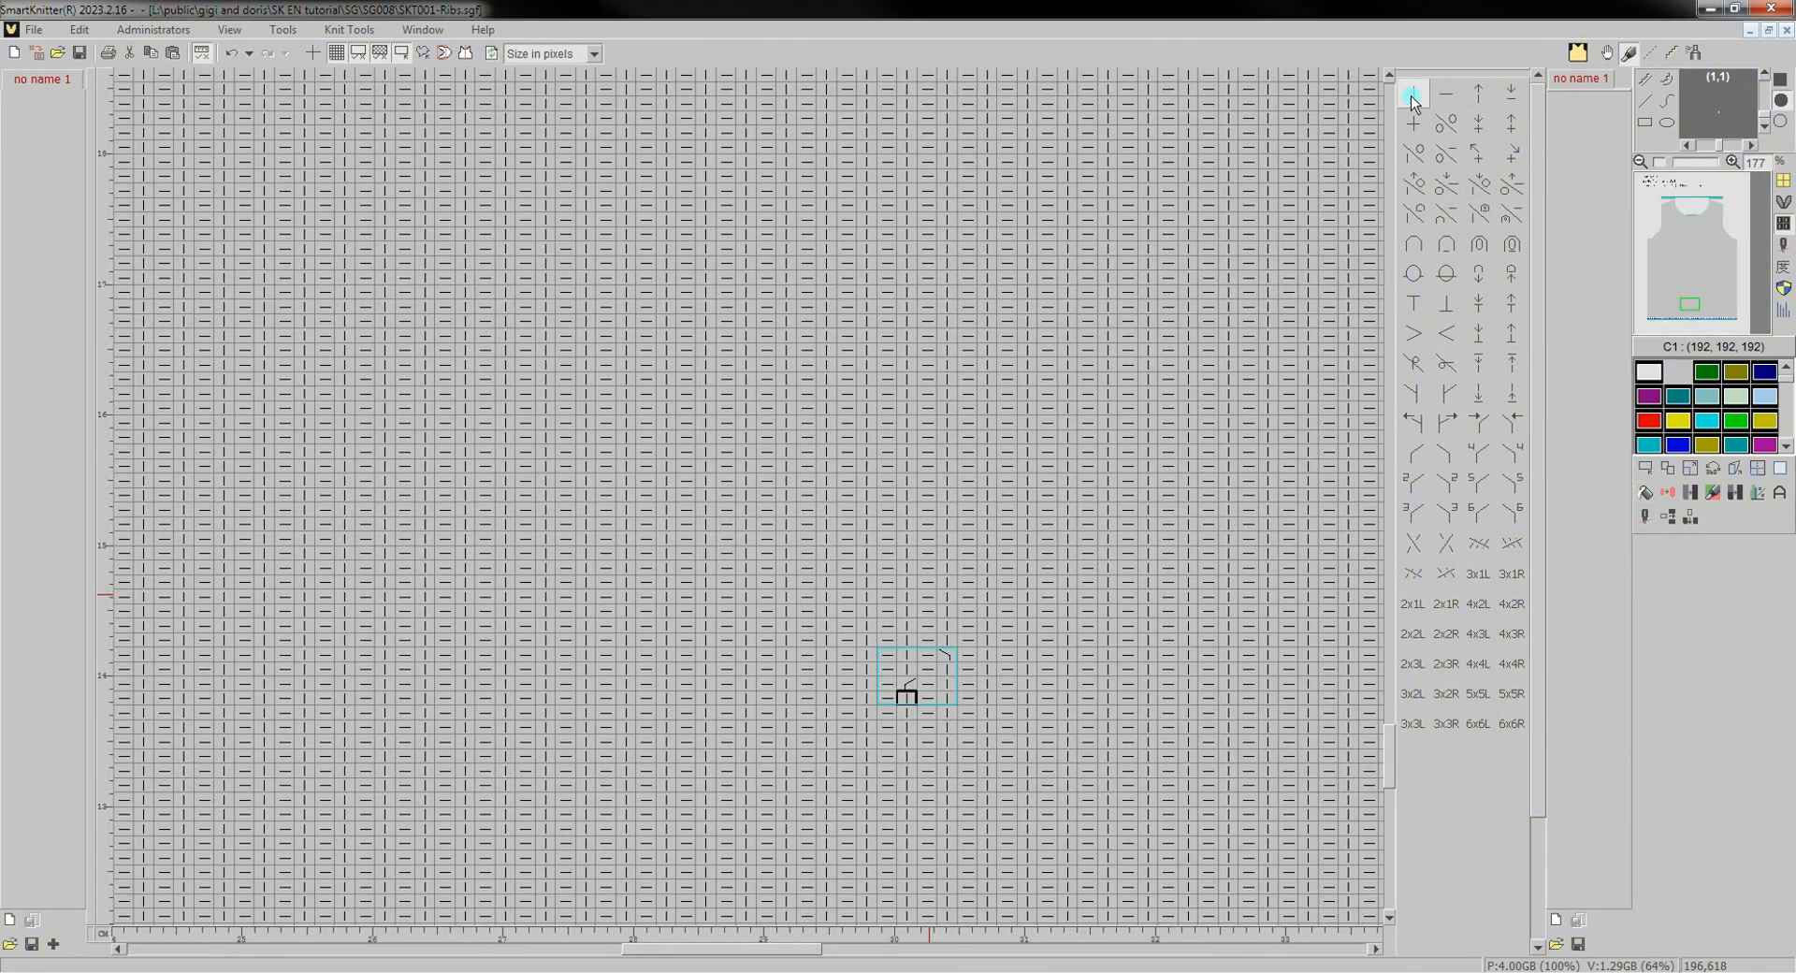
pyautogui.click(1645, 496)
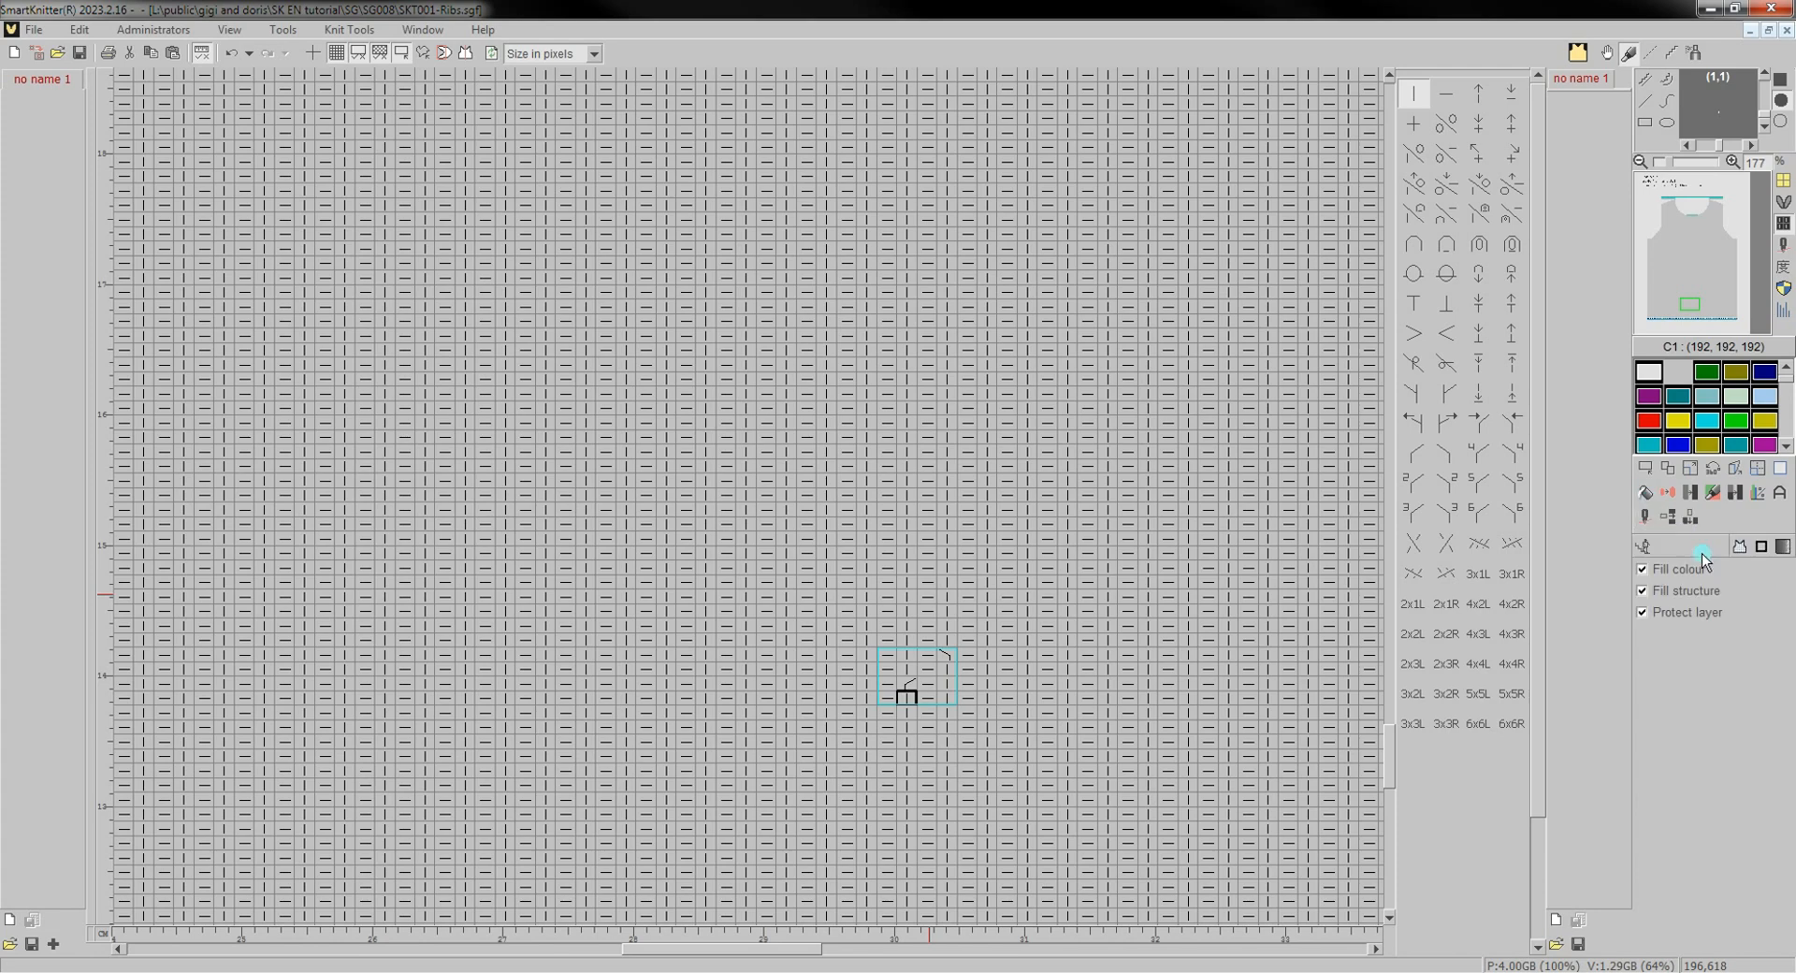
pyautogui.click(1739, 550)
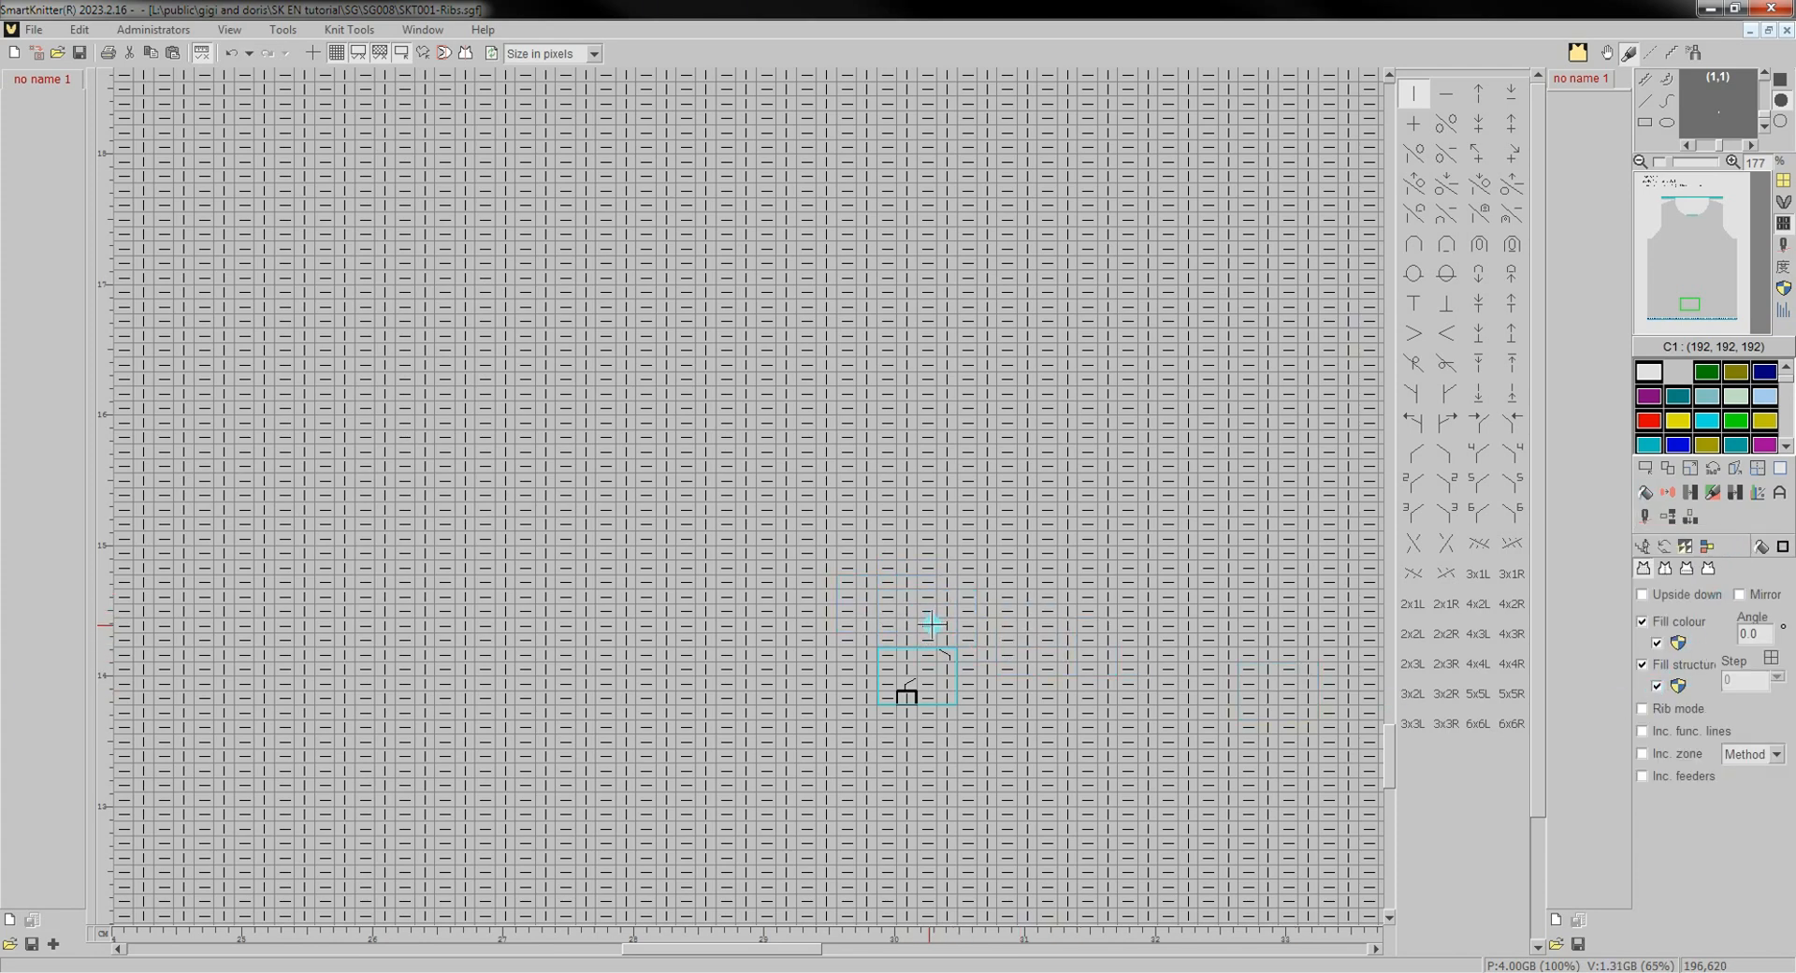
pyautogui.click(1673, 711)
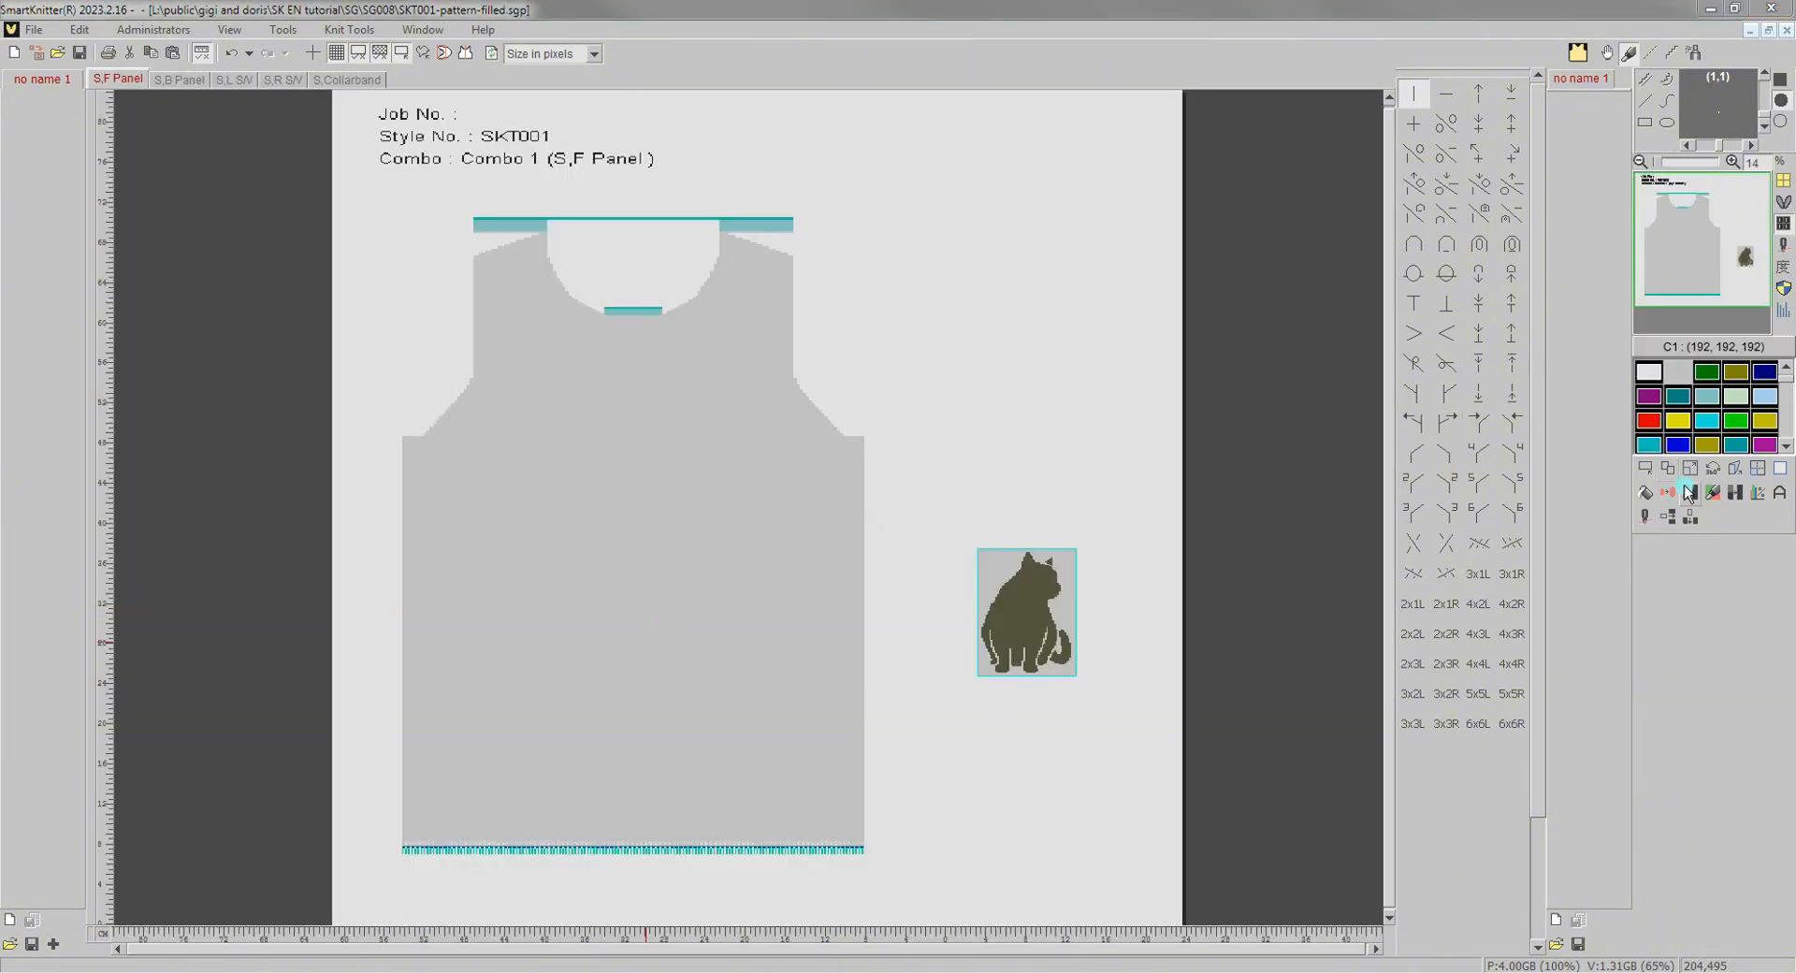
# Define fill point 0 on the front panel in the first stitch row just above the rib, near the middle.
pyautogui.click(1645, 492)
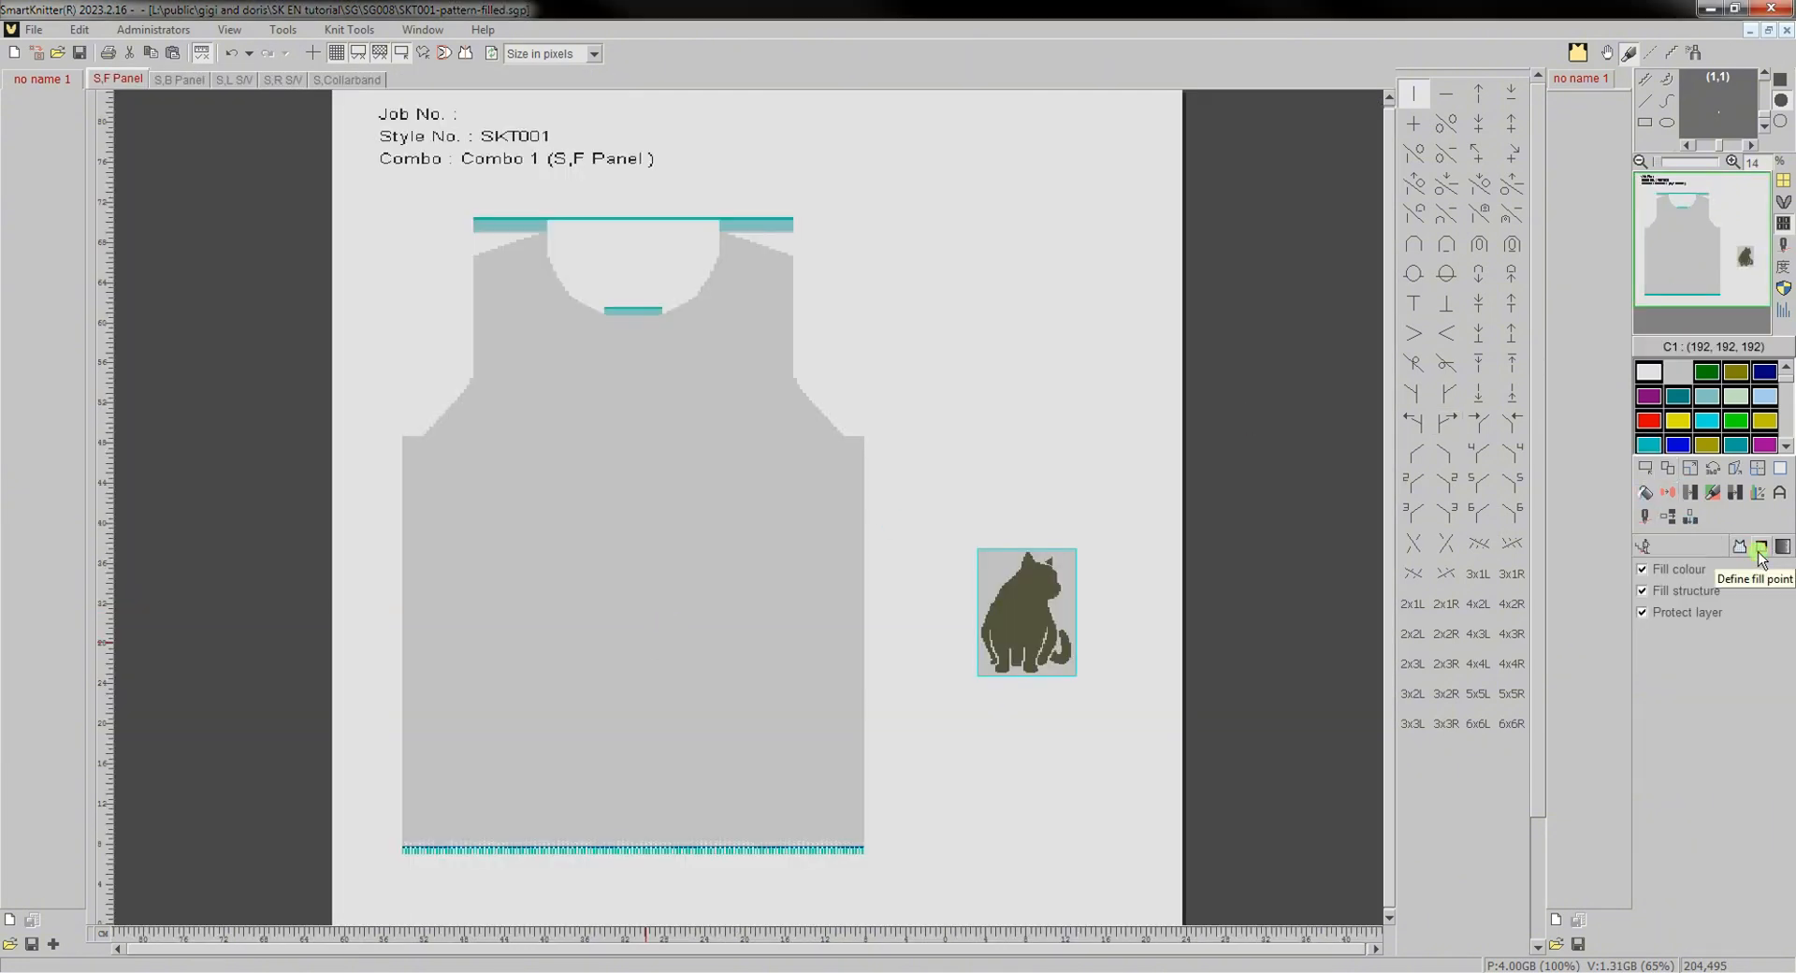
pyautogui.click(1763, 559)
pyautogui.scroll(3, 633, 729)
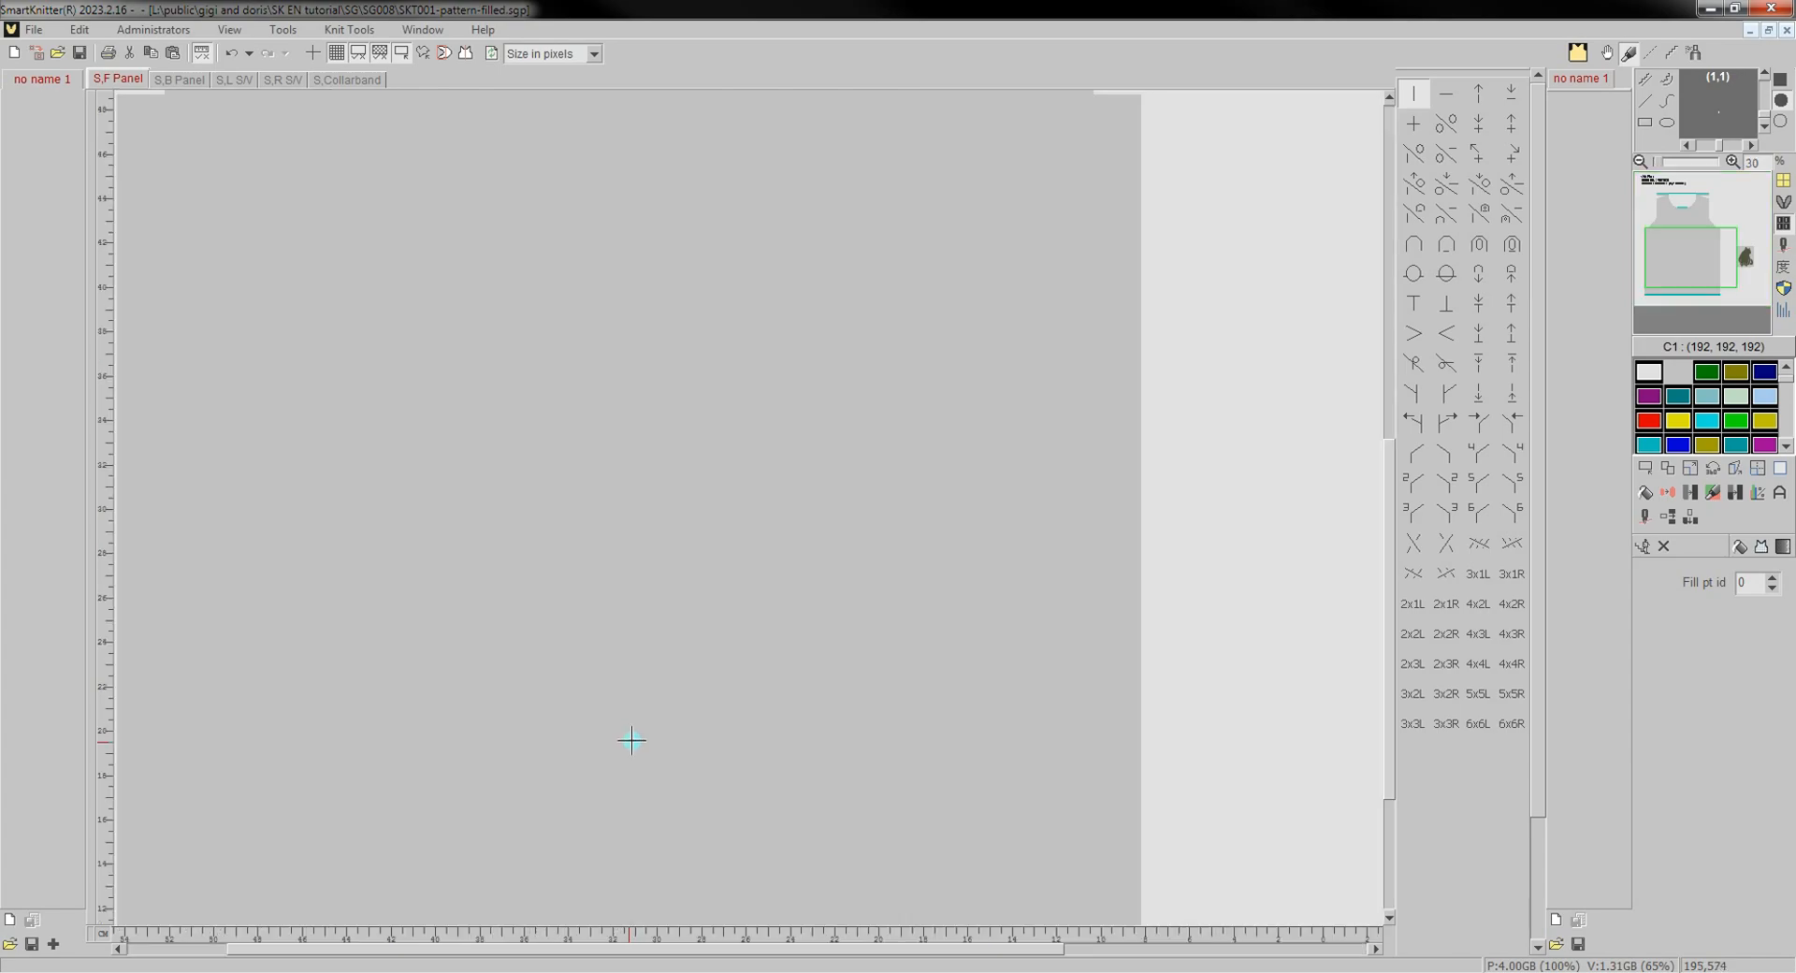
pyautogui.scroll(5, 632, 741)
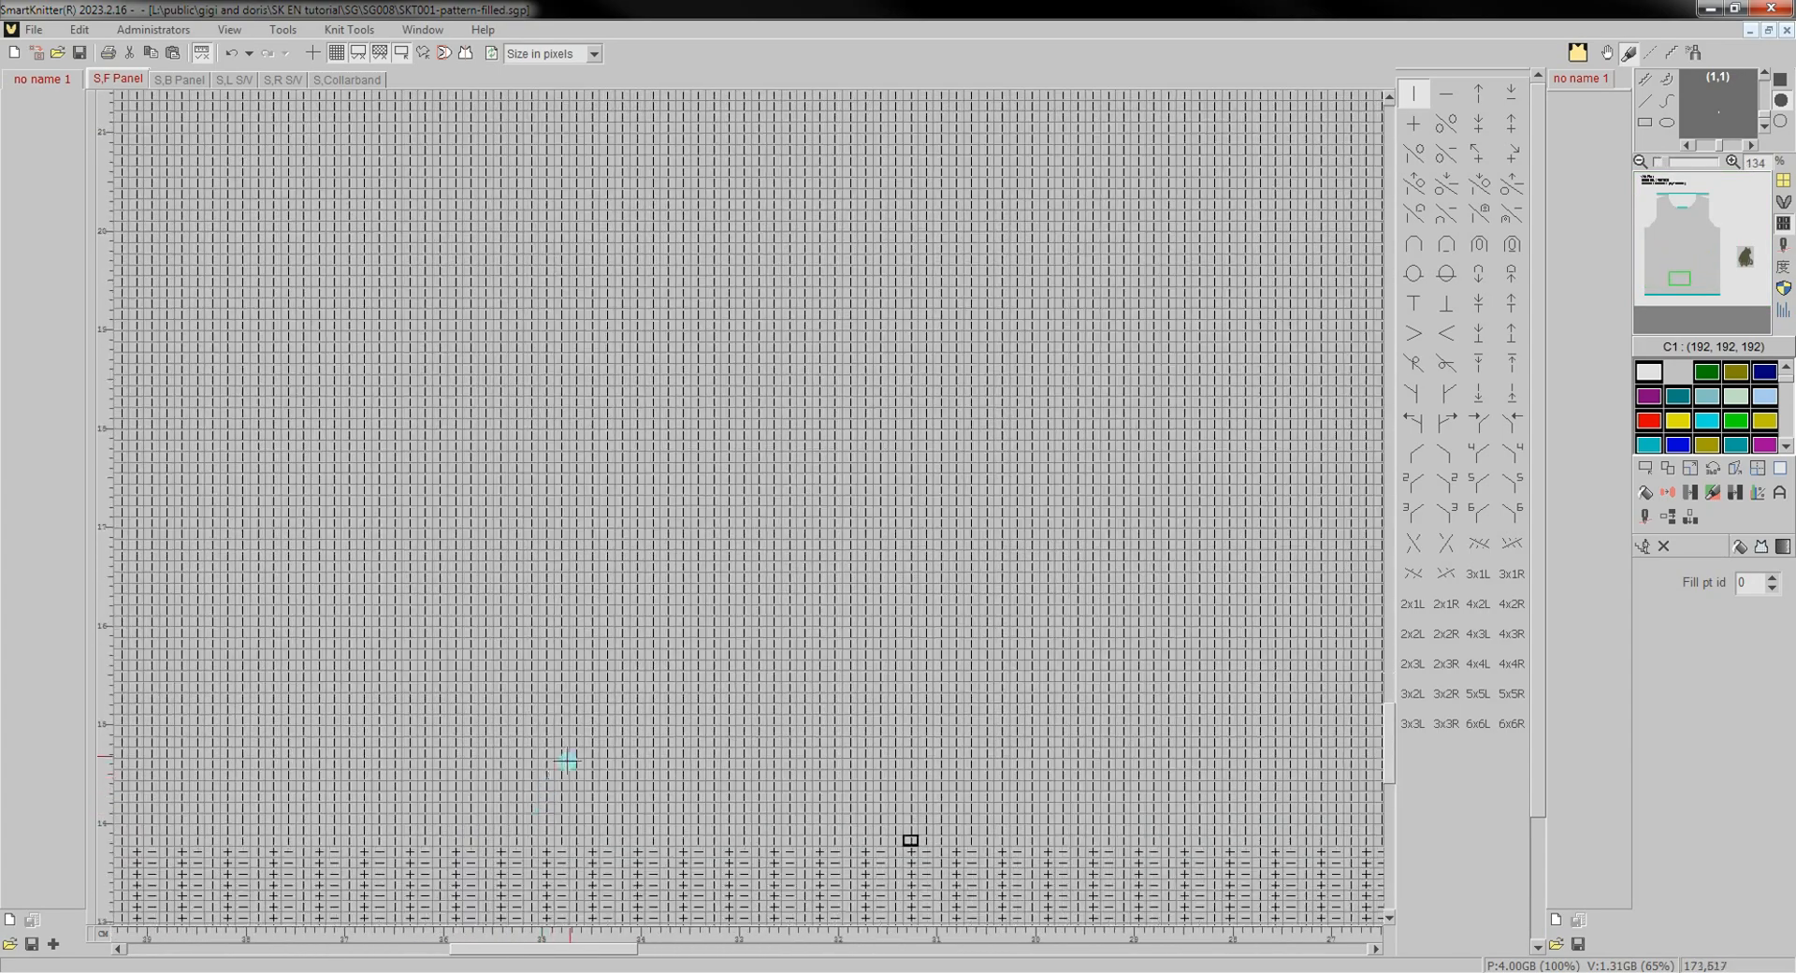
pyautogui.scroll(2, 938, 539)
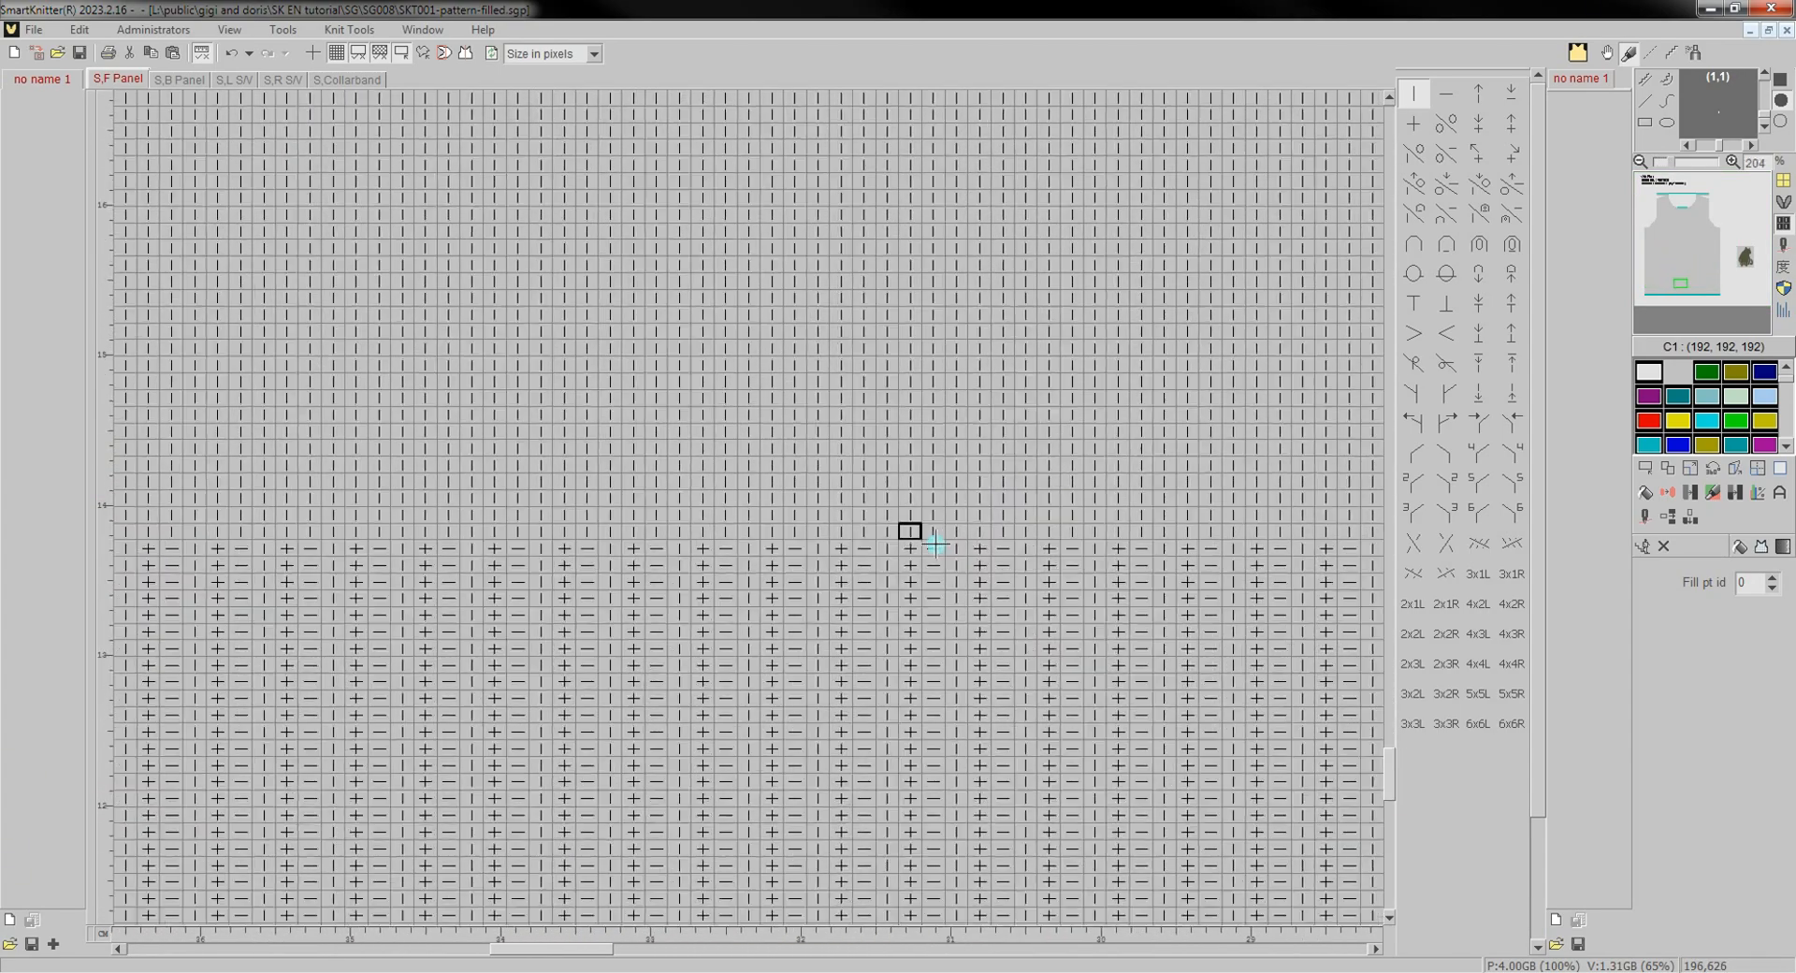
pyautogui.scroll(1, 935, 543)
pyautogui.click(903, 536)
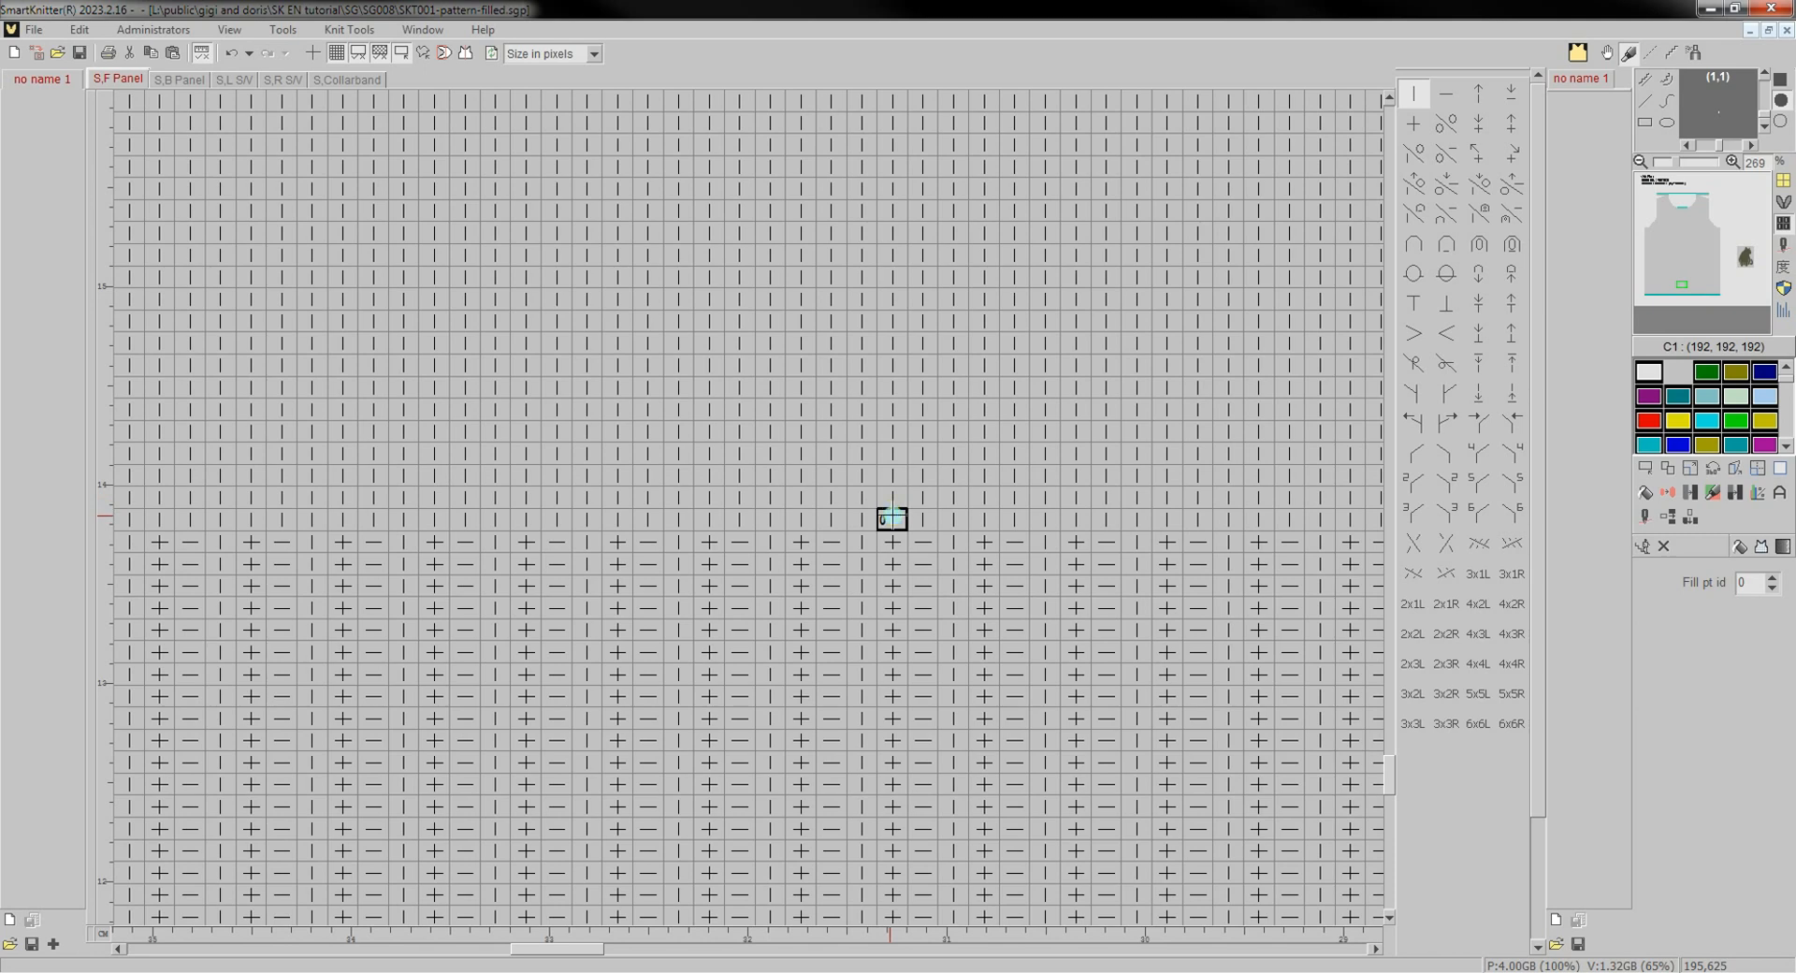
# Define fill point 2 on the cat motif, at the tip of its taller ear.
pyautogui.click(1666, 550)
pyautogui.click(857, 514)
pyautogui.click(1746, 262)
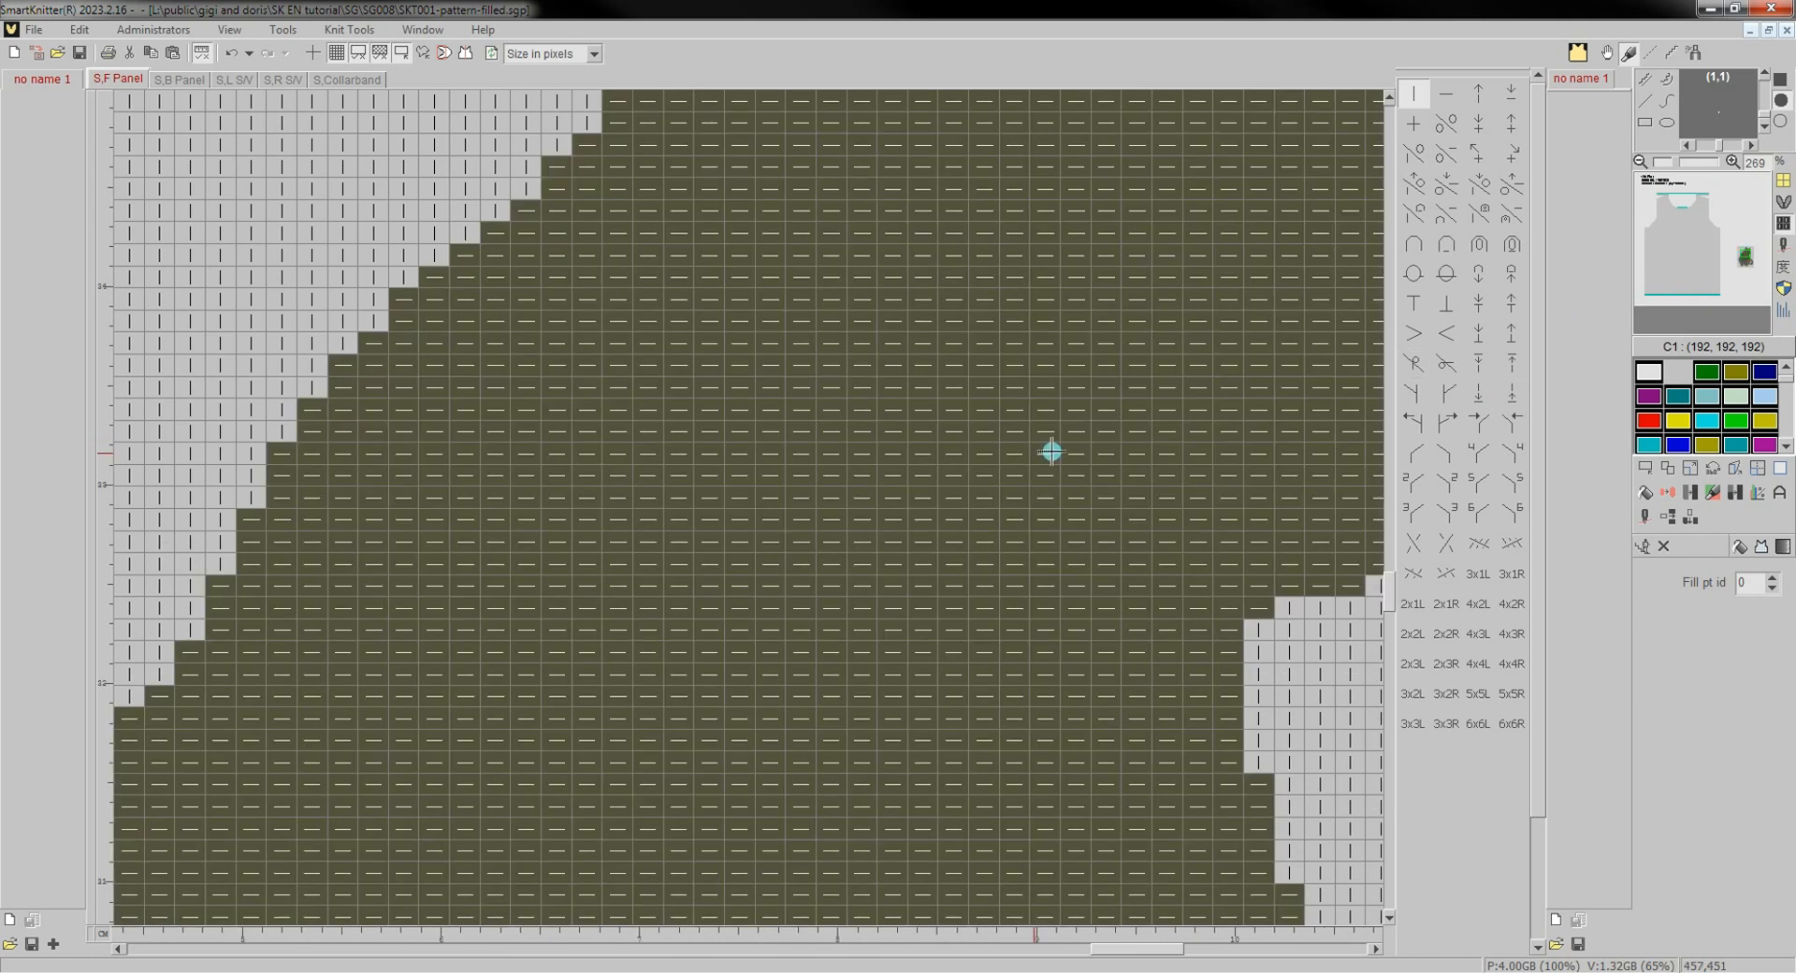
pyautogui.scroll(1, 1002, 469)
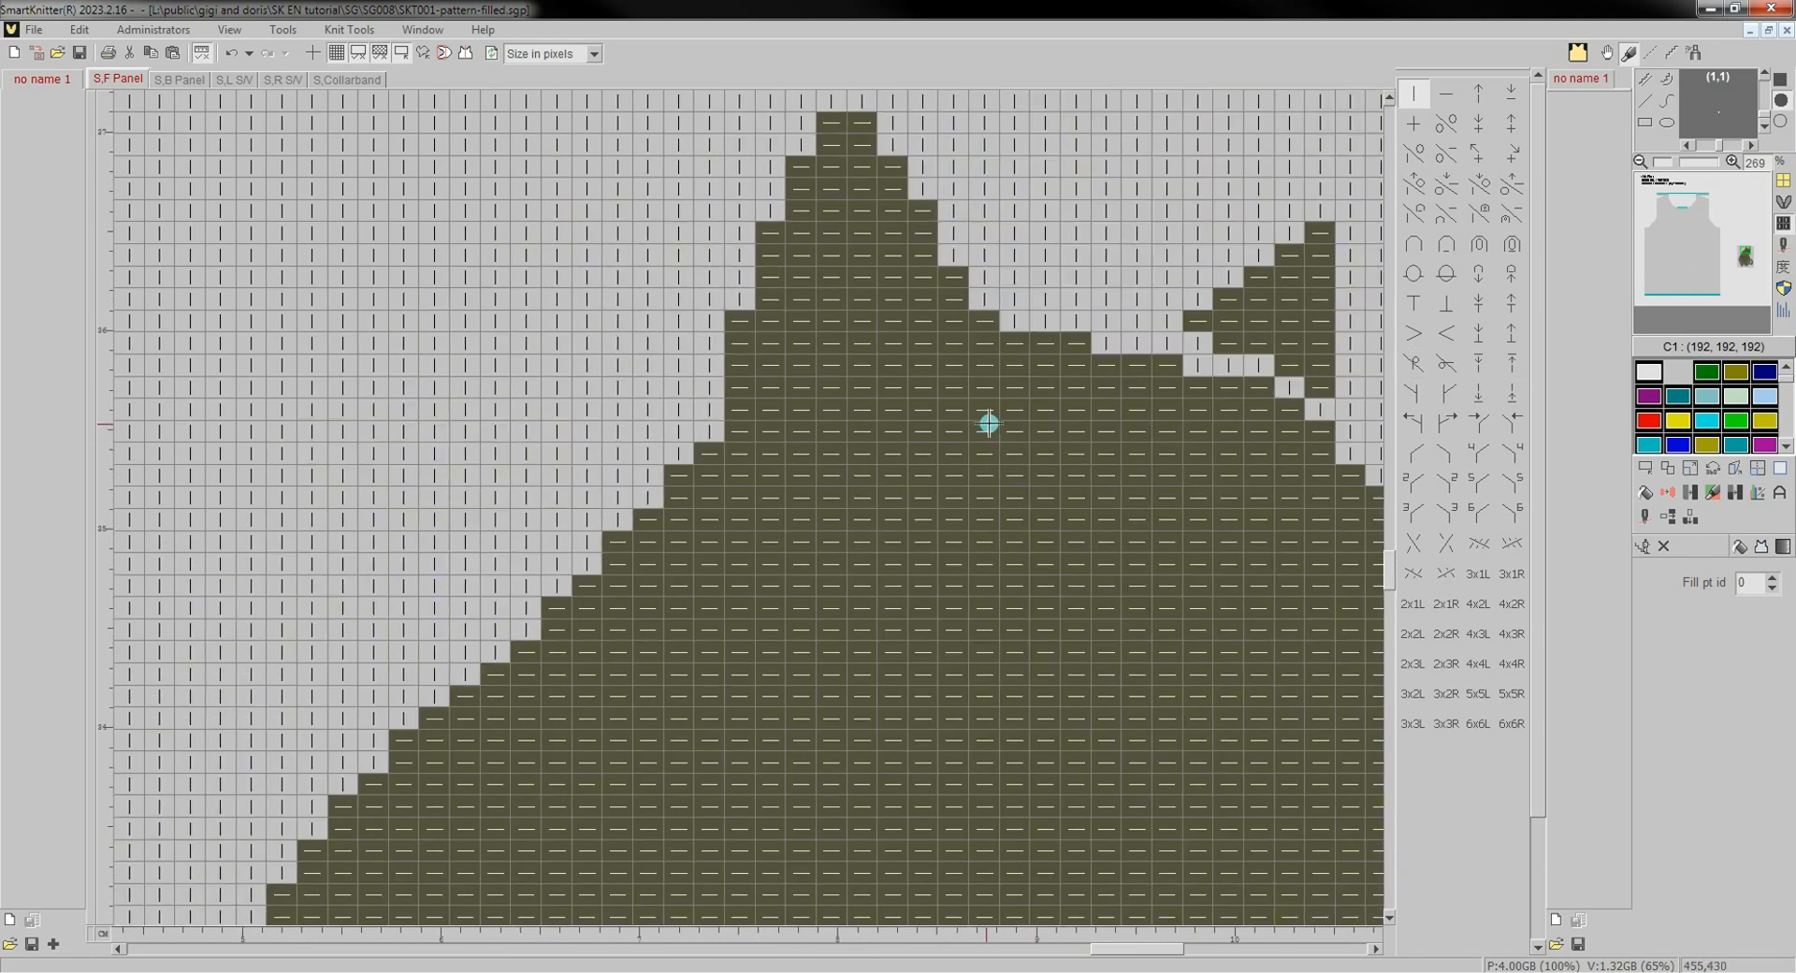
pyautogui.click(1775, 576)
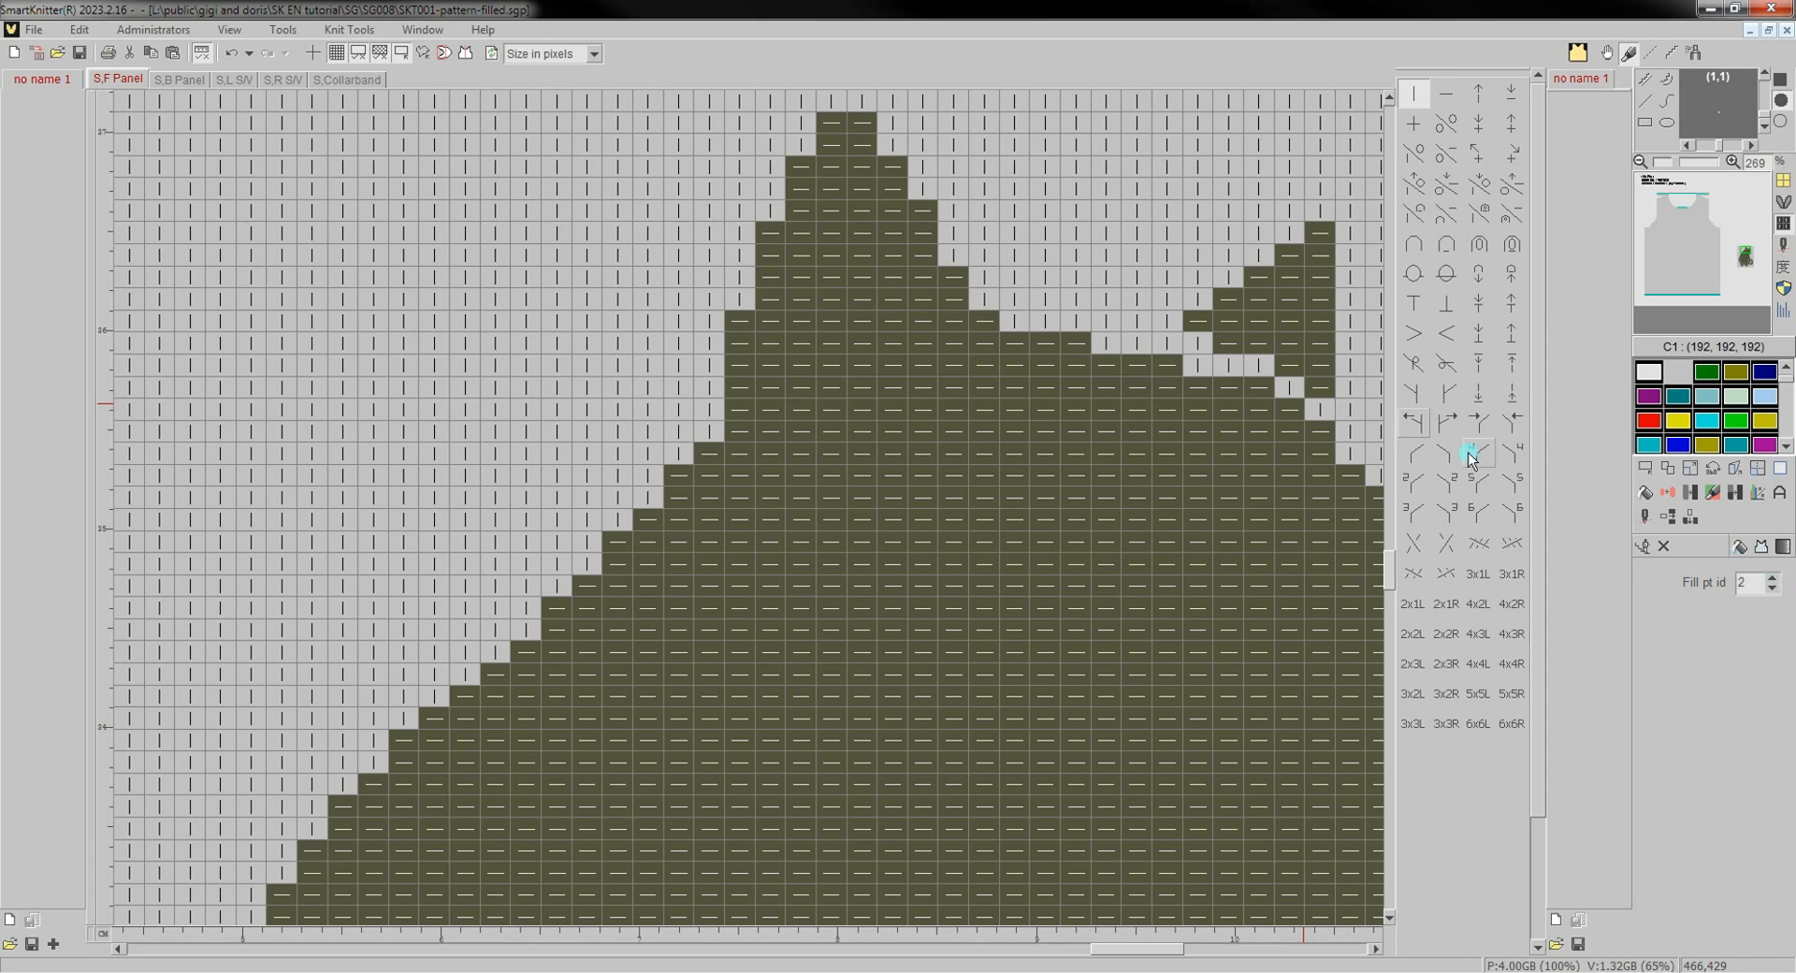
pyautogui.click(831, 122)
# Define the matching fill point 2 on the front panel, around mid-height and slightly right of the panel's centre.
pyautogui.scroll(-10, 981, 433)
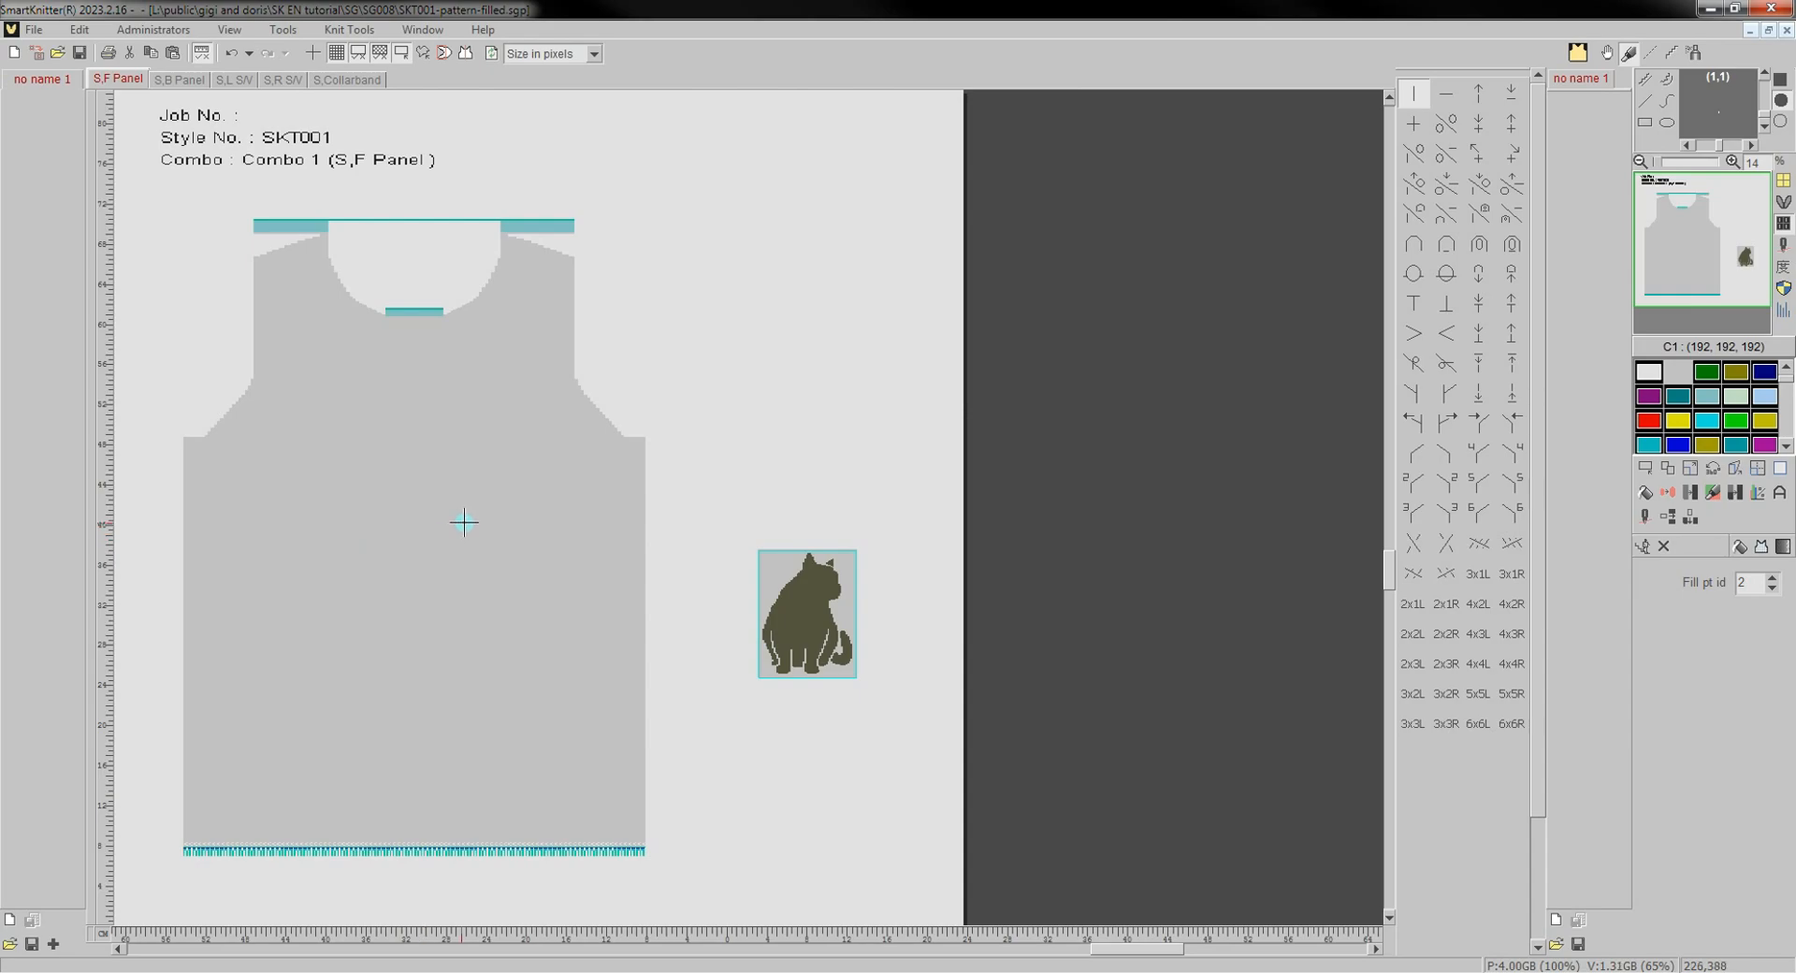
pyautogui.scroll(8, 469, 514)
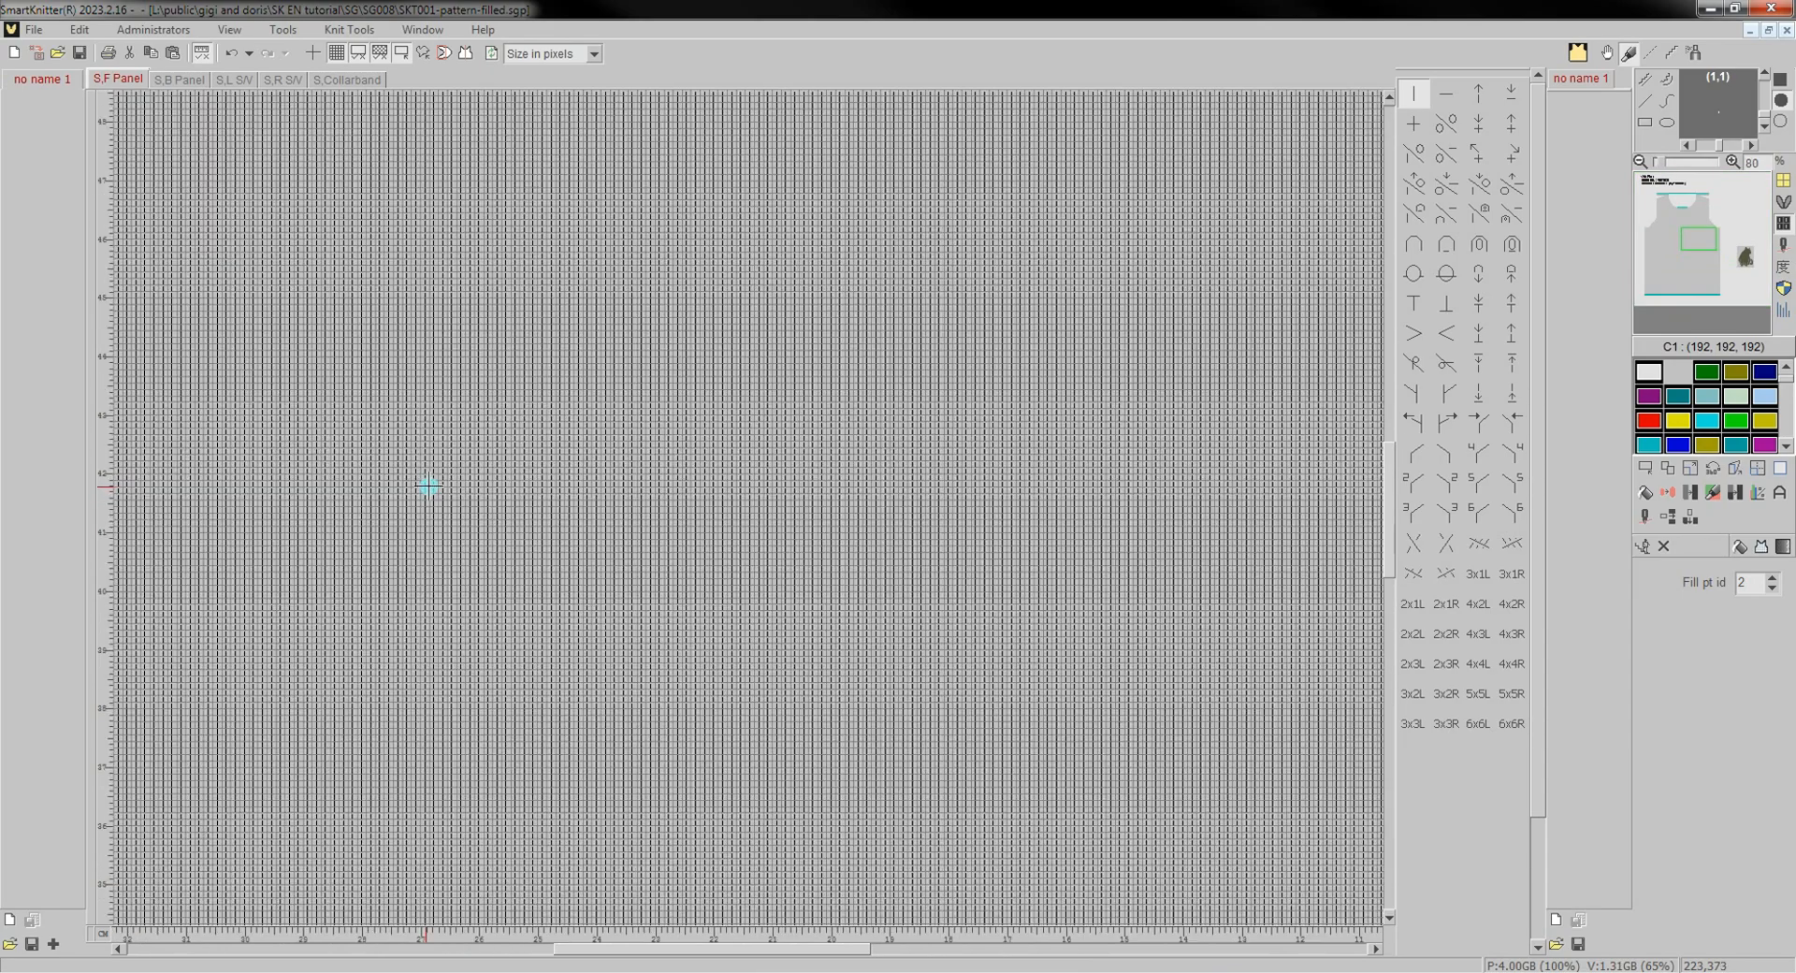
pyautogui.scroll(1, 430, 482)
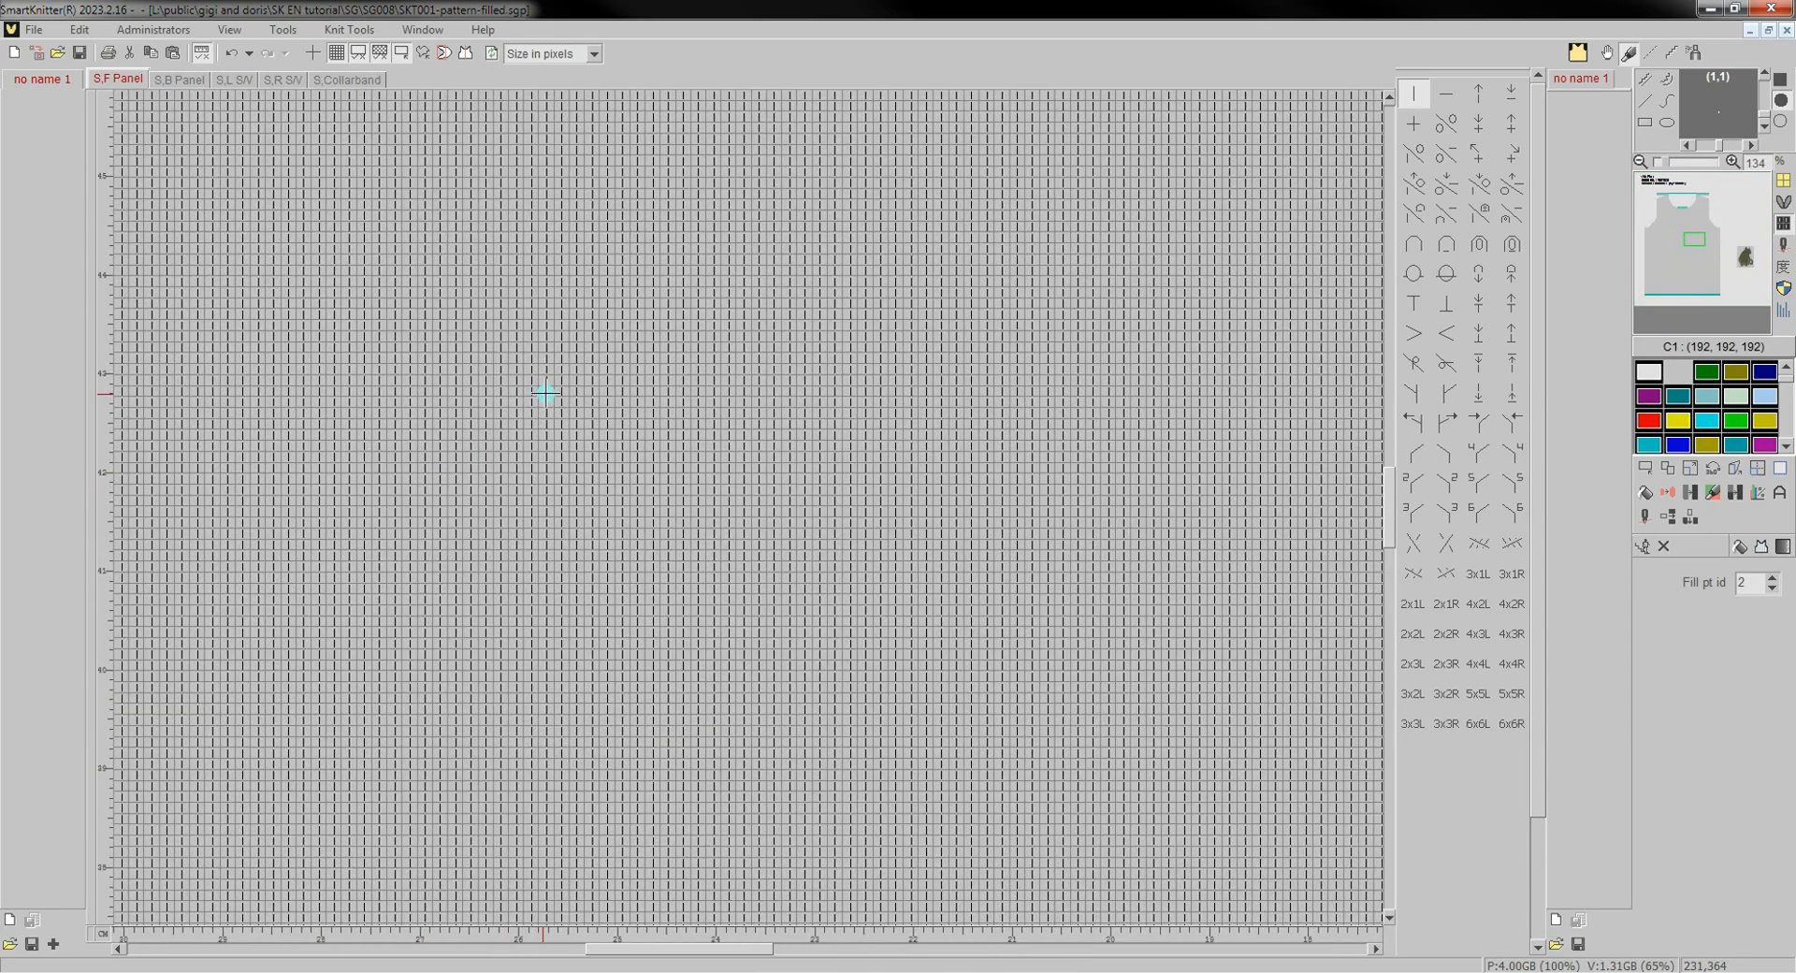
pyautogui.scroll(1, 547, 396)
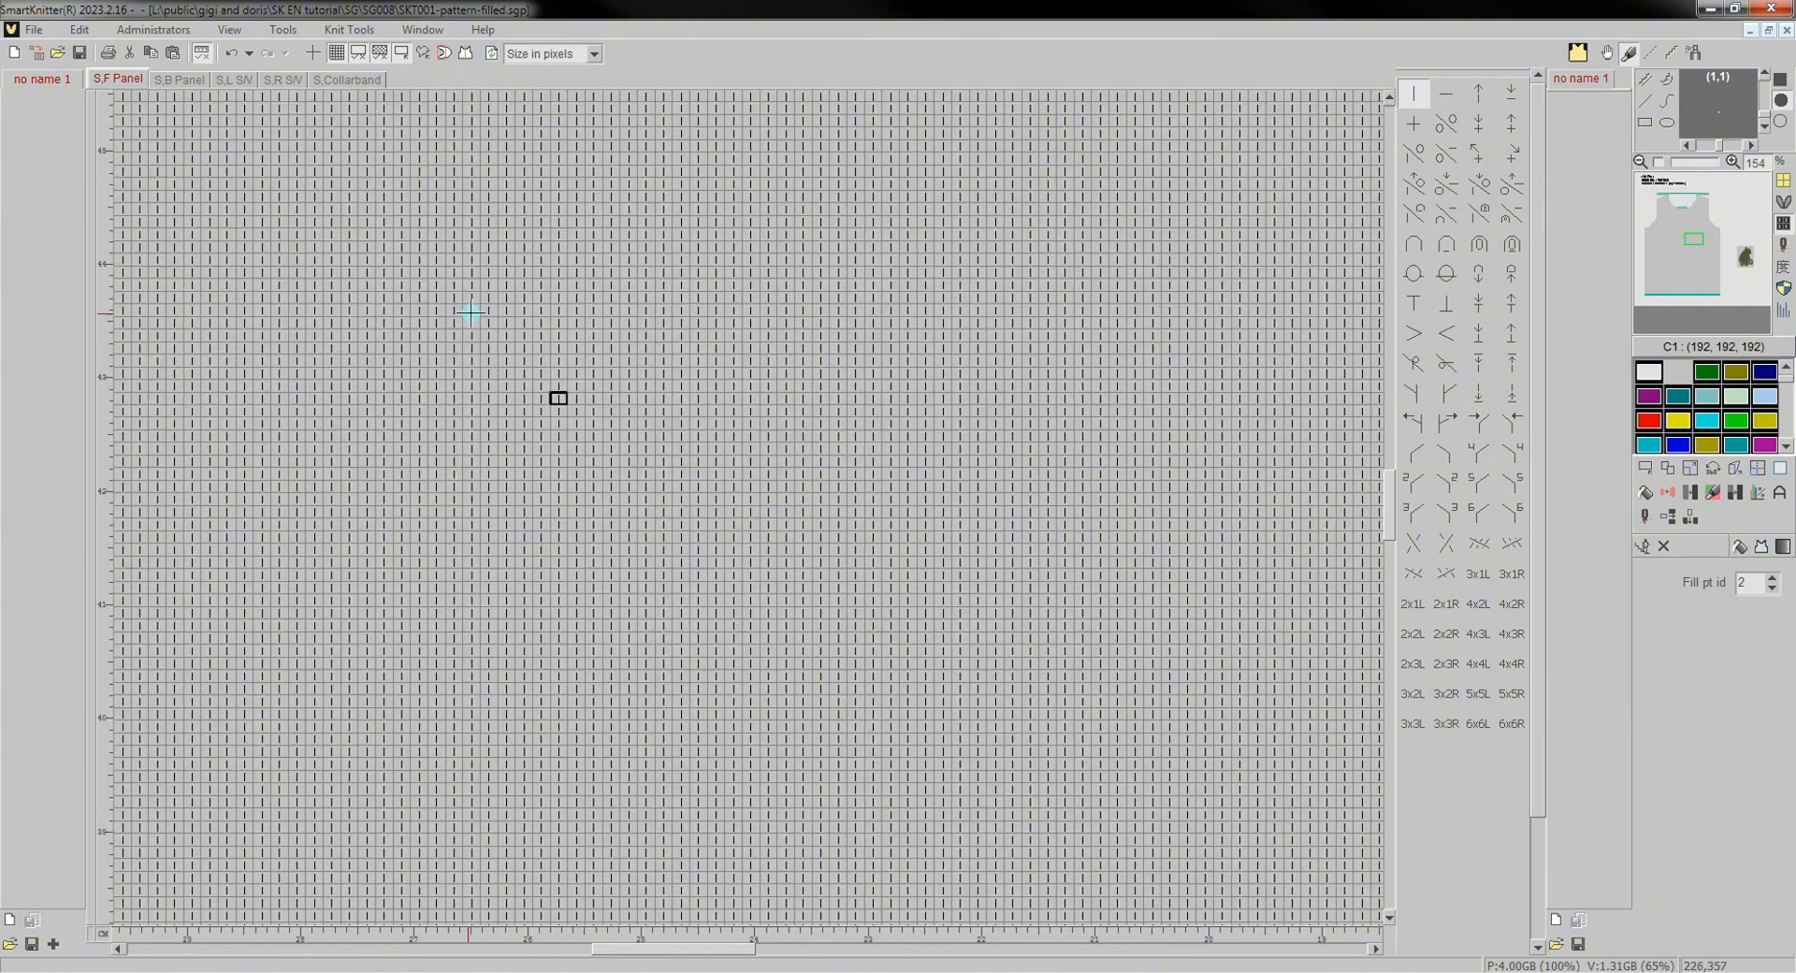
pyautogui.scroll(5, 557, 391)
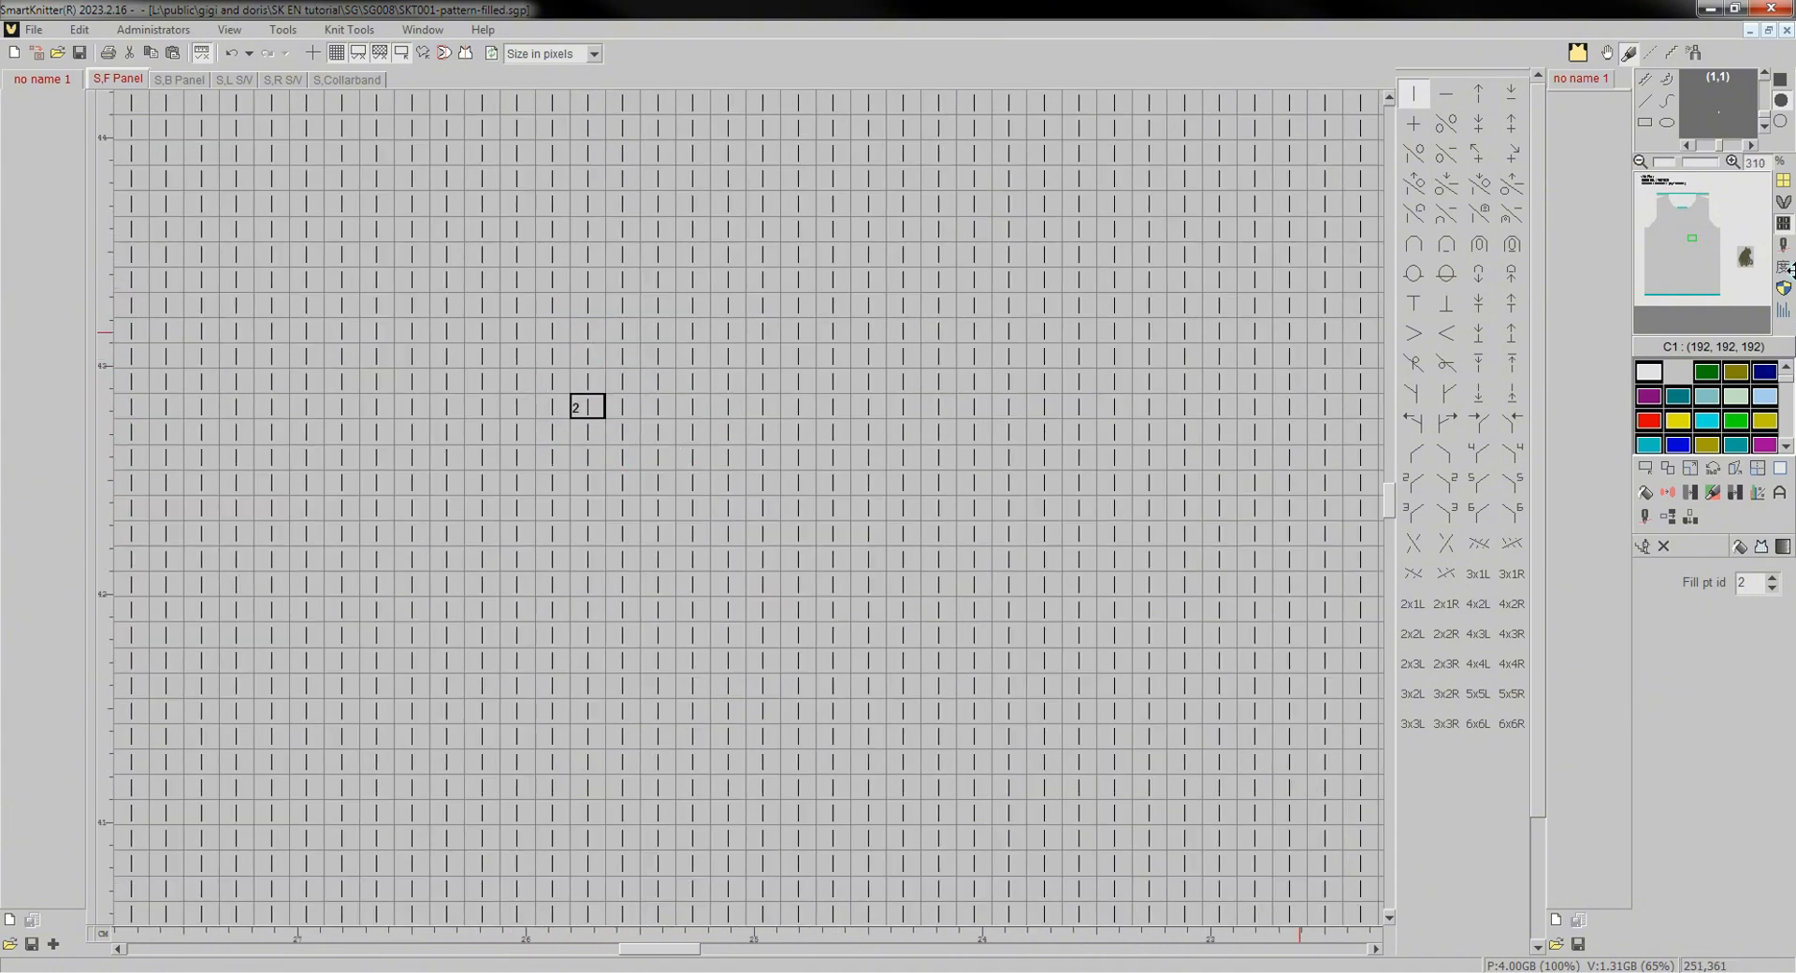
# Check the cat's fill point, leave fill point definition and add the cat motif to the image list.
pyautogui.click(1750, 250)
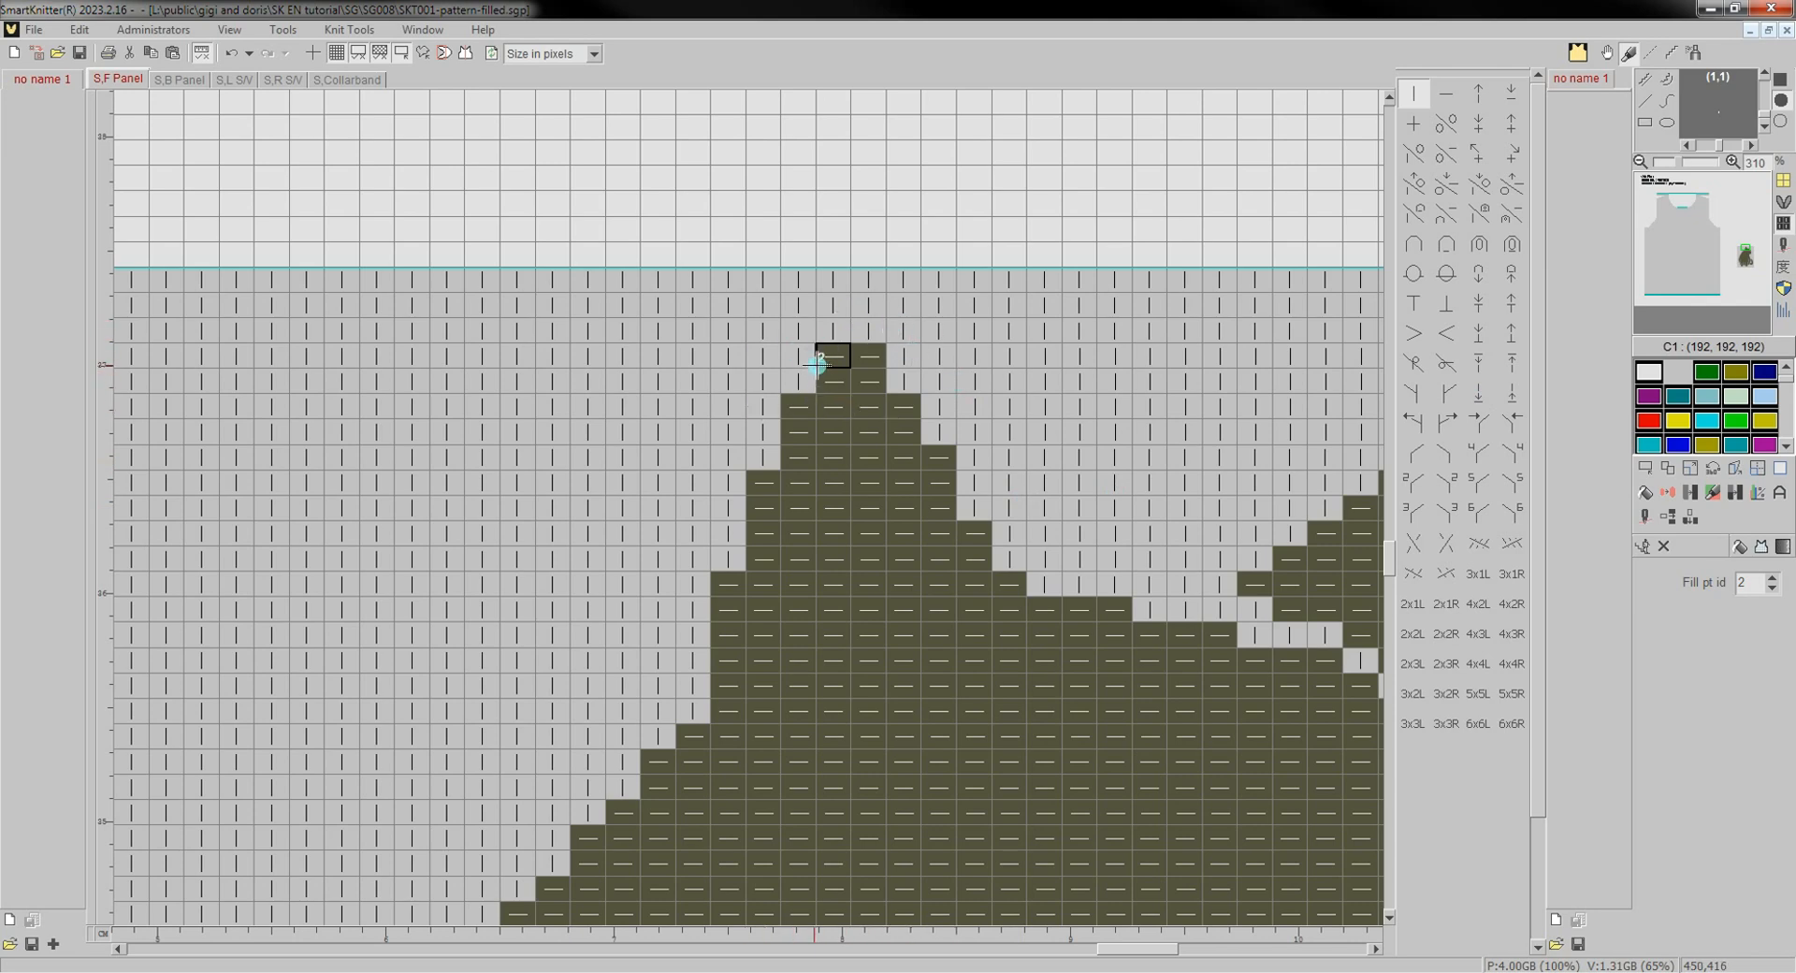
pyautogui.click(1645, 550)
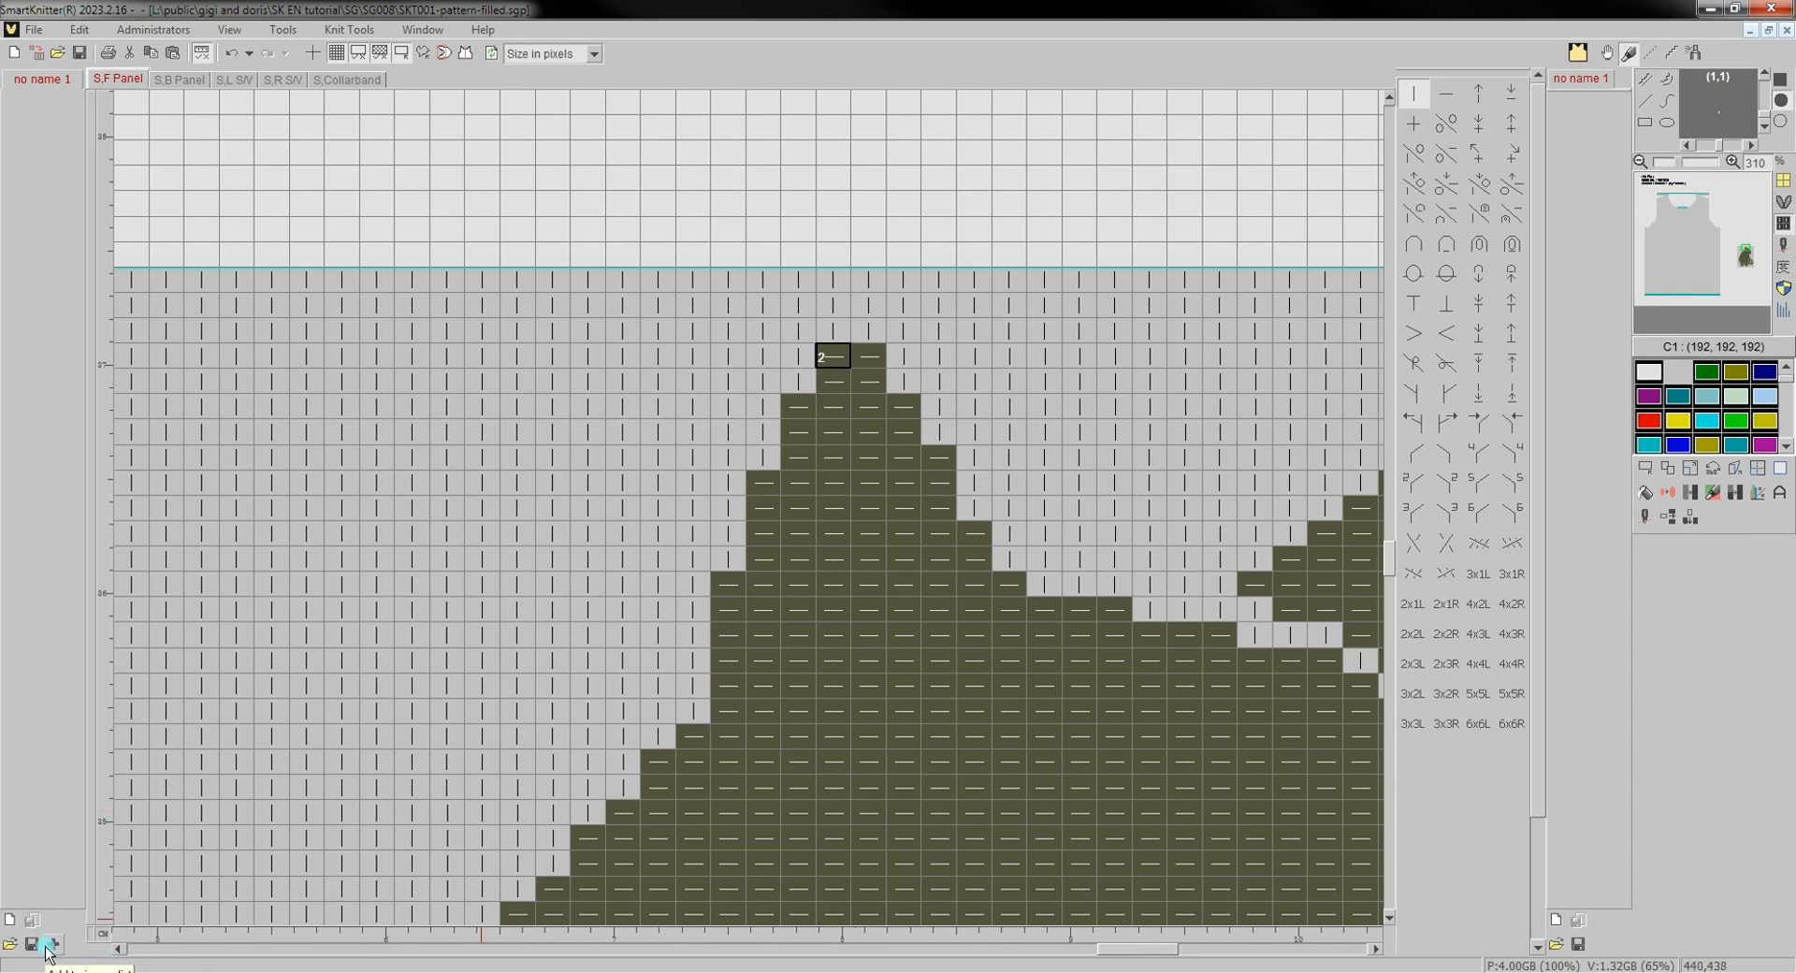
pyautogui.click(50, 945)
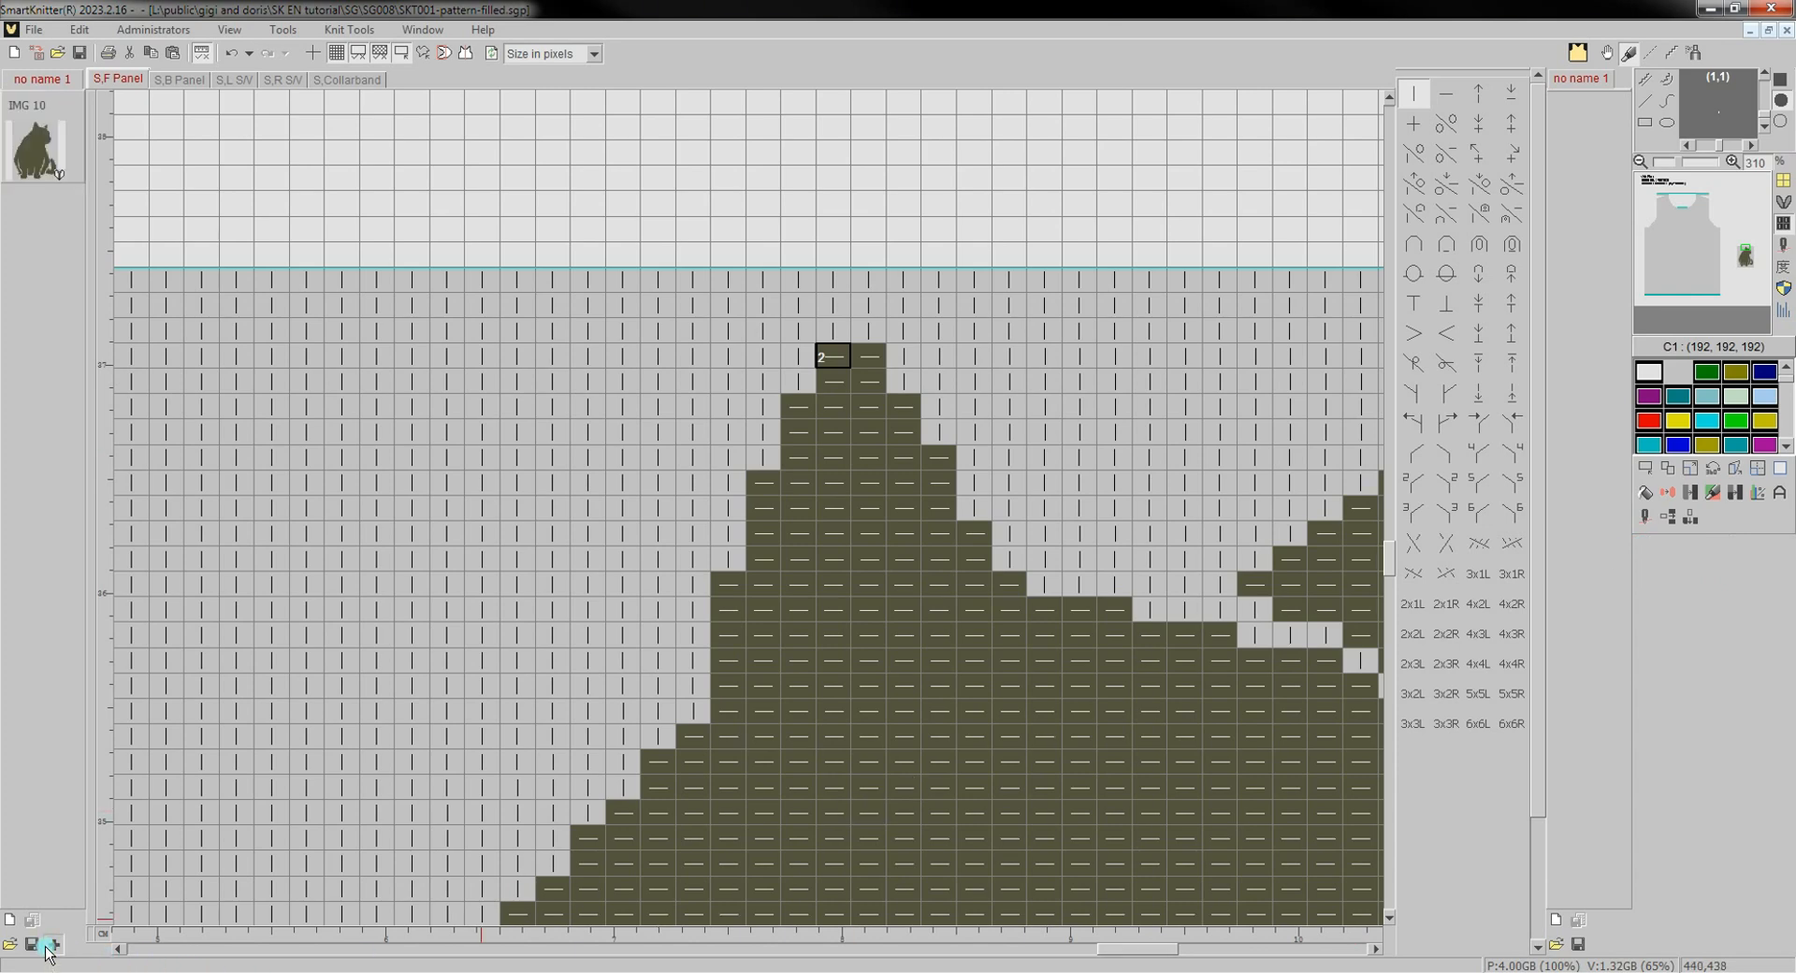
# Set the saved cat image's pattern fill parameters to one copy with Step 0, filling both colour and structure.
pyautogui.click(56, 112)
pyautogui.rightClick(49, 116)
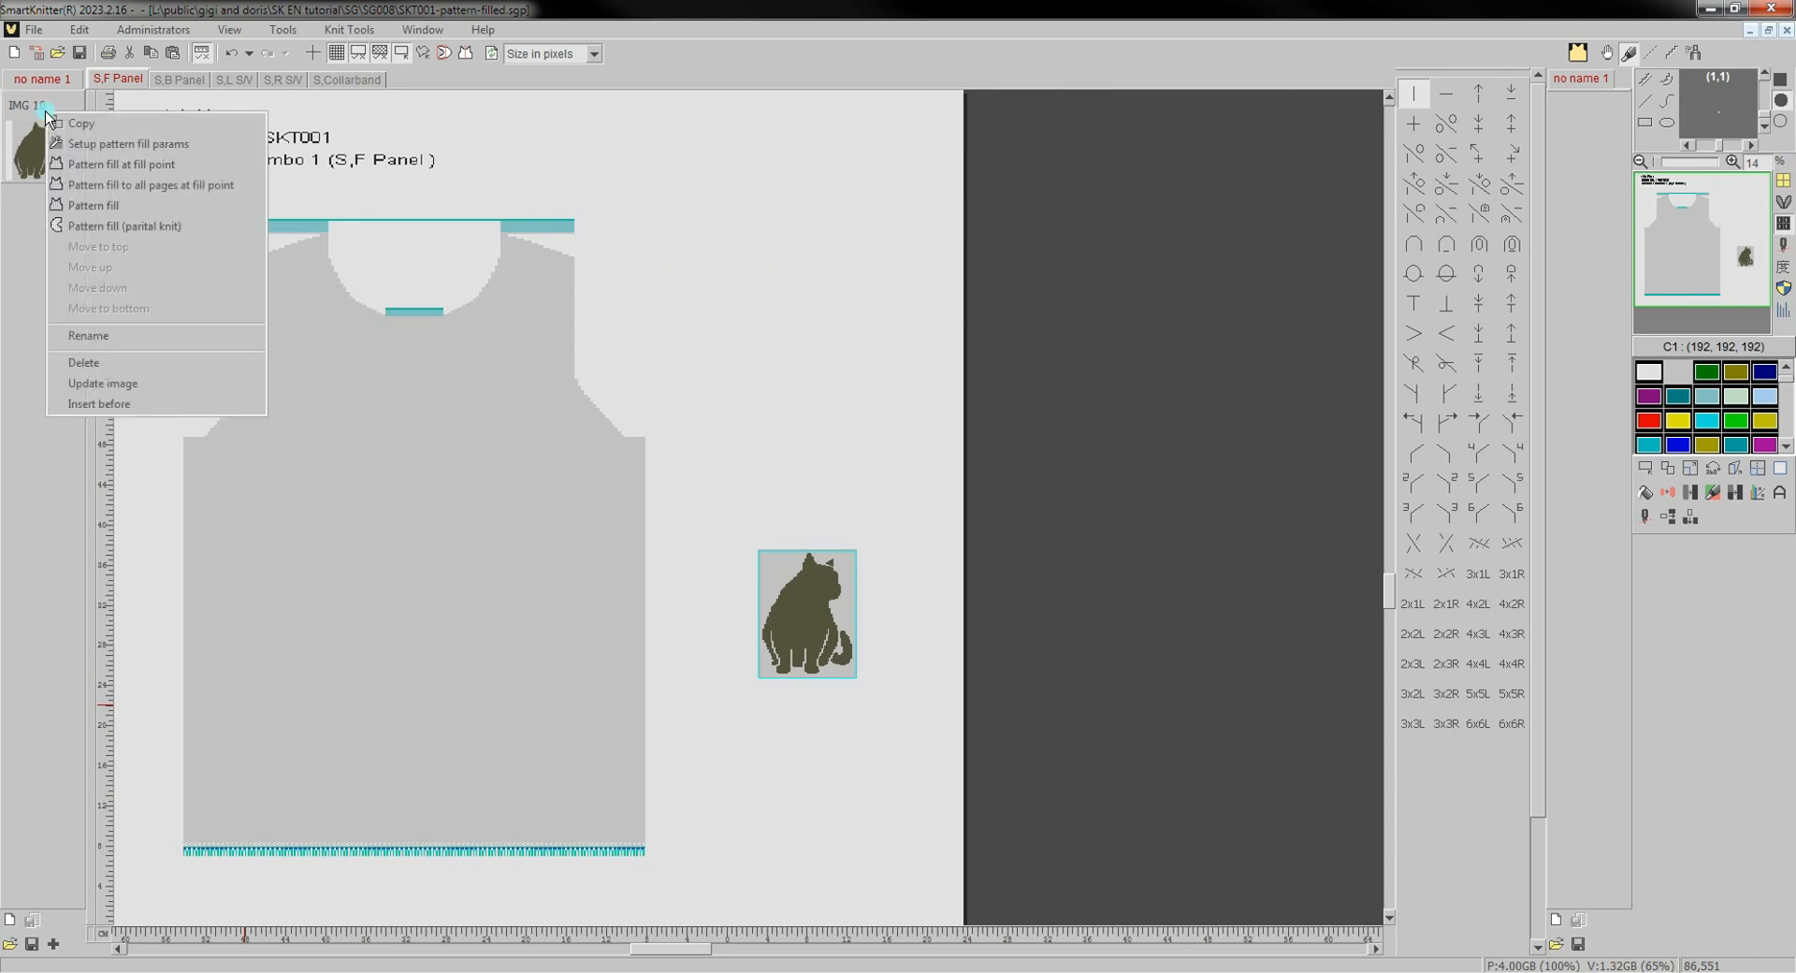
pyautogui.click(154, 145)
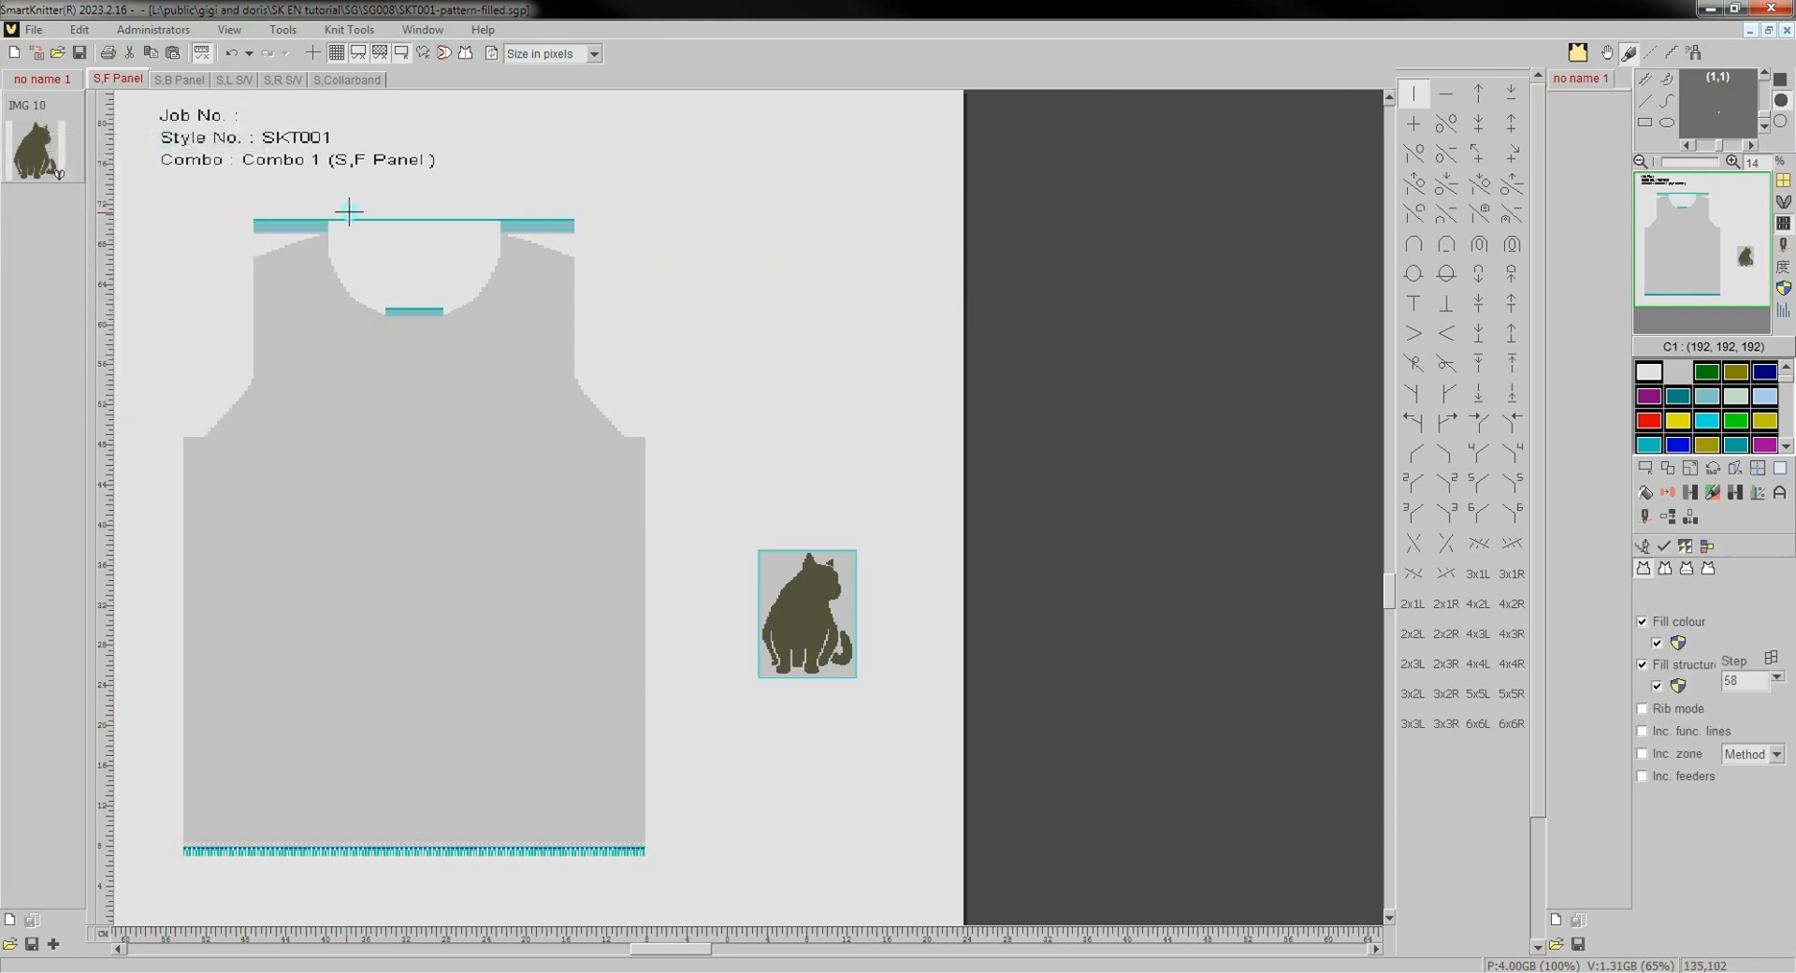
pyautogui.click(1707, 569)
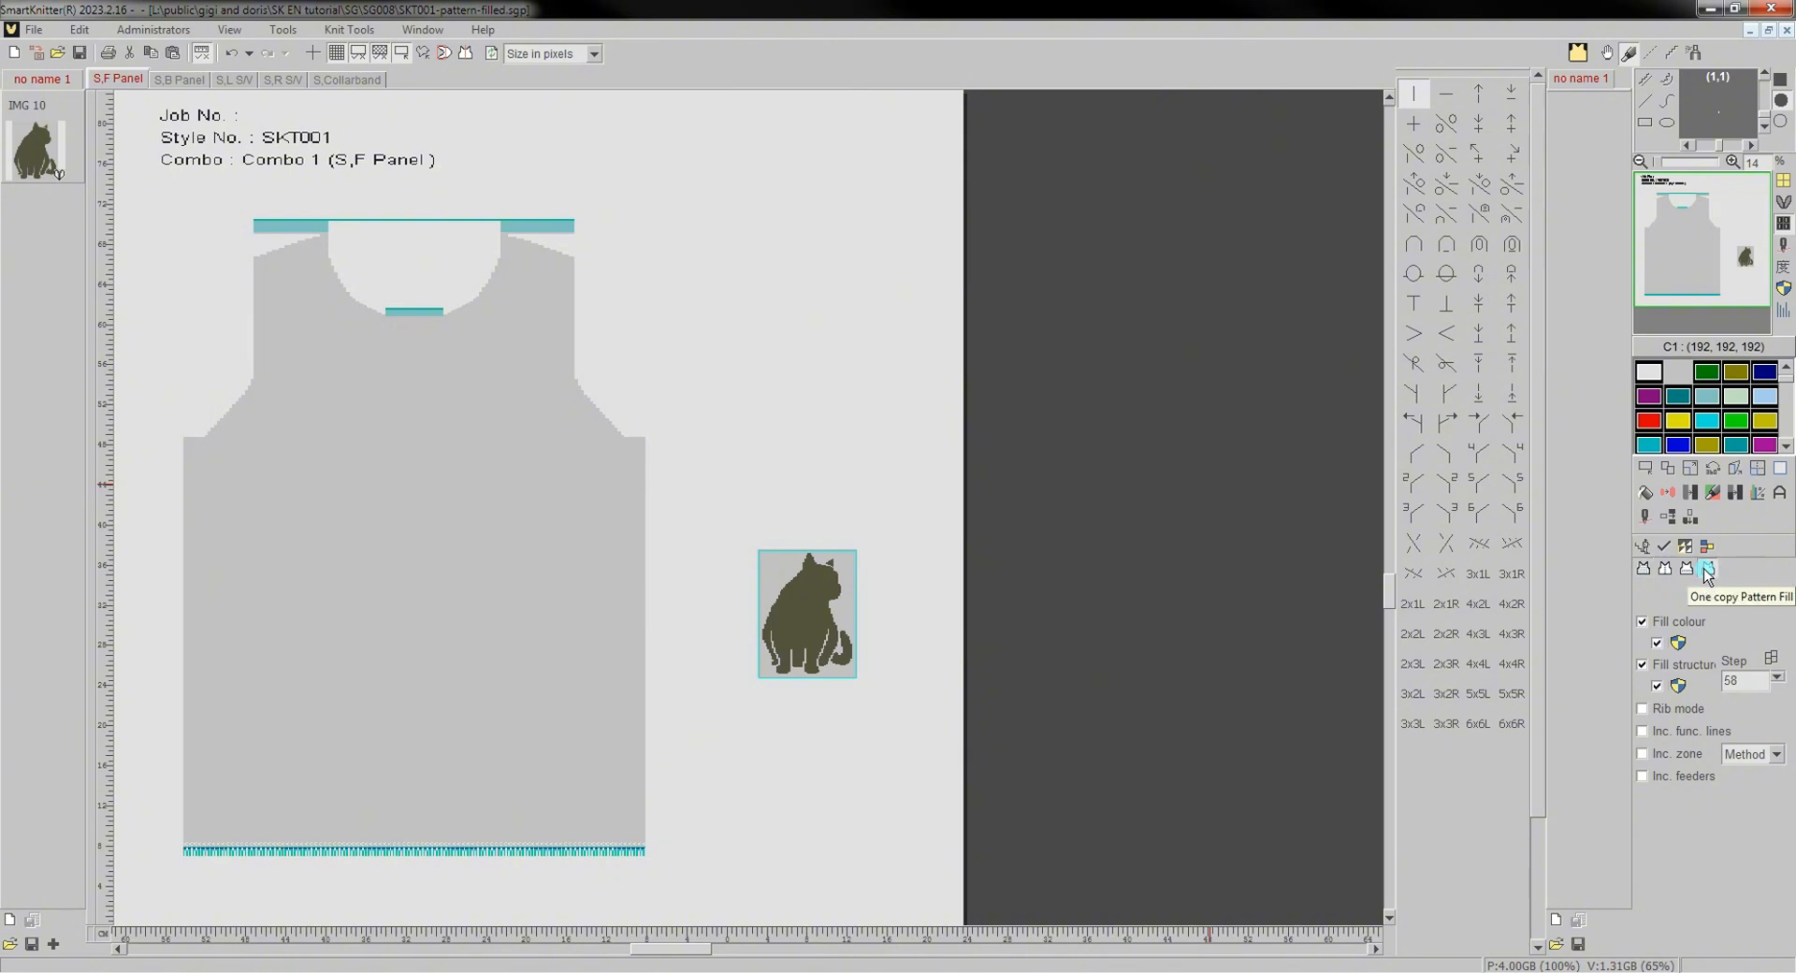
pyautogui.click(1777, 680)
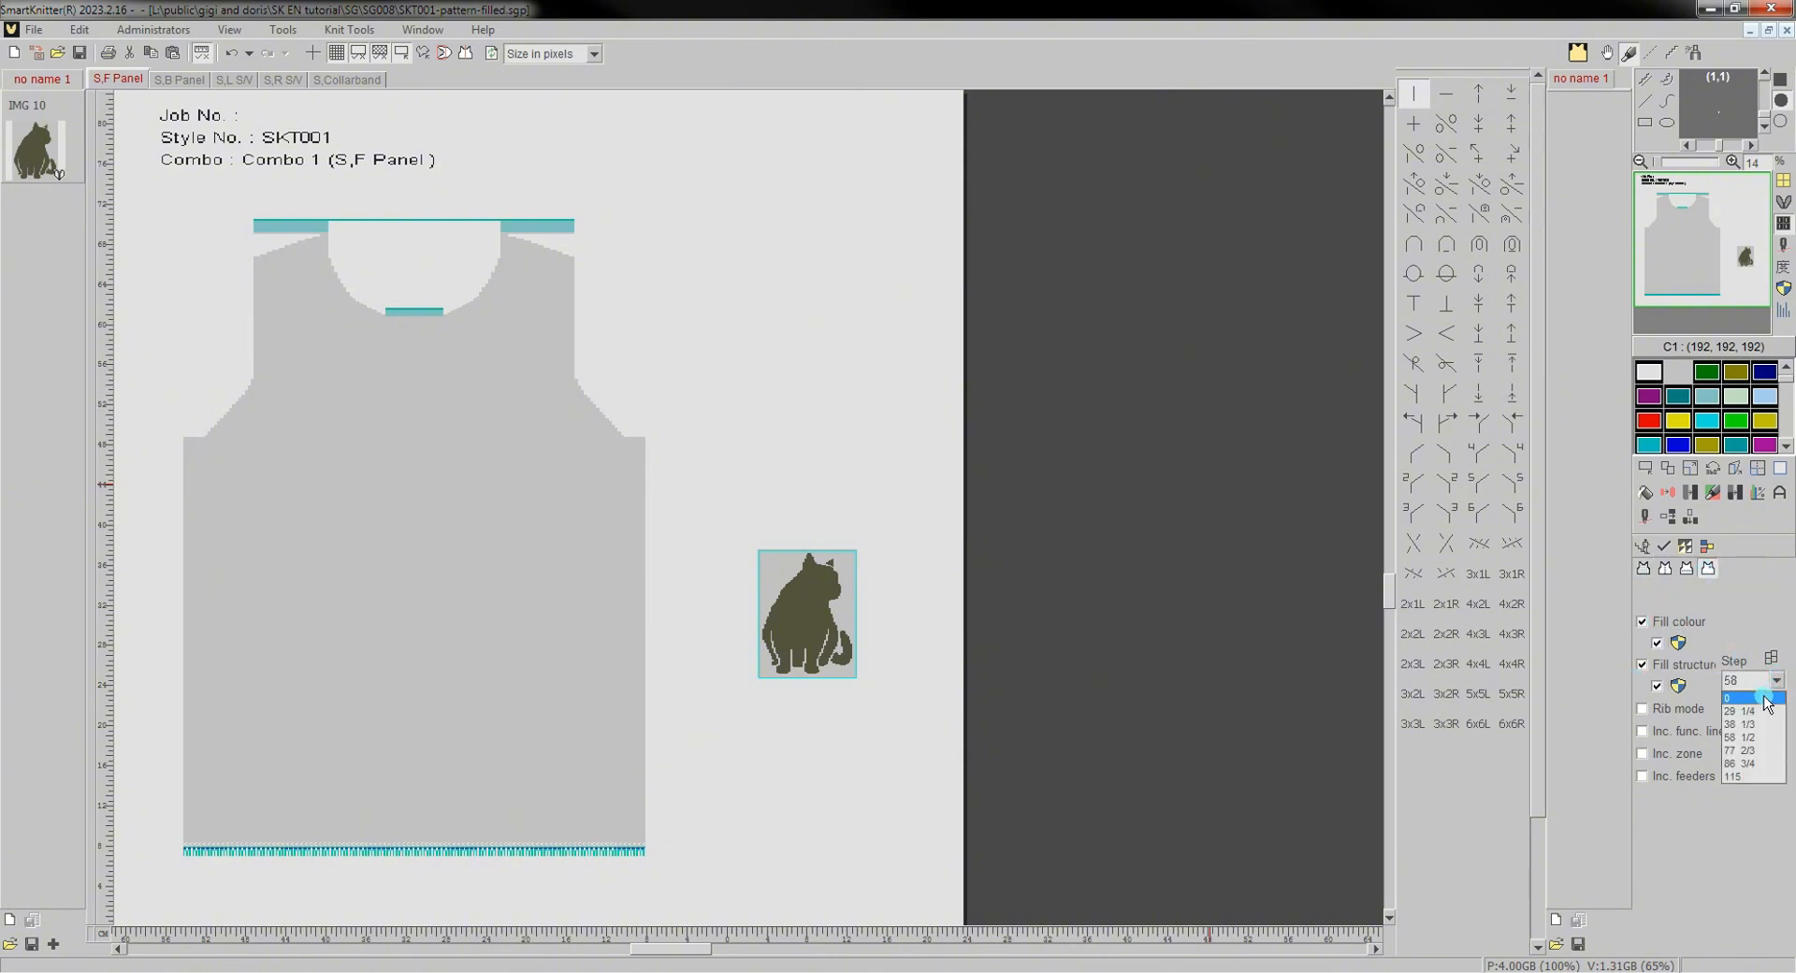
pyautogui.click(1759, 697)
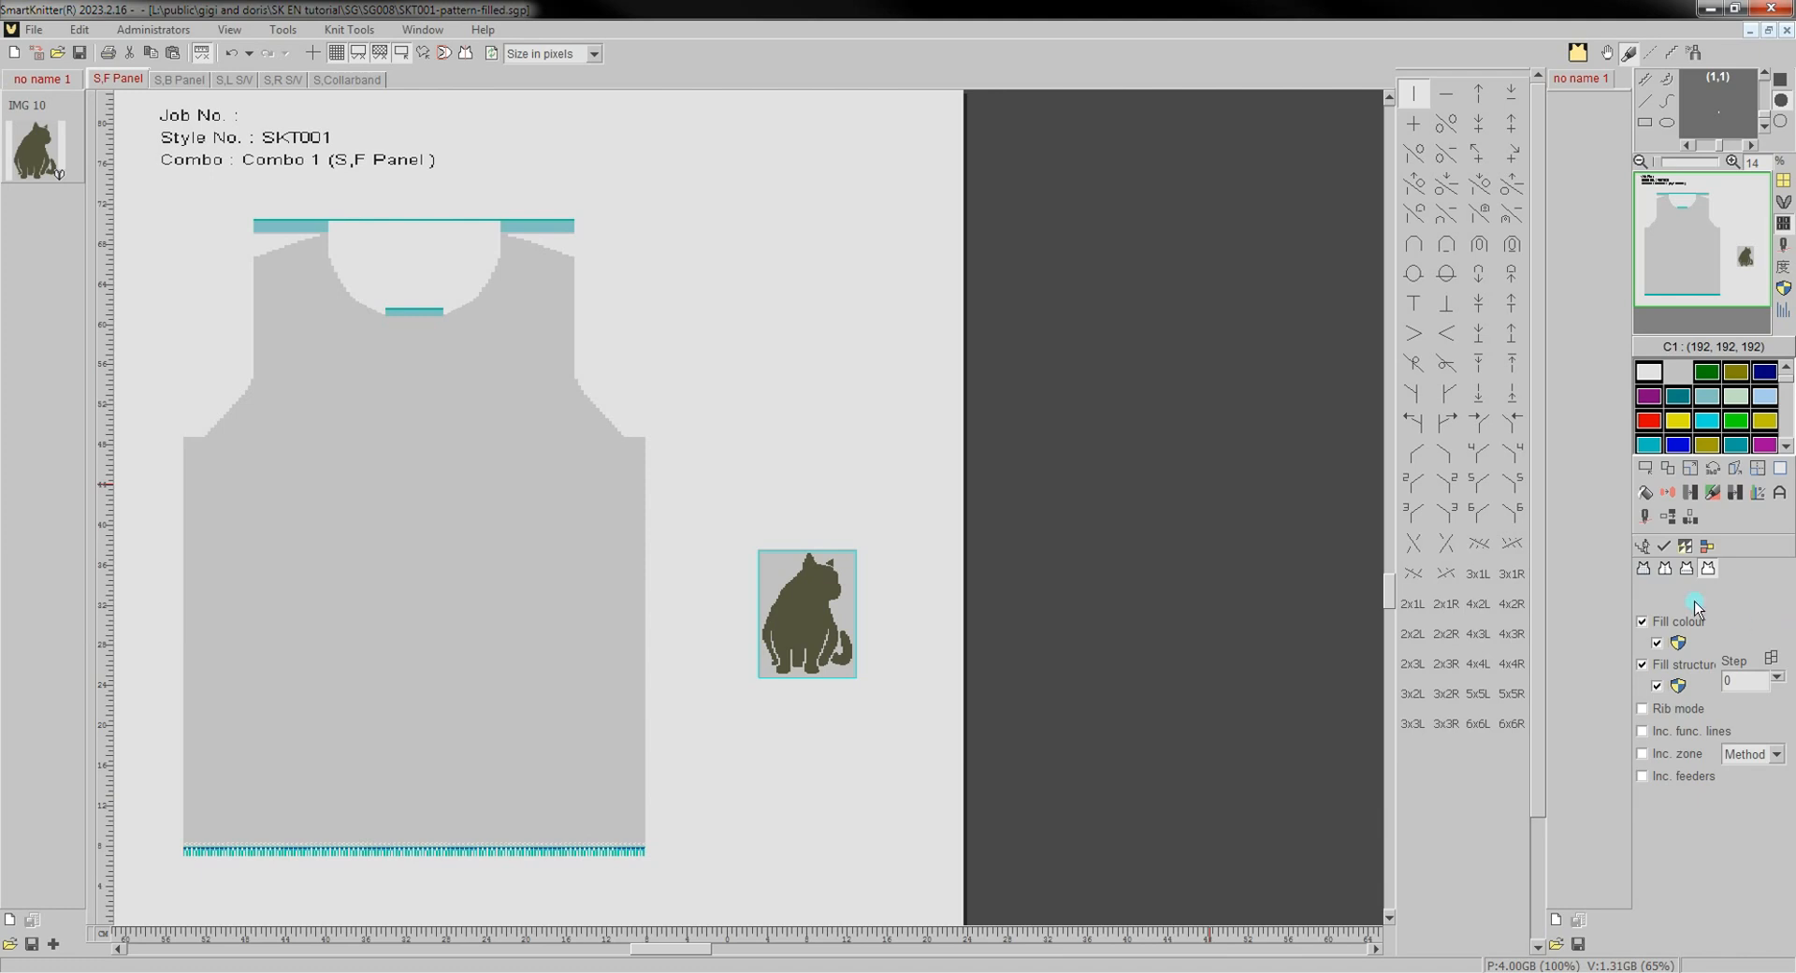
pyautogui.click(1660, 550)
# Pattern fill the saved cat image at its fill point on the front panel and inspect the ear's alignment.
pyautogui.rightClick(45, 164)
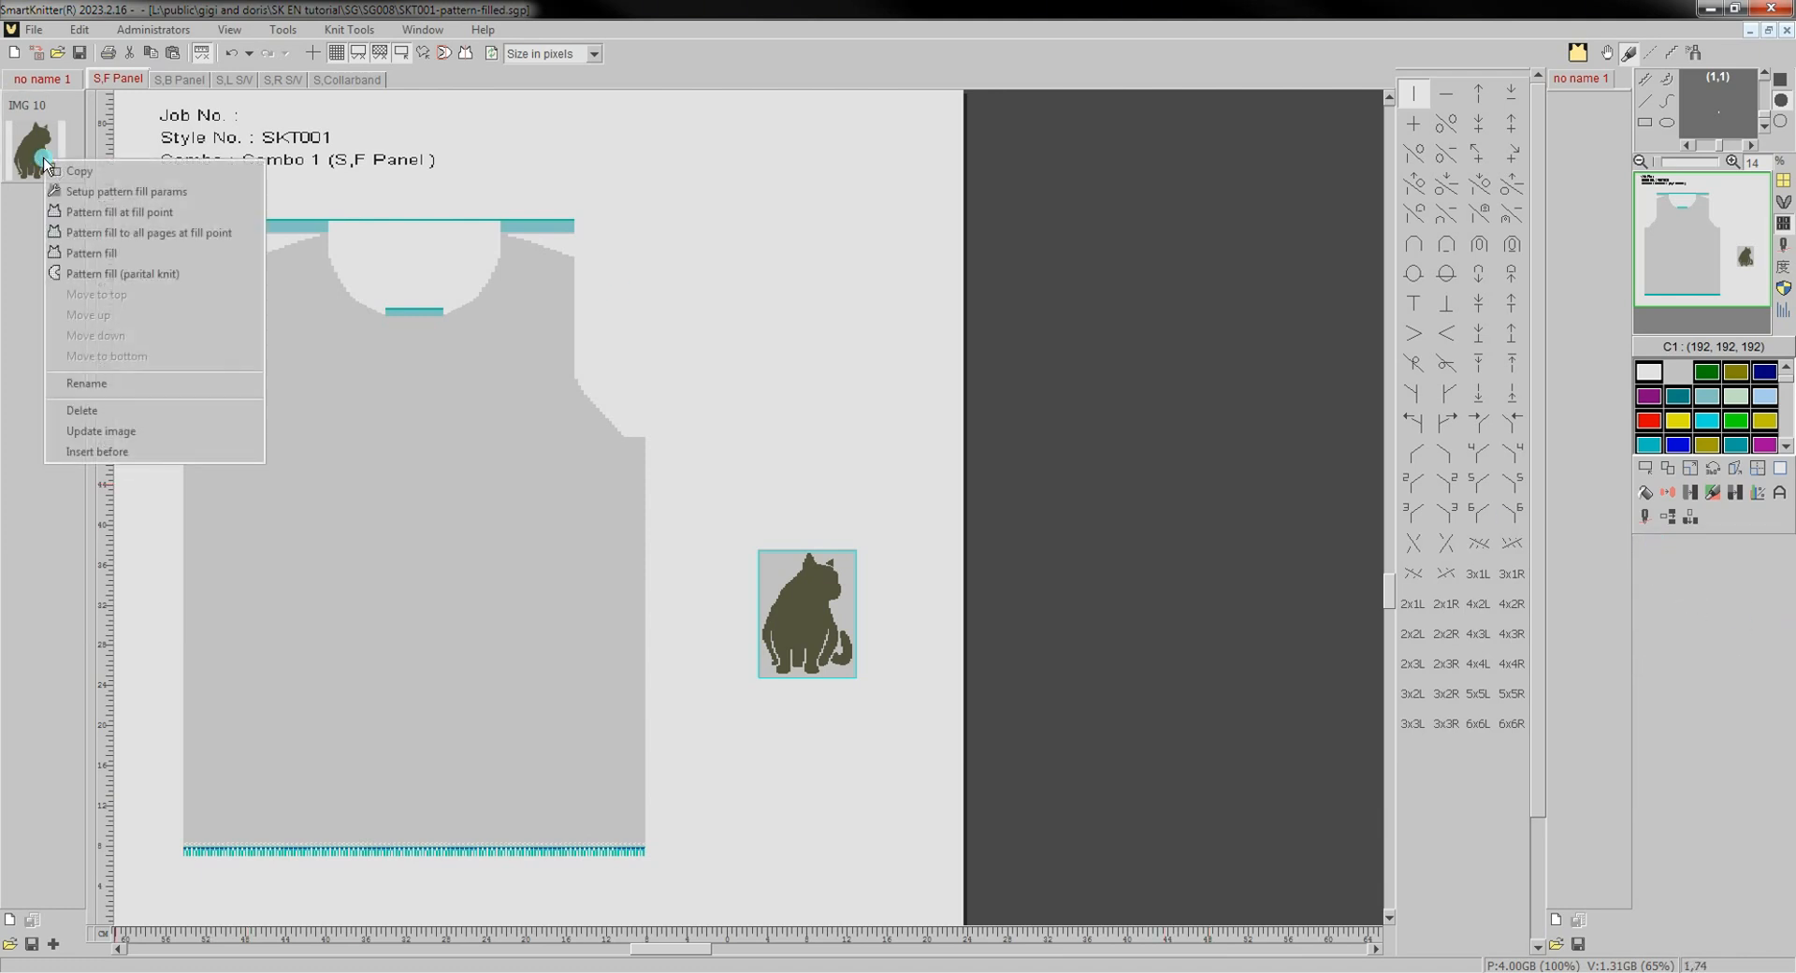
pyautogui.click(152, 213)
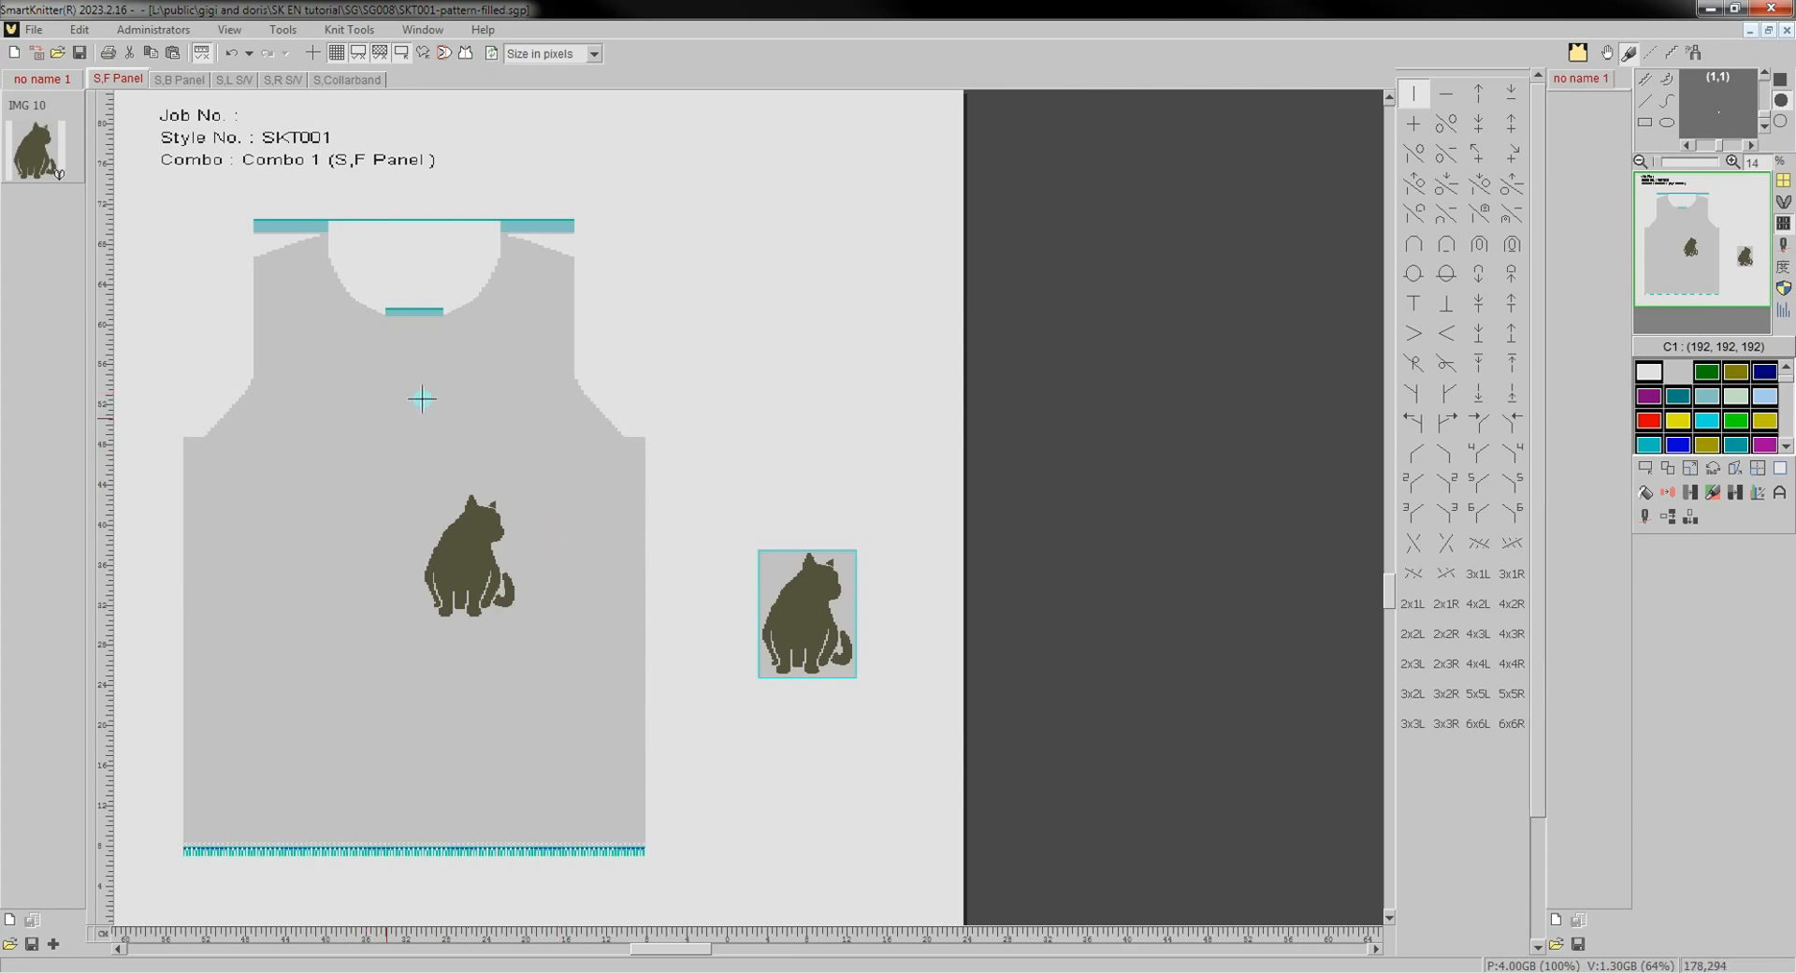
pyautogui.scroll(5, 452, 511)
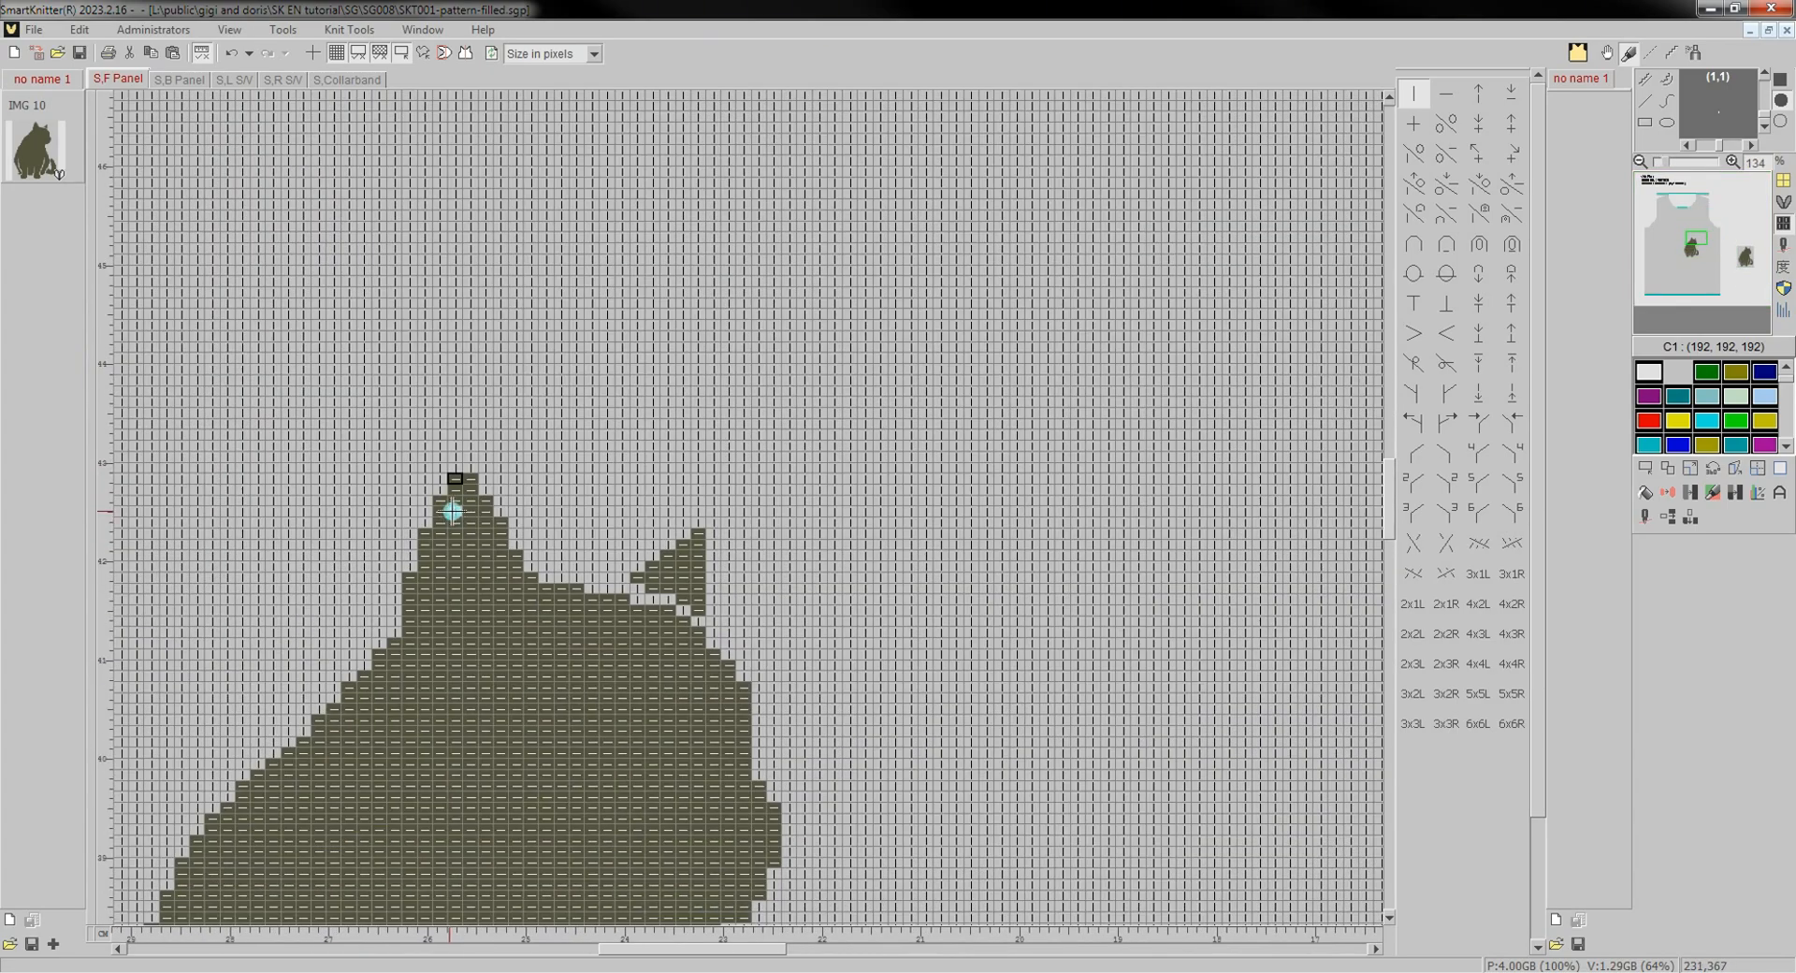
pyautogui.scroll(4, 452, 511)
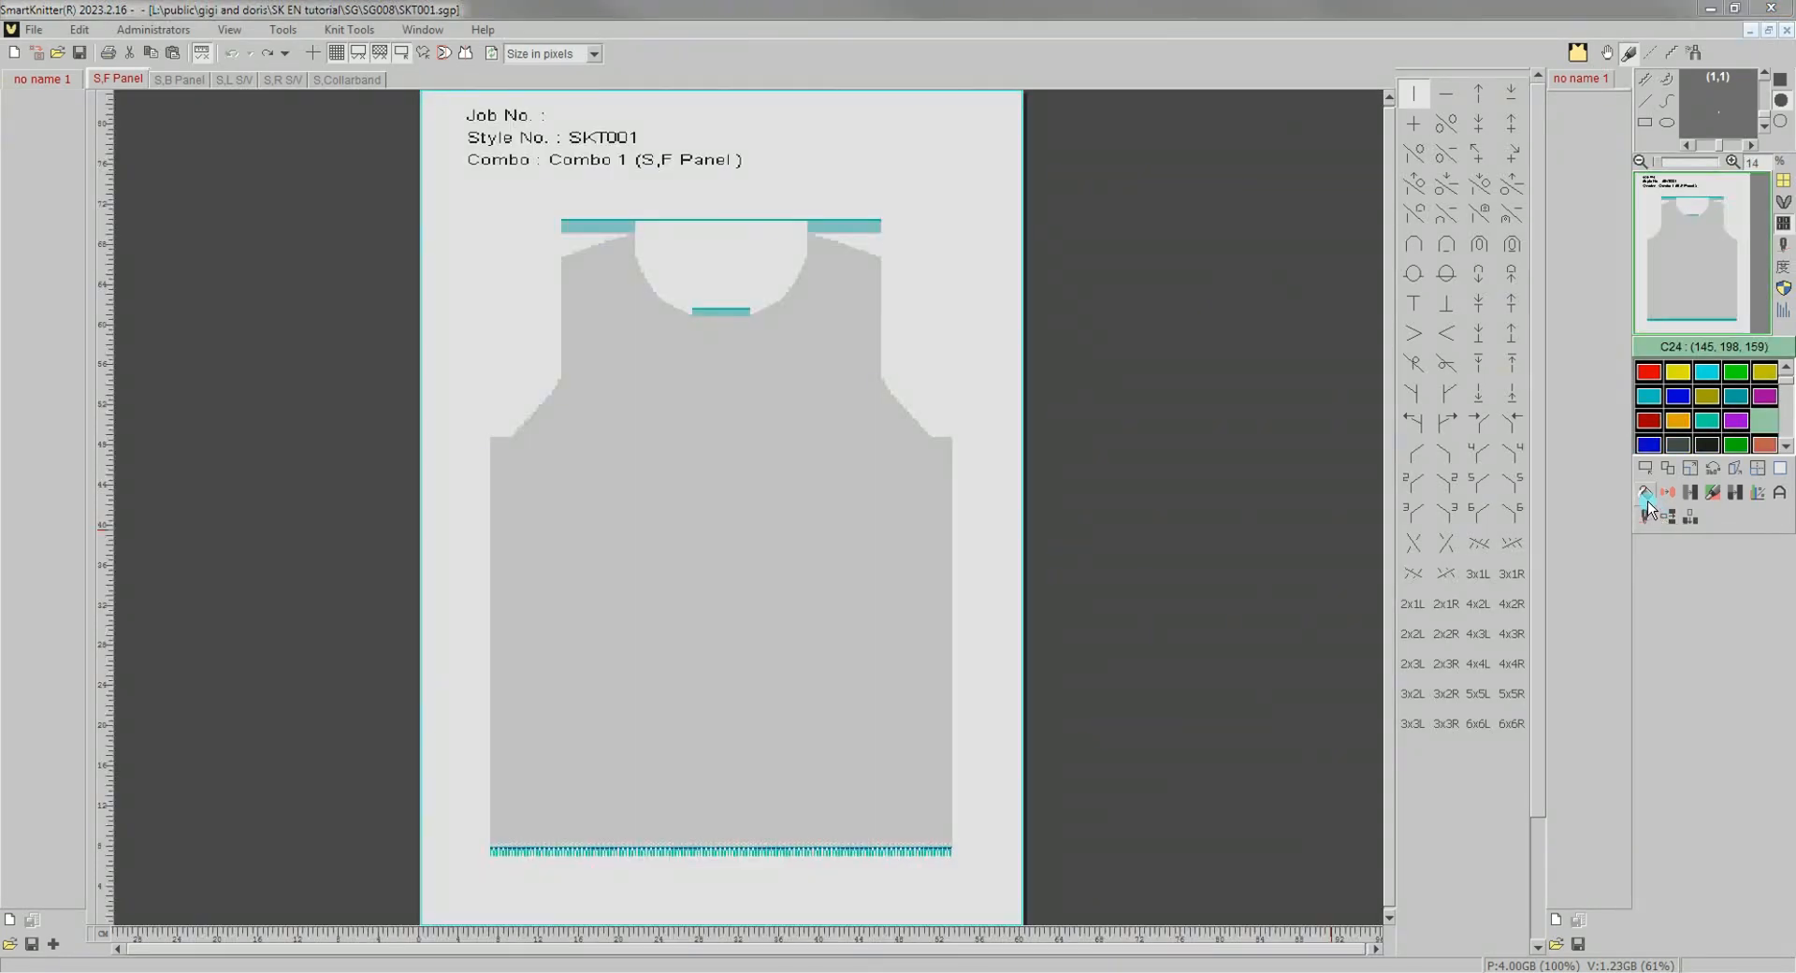
# In the SKT001 file, start a gradient fill on the front panel with a light green C24 node in its lower middle.
pyautogui.click(1646, 501)
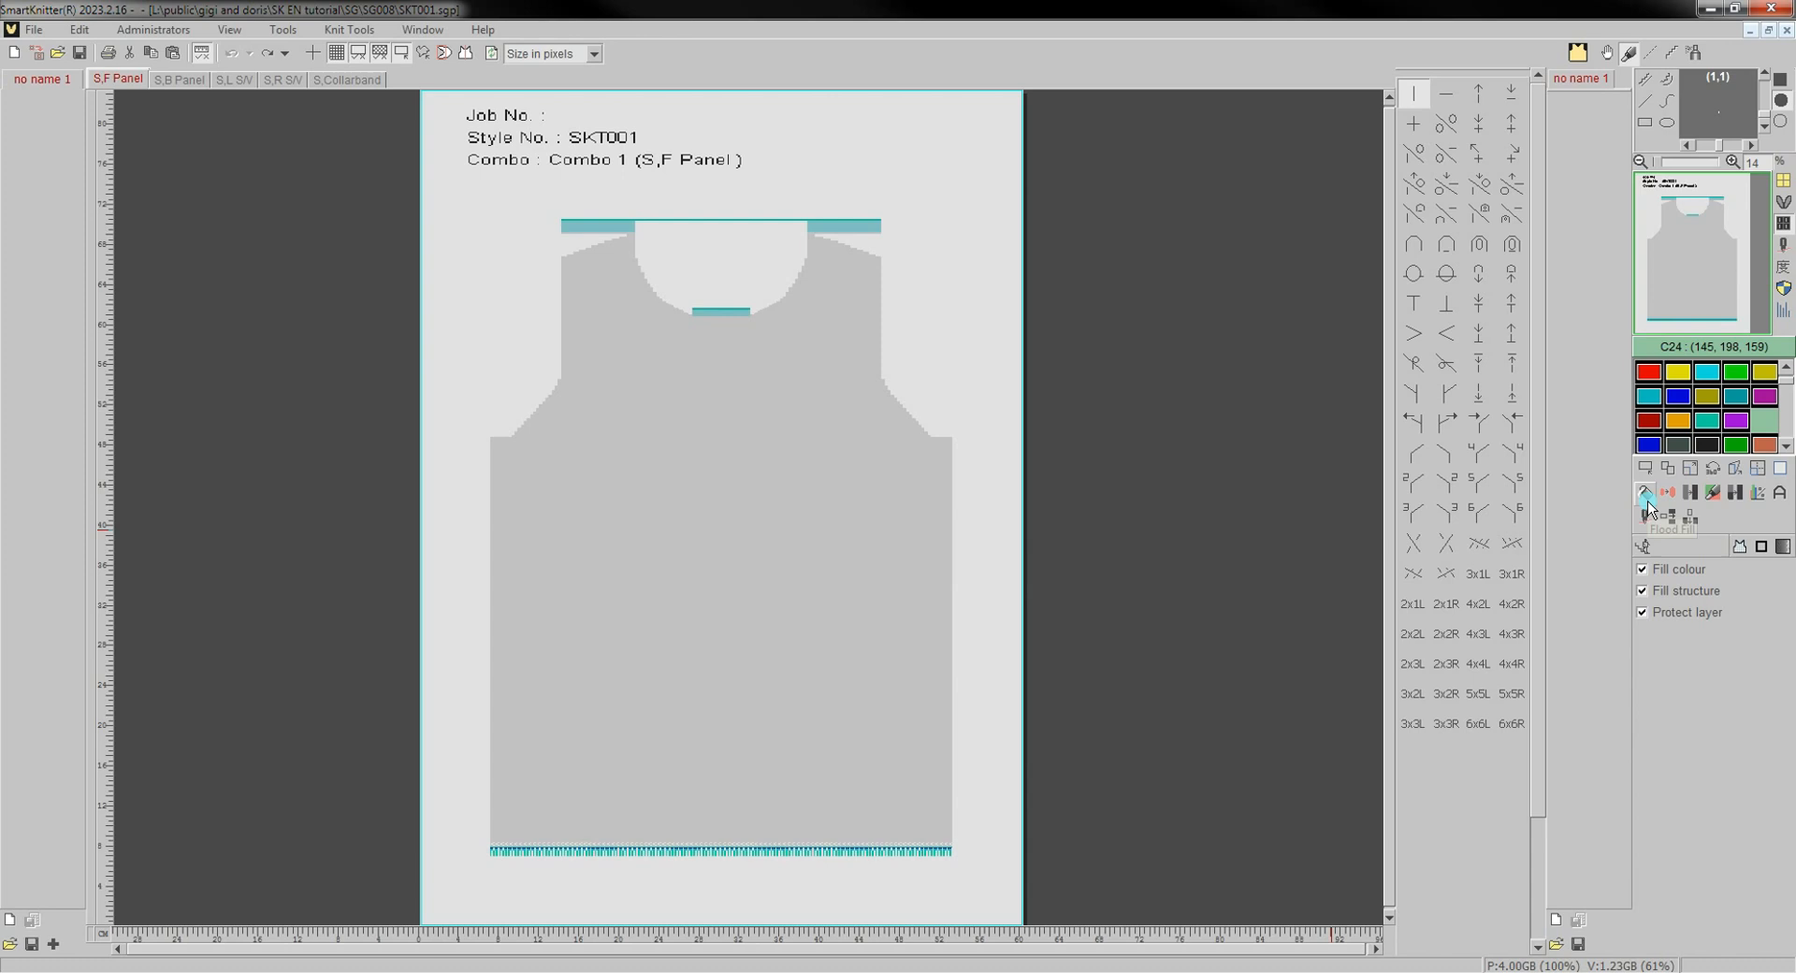
pyautogui.click(1784, 552)
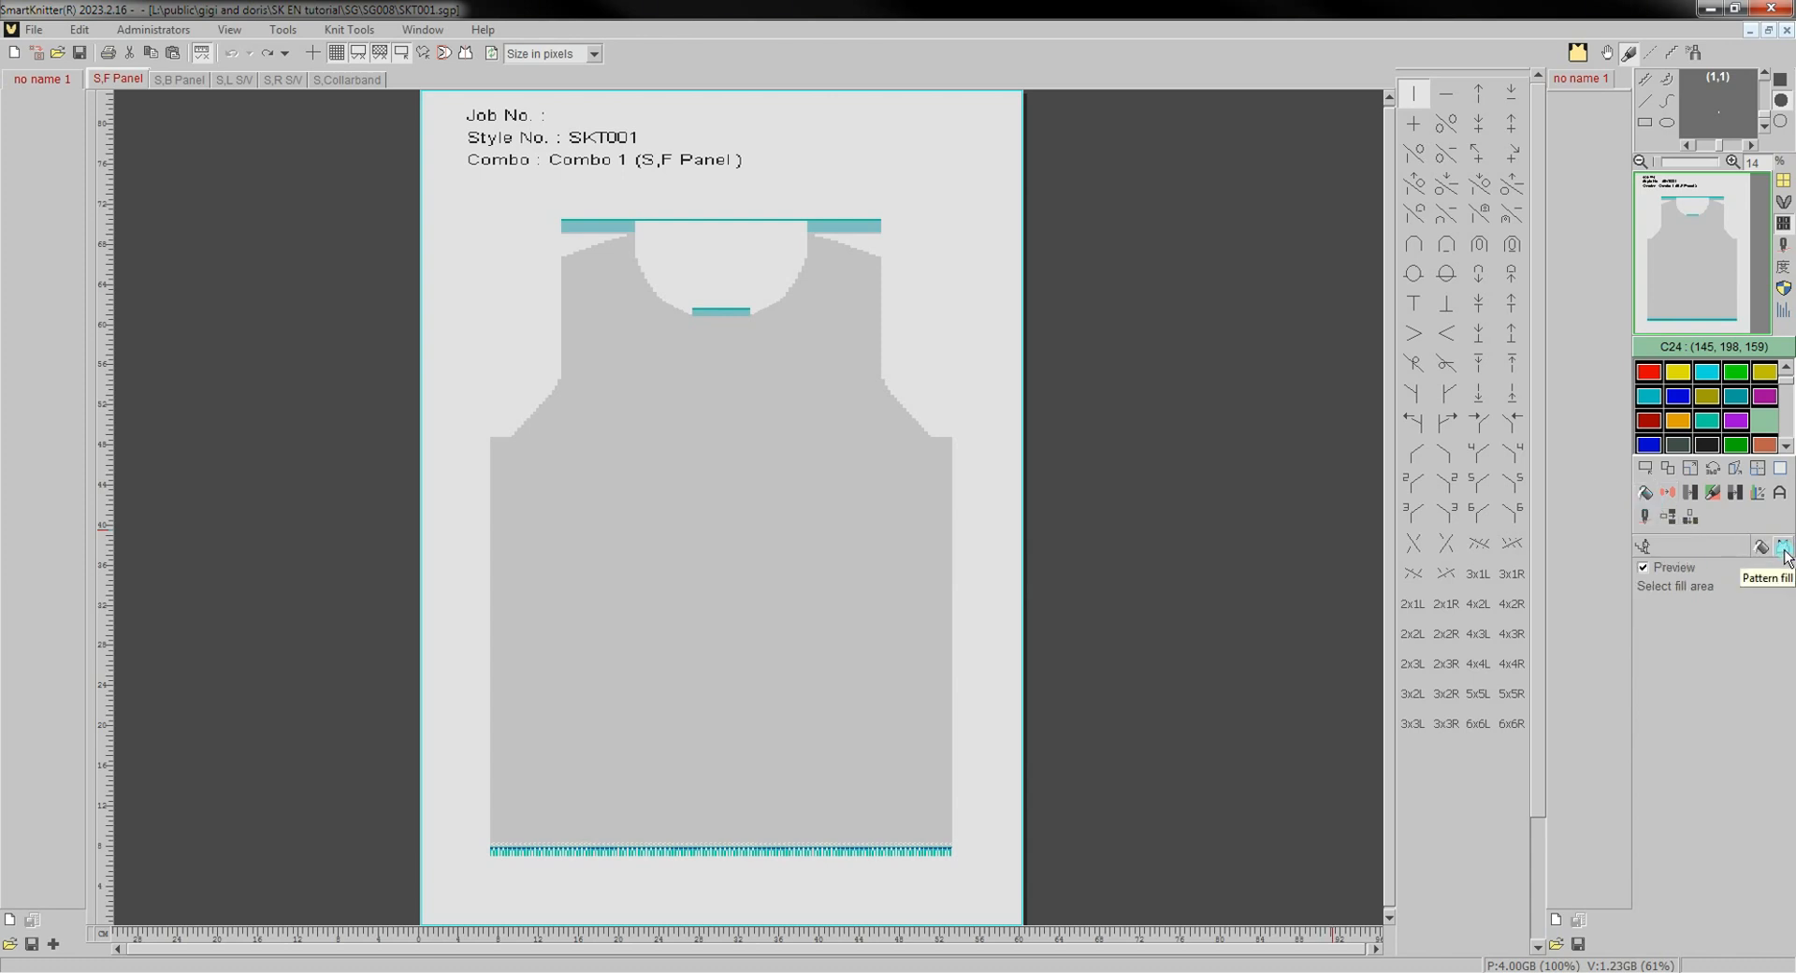
pyautogui.click(719, 576)
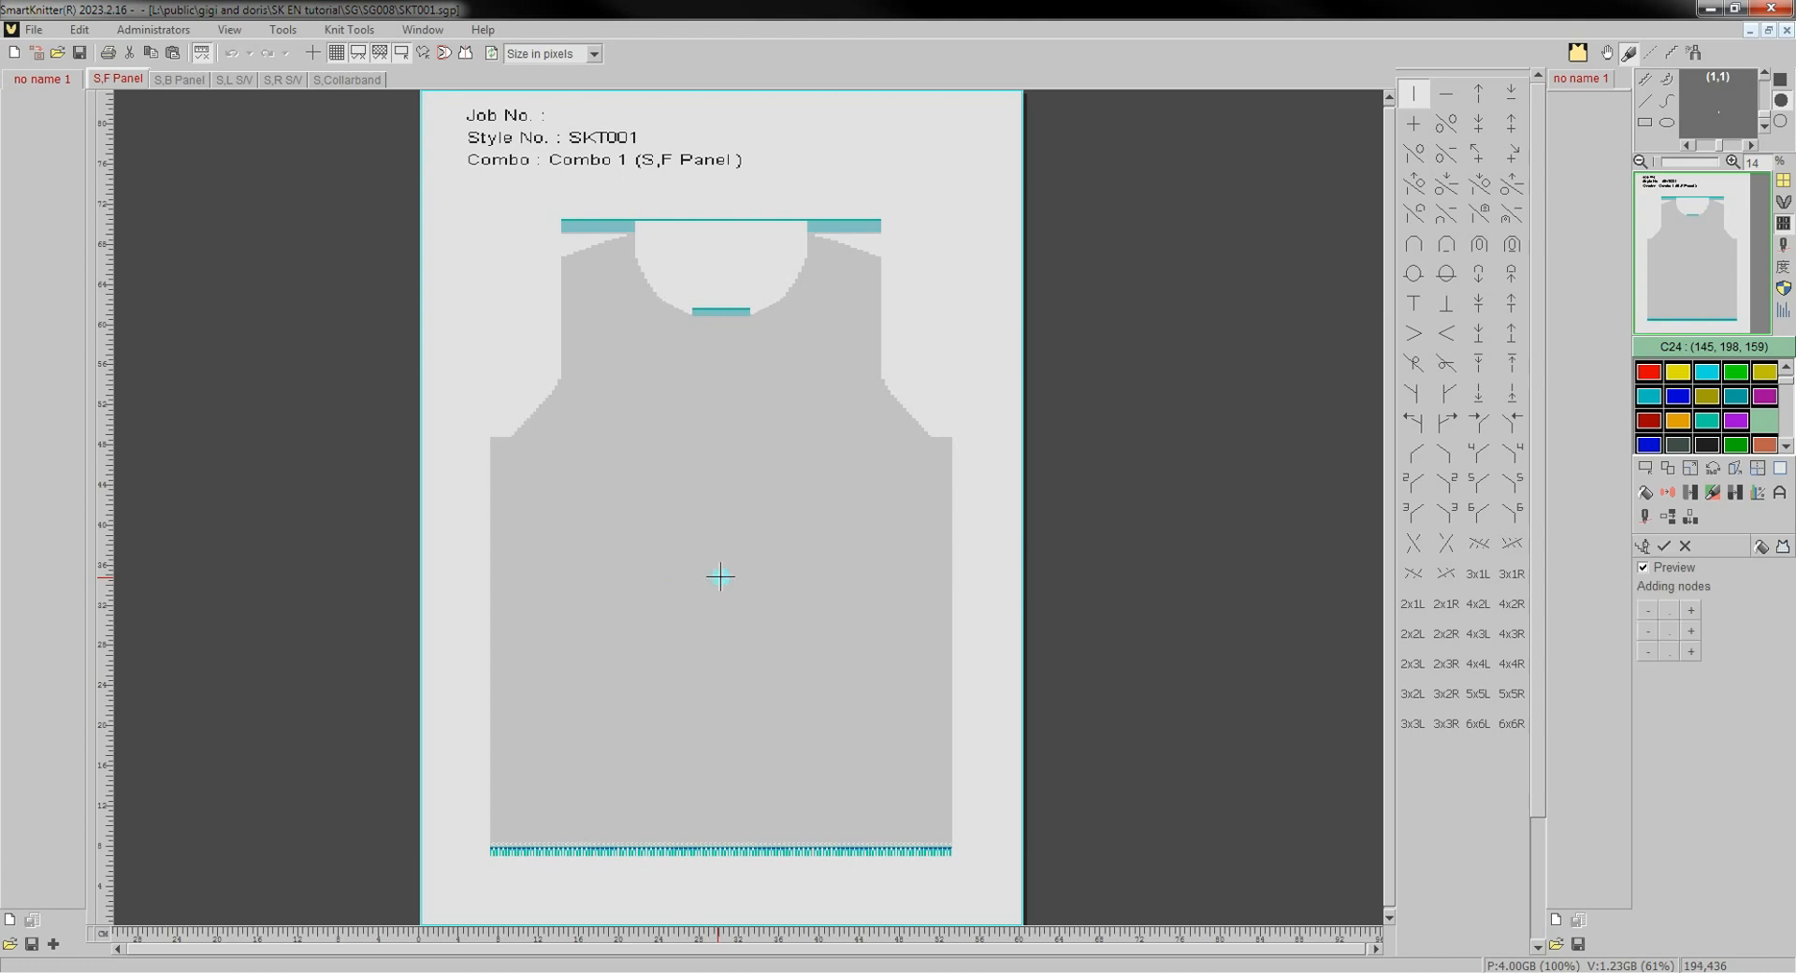
pyautogui.click(1764, 426)
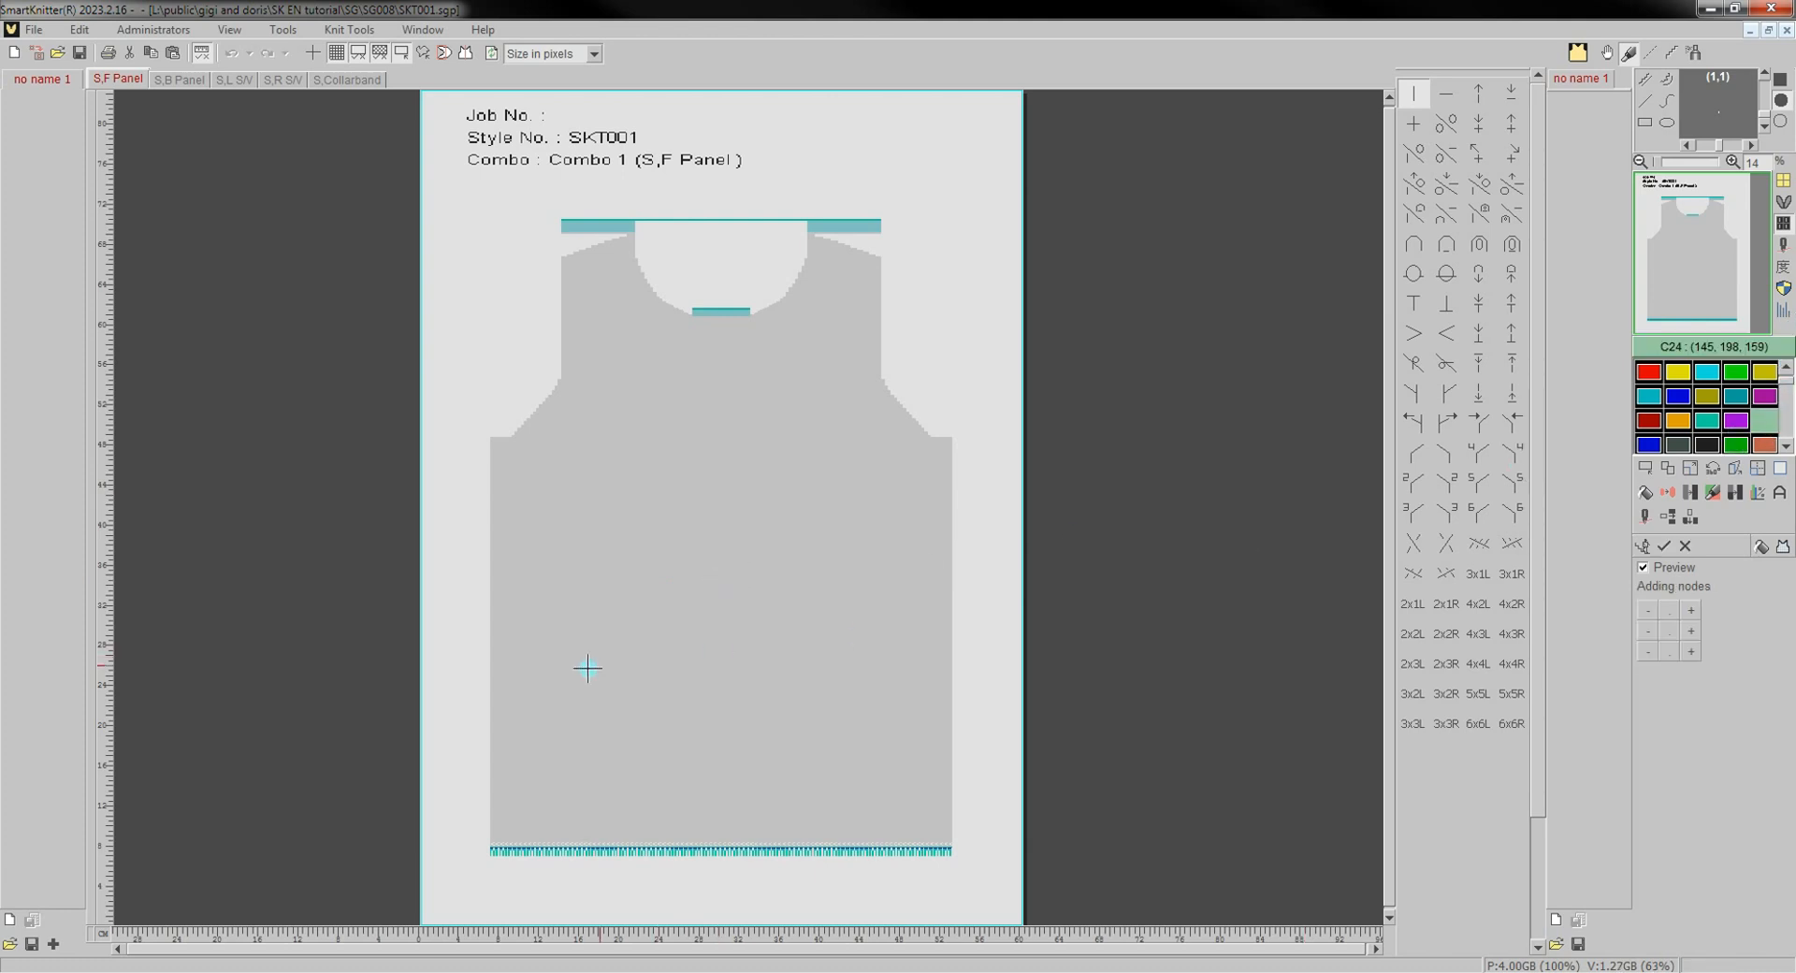
pyautogui.click(722, 657)
# Add a dark green C26 gradient node just below the neckline, straight above the first, and finish adding nodes.
pyautogui.click(1670, 441)
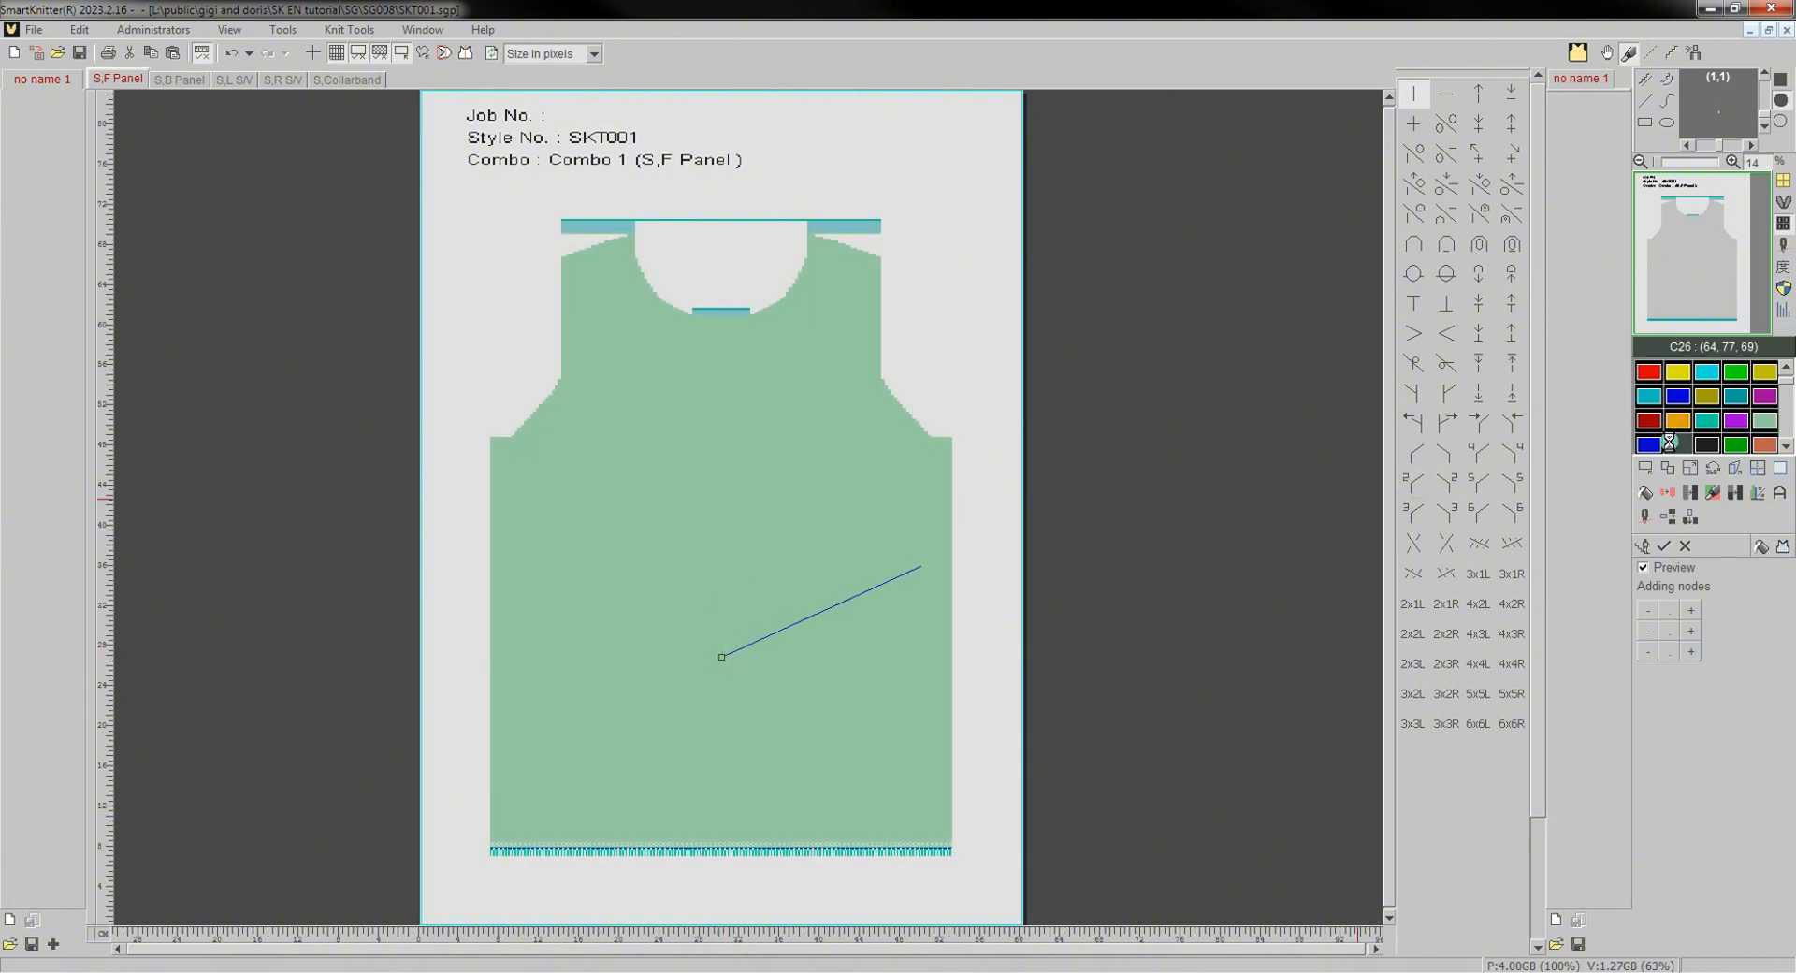
pyautogui.click(727, 335)
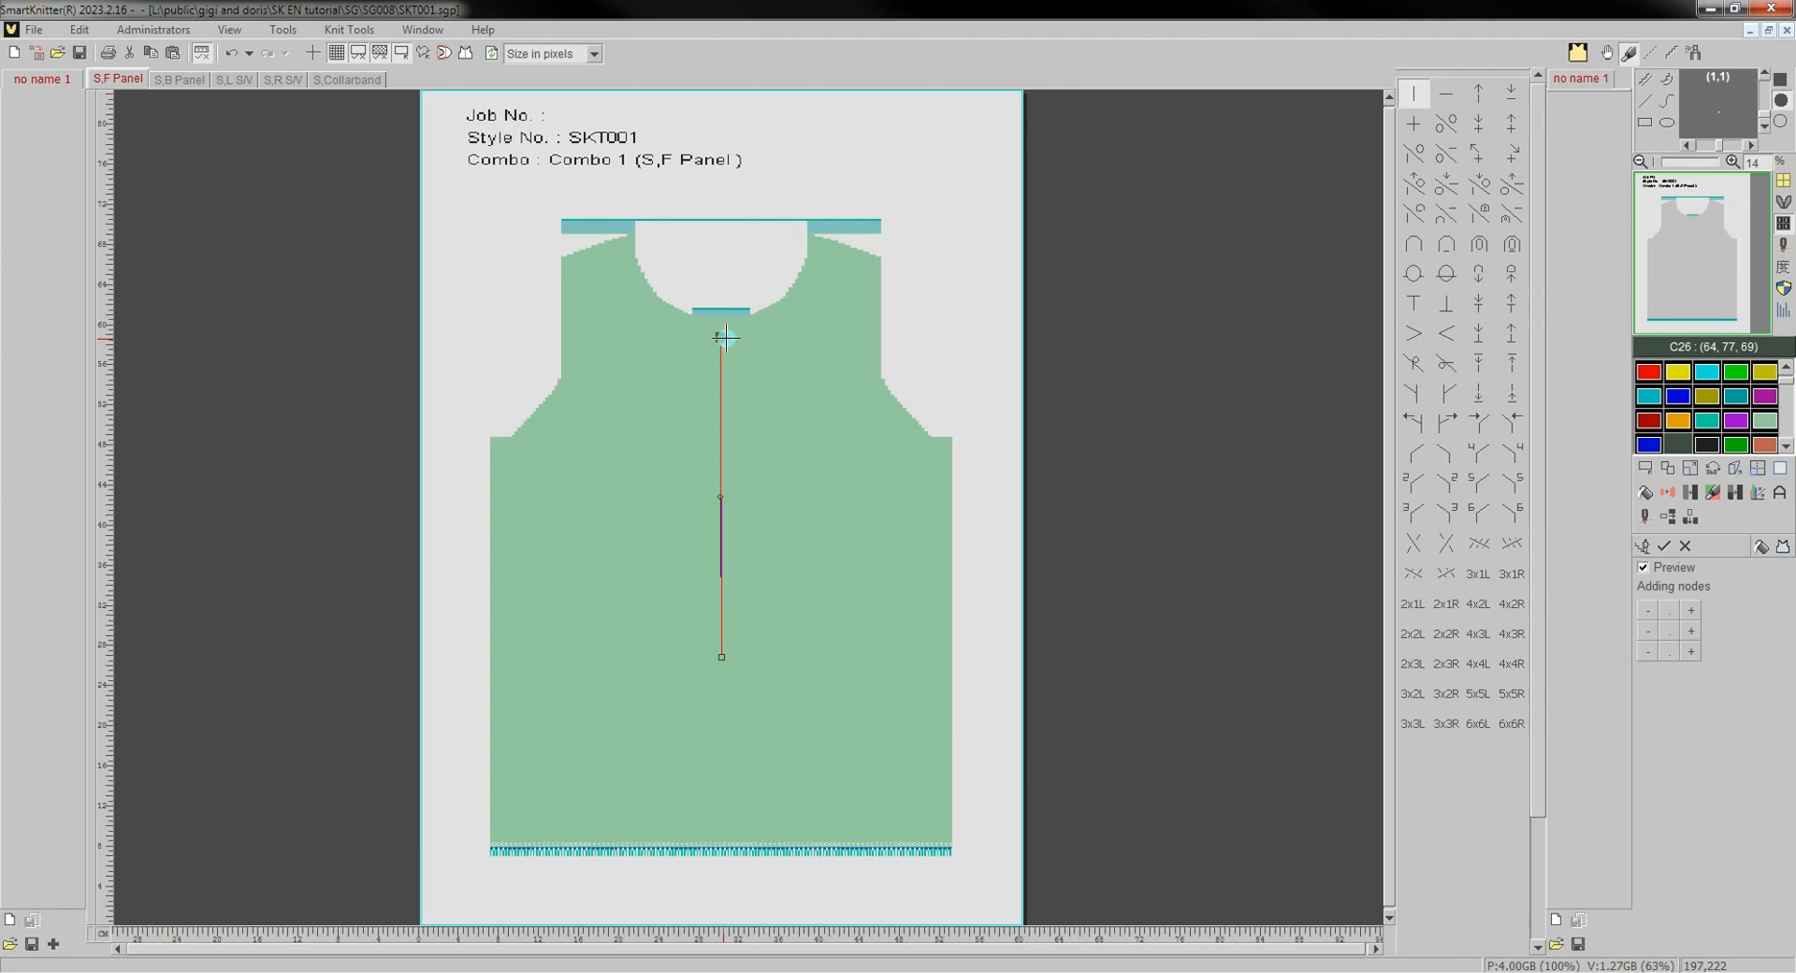
pyautogui.rightClick(726, 338)
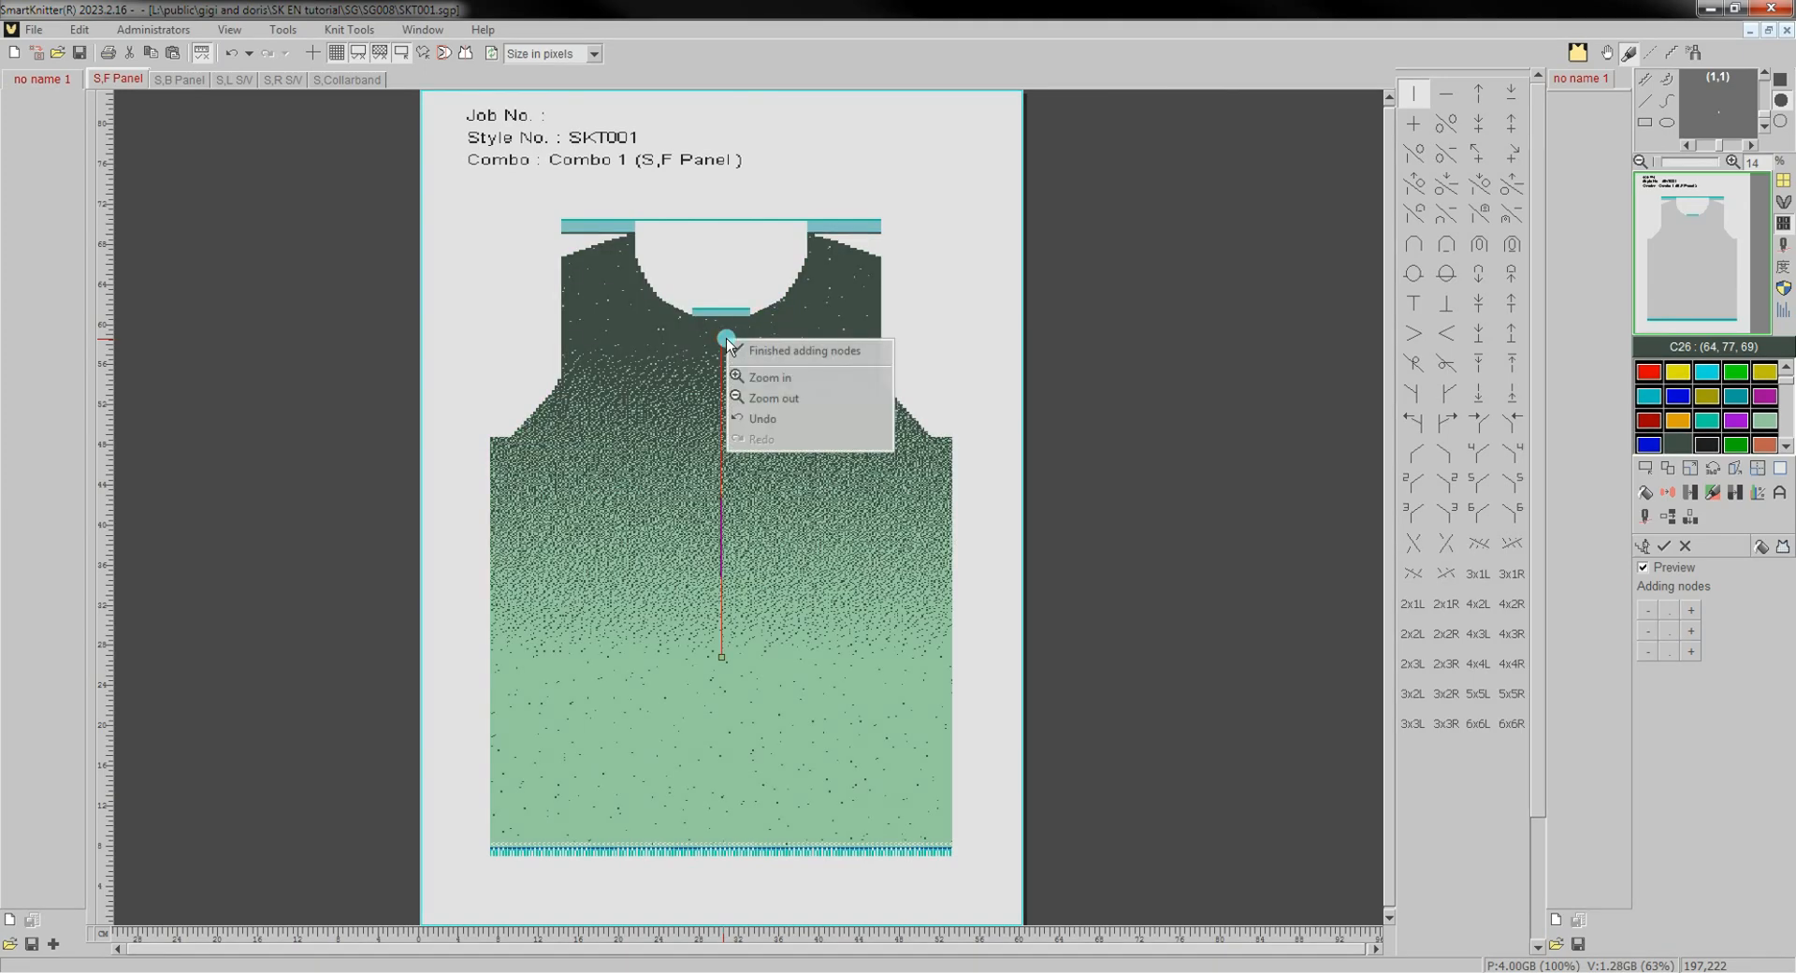
pyautogui.rightClick(727, 338)
pyautogui.click(758, 351)
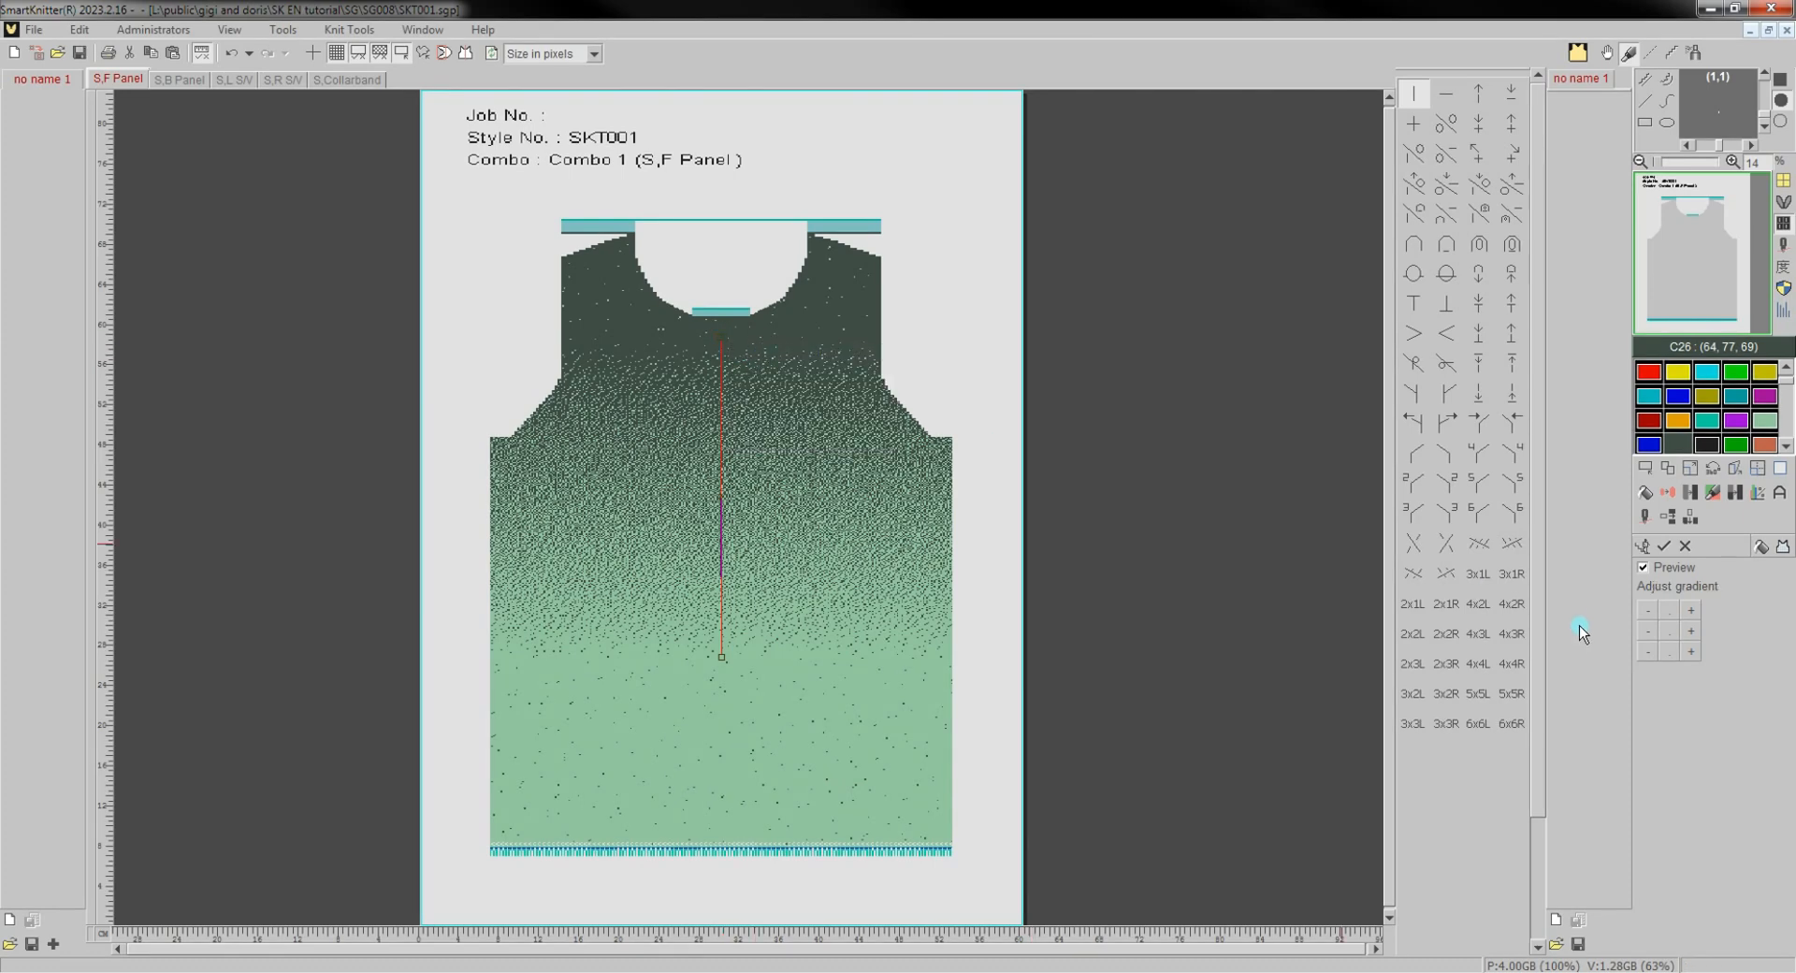
# Increase the first gradient adjustment, decrease the second and third, and apply the gradient to the front panel.
pyautogui.click(1697, 609)
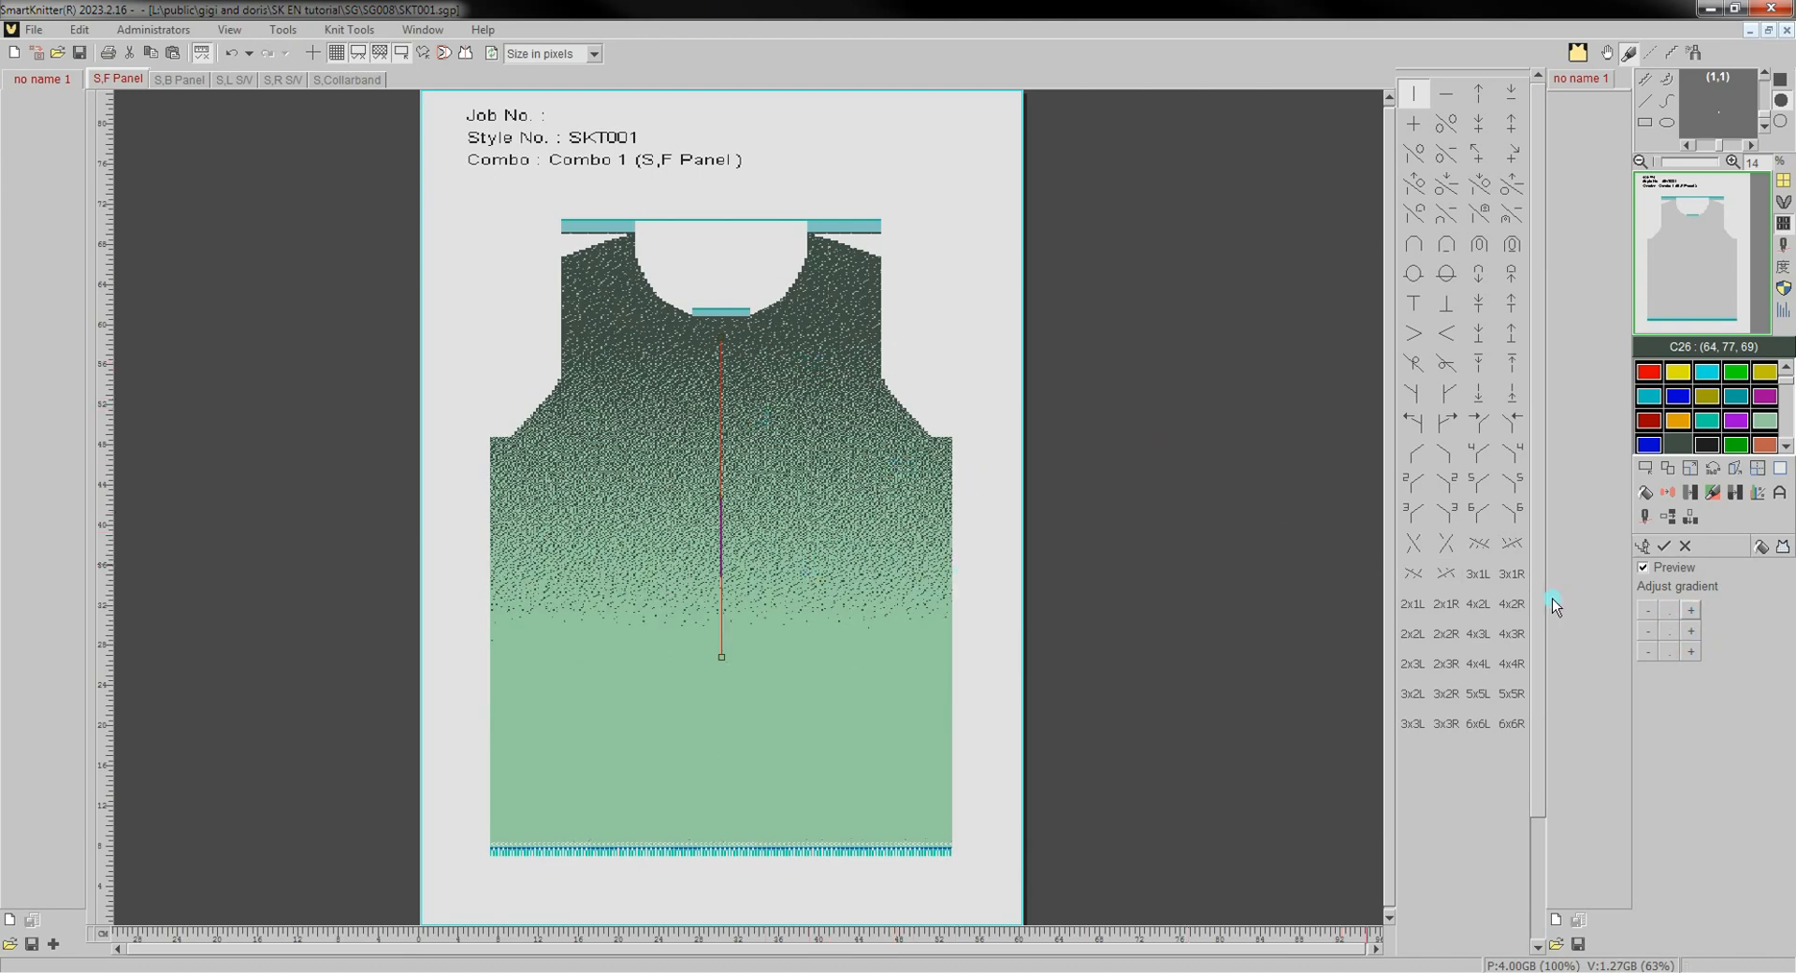
pyautogui.click(1651, 634)
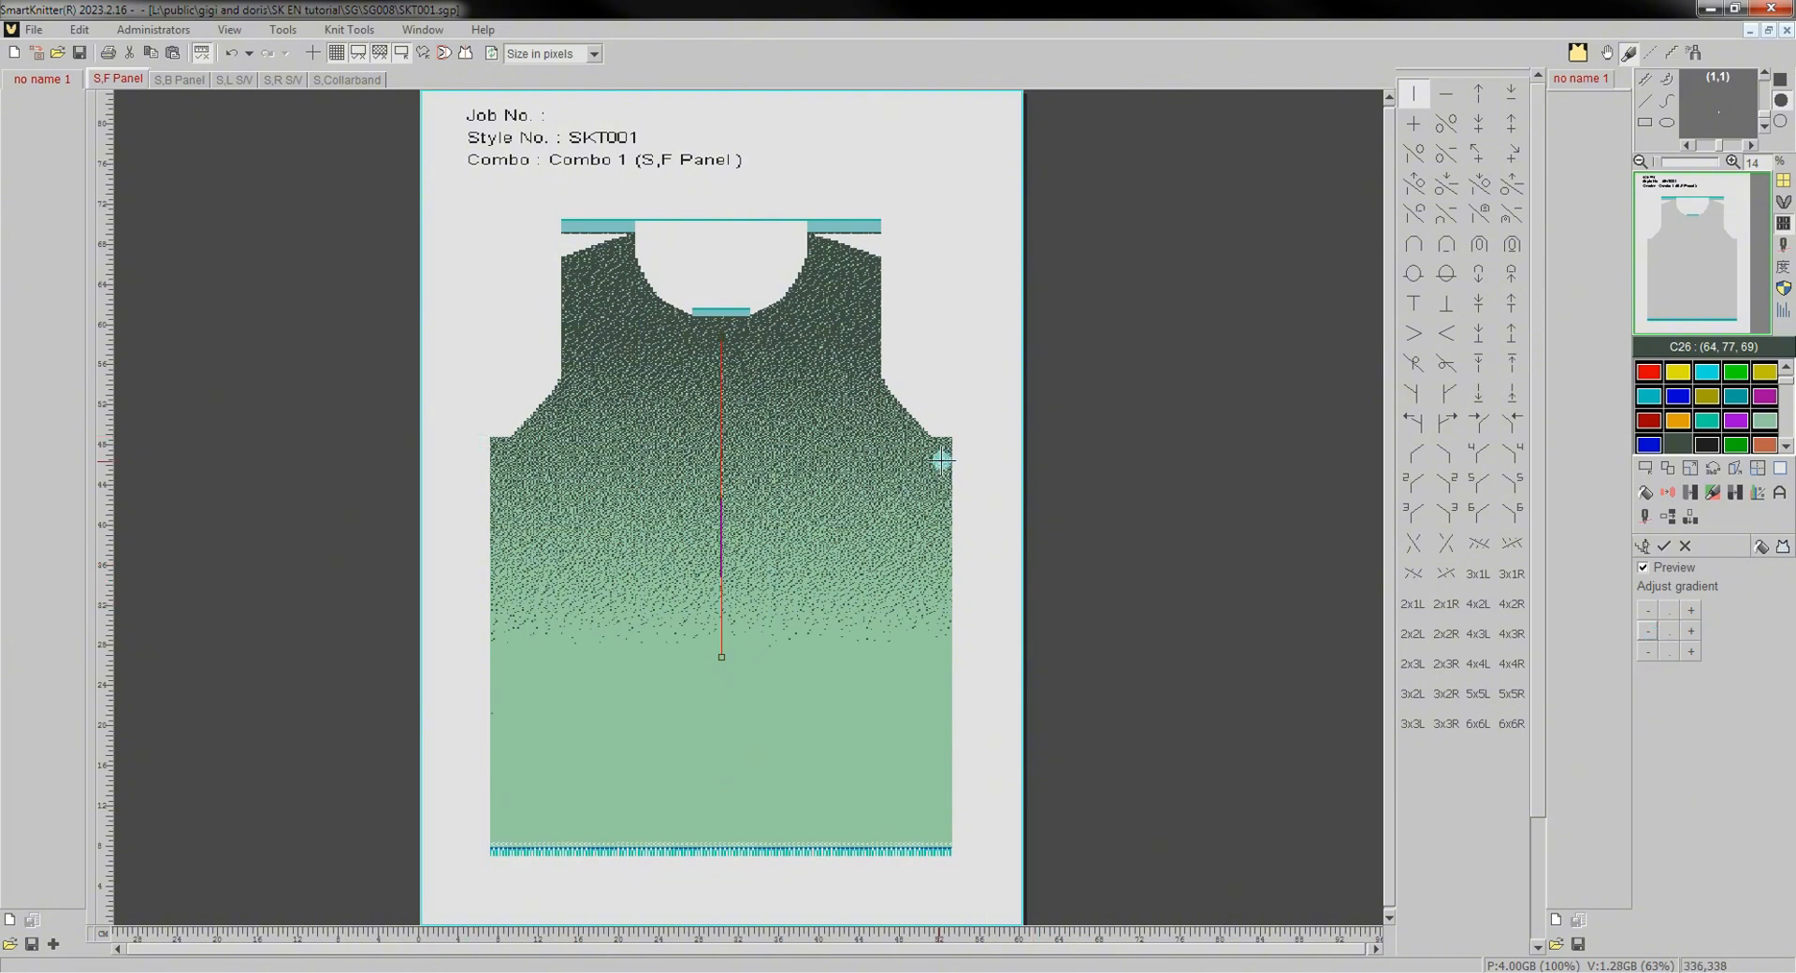
pyautogui.click(1646, 654)
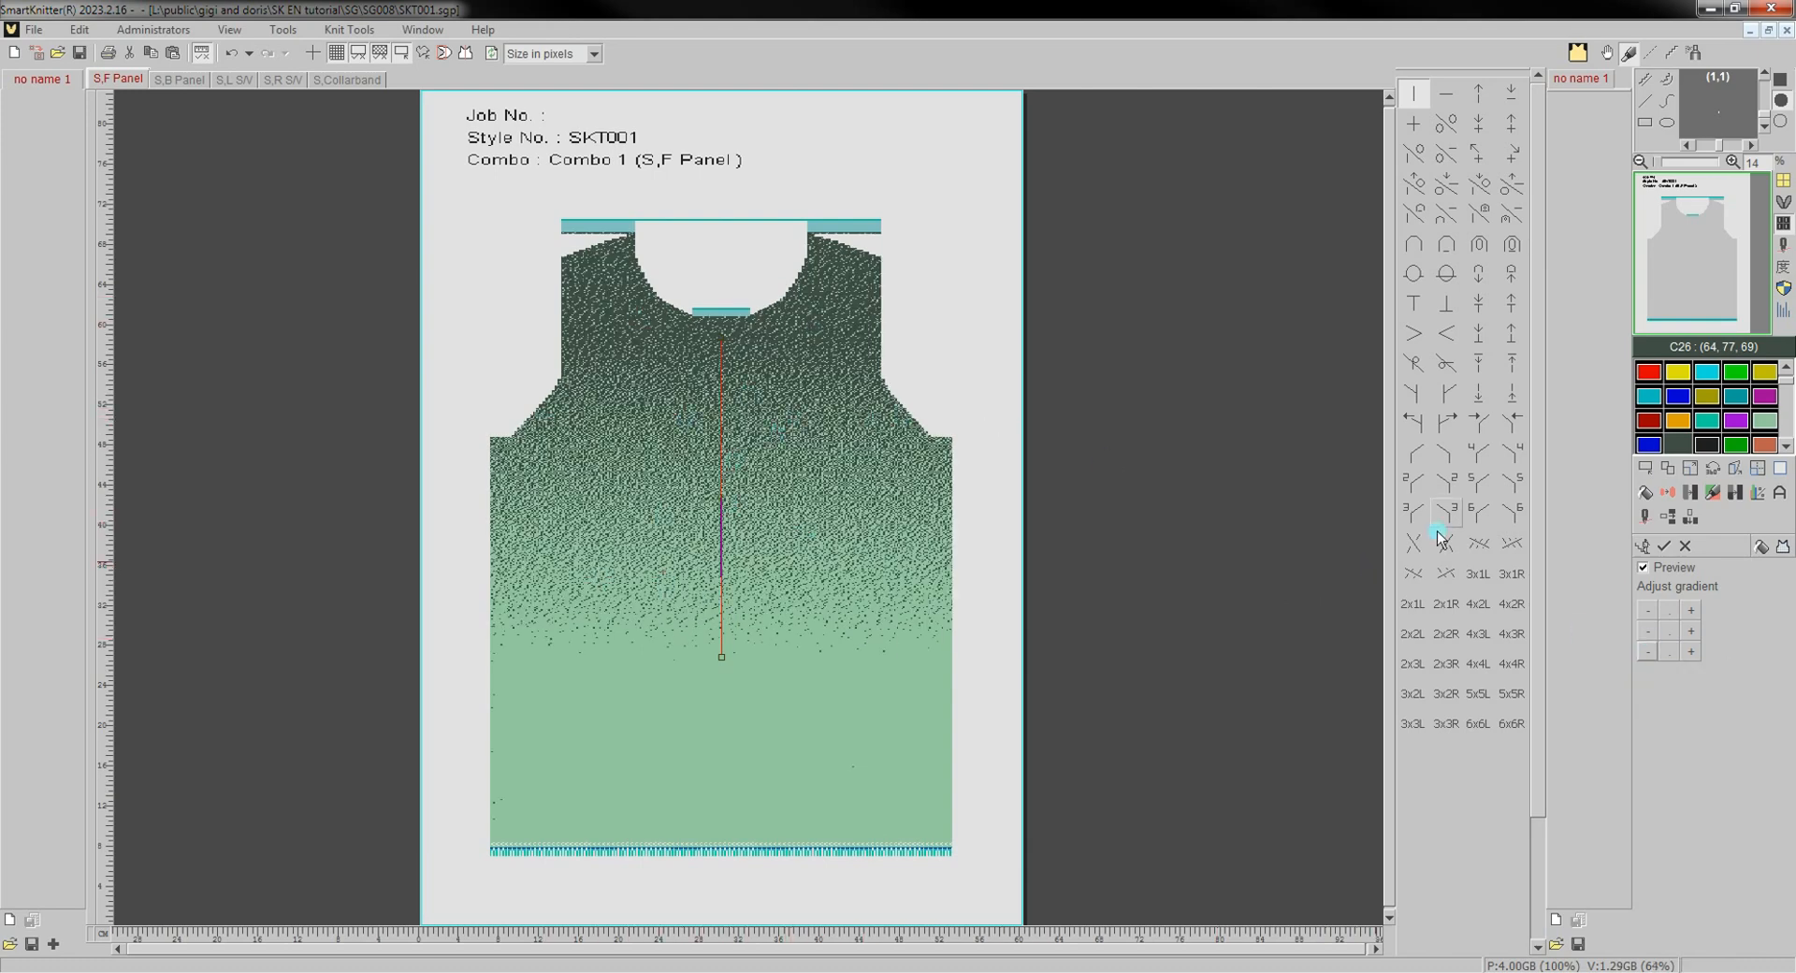
pyautogui.click(1666, 550)
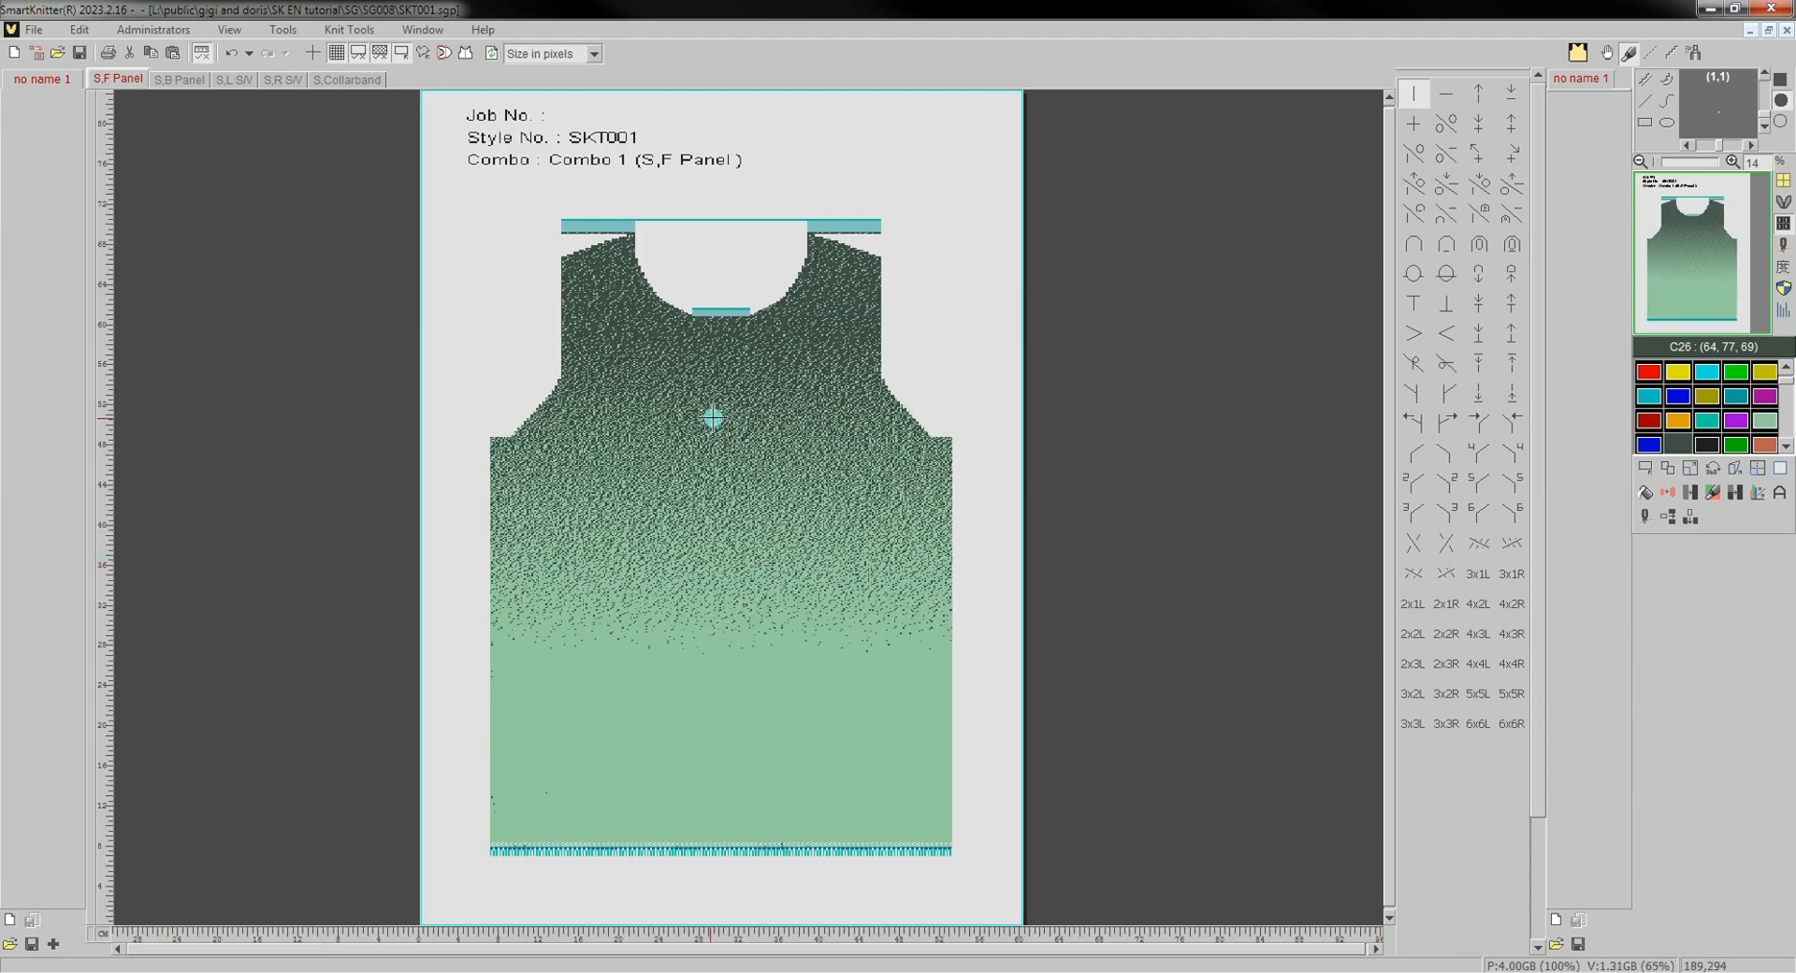
# Show the panel as simulated knit stitches and examine the green colour gradient up close and as a whole.
pyautogui.click(1784, 206)
pyautogui.scroll(4, 692, 406)
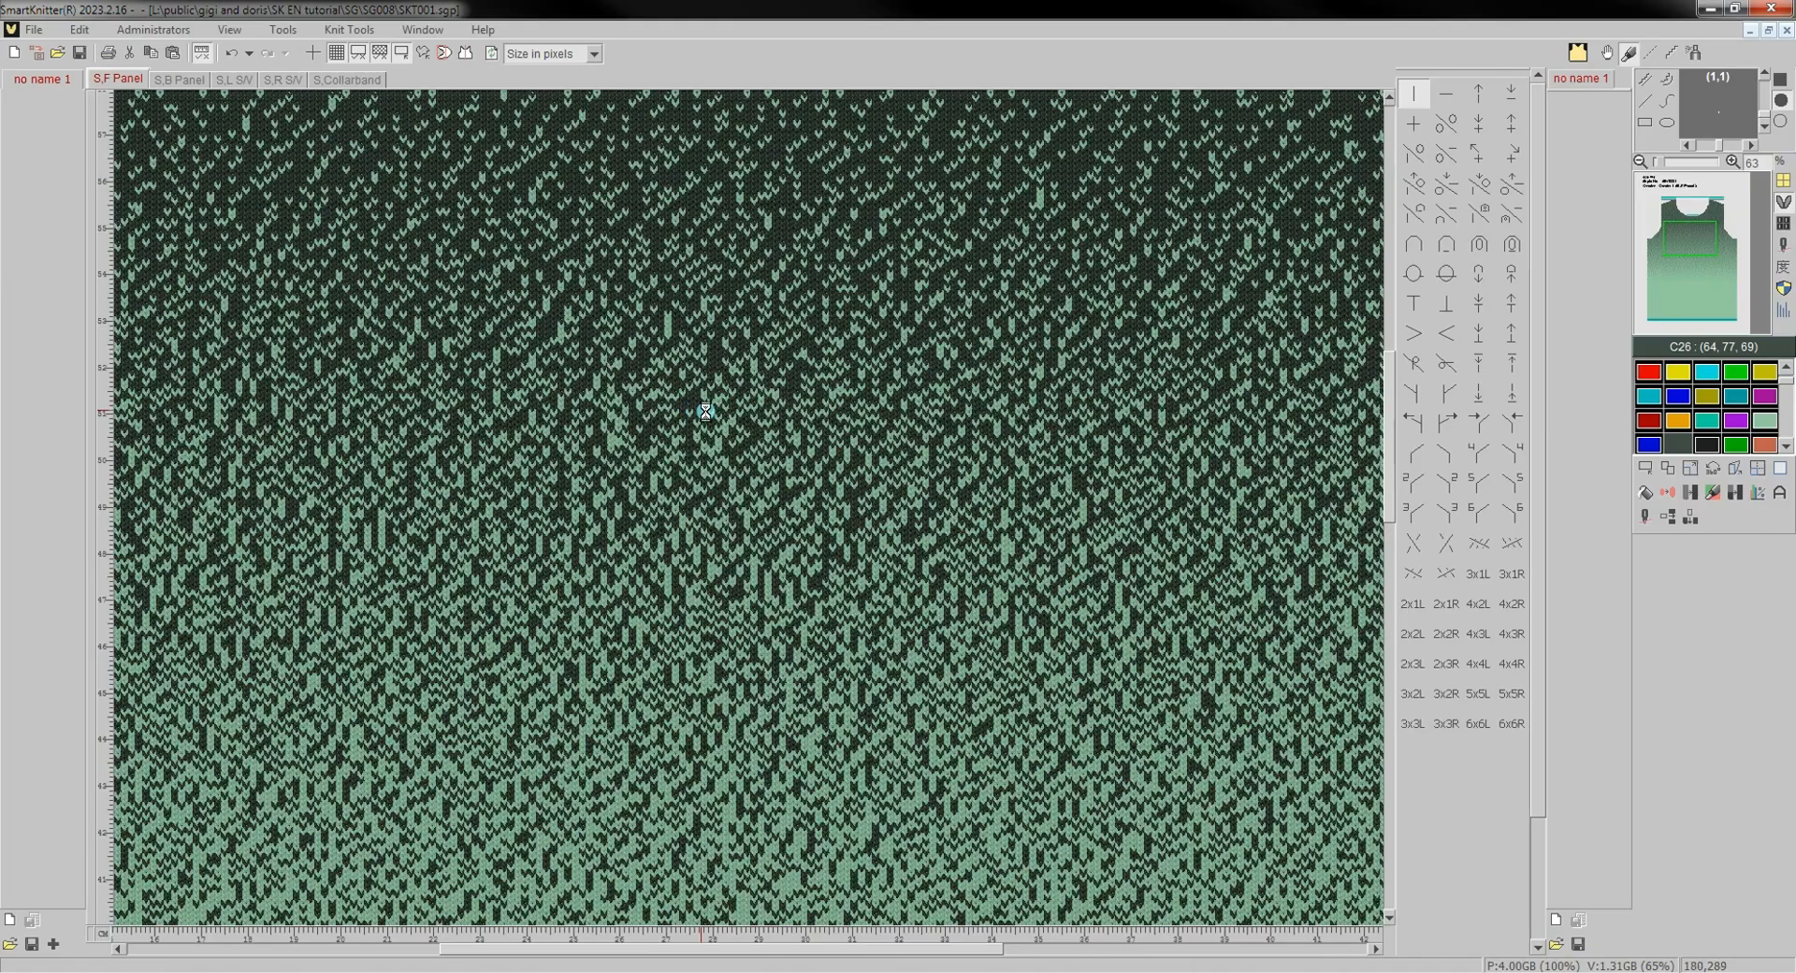
pyautogui.scroll(-3, 692, 406)
pyautogui.scroll(-7, 715, 414)
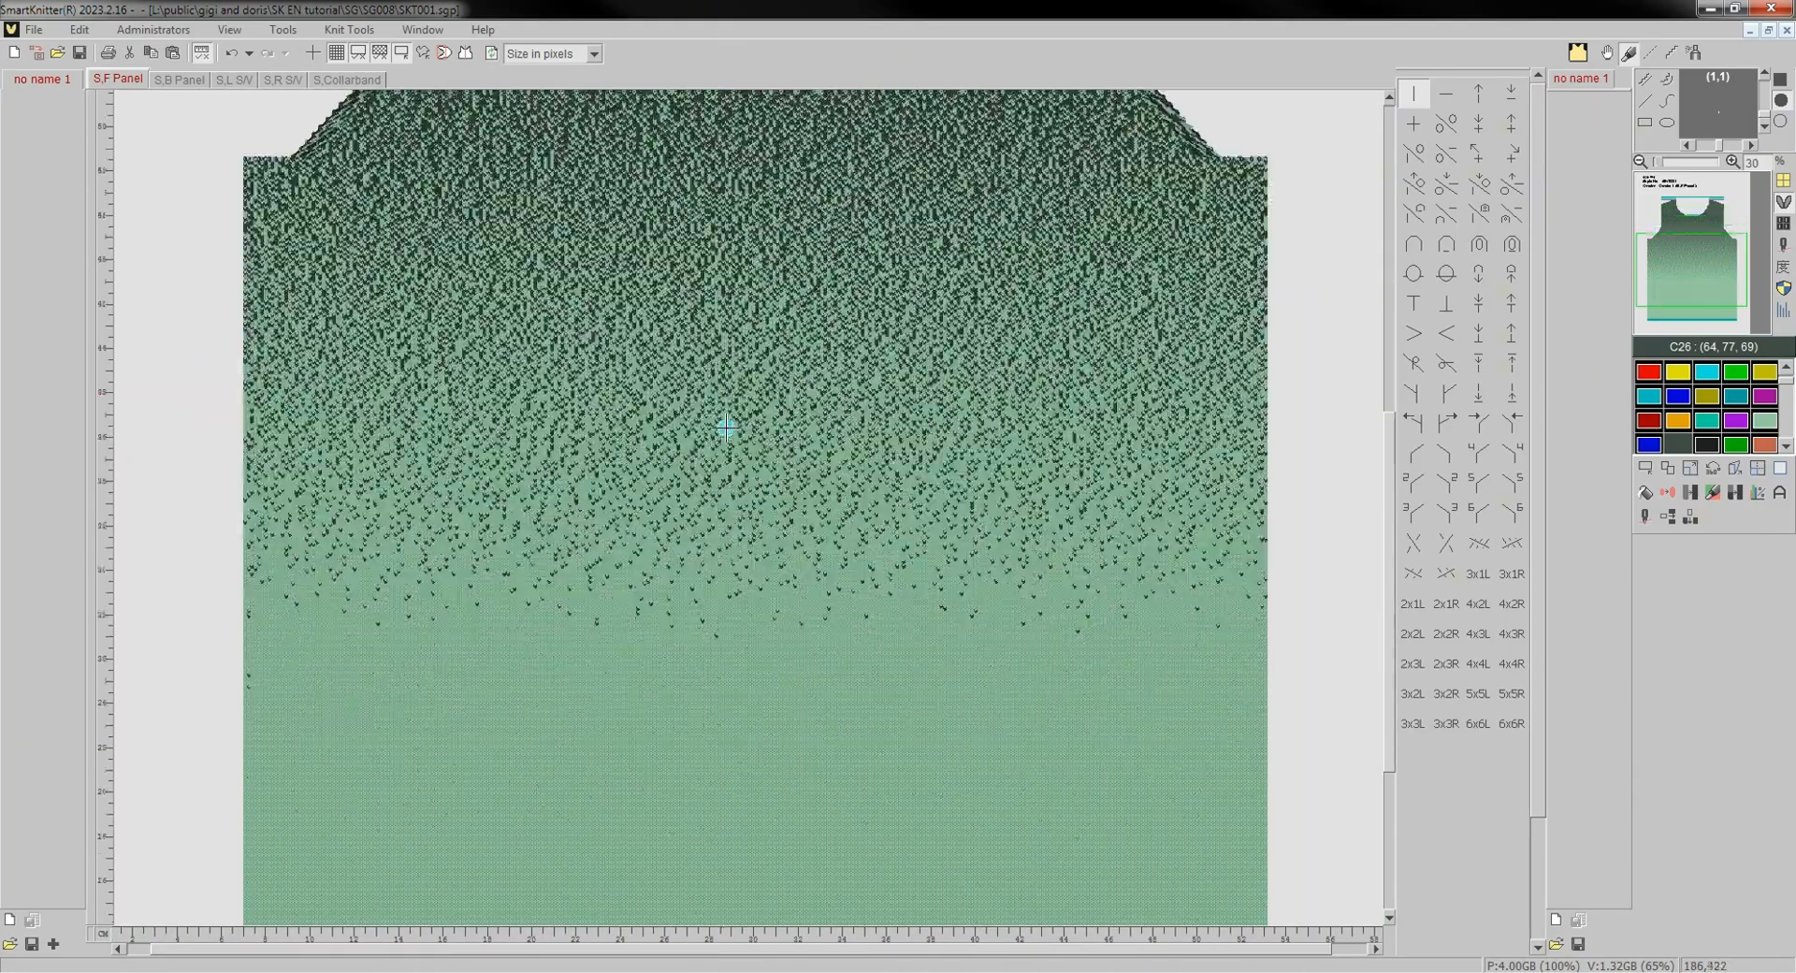
pyautogui.scroll(6, 726, 427)
pyautogui.scroll(5, 726, 428)
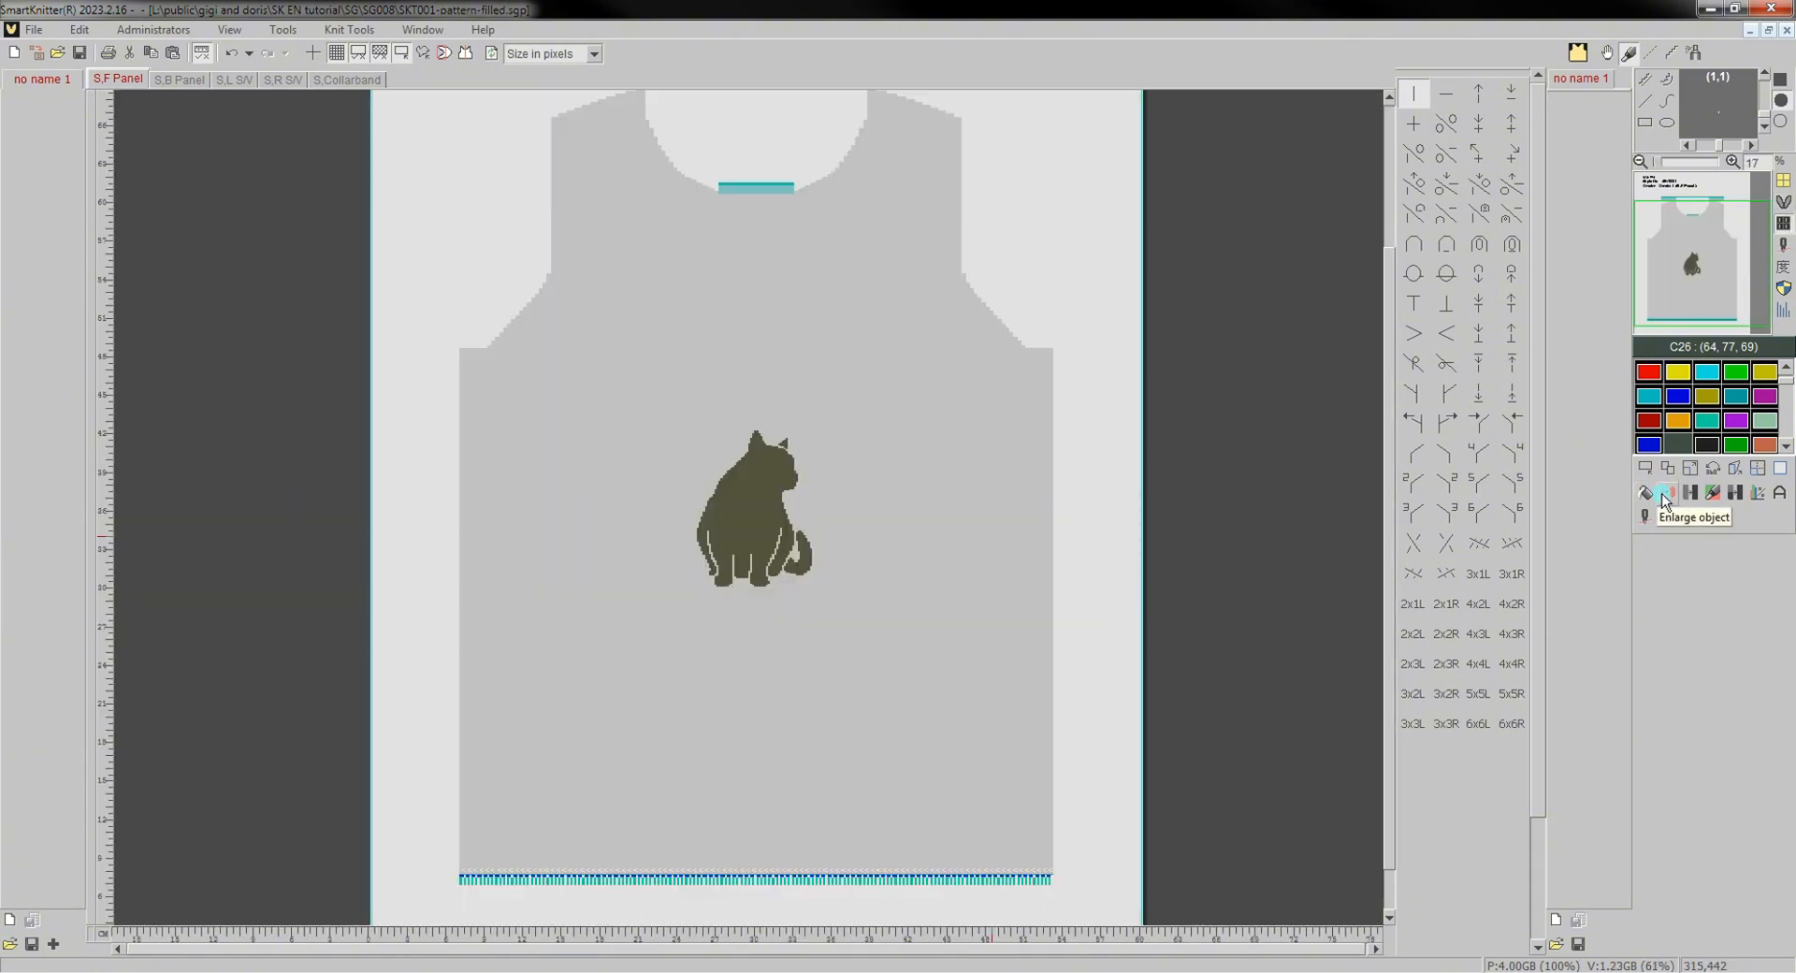
# Outline the cat motif on the front panel with two rounds of yellow C14 and add an inner outline in orange C21.
pyautogui.click(1665, 496)
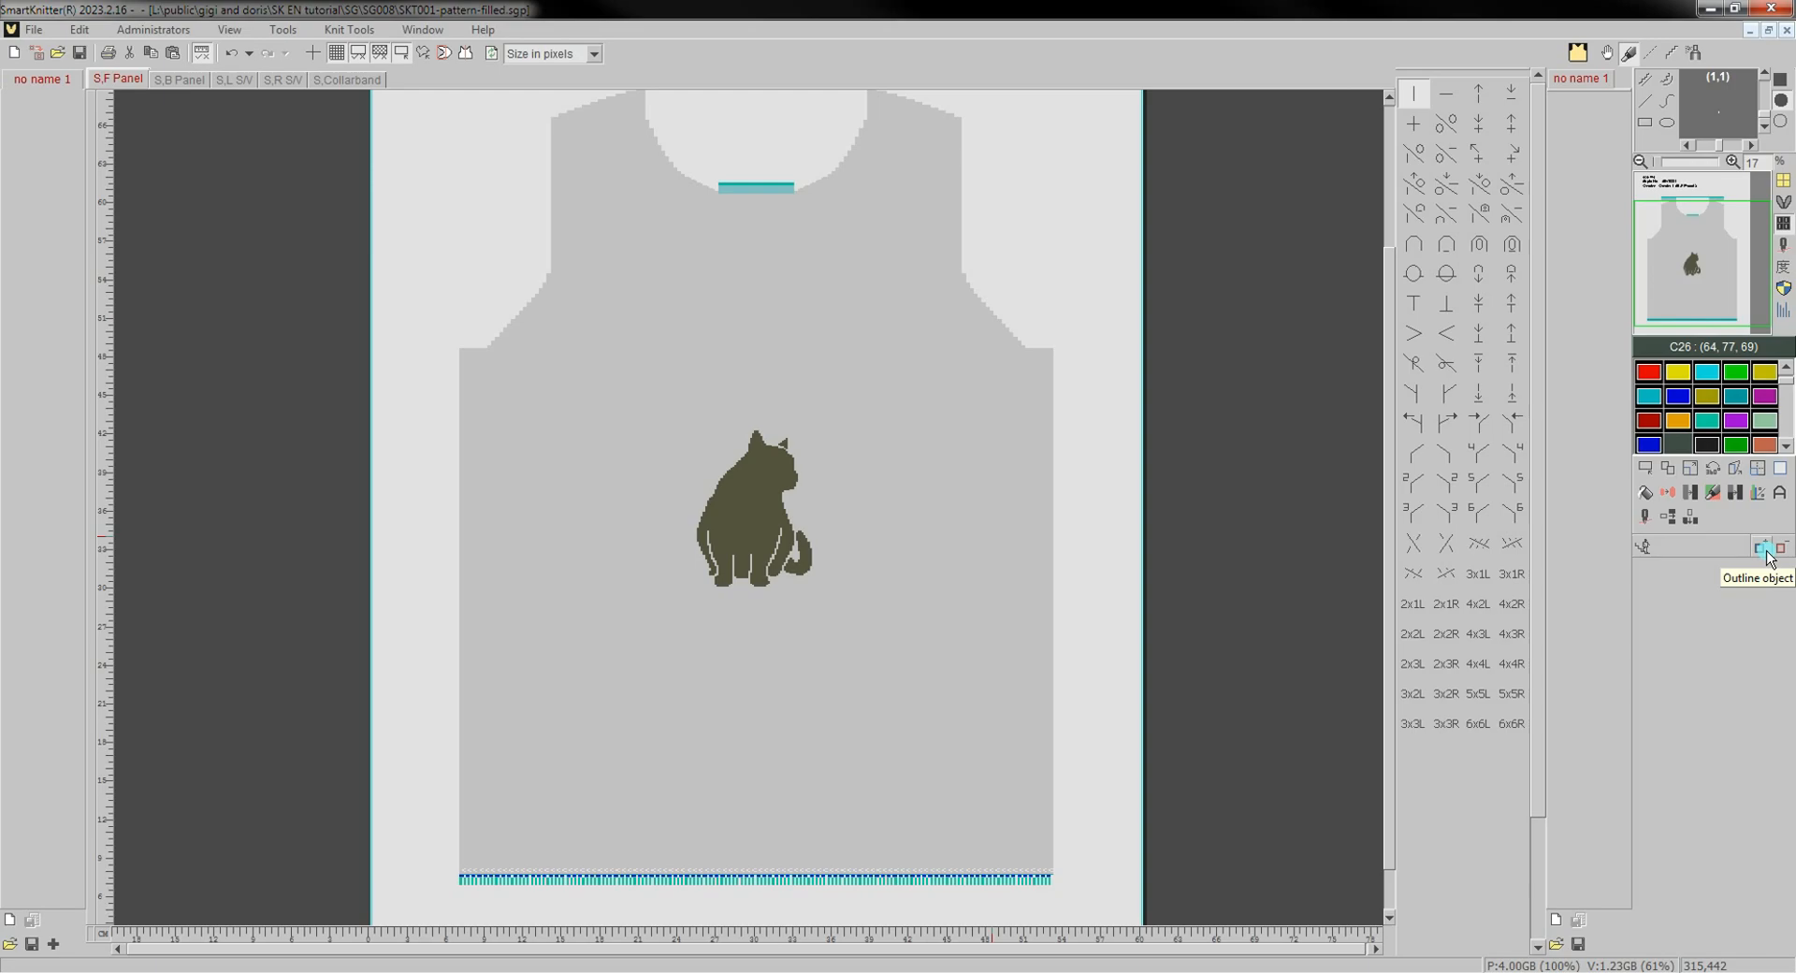
pyautogui.click(1767, 371)
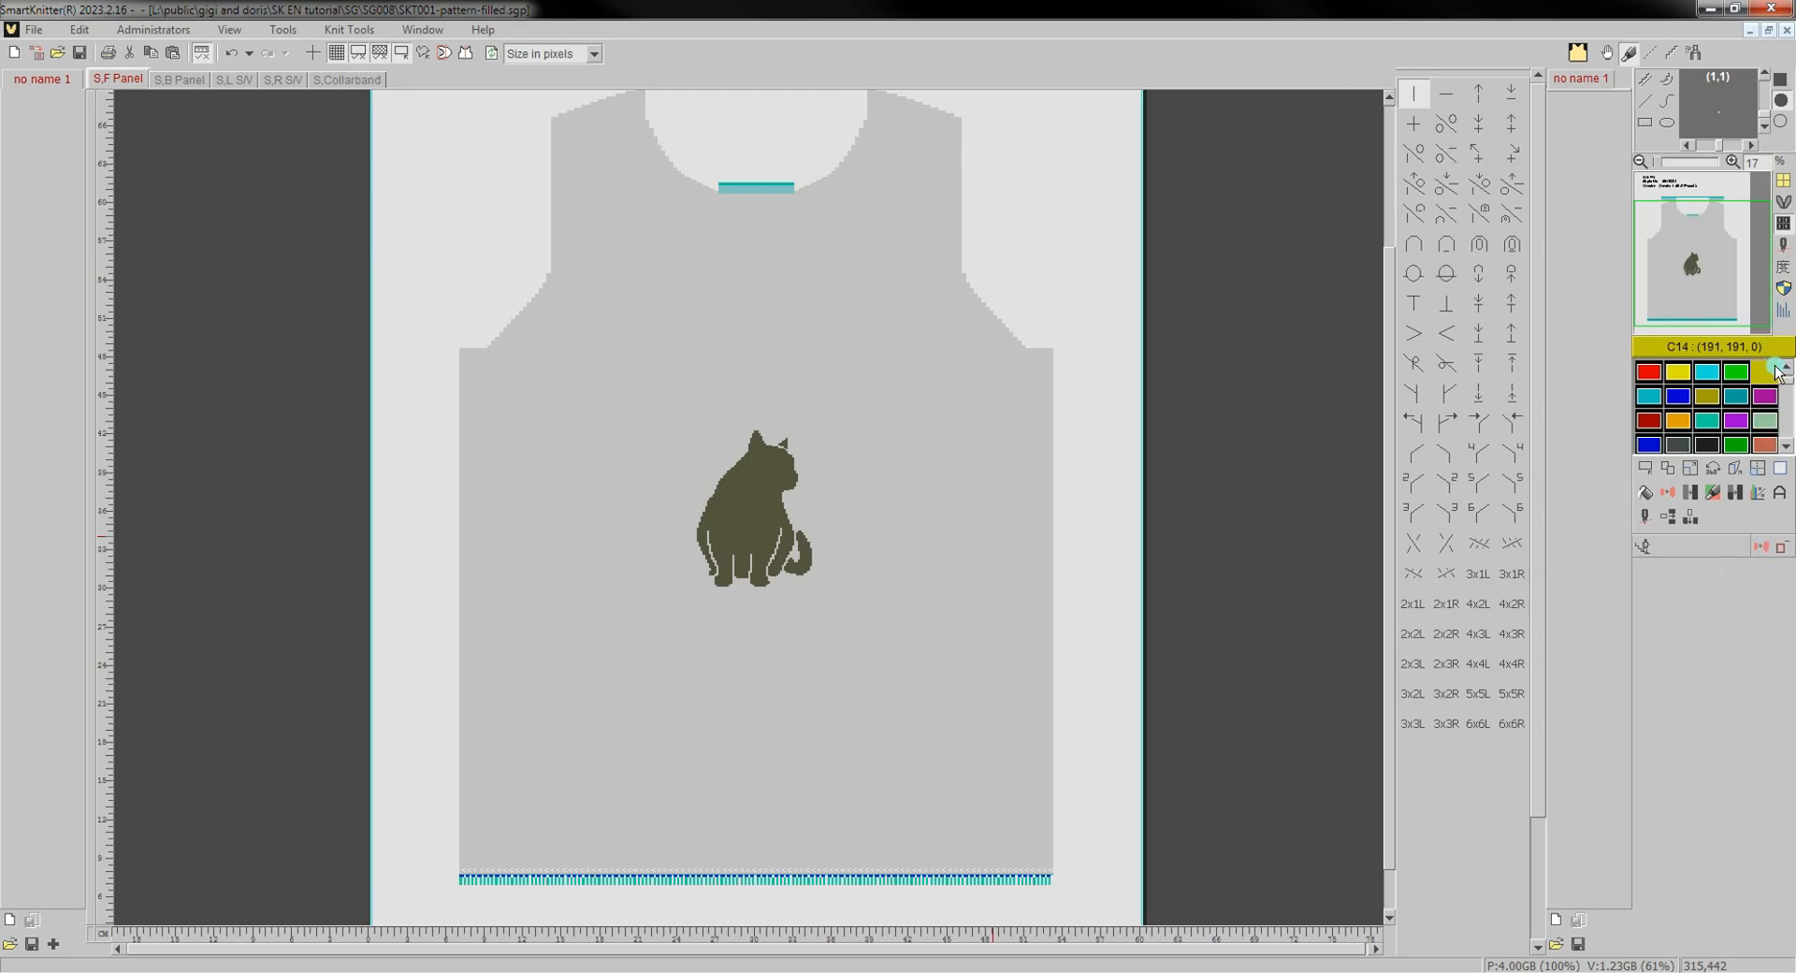
pyautogui.scroll(2, 718, 500)
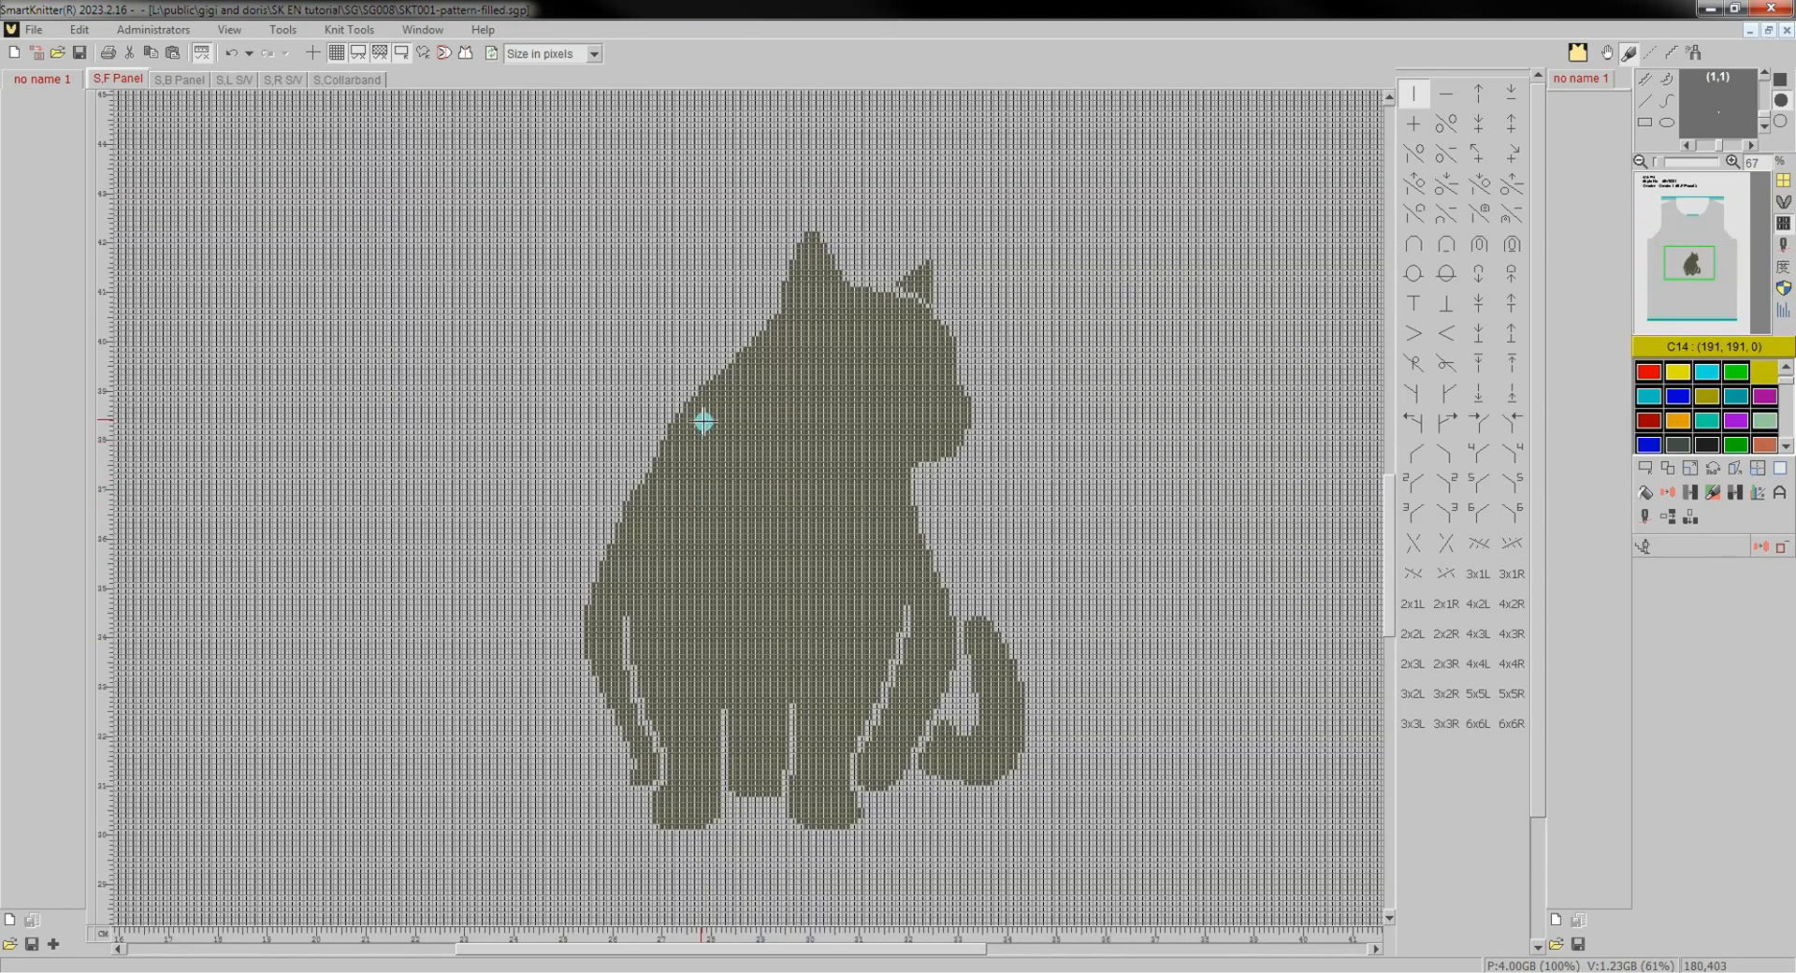
pyautogui.scroll(1, 703, 422)
pyautogui.click(699, 371)
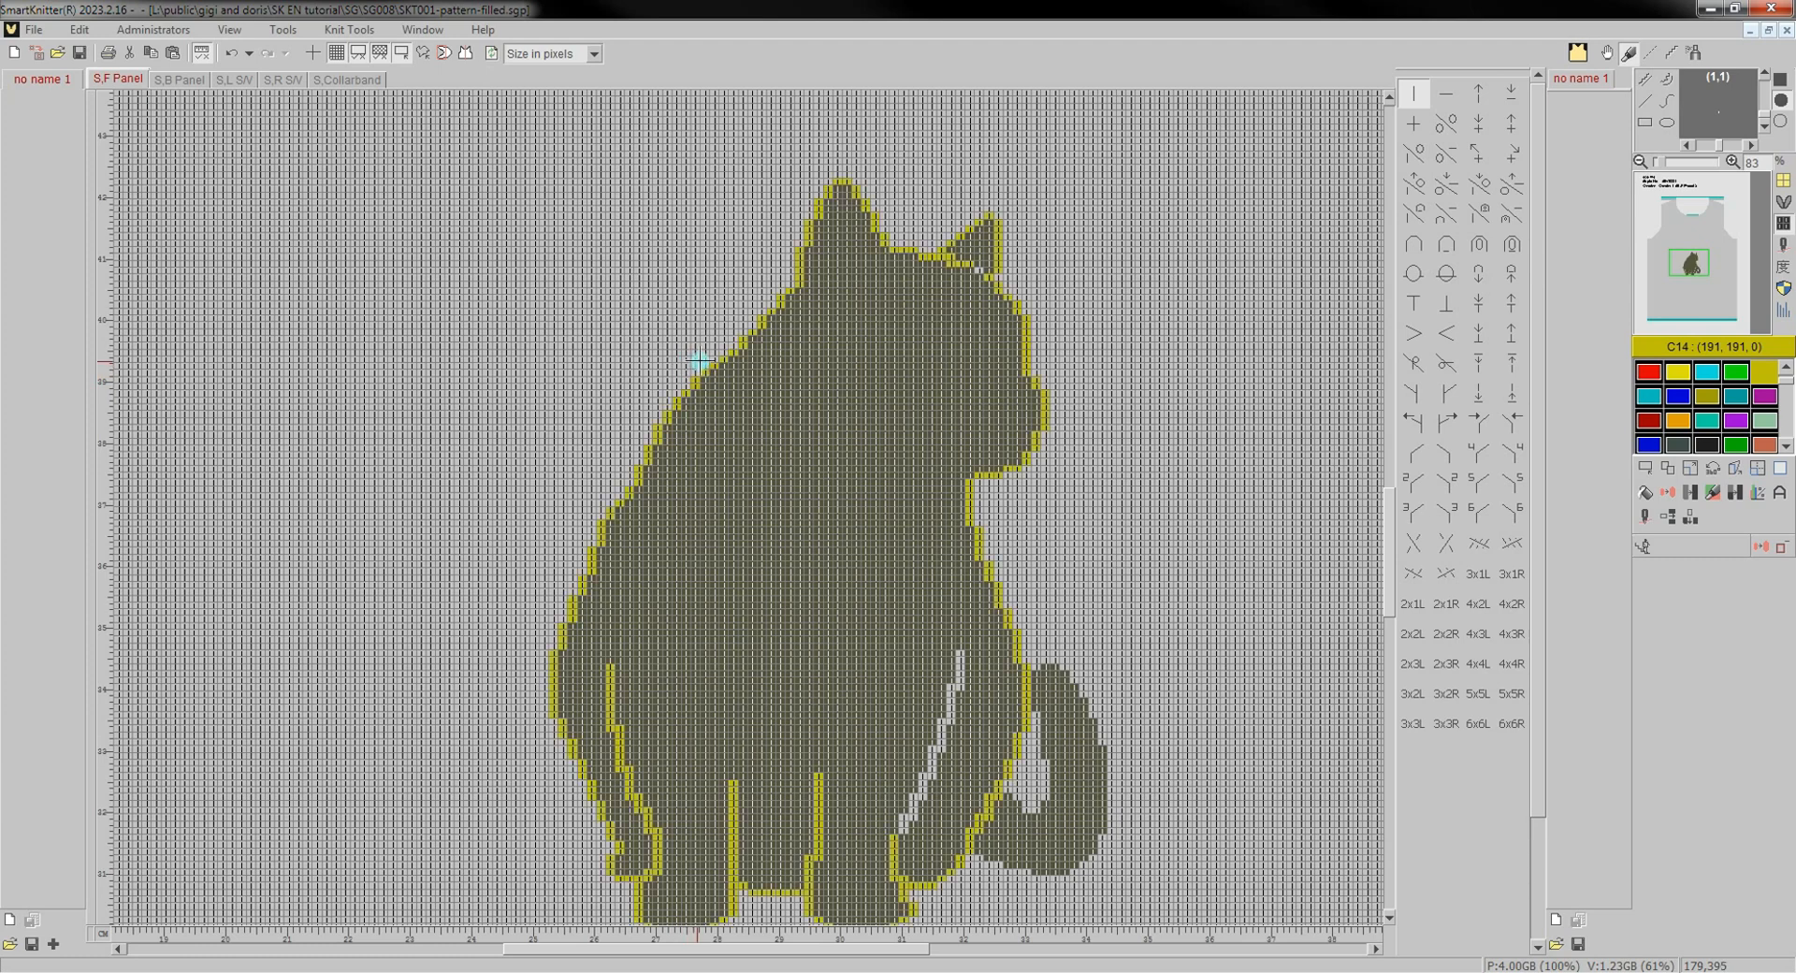
pyautogui.click(699, 360)
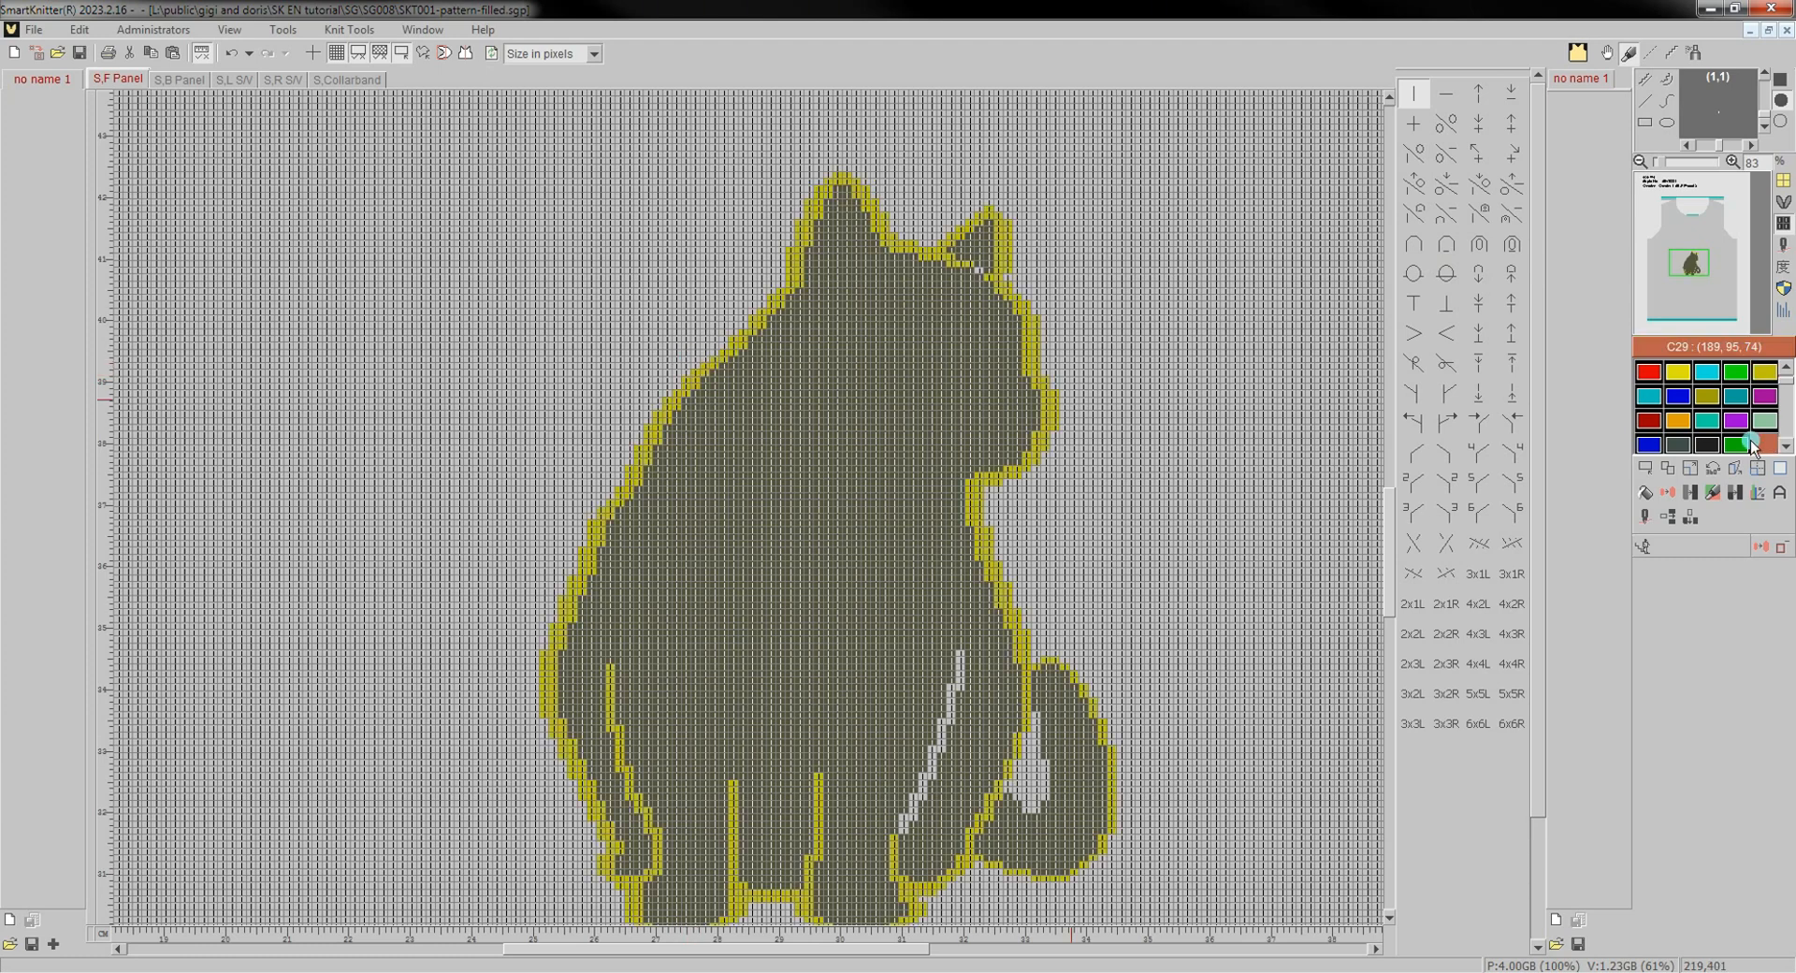
pyautogui.click(1673, 426)
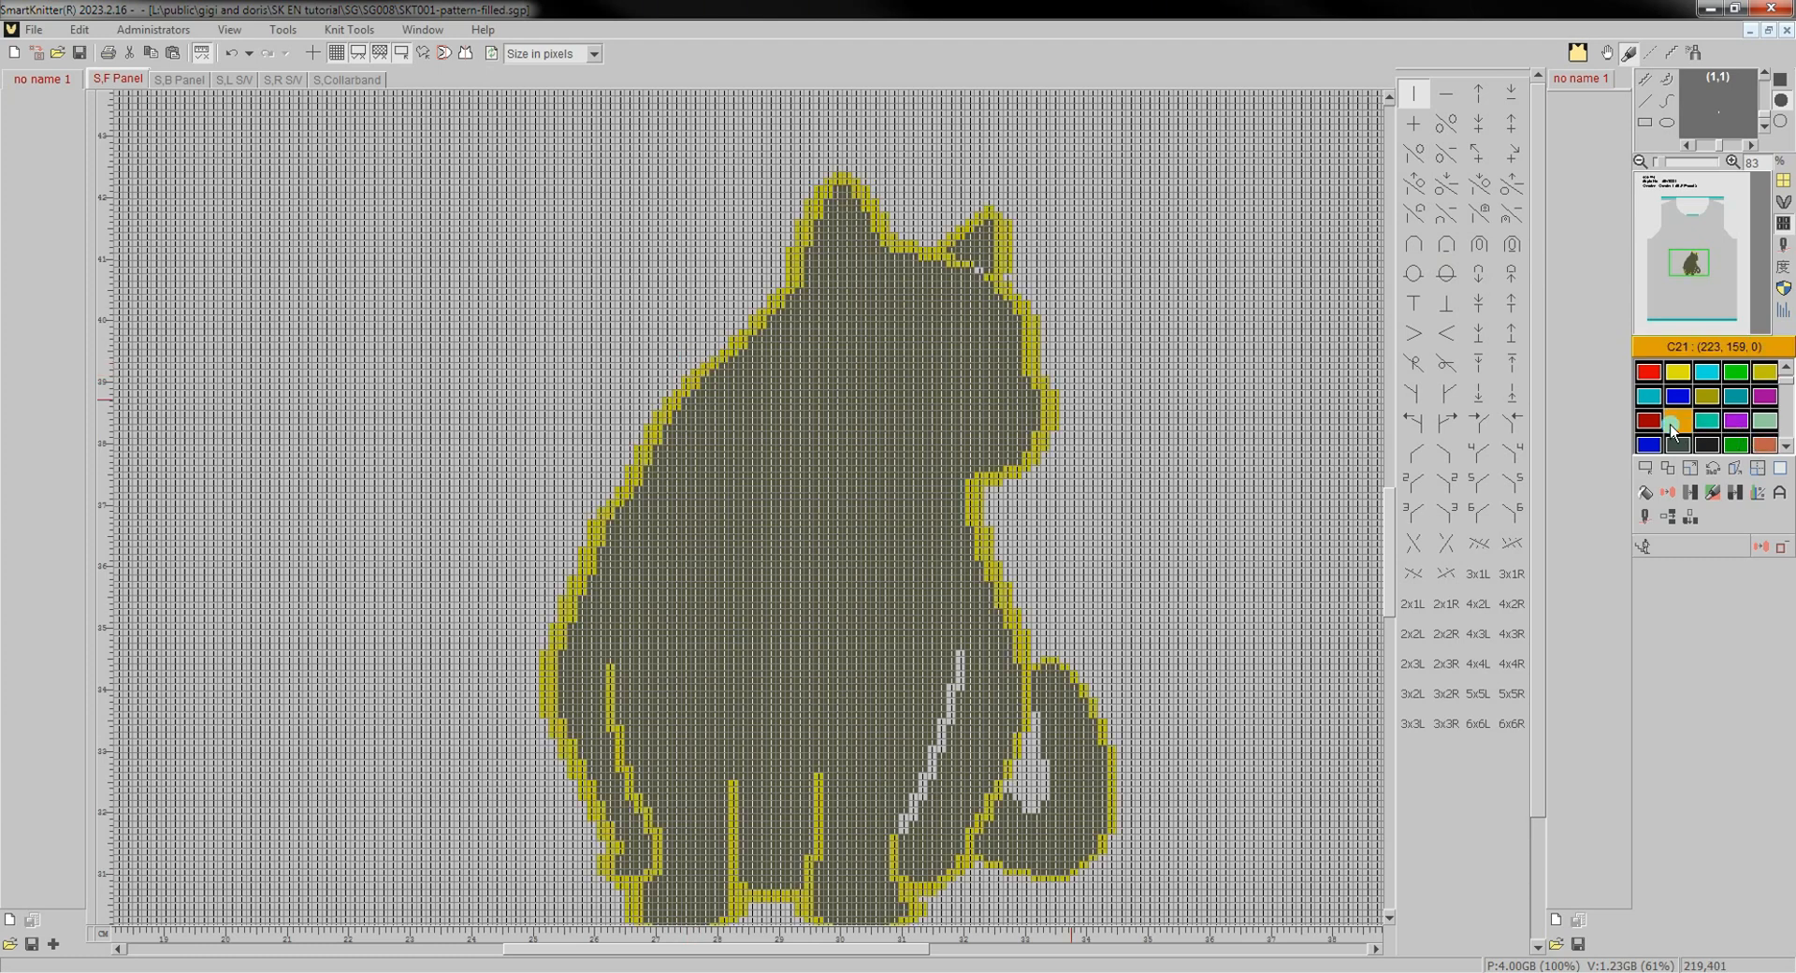
pyautogui.click(729, 395)
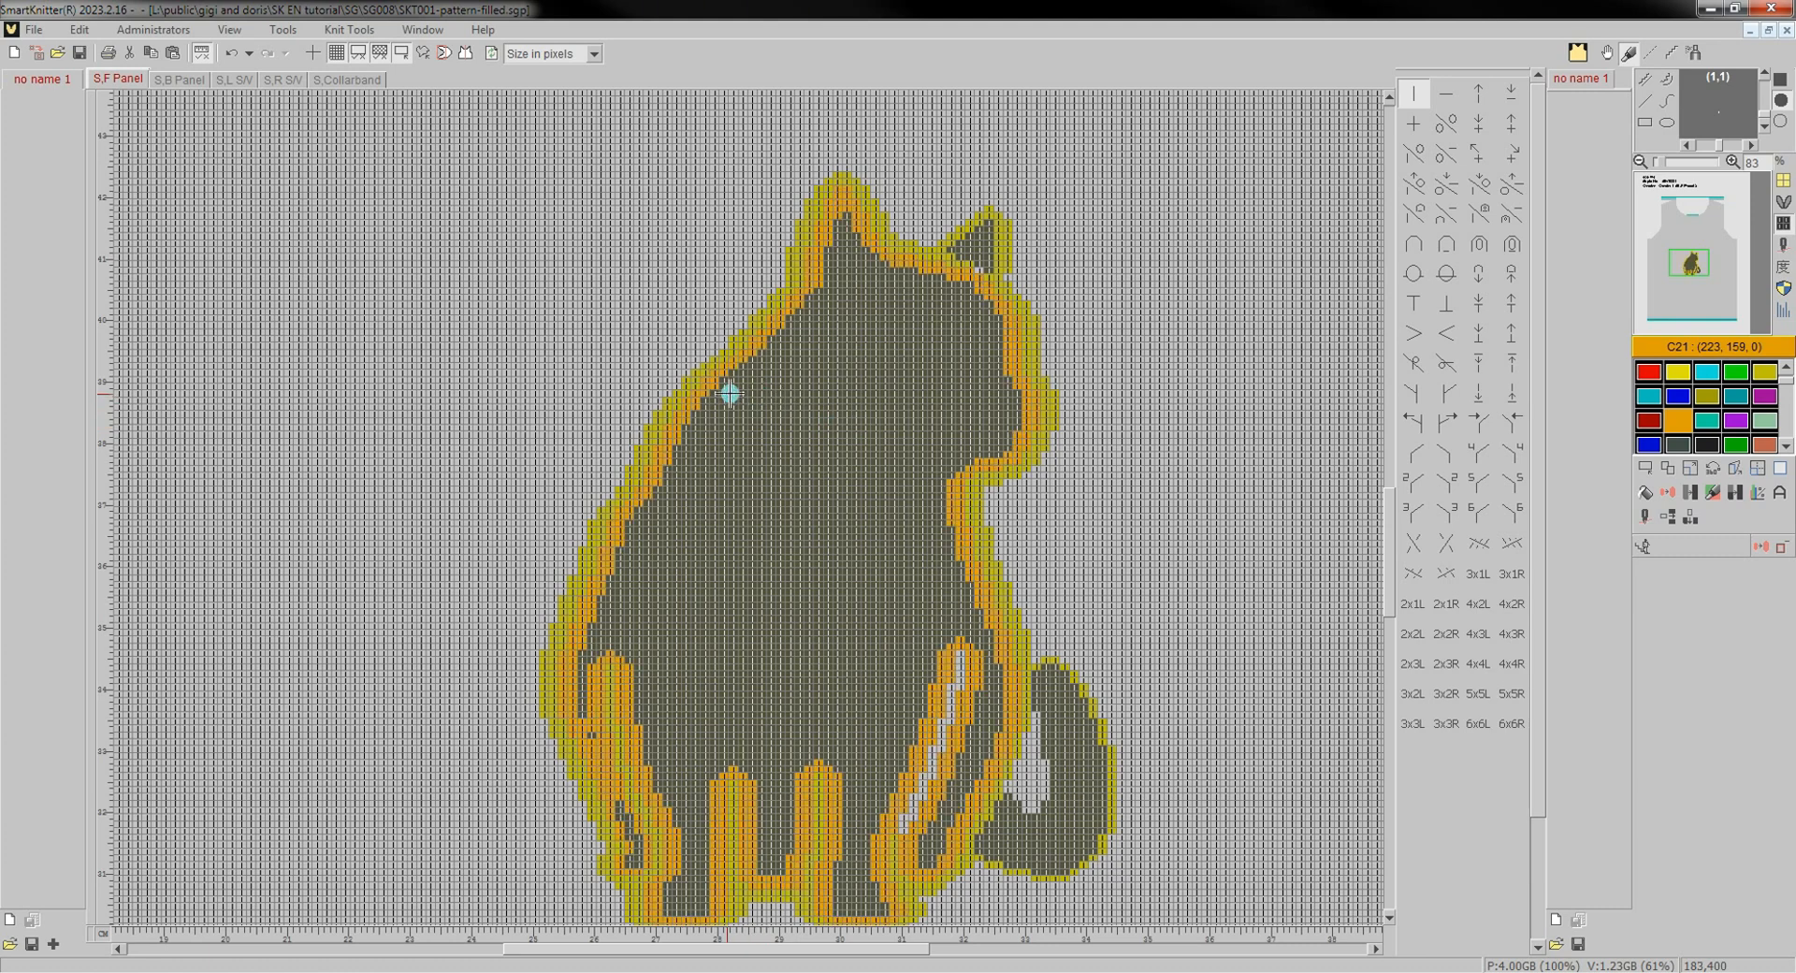
# Shrink away the yellow and orange outlines around the cat motif, and undo the outline changes to restore the original cat.
pyautogui.click(1784, 555)
pyautogui.click(790, 275)
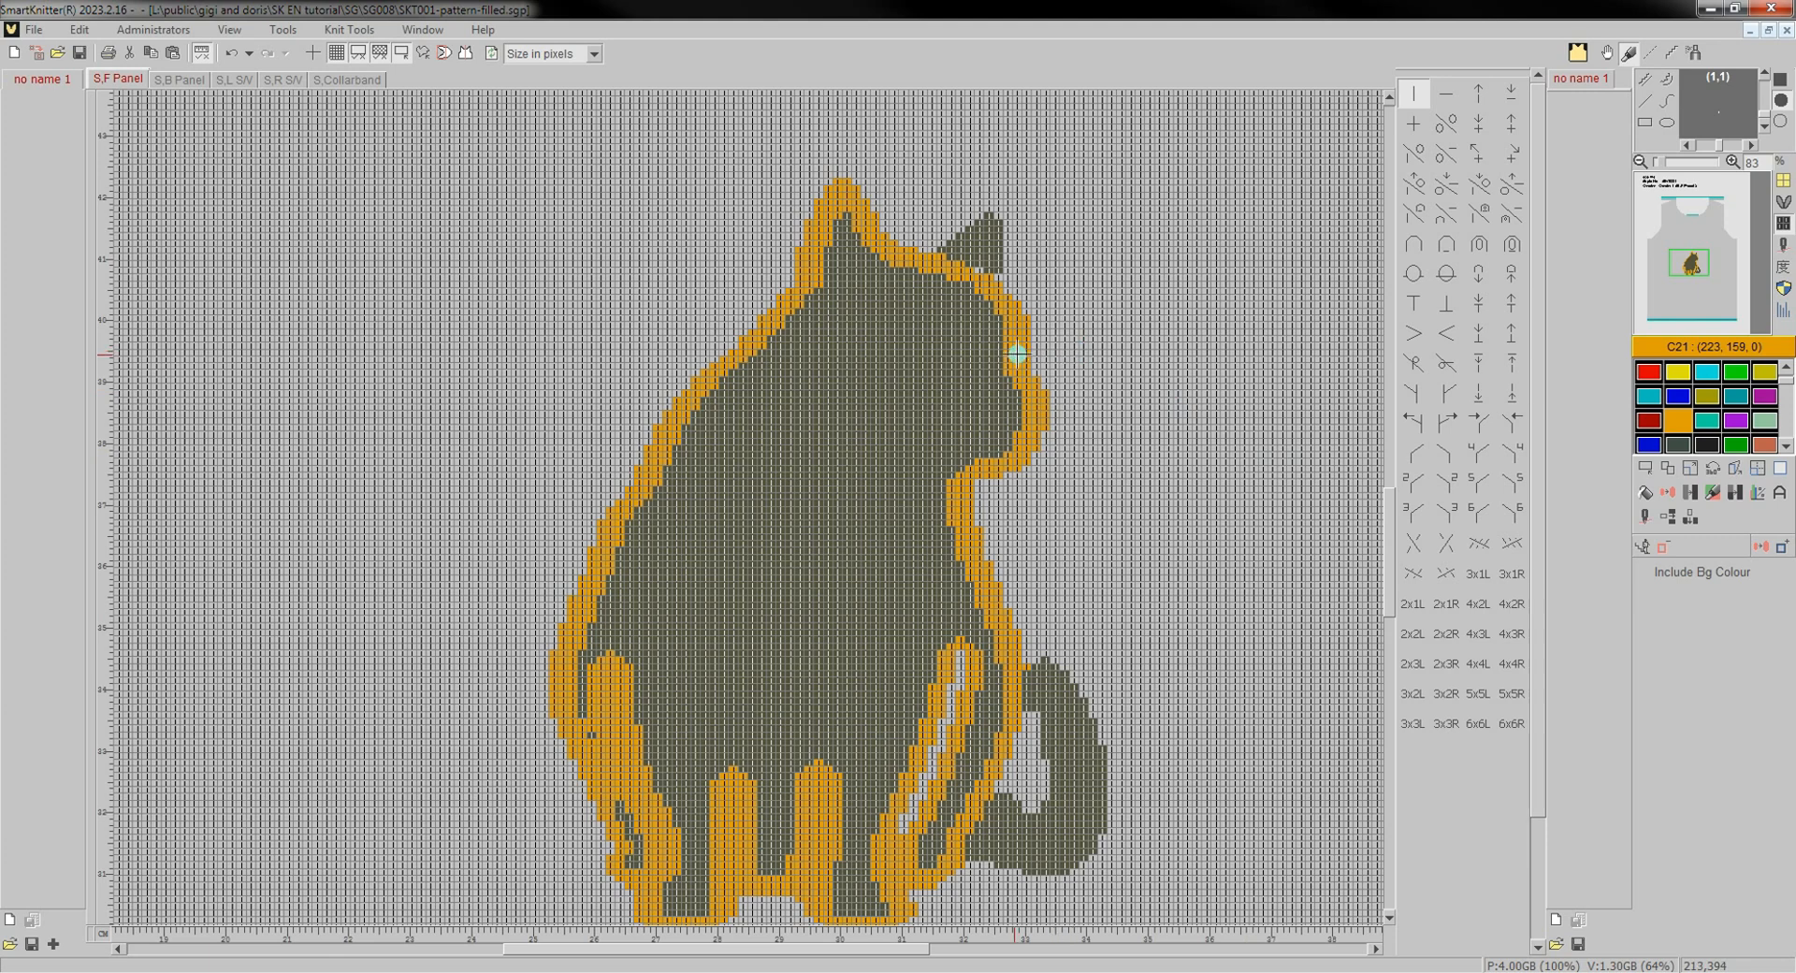
pyautogui.click(1011, 358)
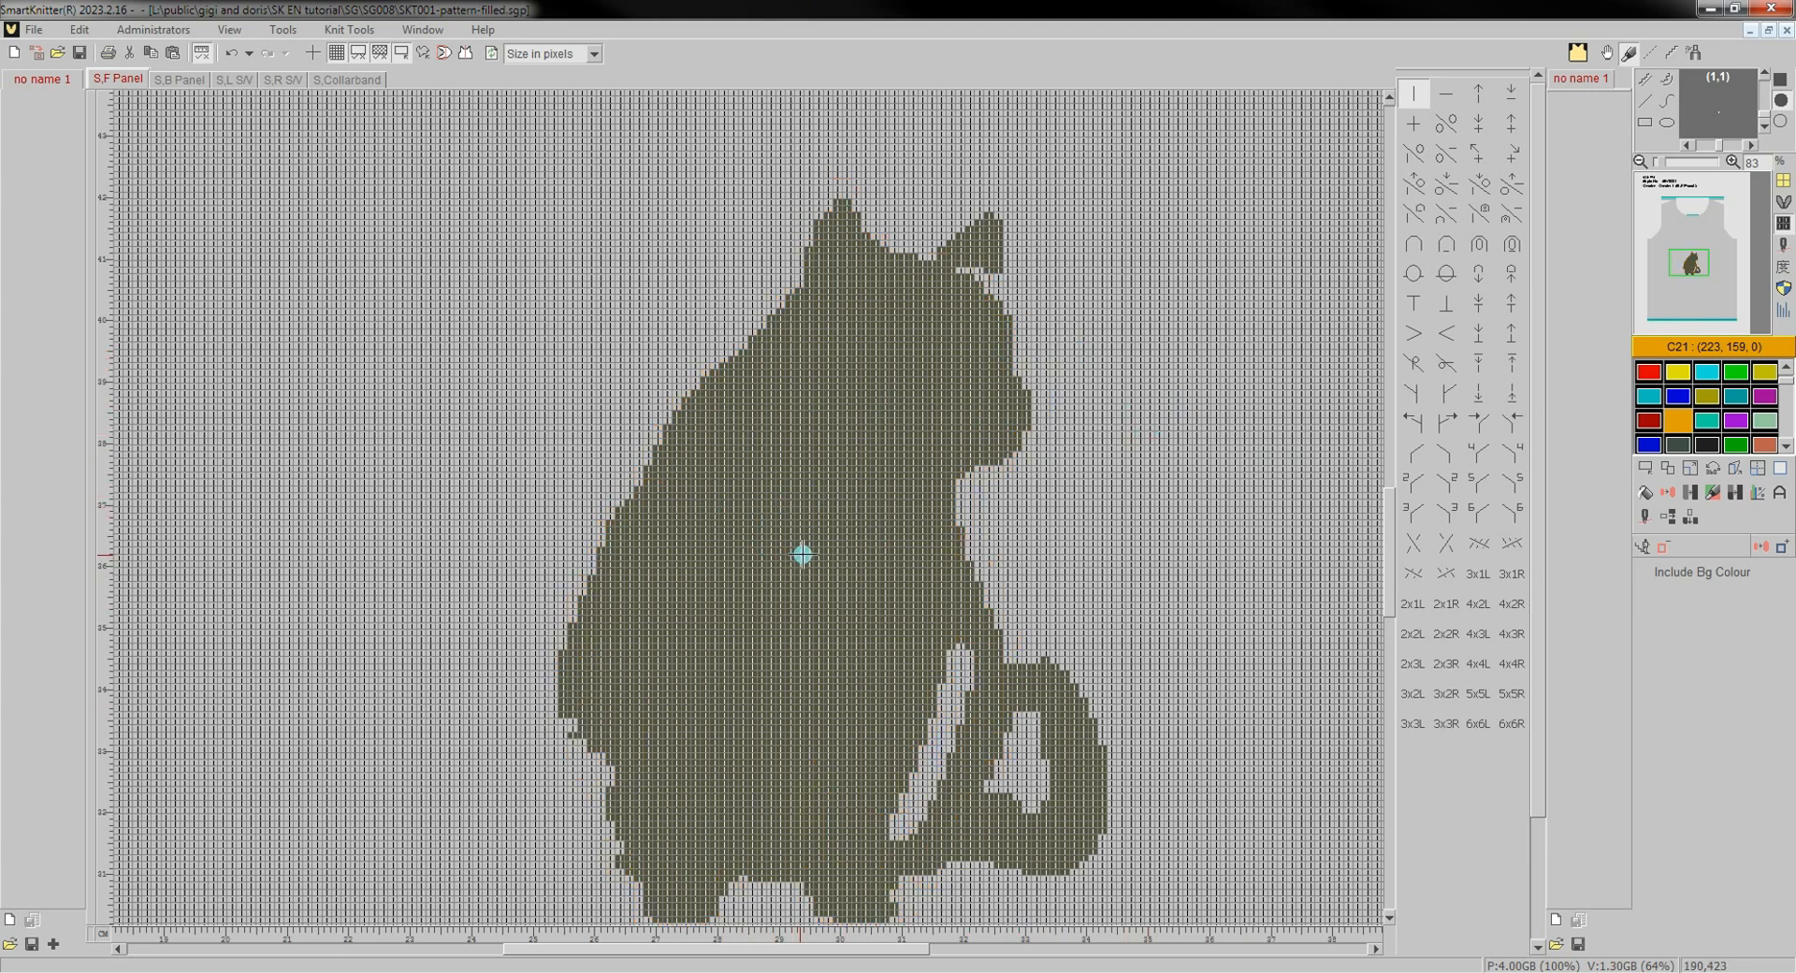
pyautogui.hotkey('ctrl', 'z')
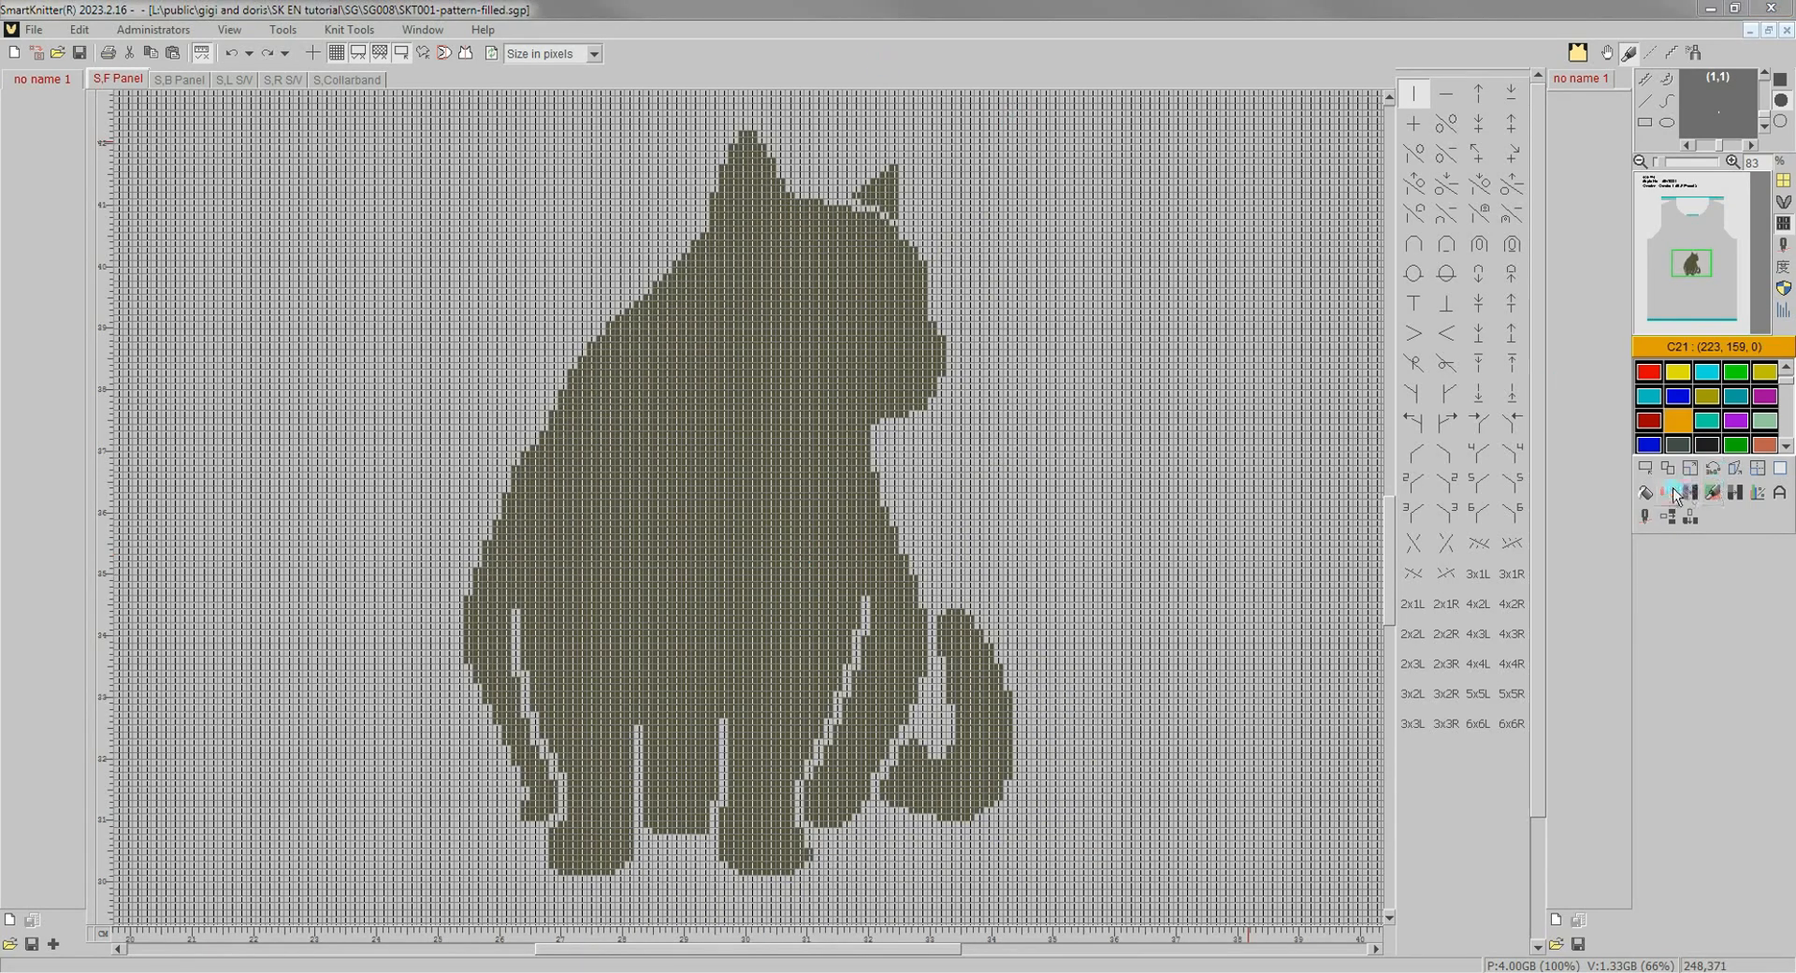
pyautogui.click(1621, 15)
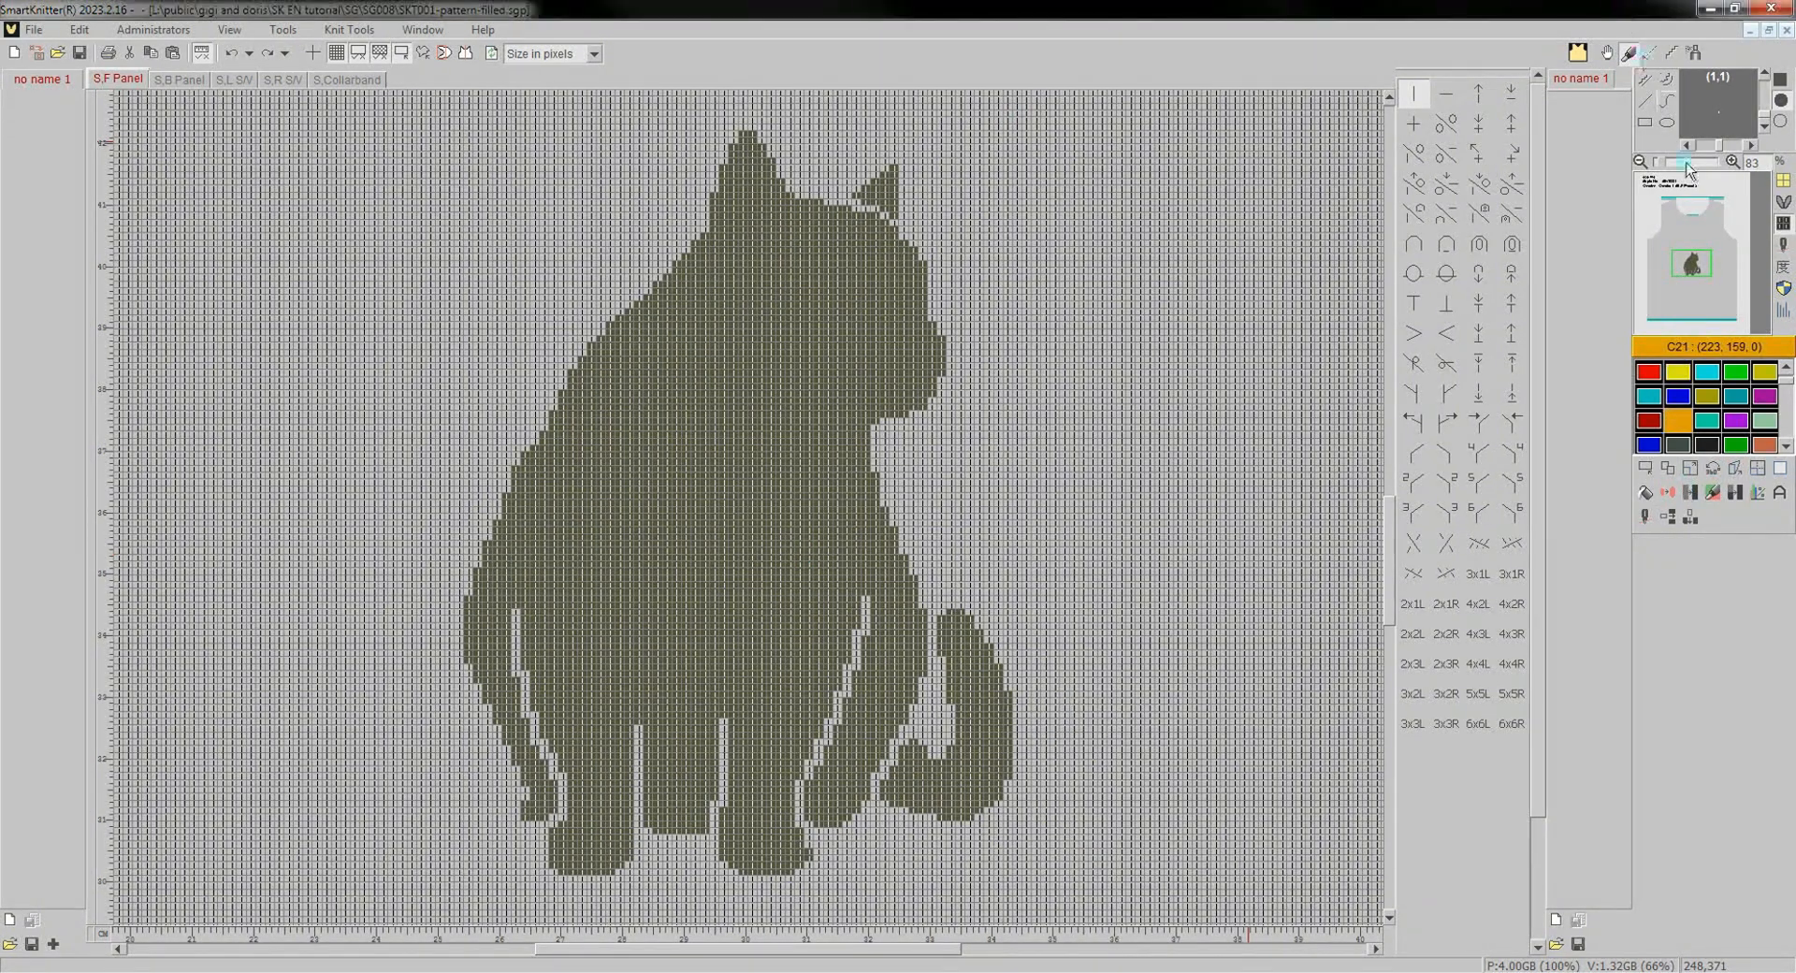
# Change only the cat motif's colour, trying green C144 before setting reddish brown C129.
pyautogui.click(1684, 494)
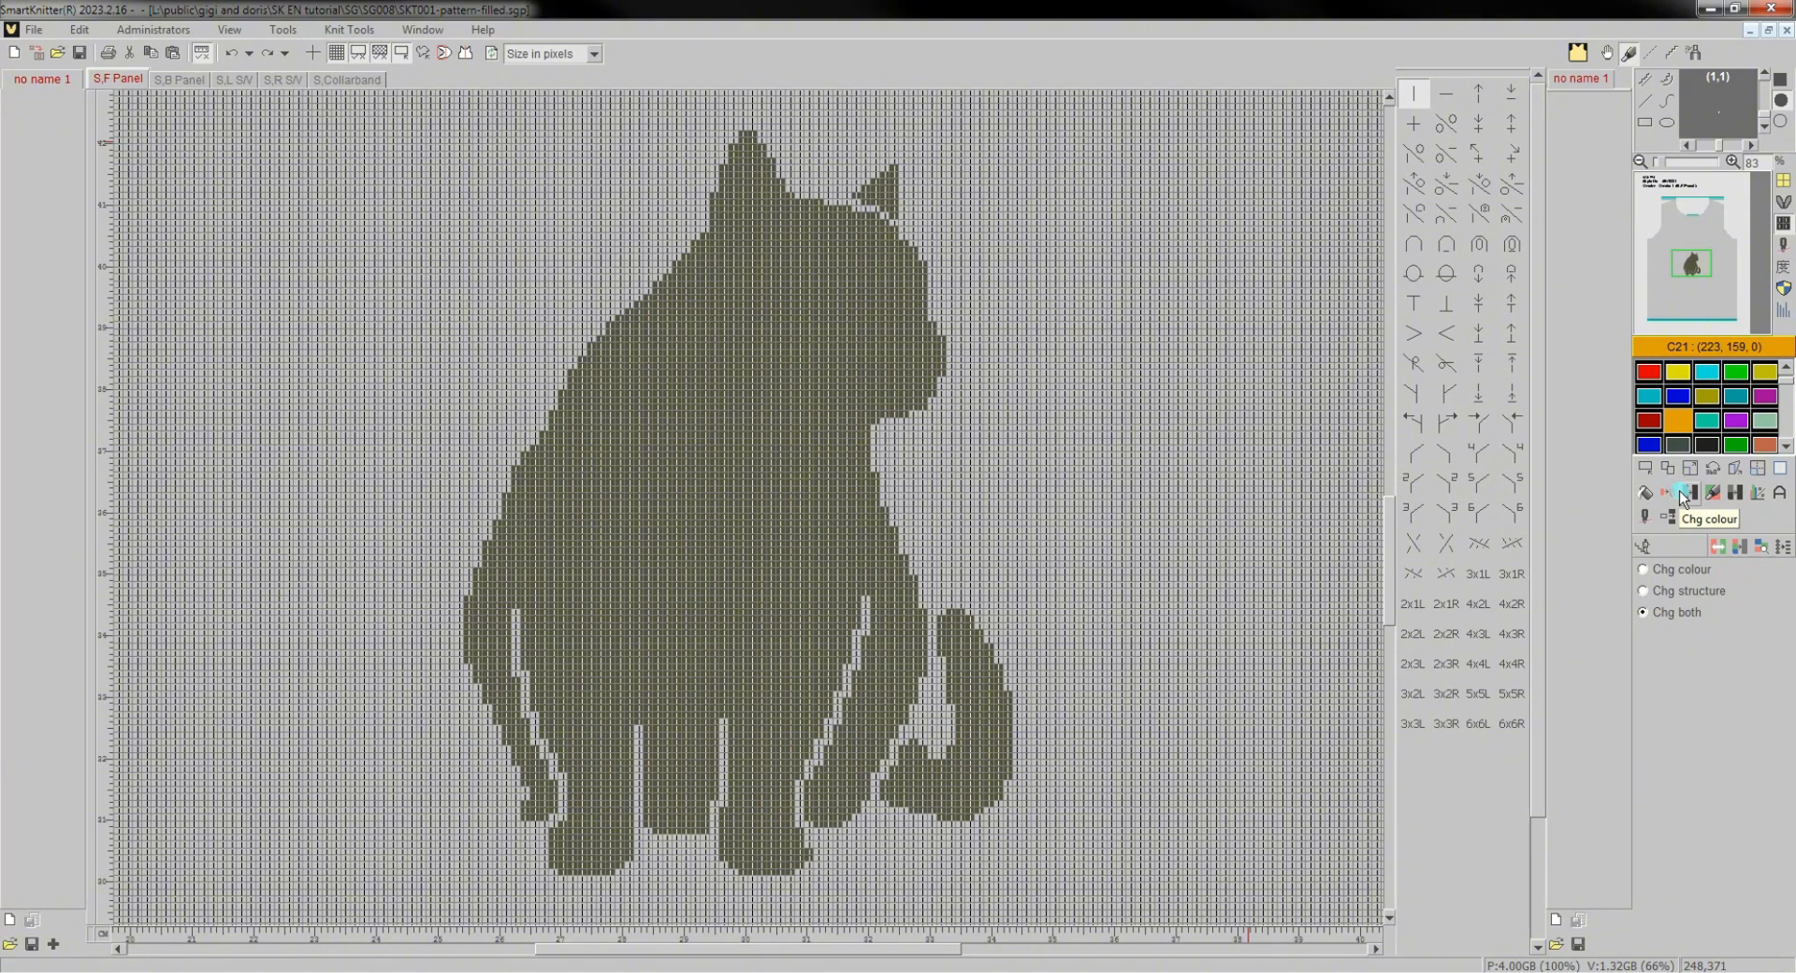
pyautogui.click(1642, 569)
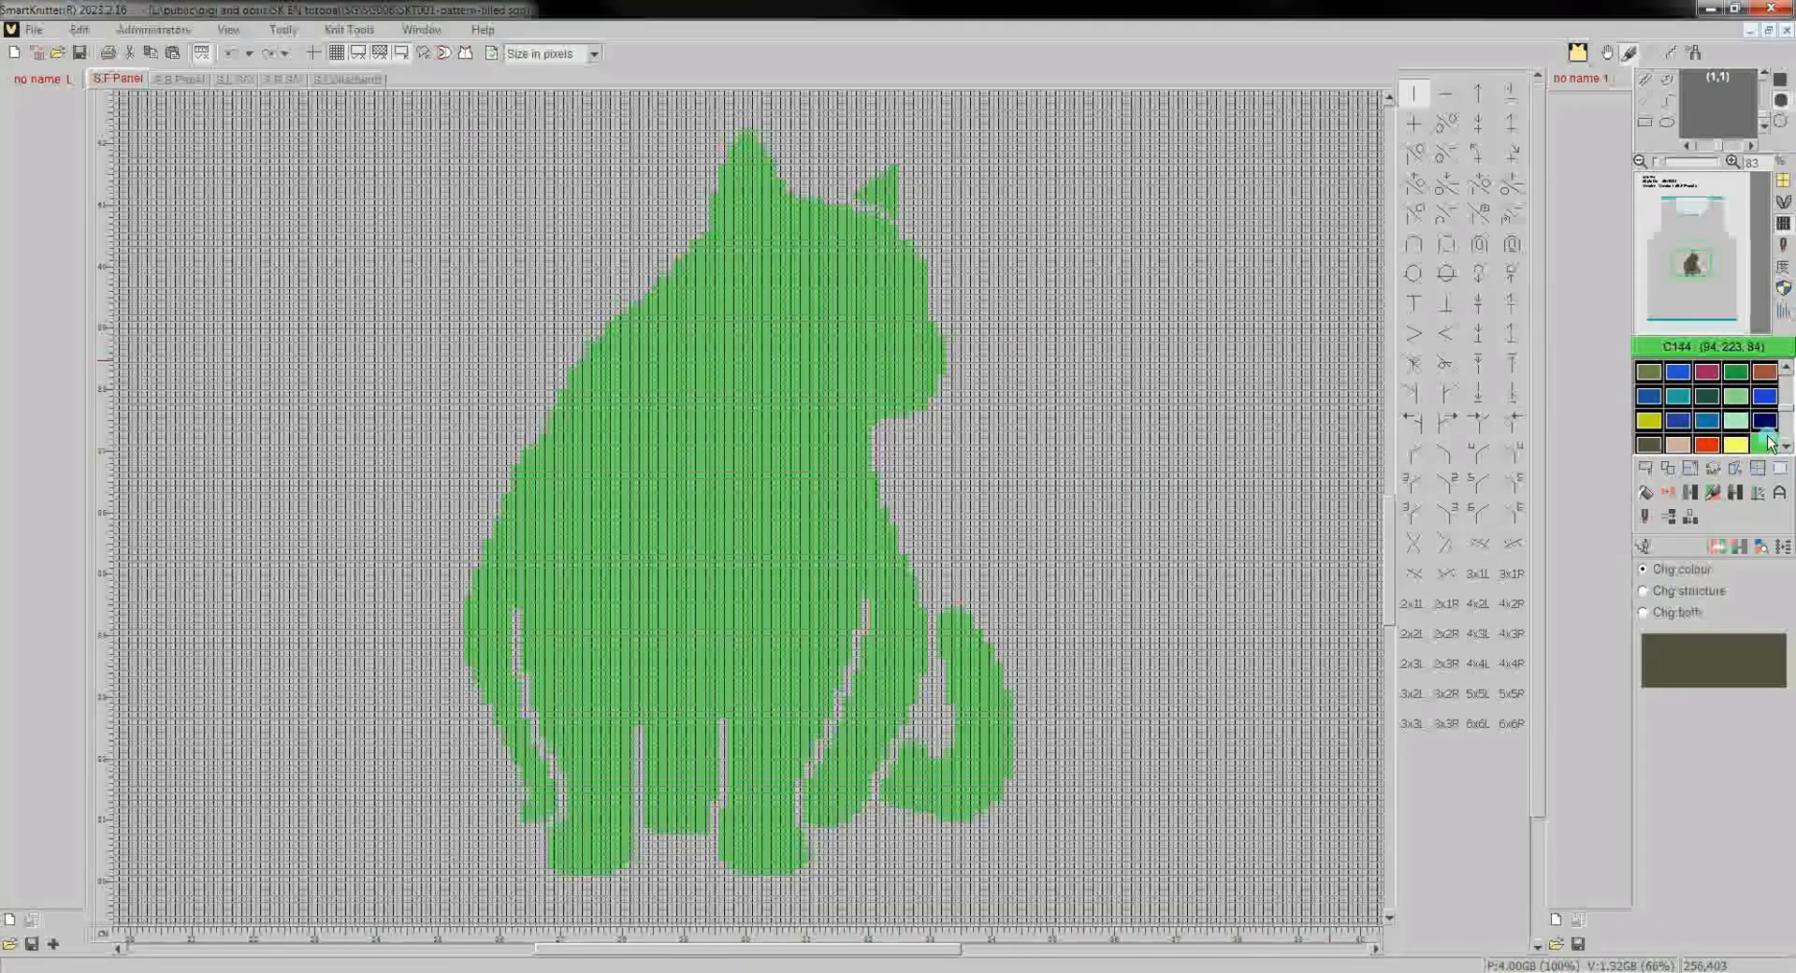
pyautogui.click(1767, 373)
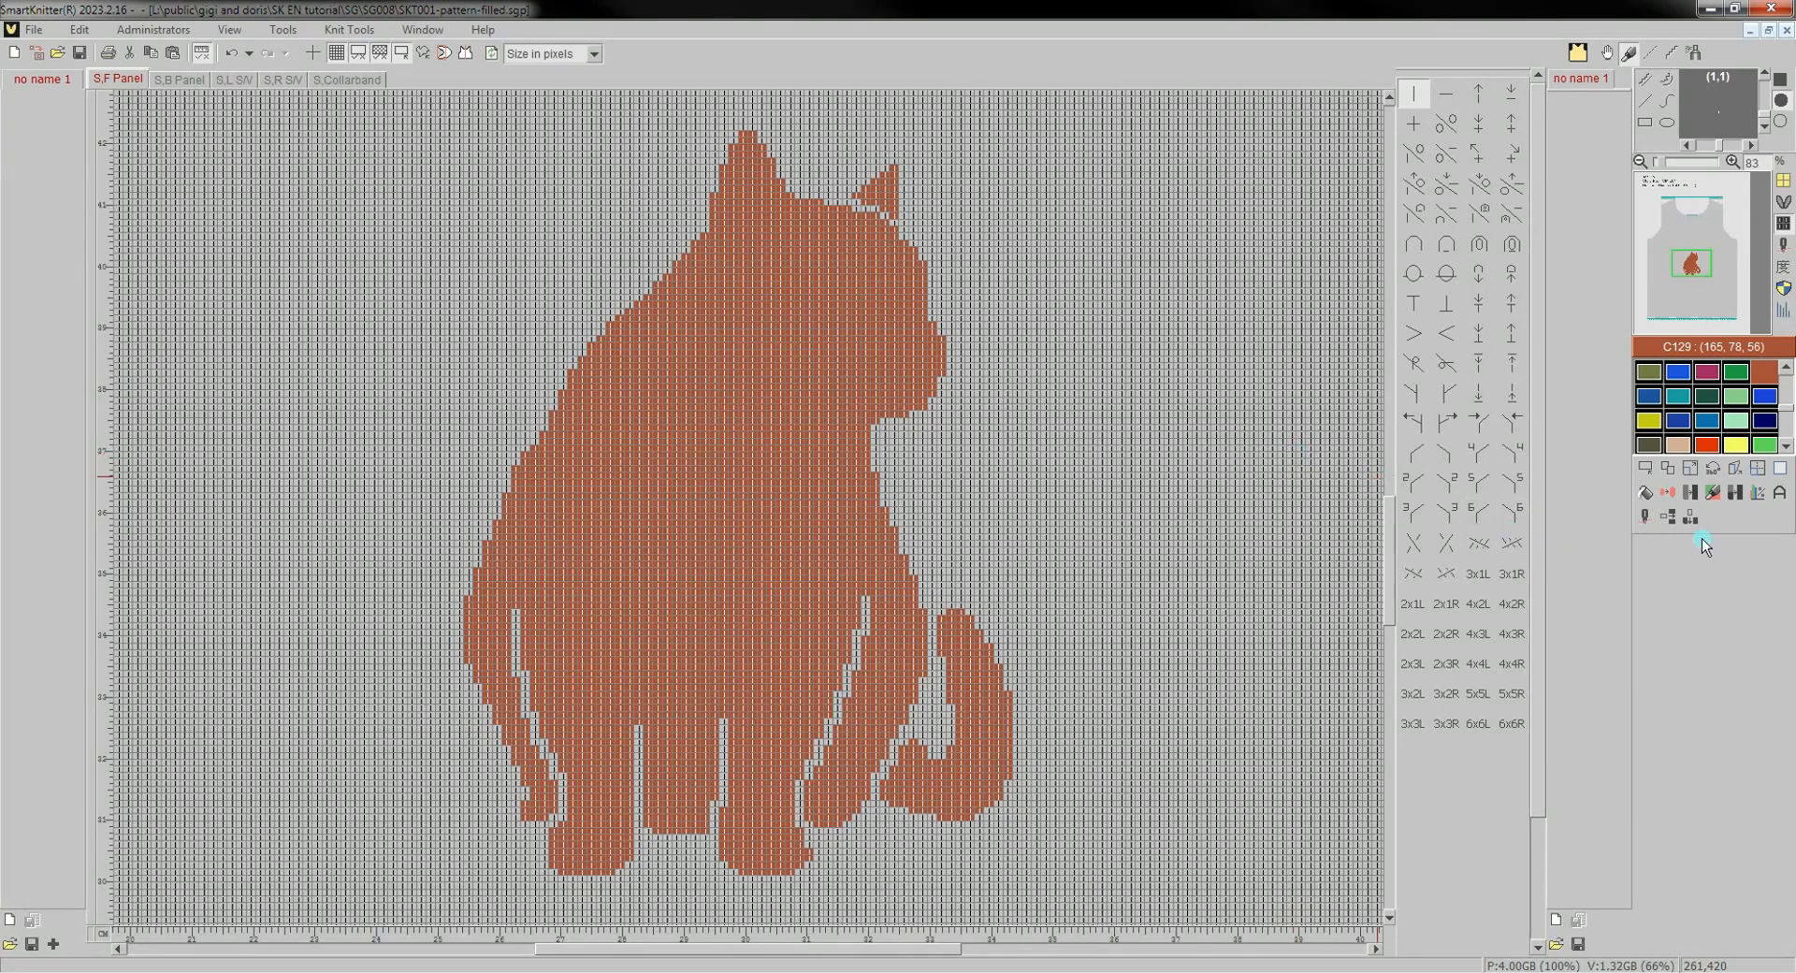
# Change only the knit structure of the cat and its background from front stitch to back stitch.
pyautogui.click(1690, 492)
pyautogui.click(1671, 593)
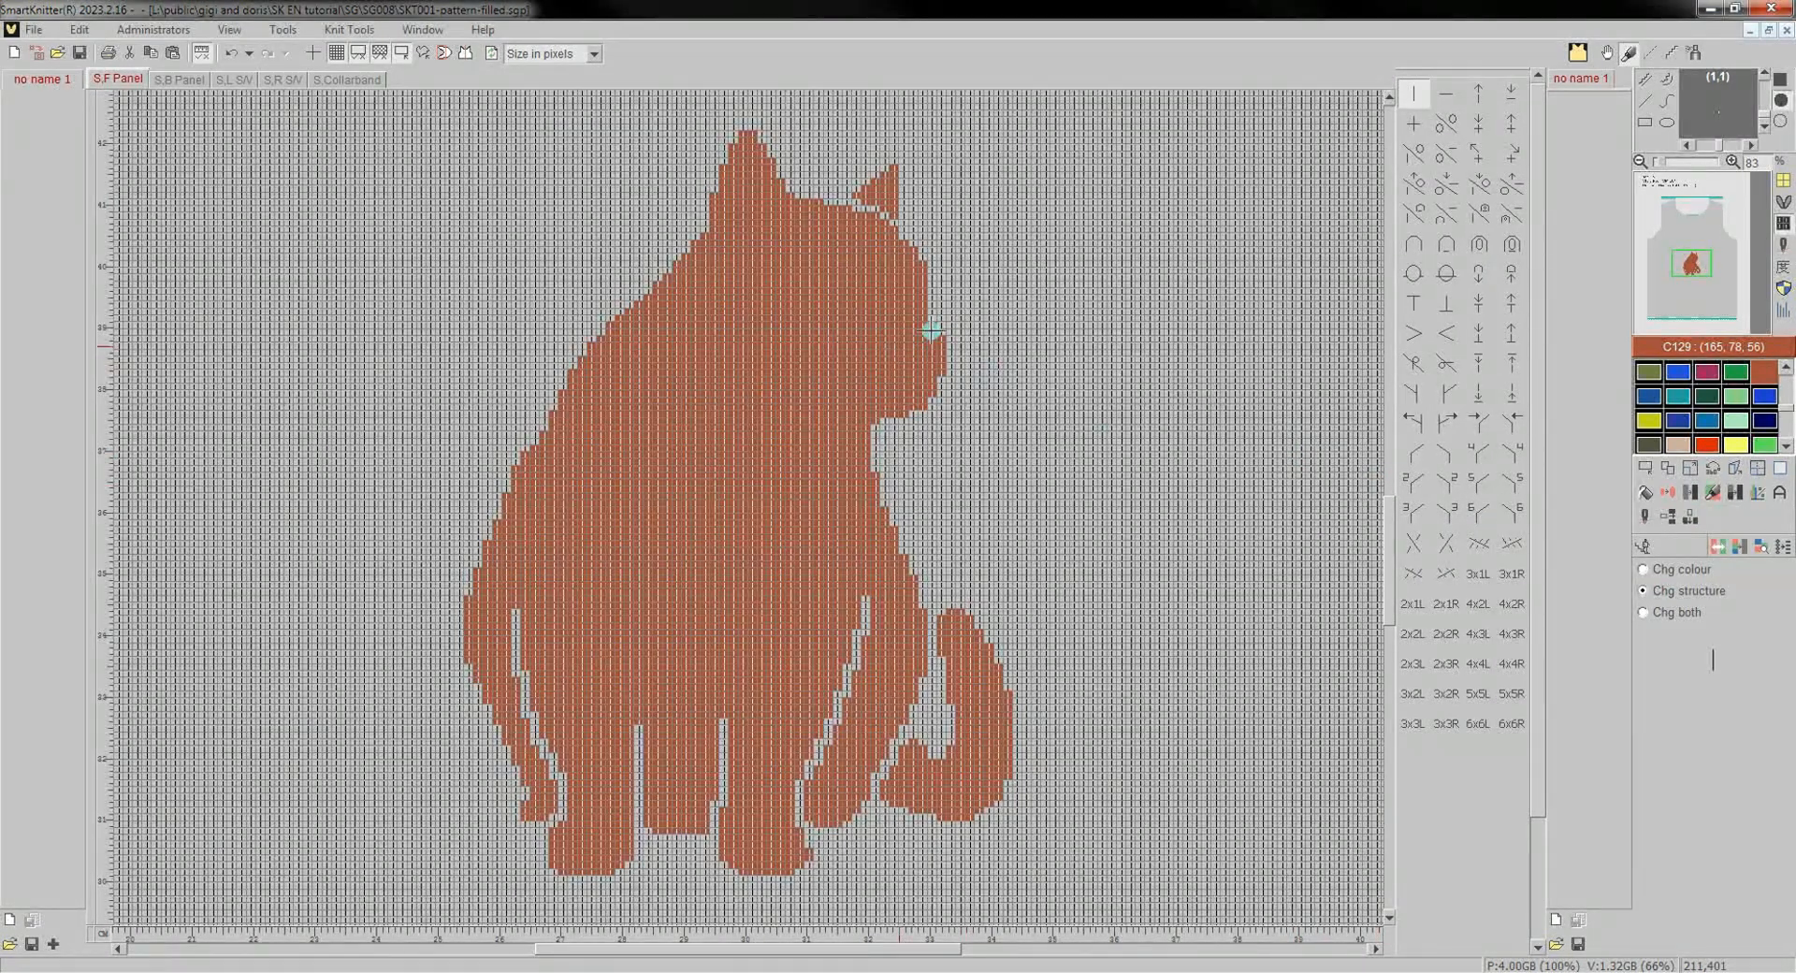
pyautogui.click(1444, 94)
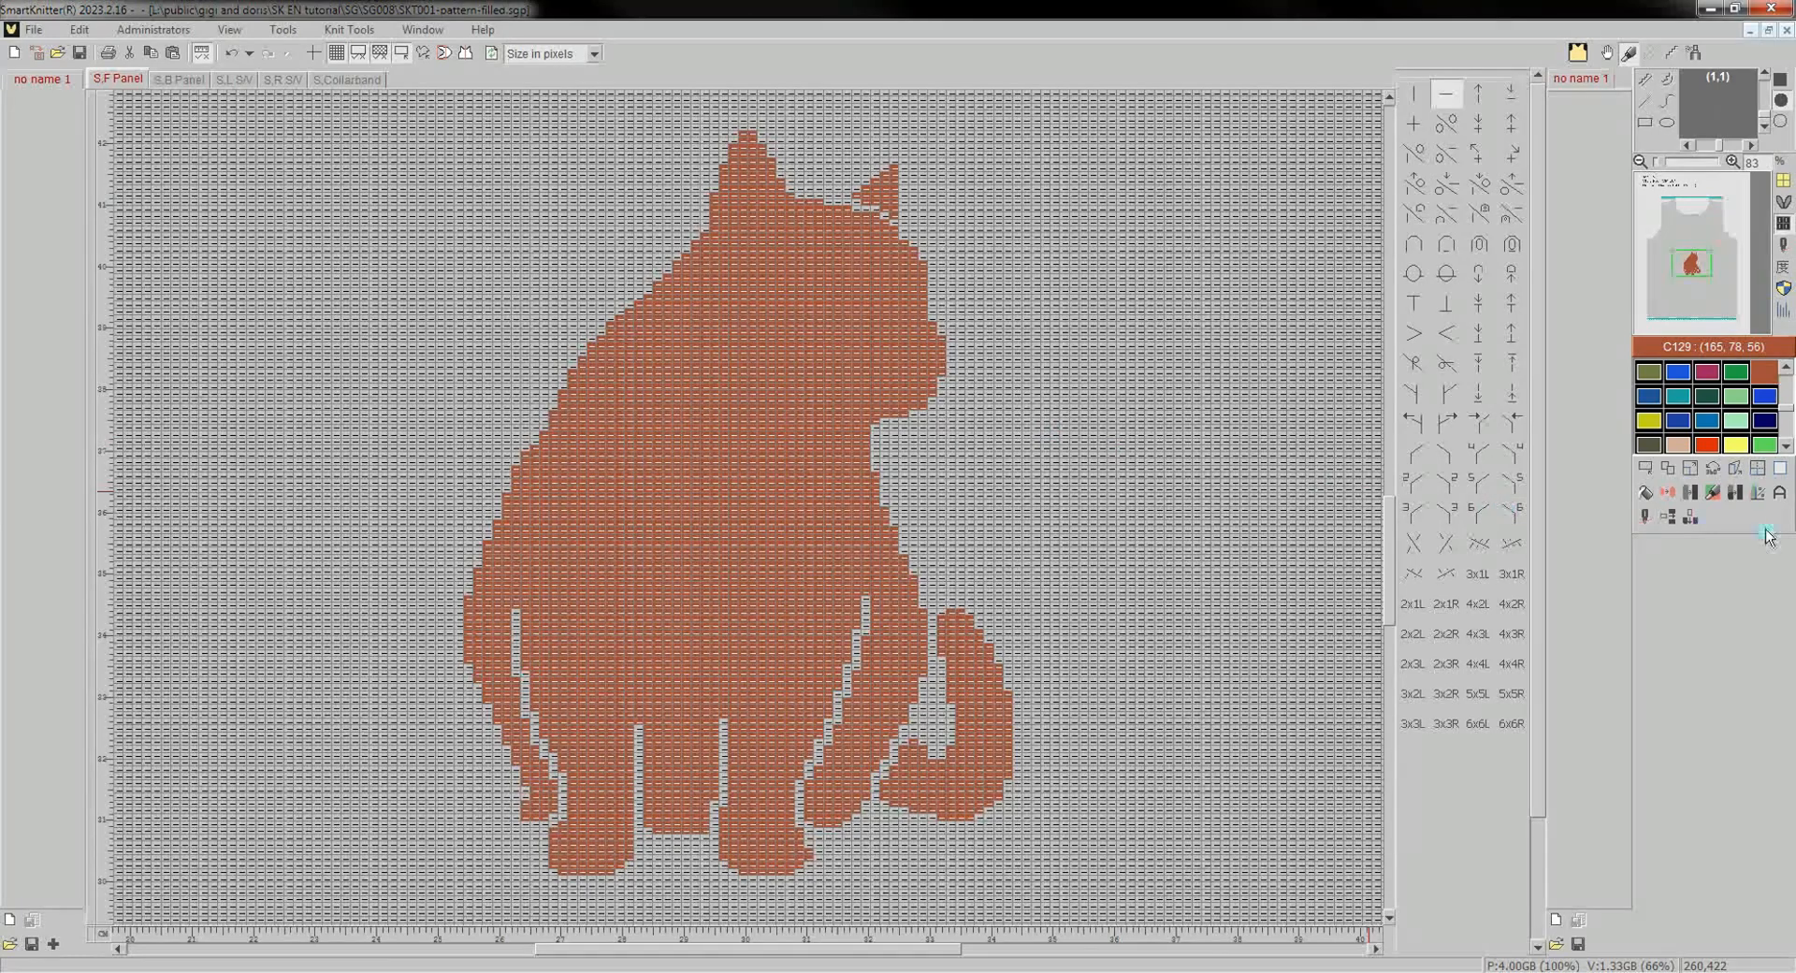
# Change both the structure and colour of the cat motif, using the cross-shaped full-needle stitch and green C120.
pyautogui.click(1688, 493)
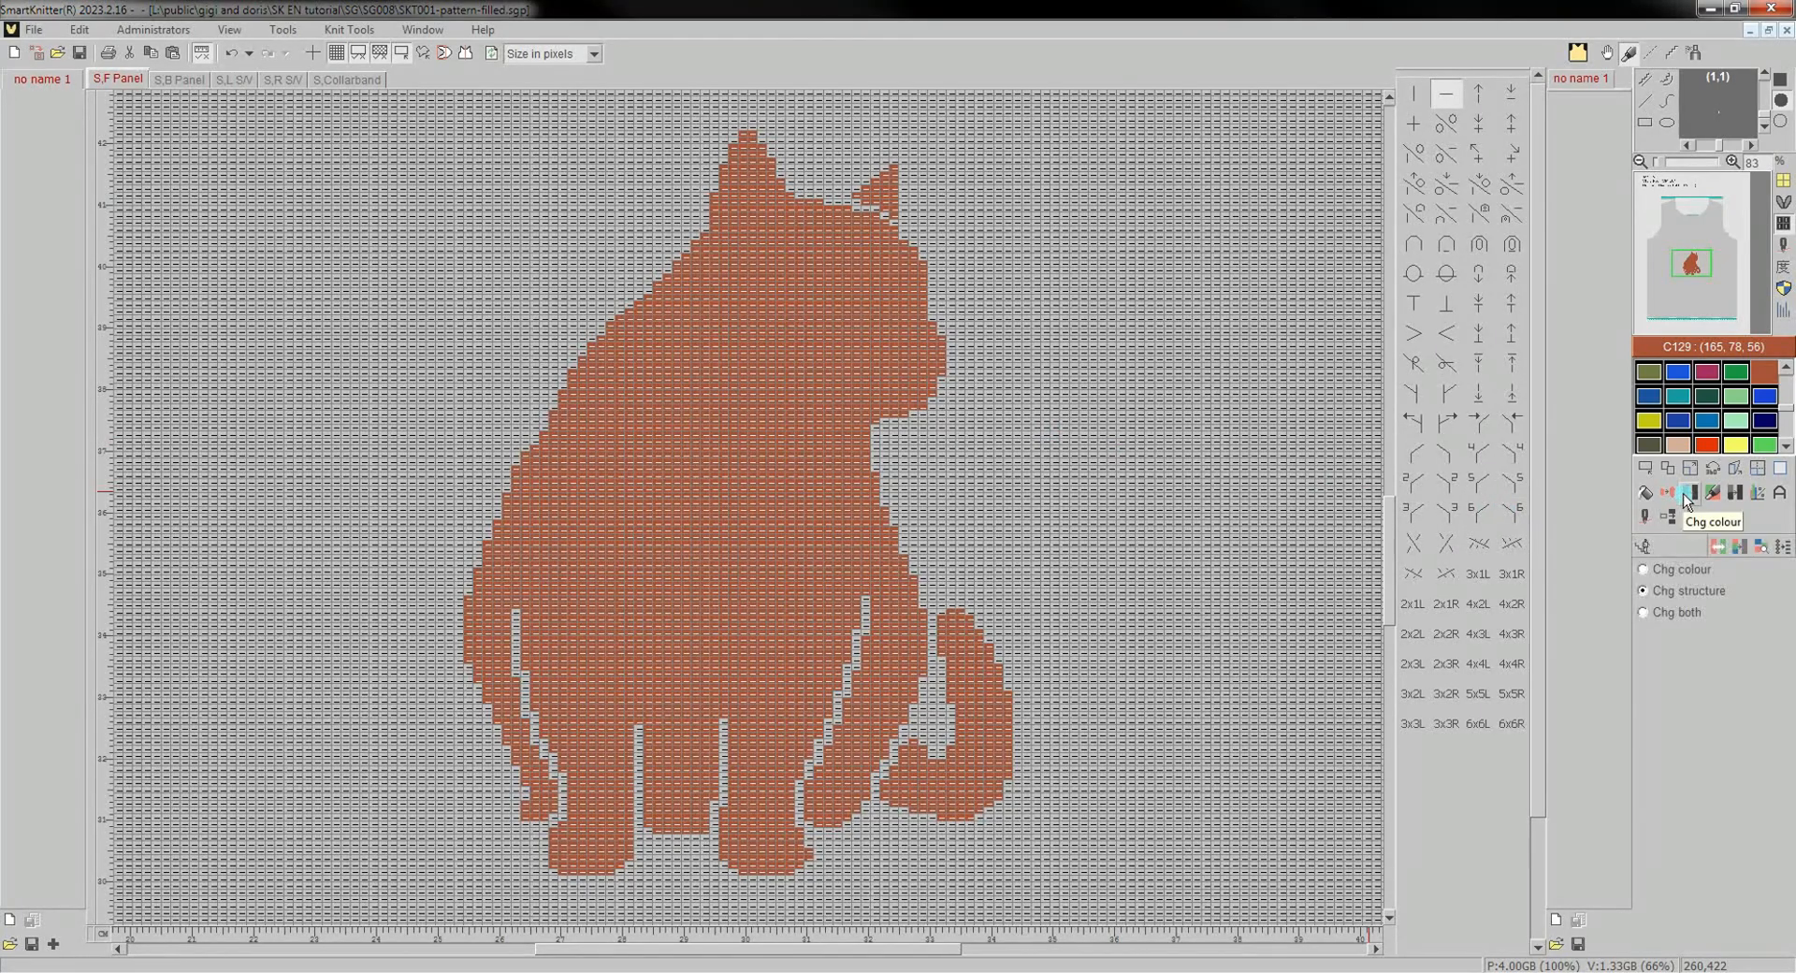
pyautogui.click(1663, 614)
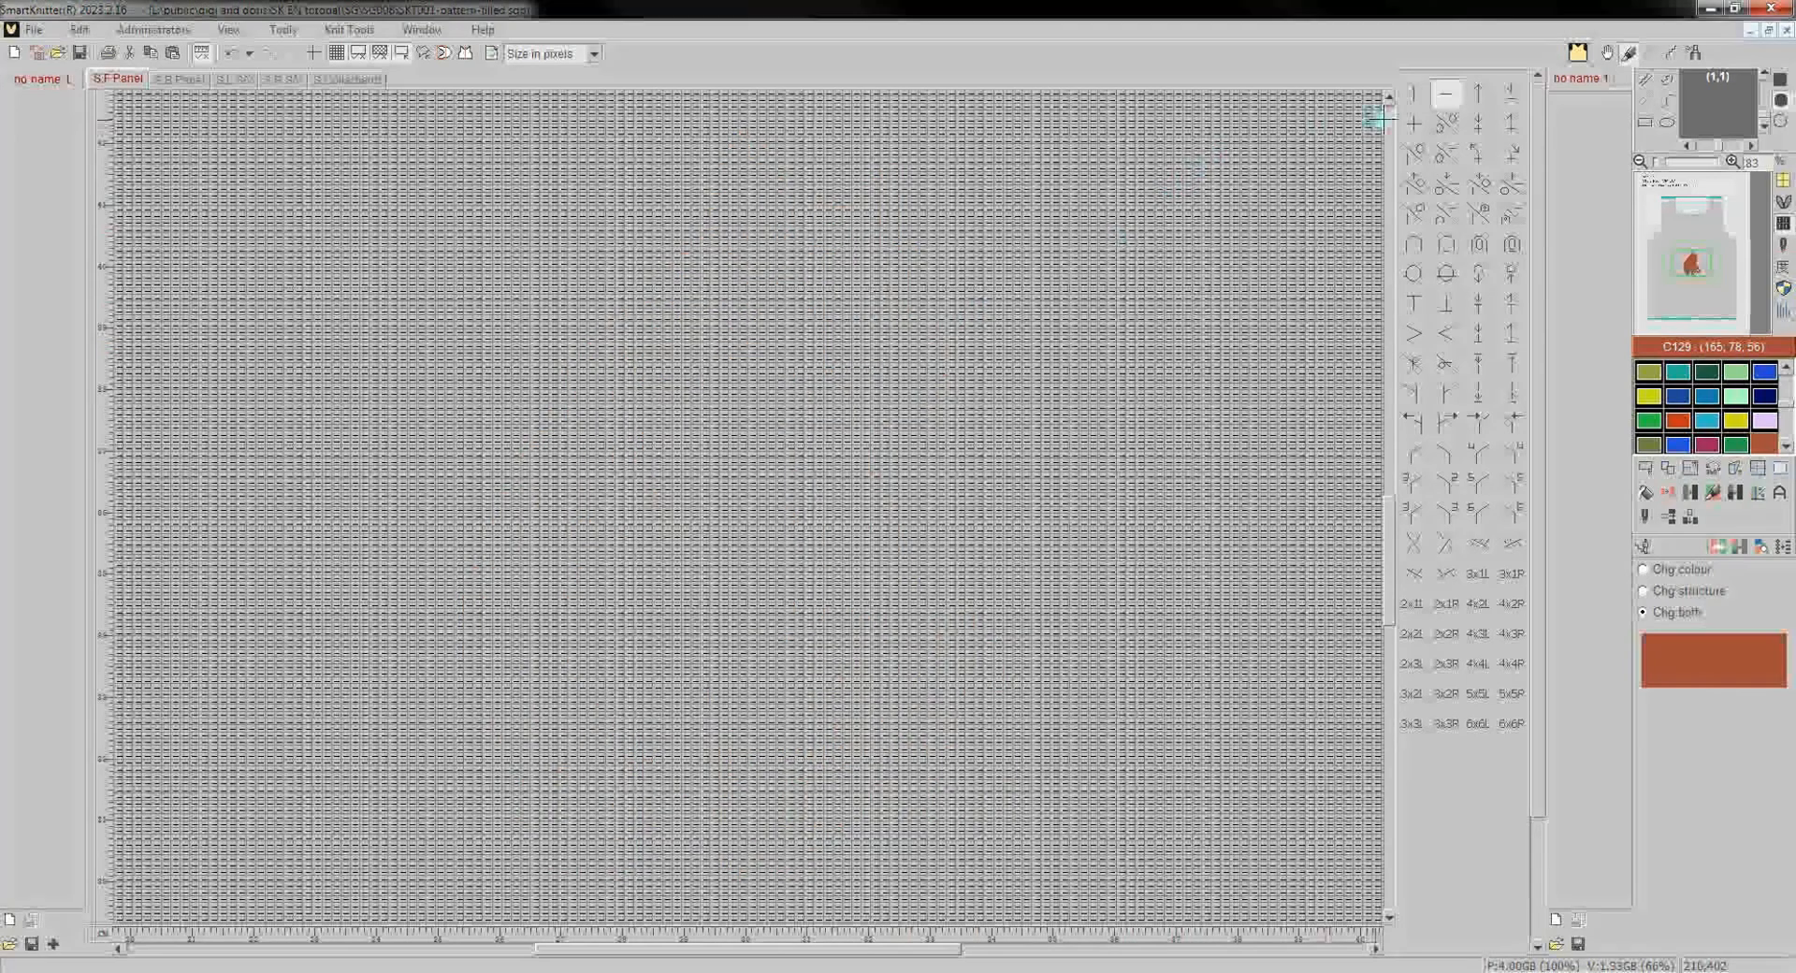
pyautogui.click(1413, 124)
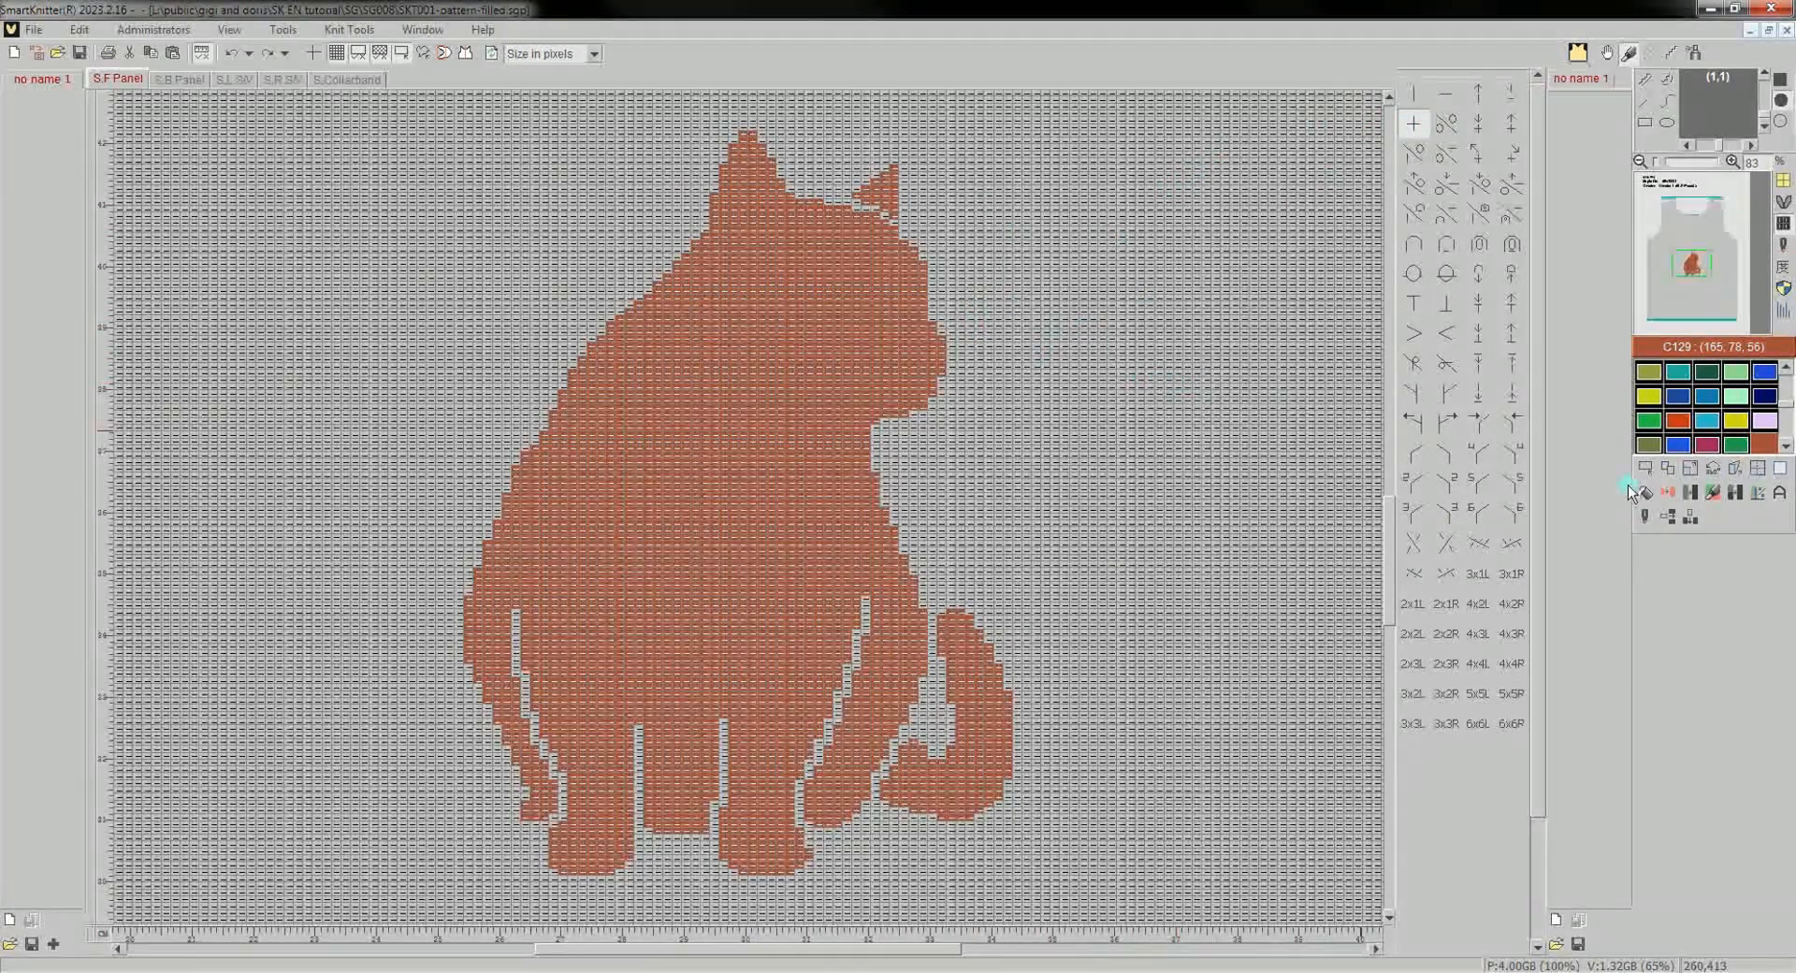
pyautogui.click(1689, 502)
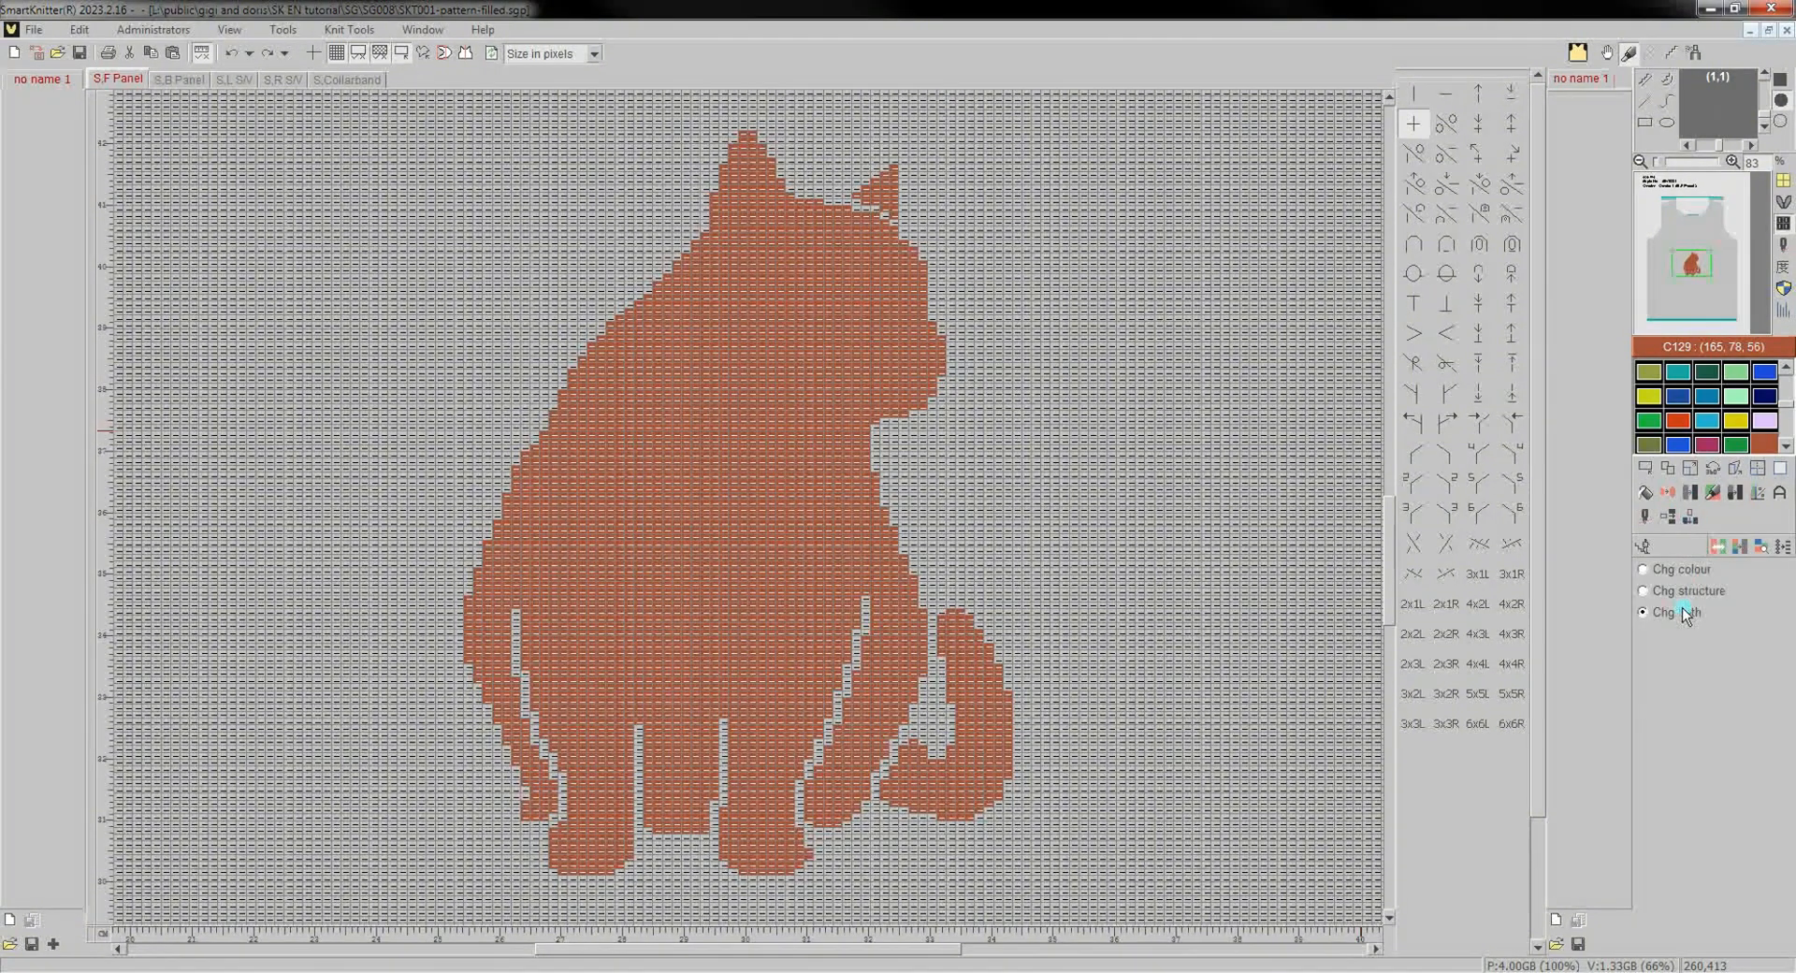
pyautogui.click(1645, 548)
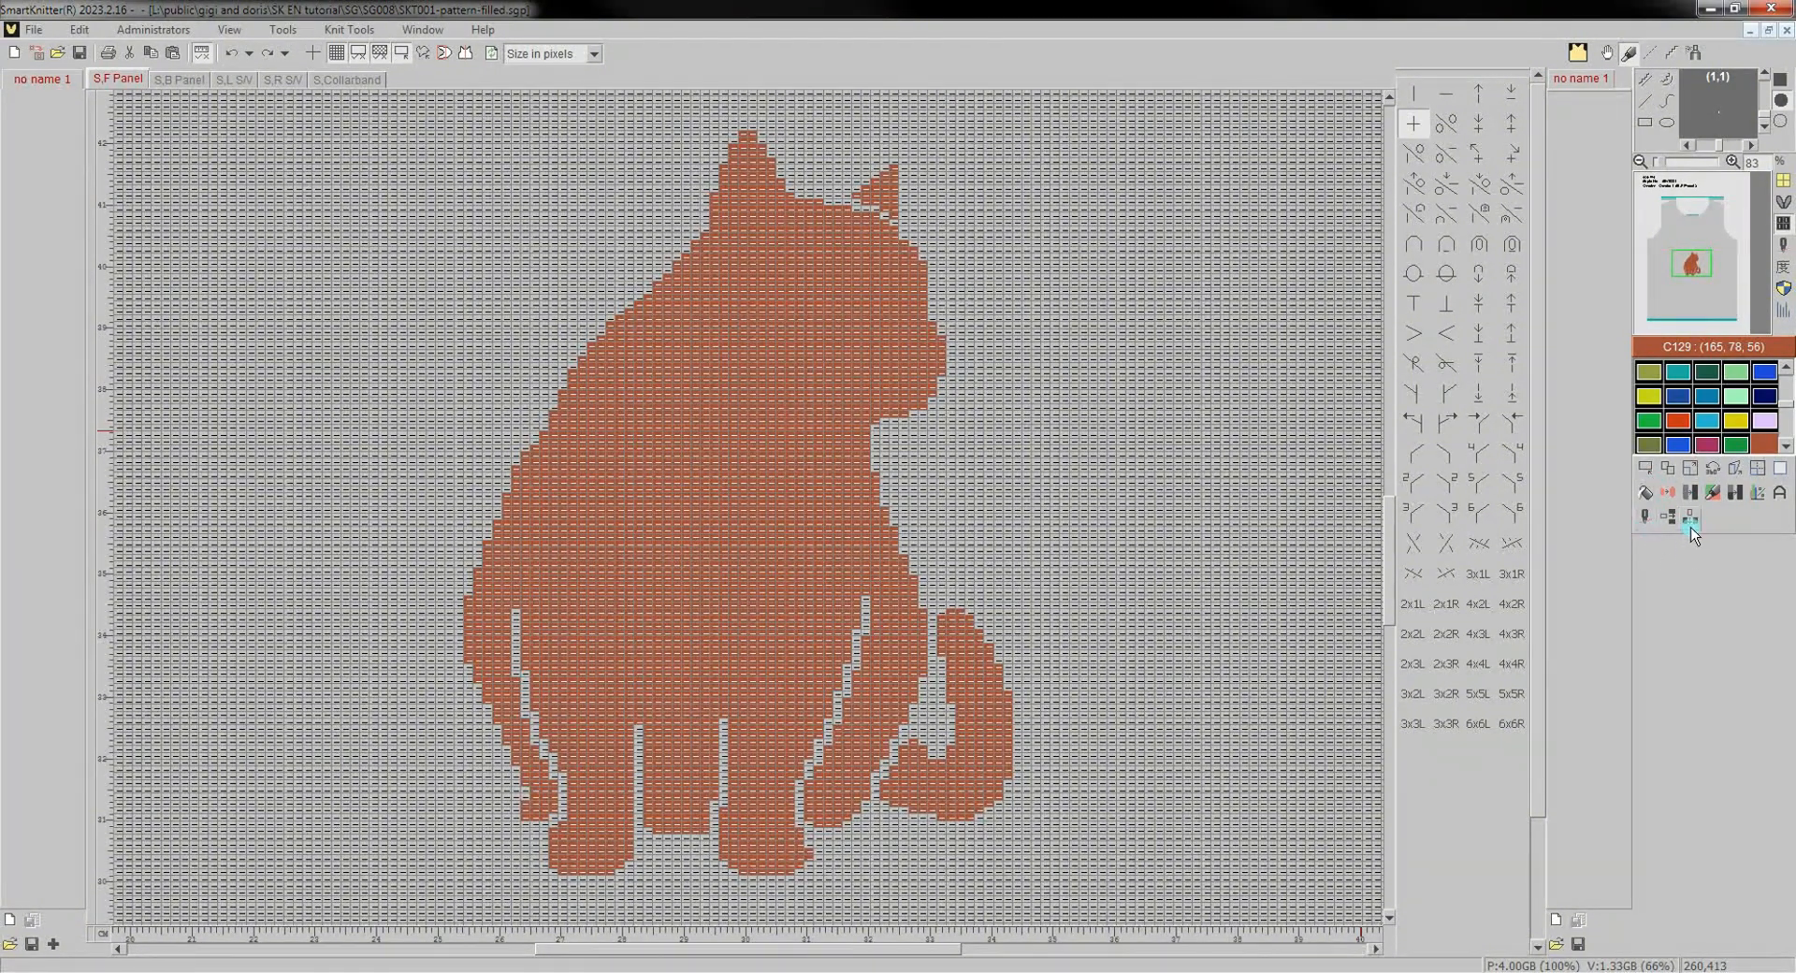
pyautogui.click(1690, 523)
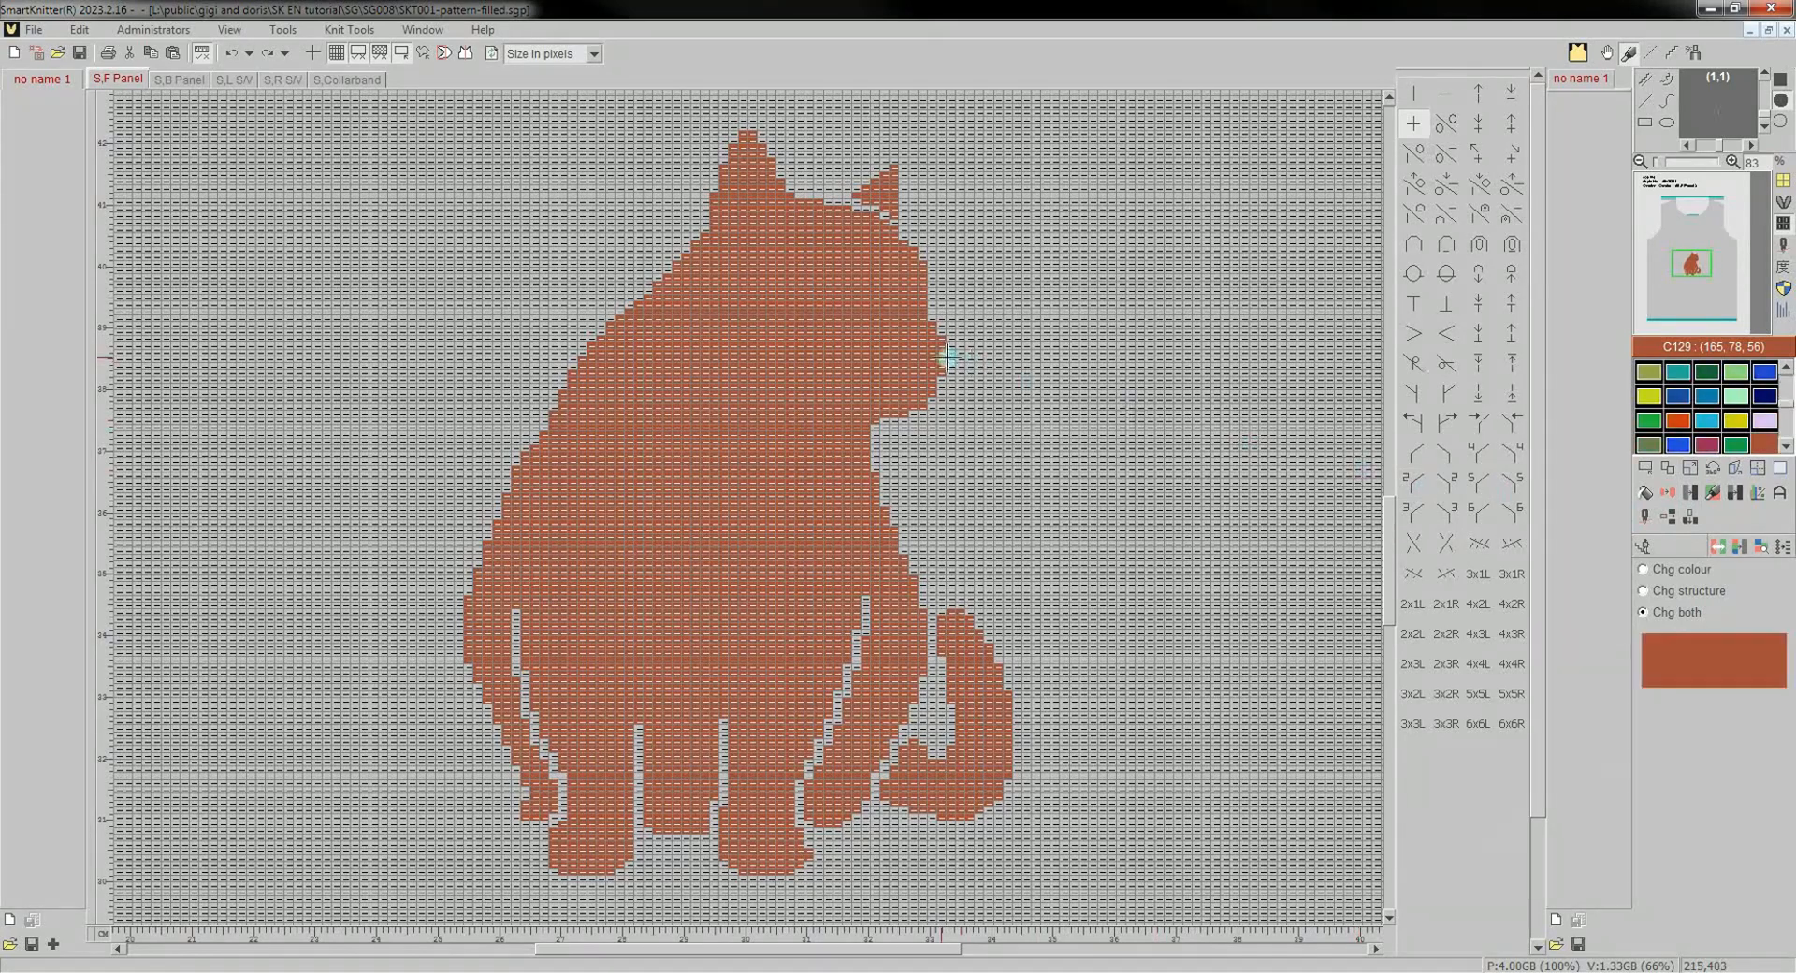
pyautogui.click(1648, 423)
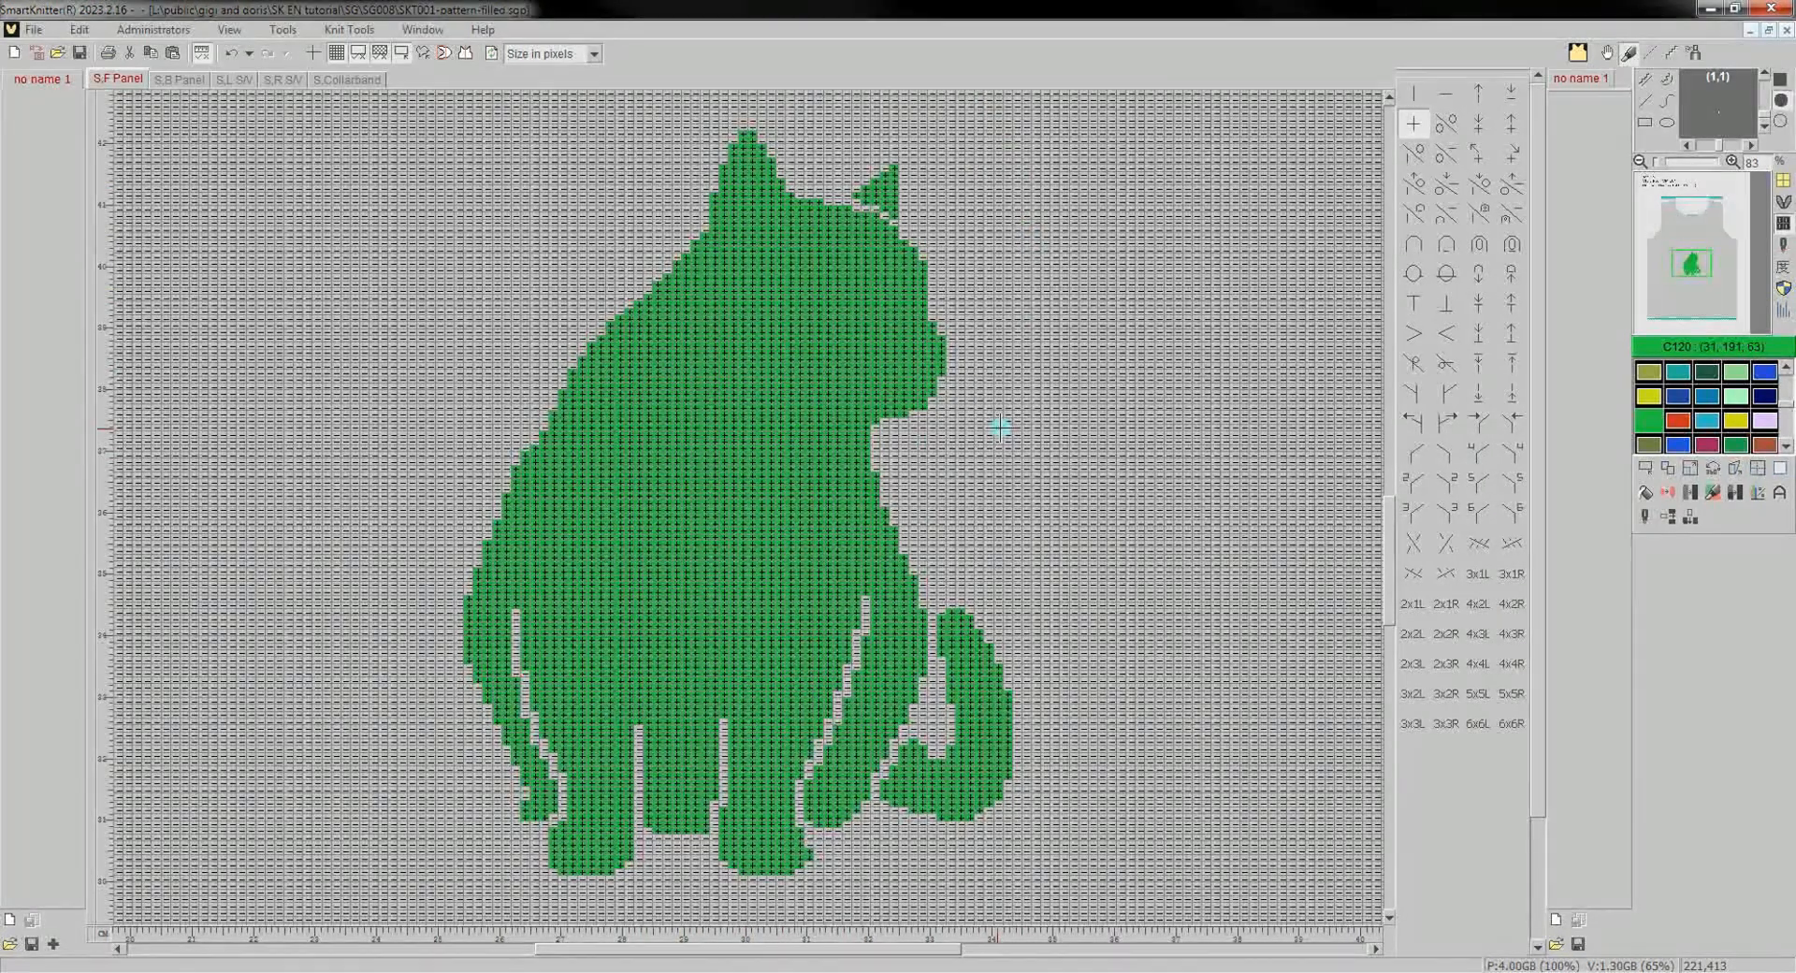
# Swap the cat motif's green C120 with the background colour around it.
pyautogui.click(1689, 488)
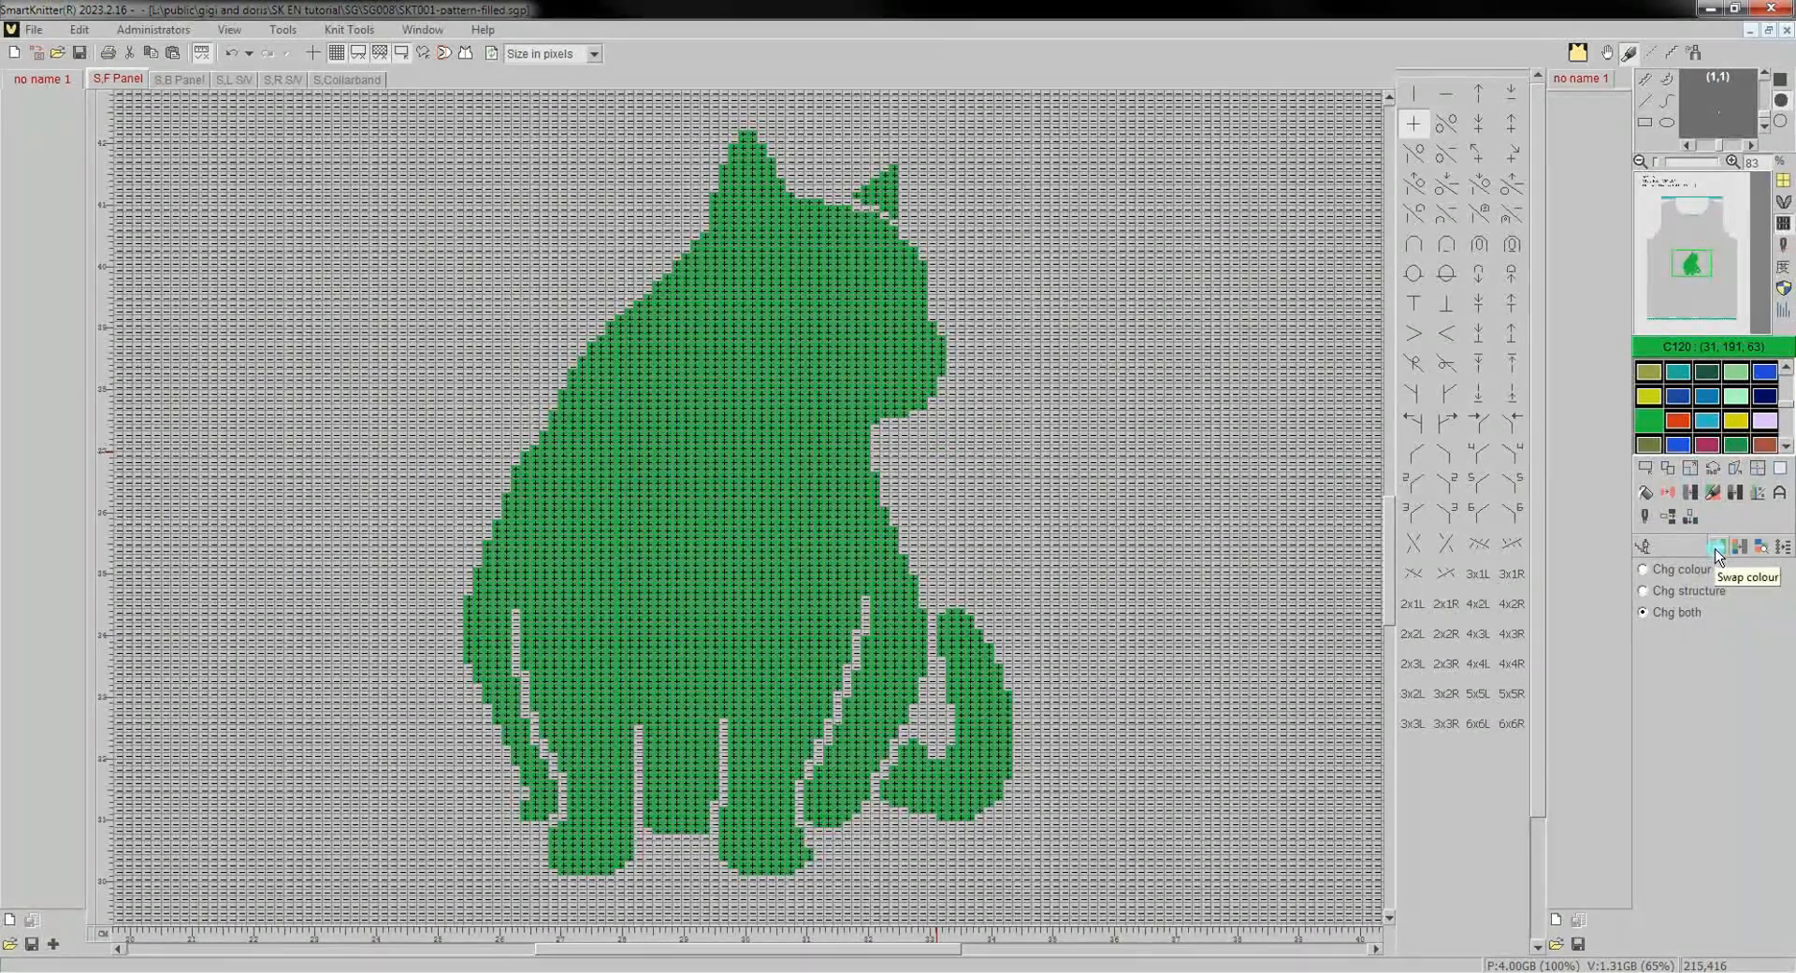
pyautogui.click(1717, 552)
pyautogui.click(984, 331)
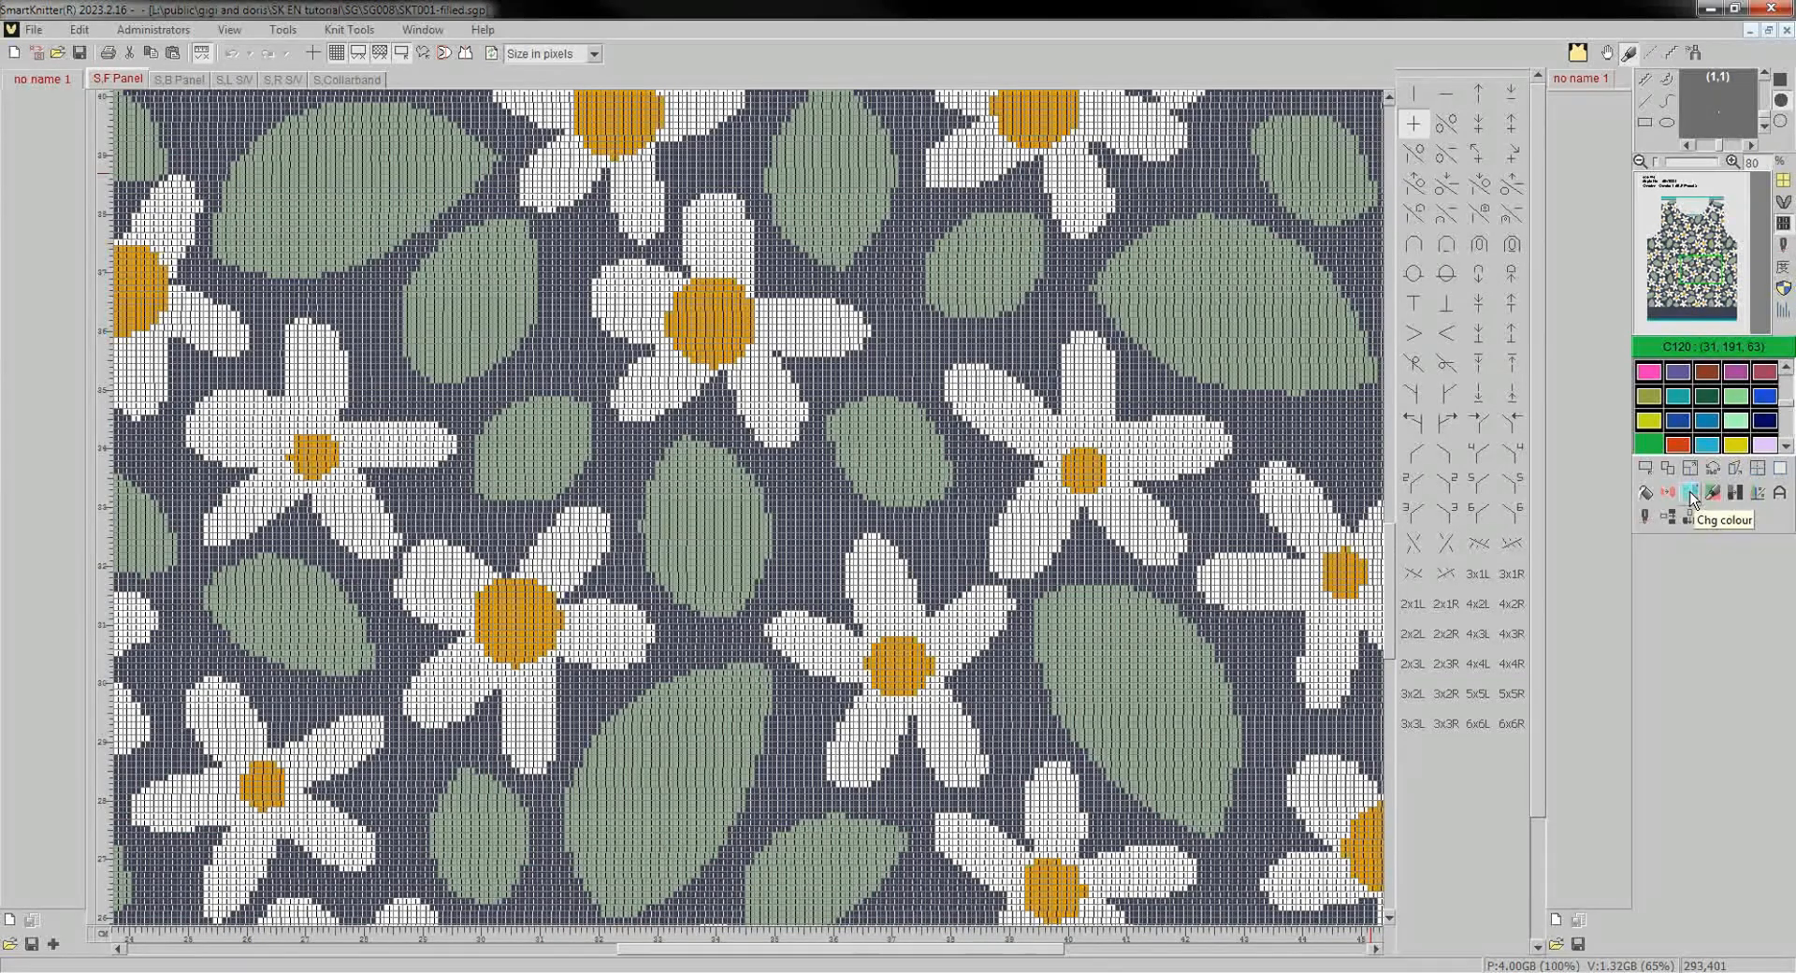
# In the SKT001-filled floral panel, collect source colours for a multi-colour change from a sampled area and remove navy and sage green from them.
pyautogui.click(1692, 496)
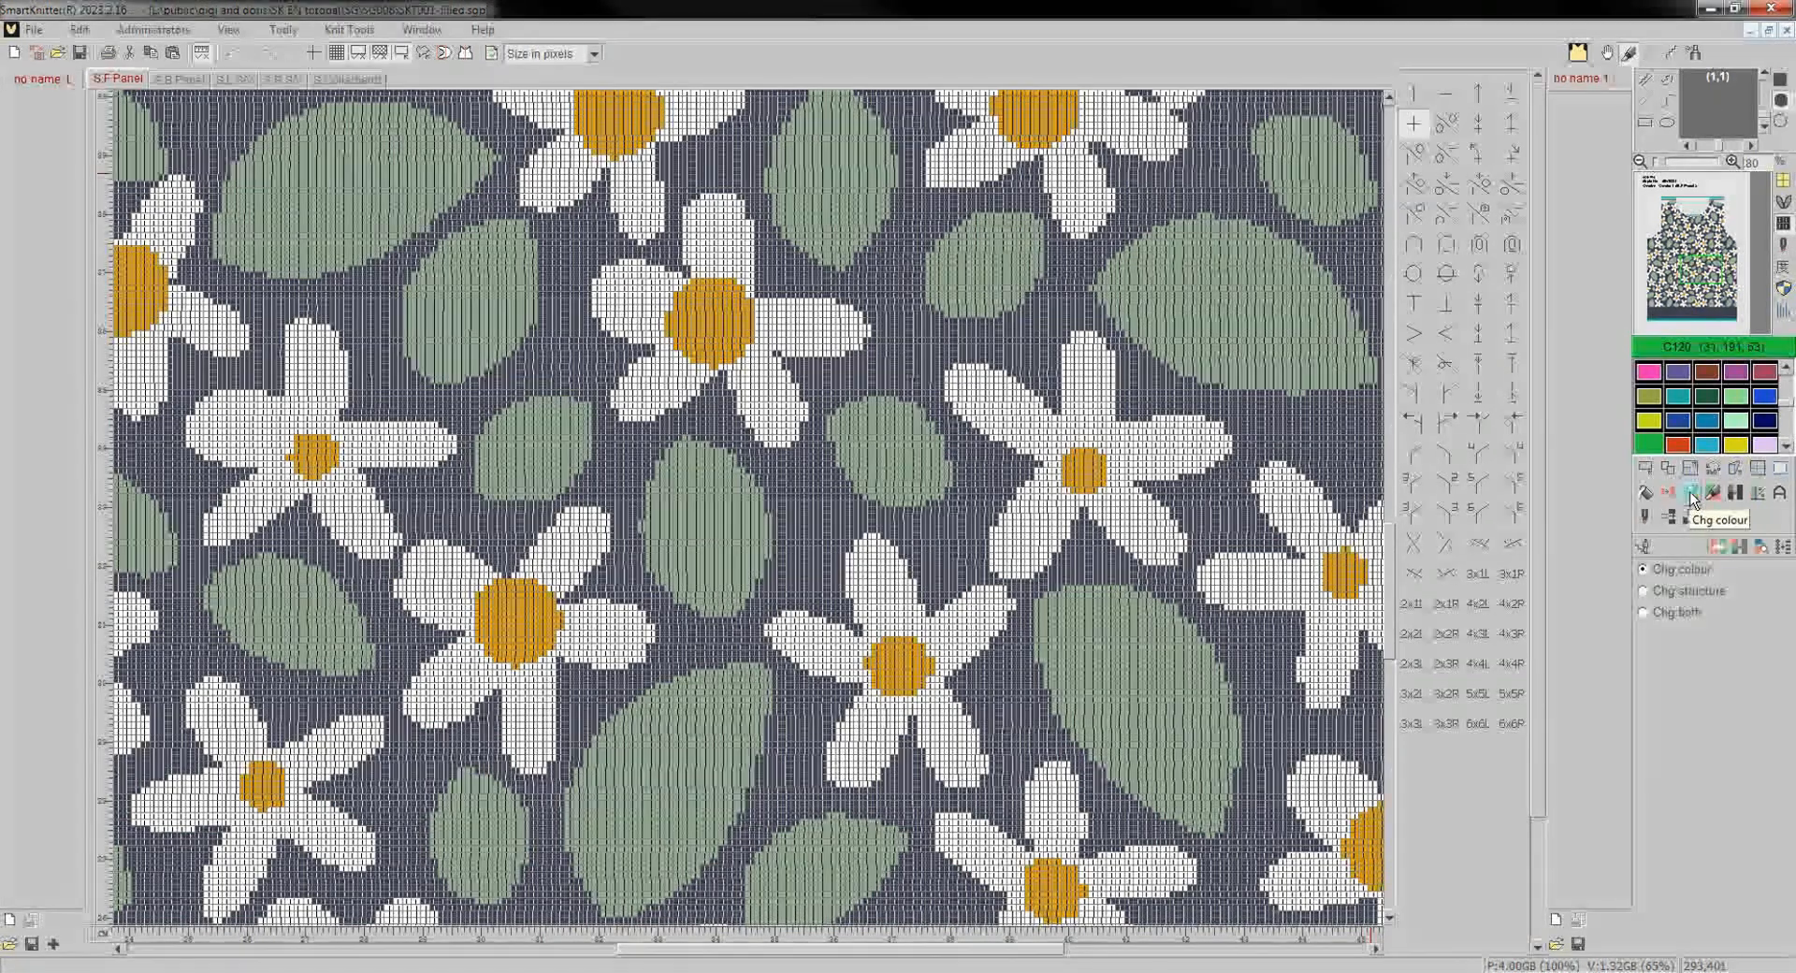
pyautogui.click(1741, 548)
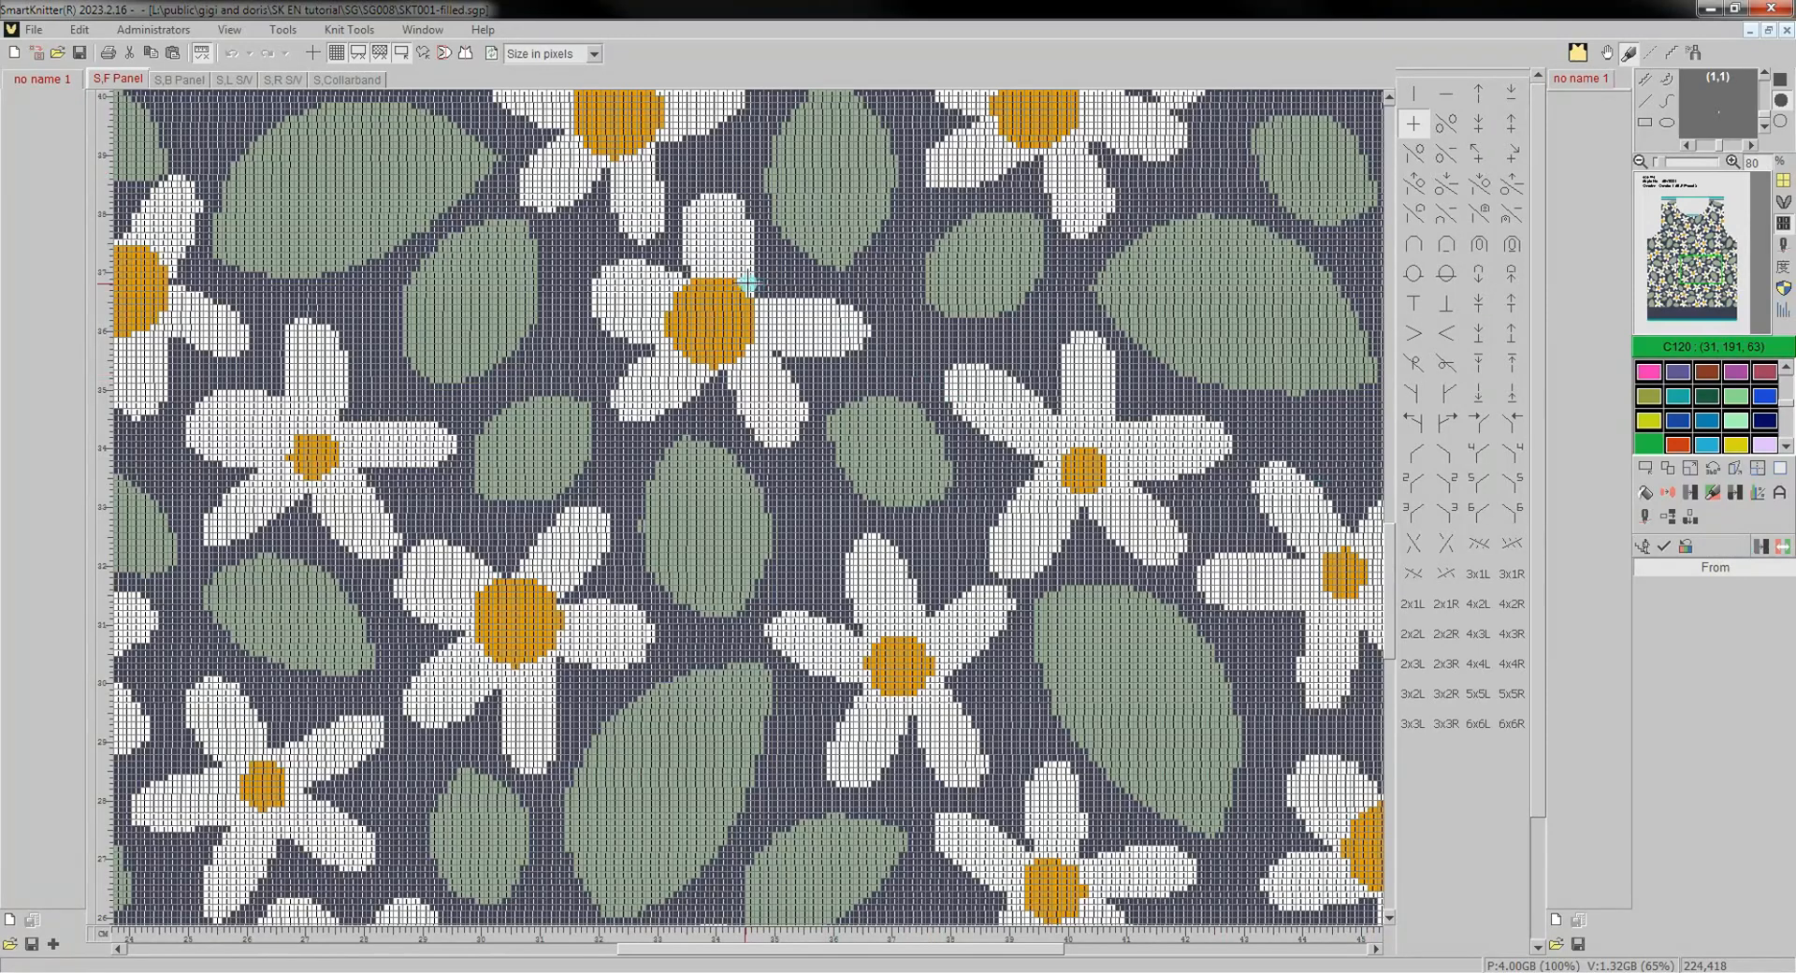
pyautogui.moveTo(726, 271); pyautogui.dragTo(1077, 666)
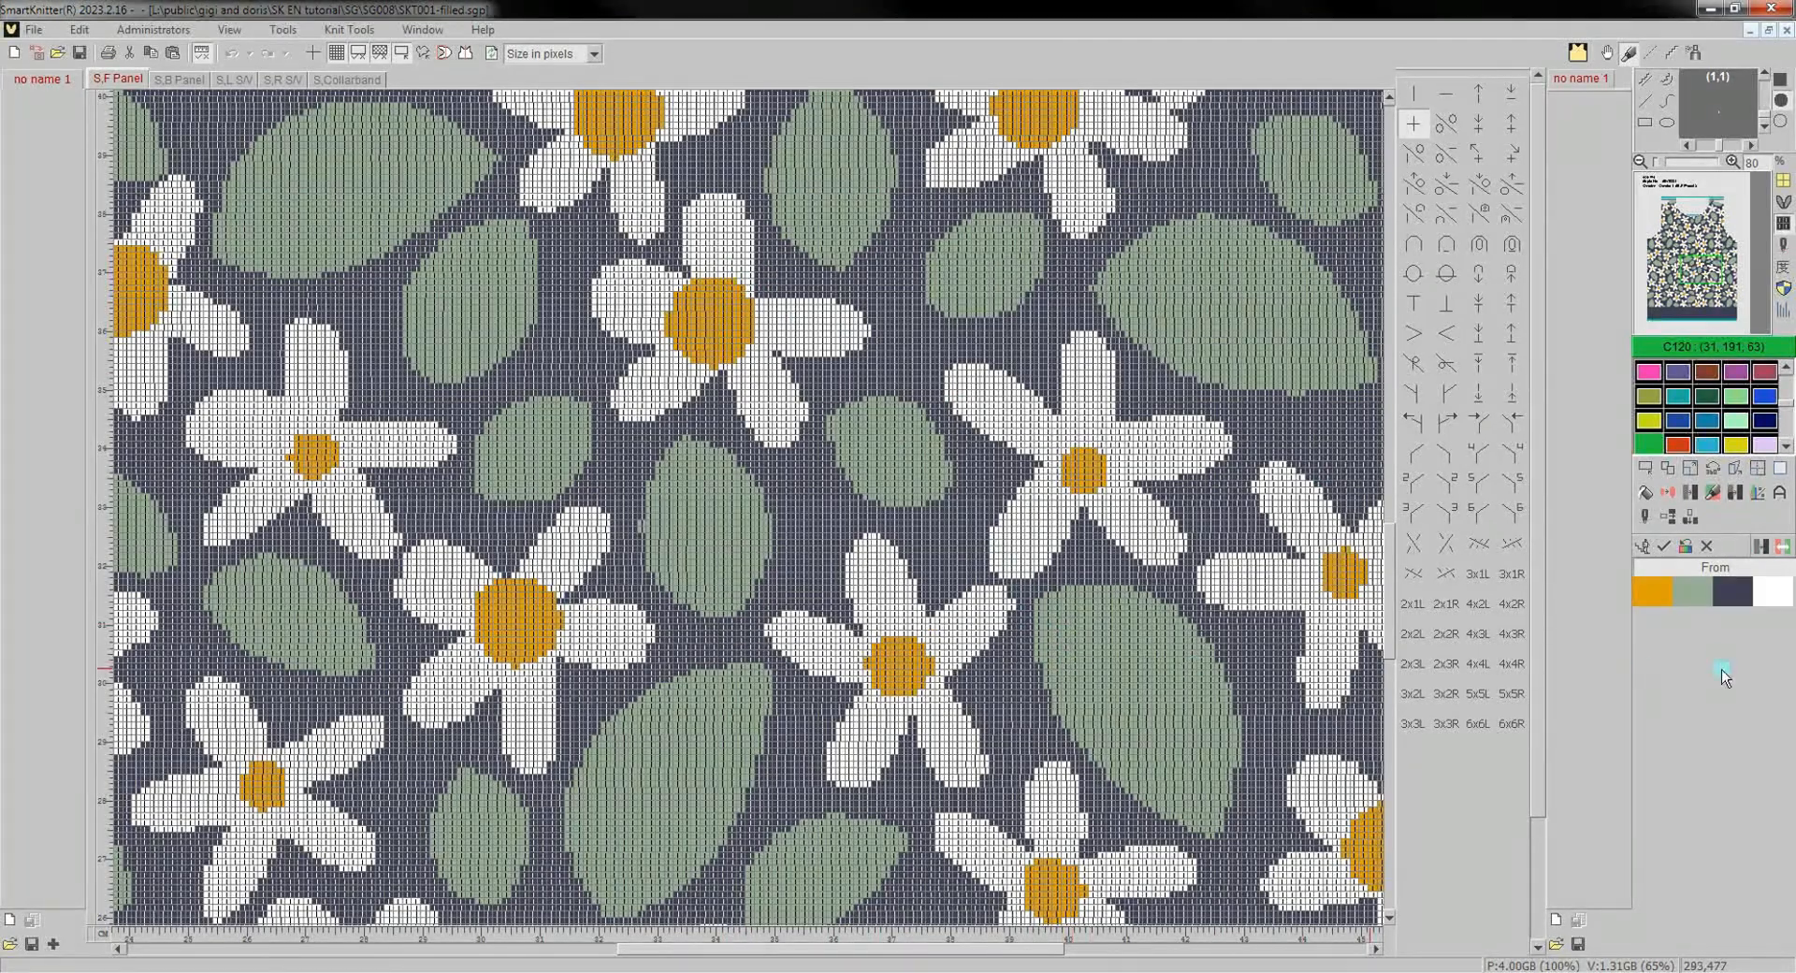
pyautogui.click(1738, 595)
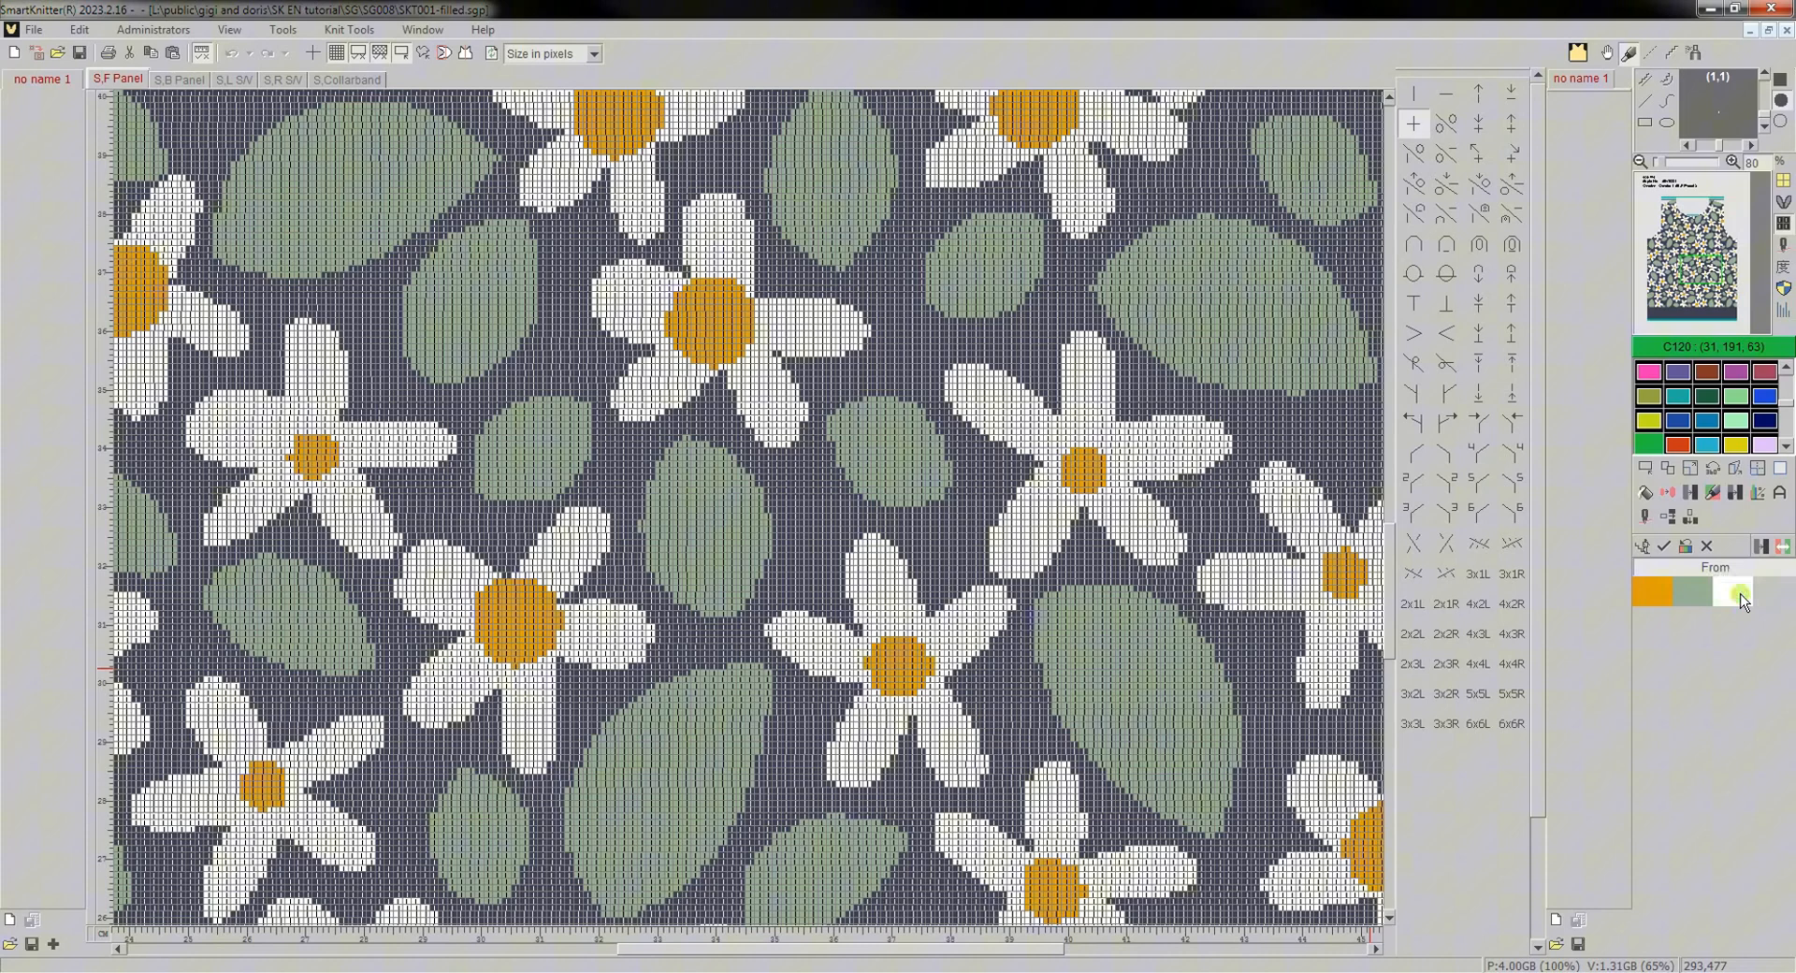
pyautogui.click(1663, 597)
pyautogui.click(1680, 594)
pyautogui.click(1681, 593)
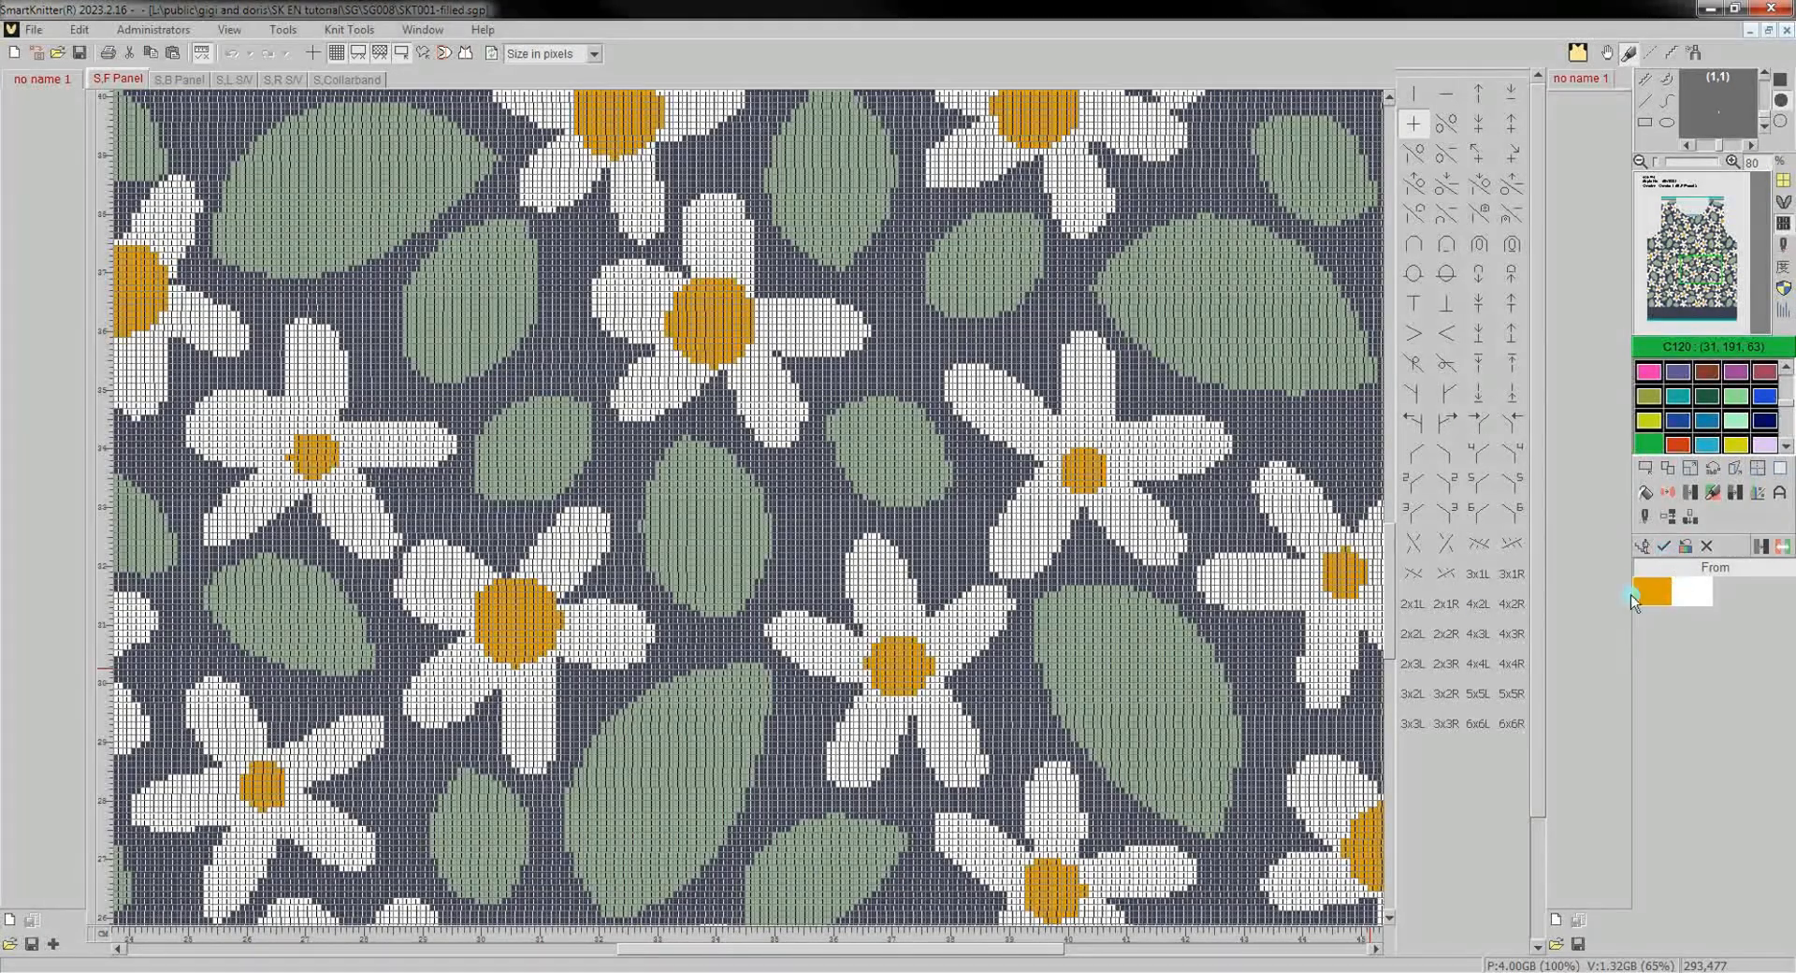
# Replace the flowers' orange and white with the sage green of the leaves, and undo the replacement.
pyautogui.click(912, 427)
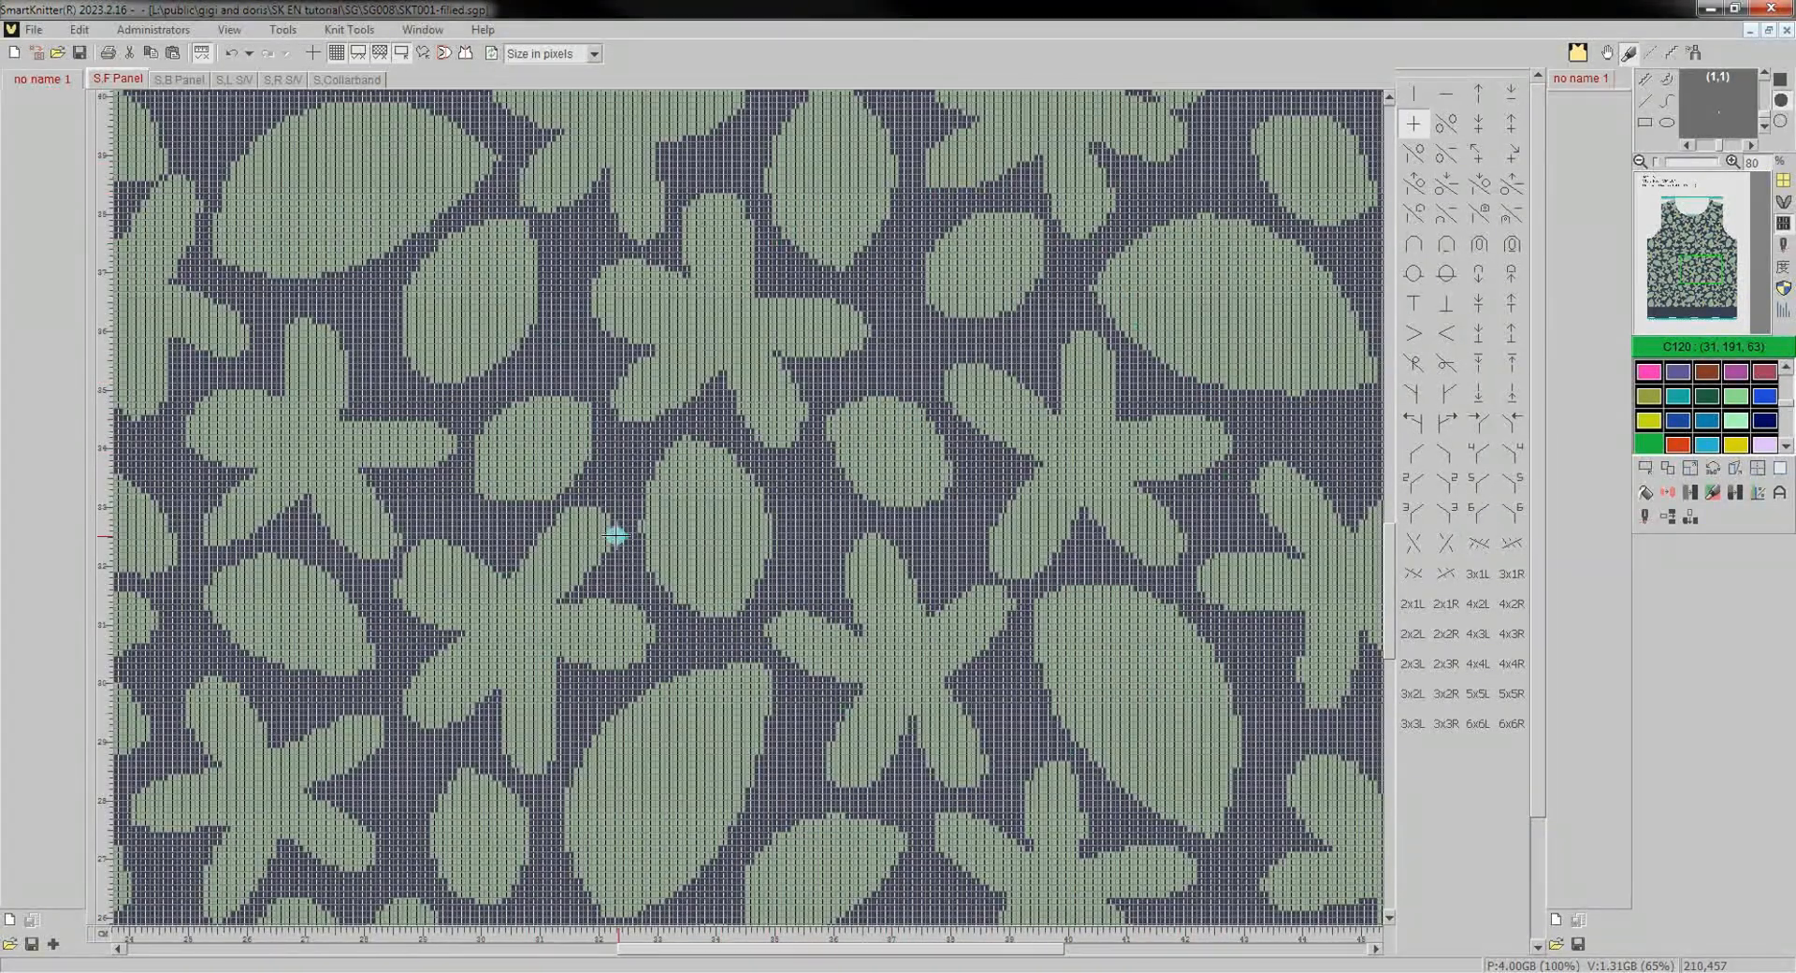
pyautogui.click(810, 15)
pyautogui.hotkey('ctrl', 'z')
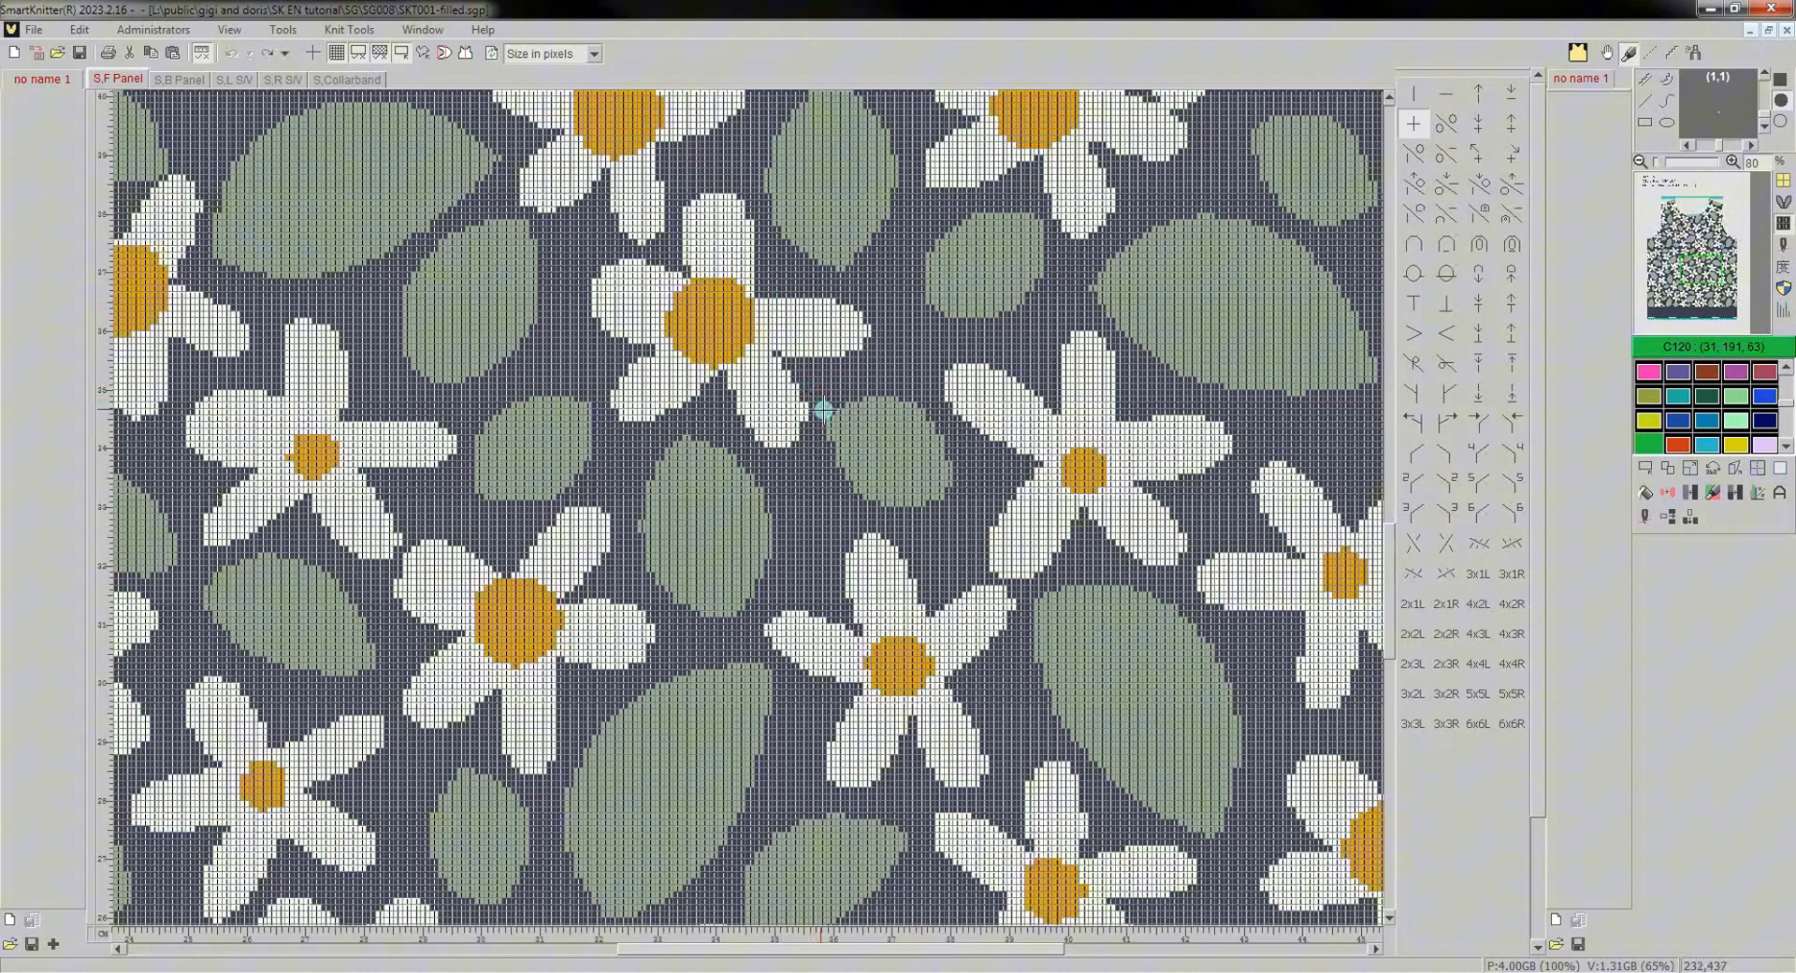
# Look up the panel's colour percentages and knit structure usage in the colour, structure and zone finder.
pyautogui.click(1690, 493)
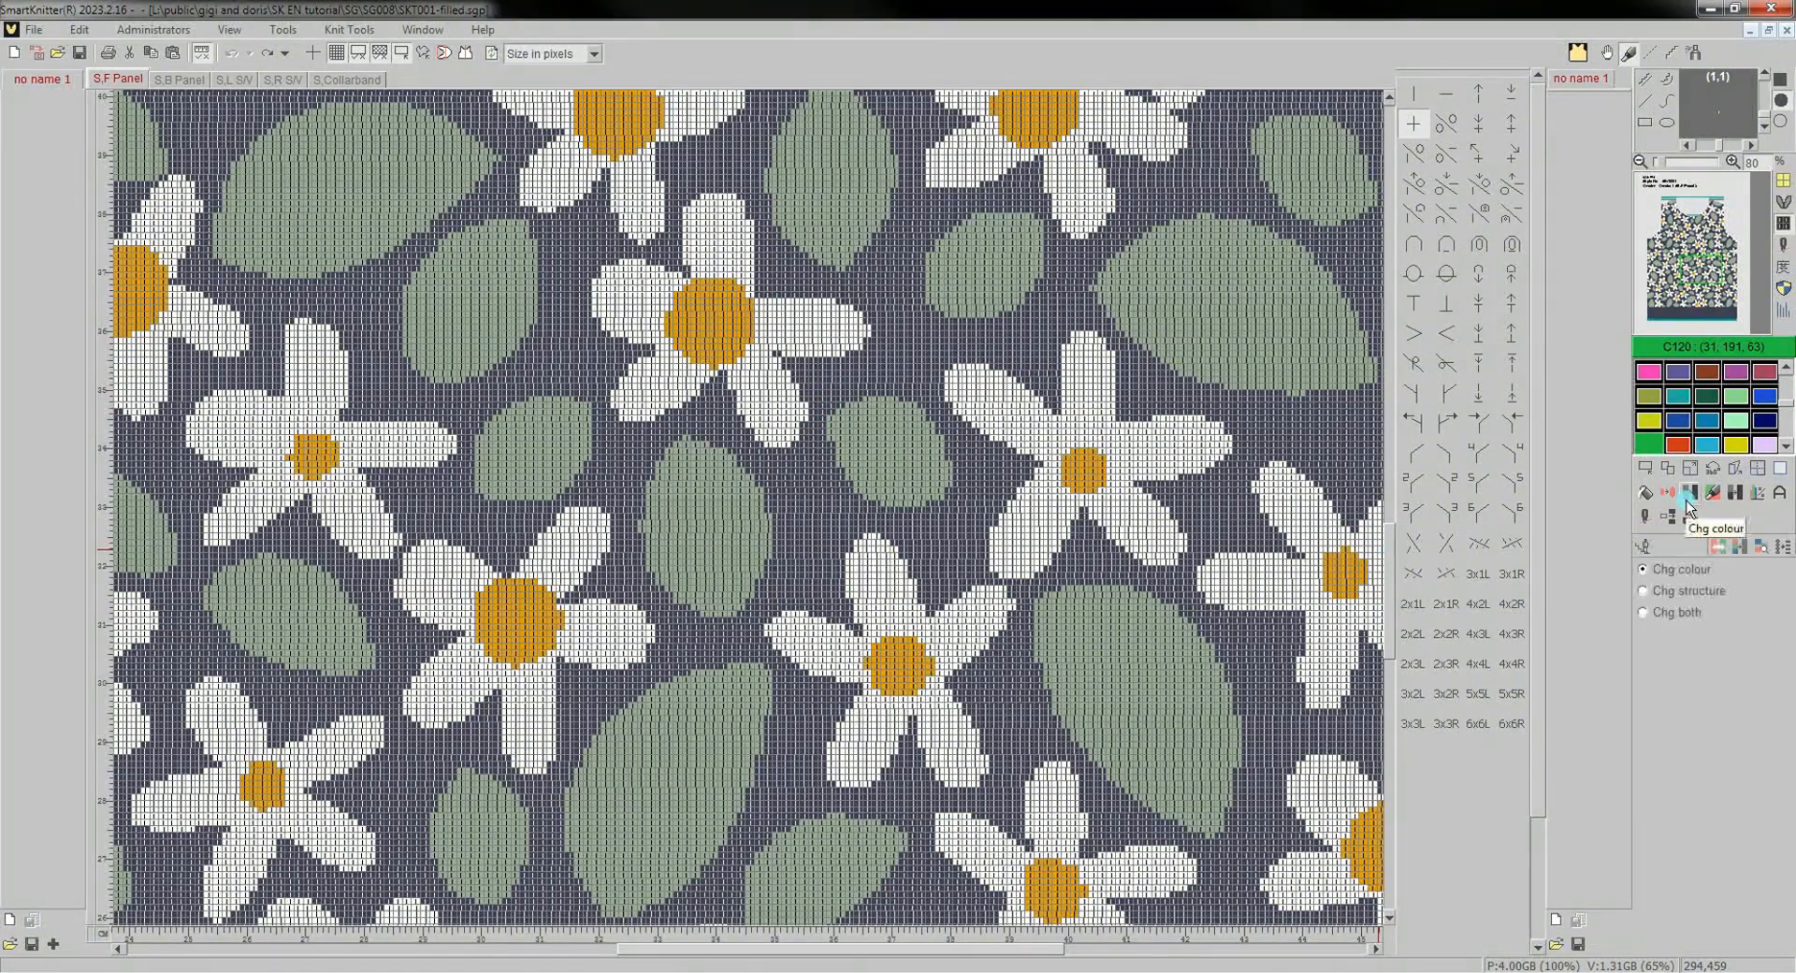
pyautogui.click(1764, 549)
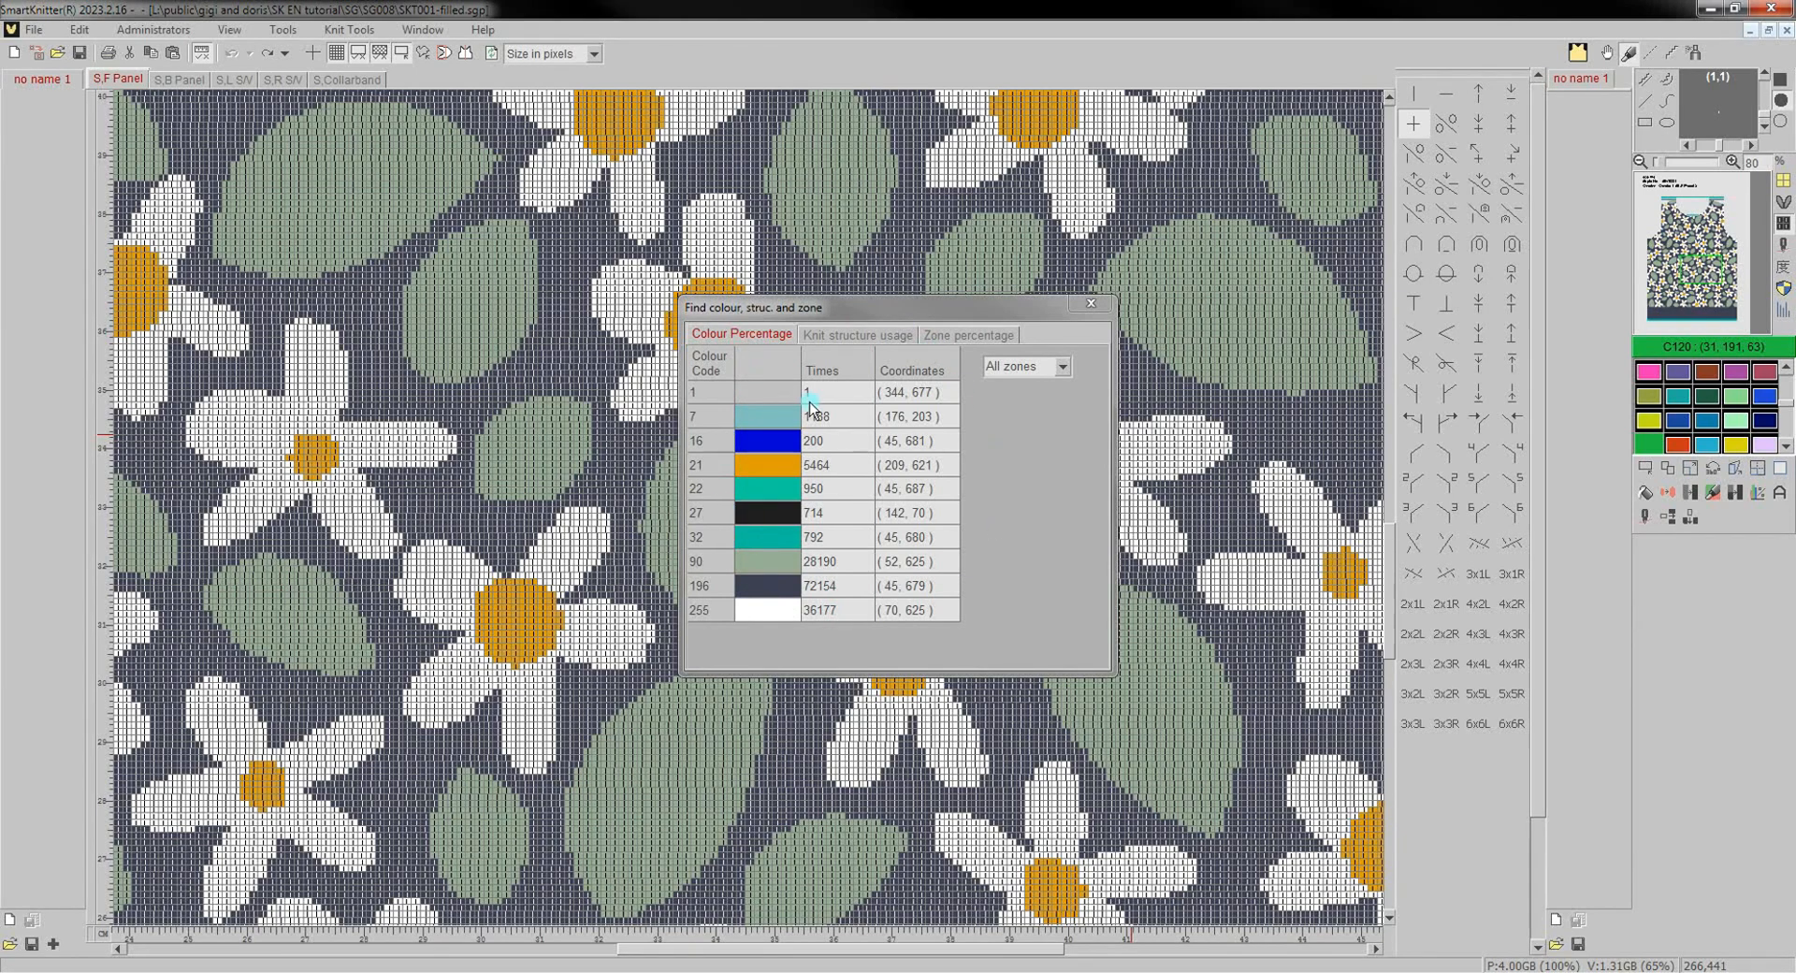
pyautogui.click(853, 334)
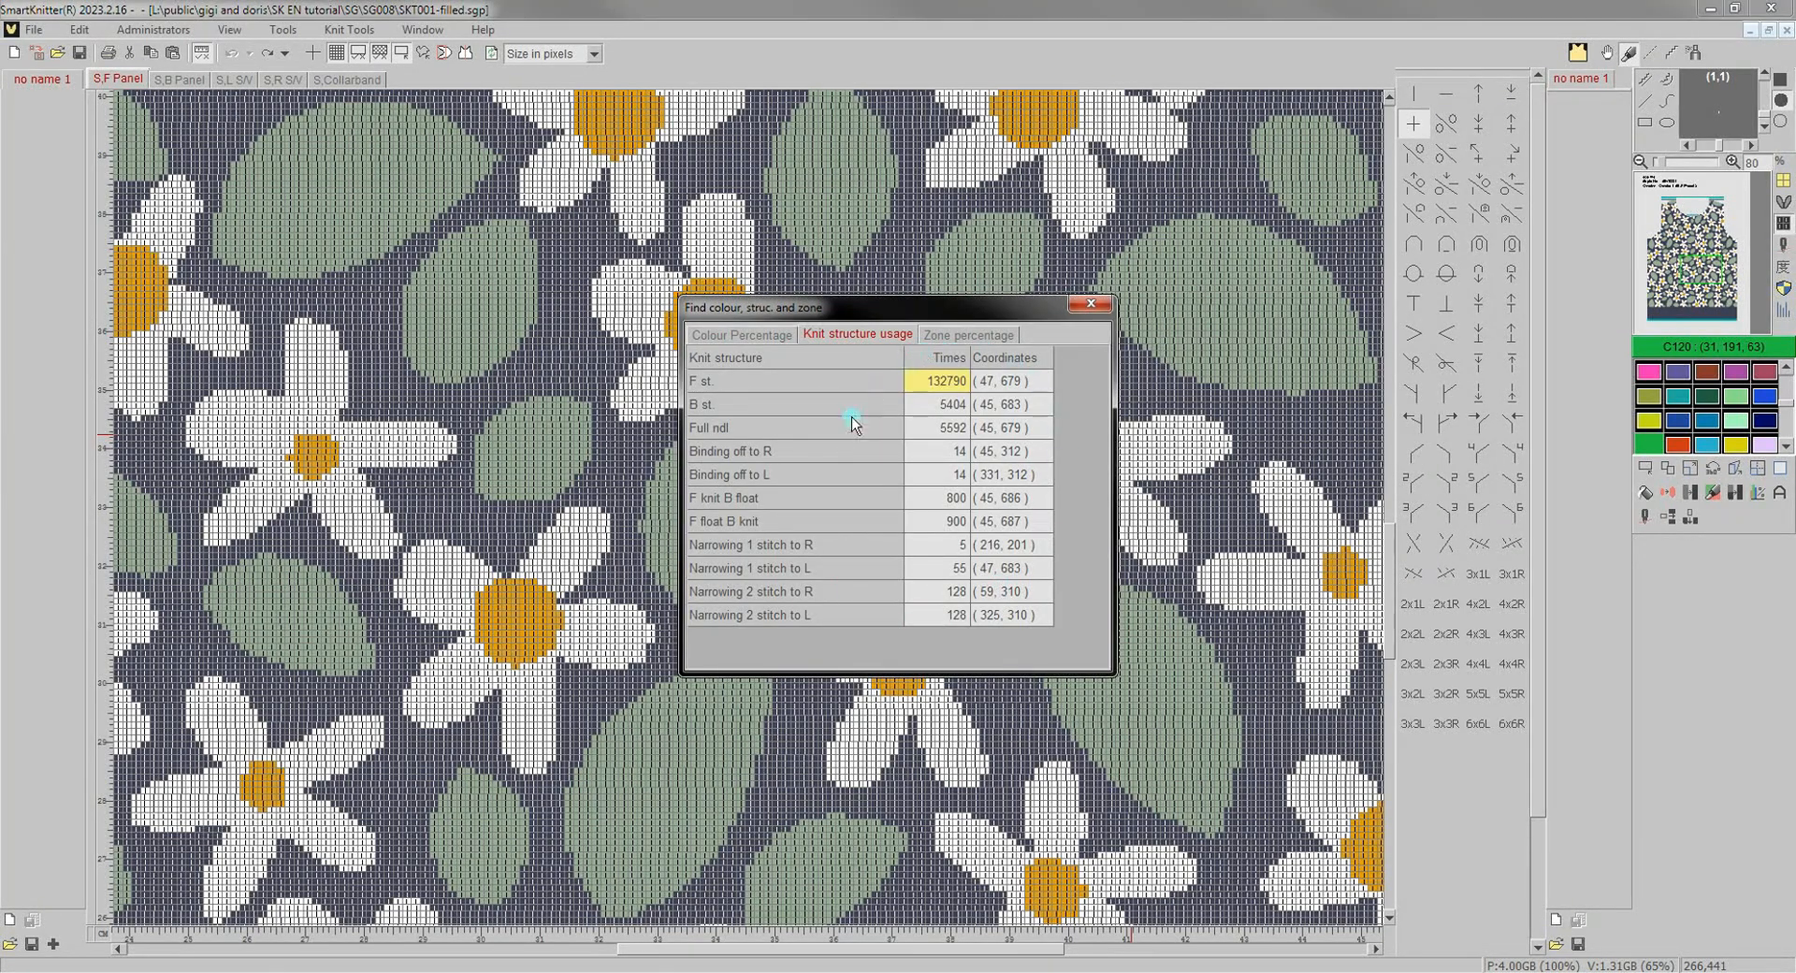
# Look up the floral panel's zone percentages in the finder, and close it.
pyautogui.click(967, 335)
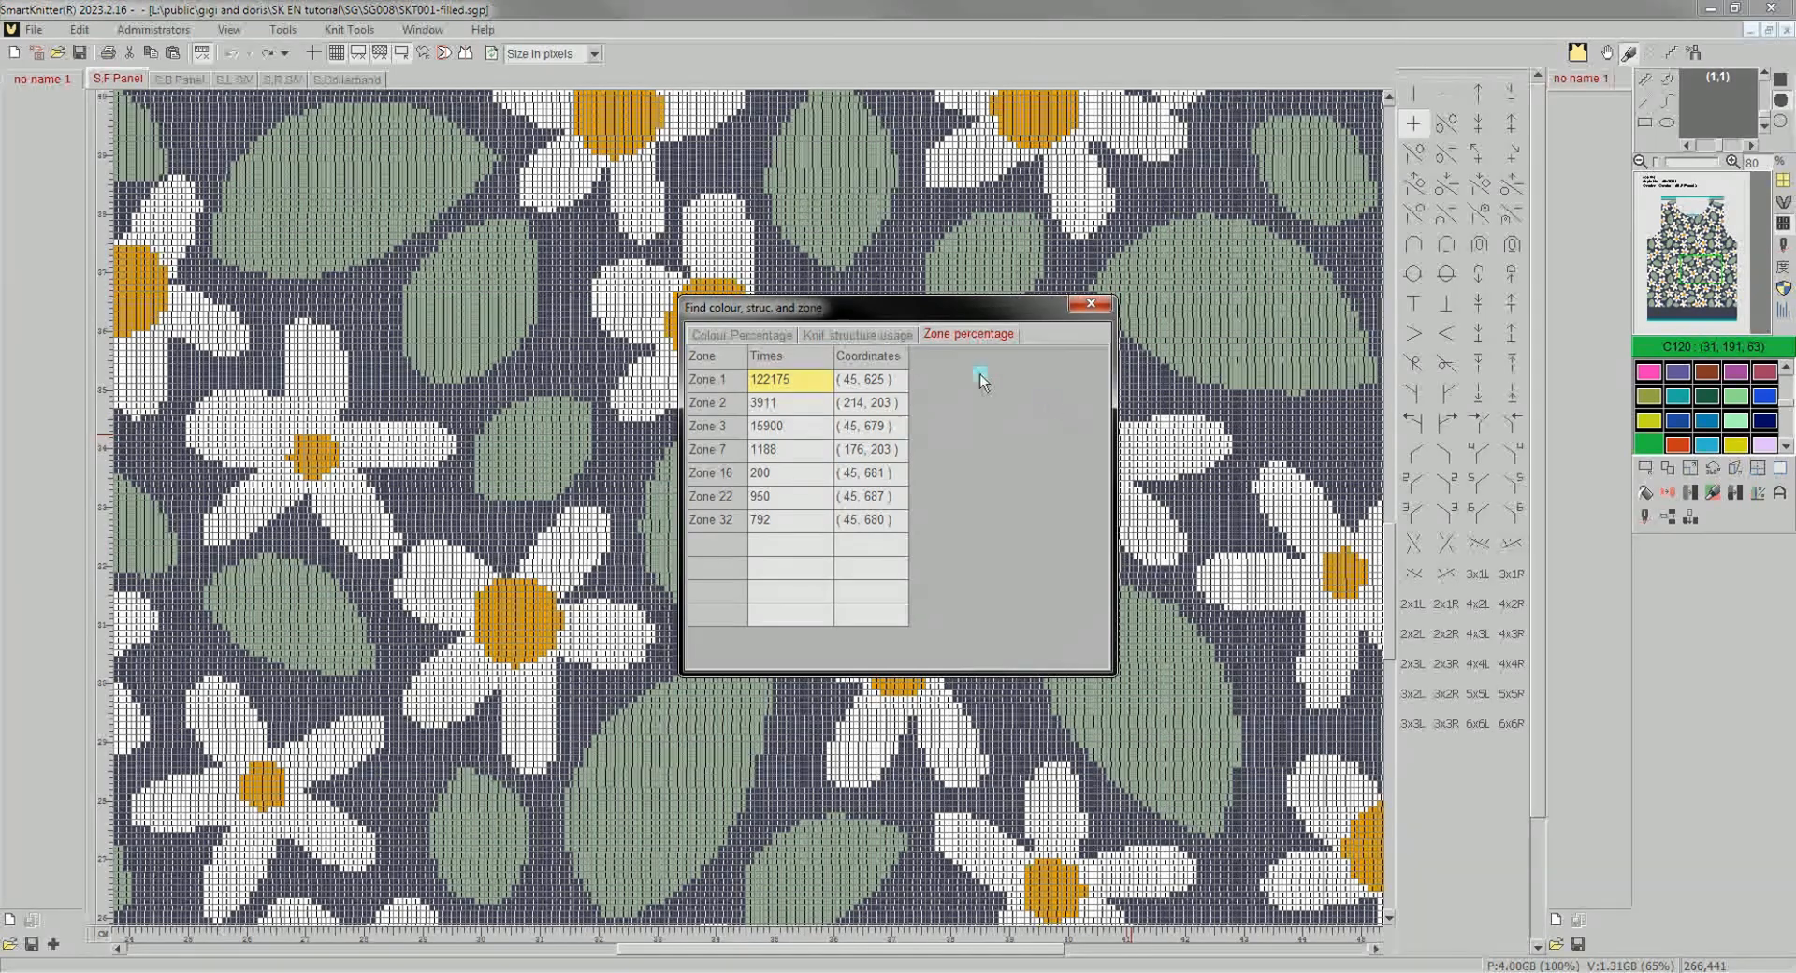
pyautogui.click(1088, 279)
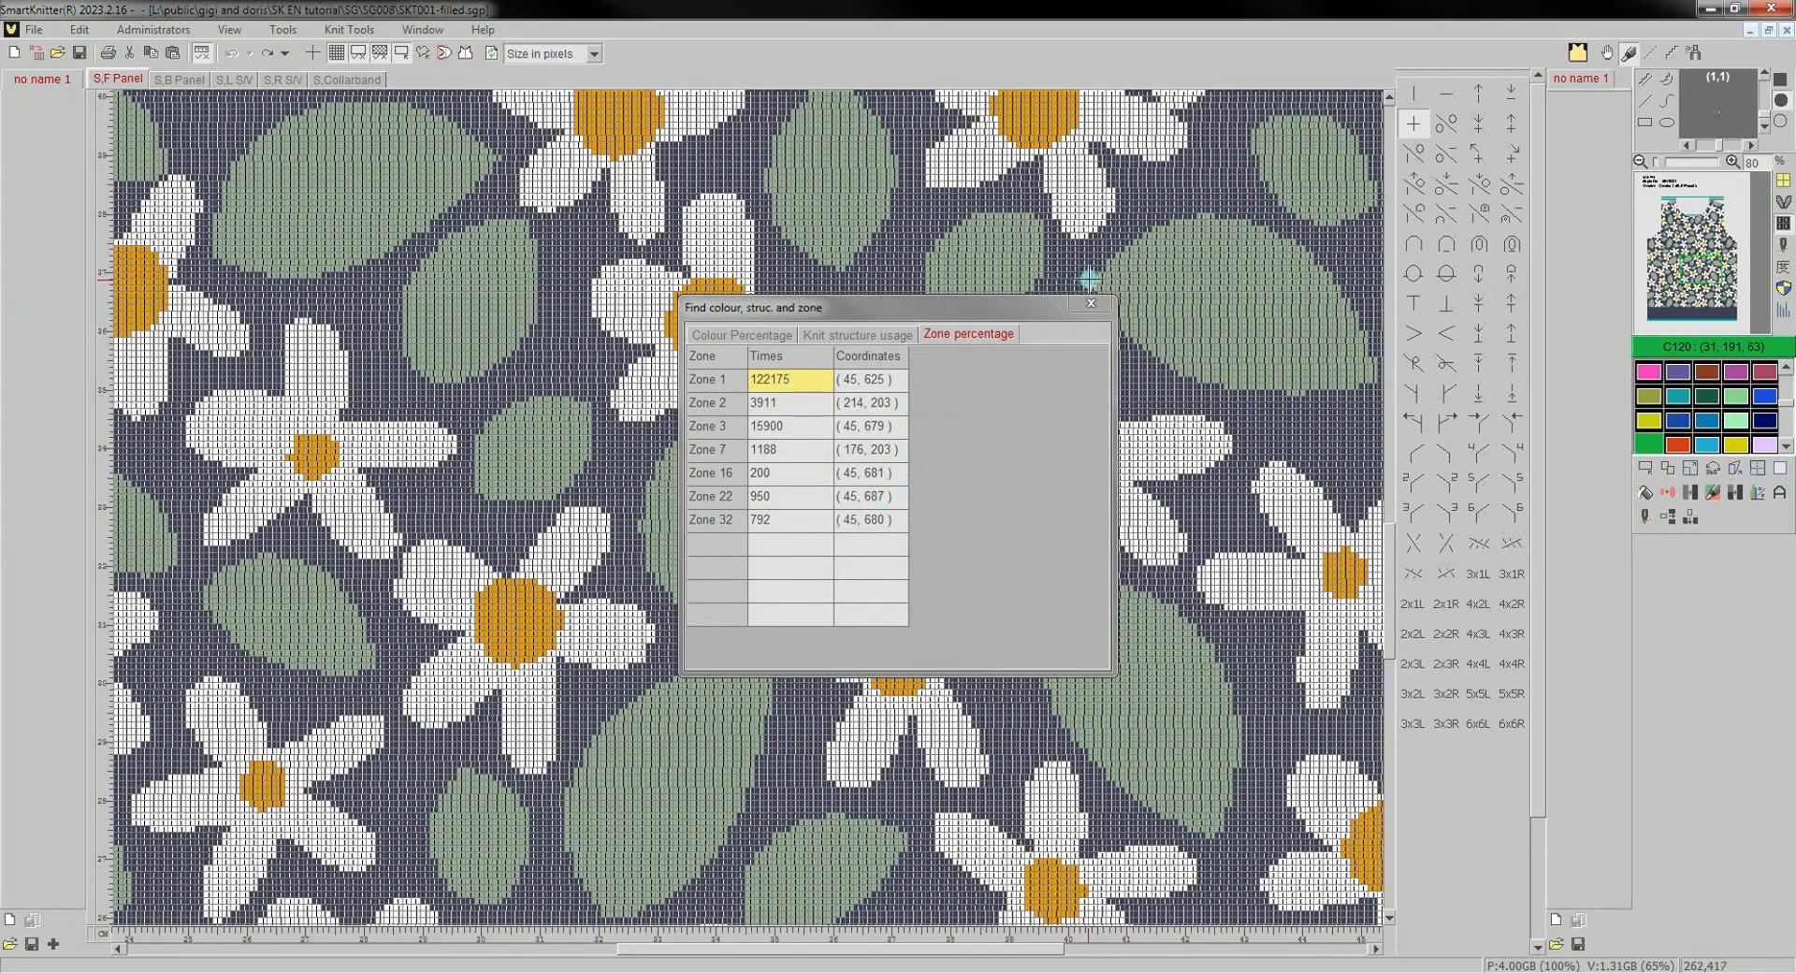
pyautogui.click(1096, 305)
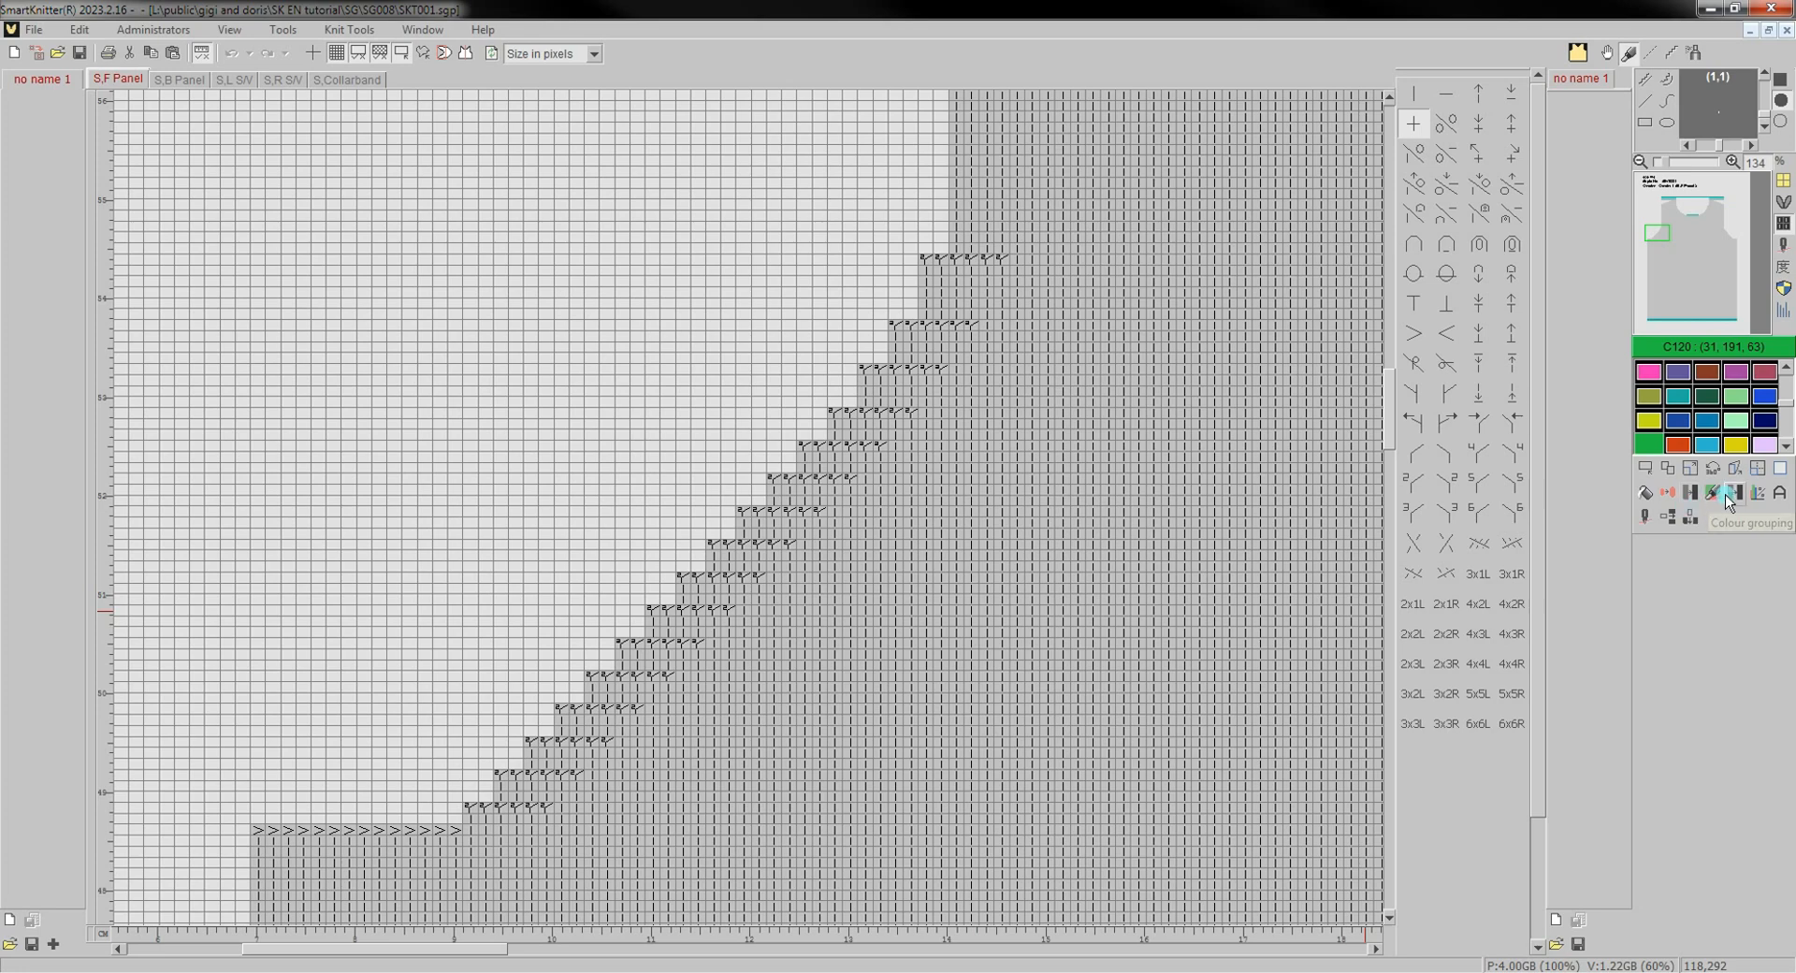
# In the SKT001 panel, sample a 2 by 6 narrowing segment for a pattern change and include knit structure in both source and target.
pyautogui.click(1701, 501)
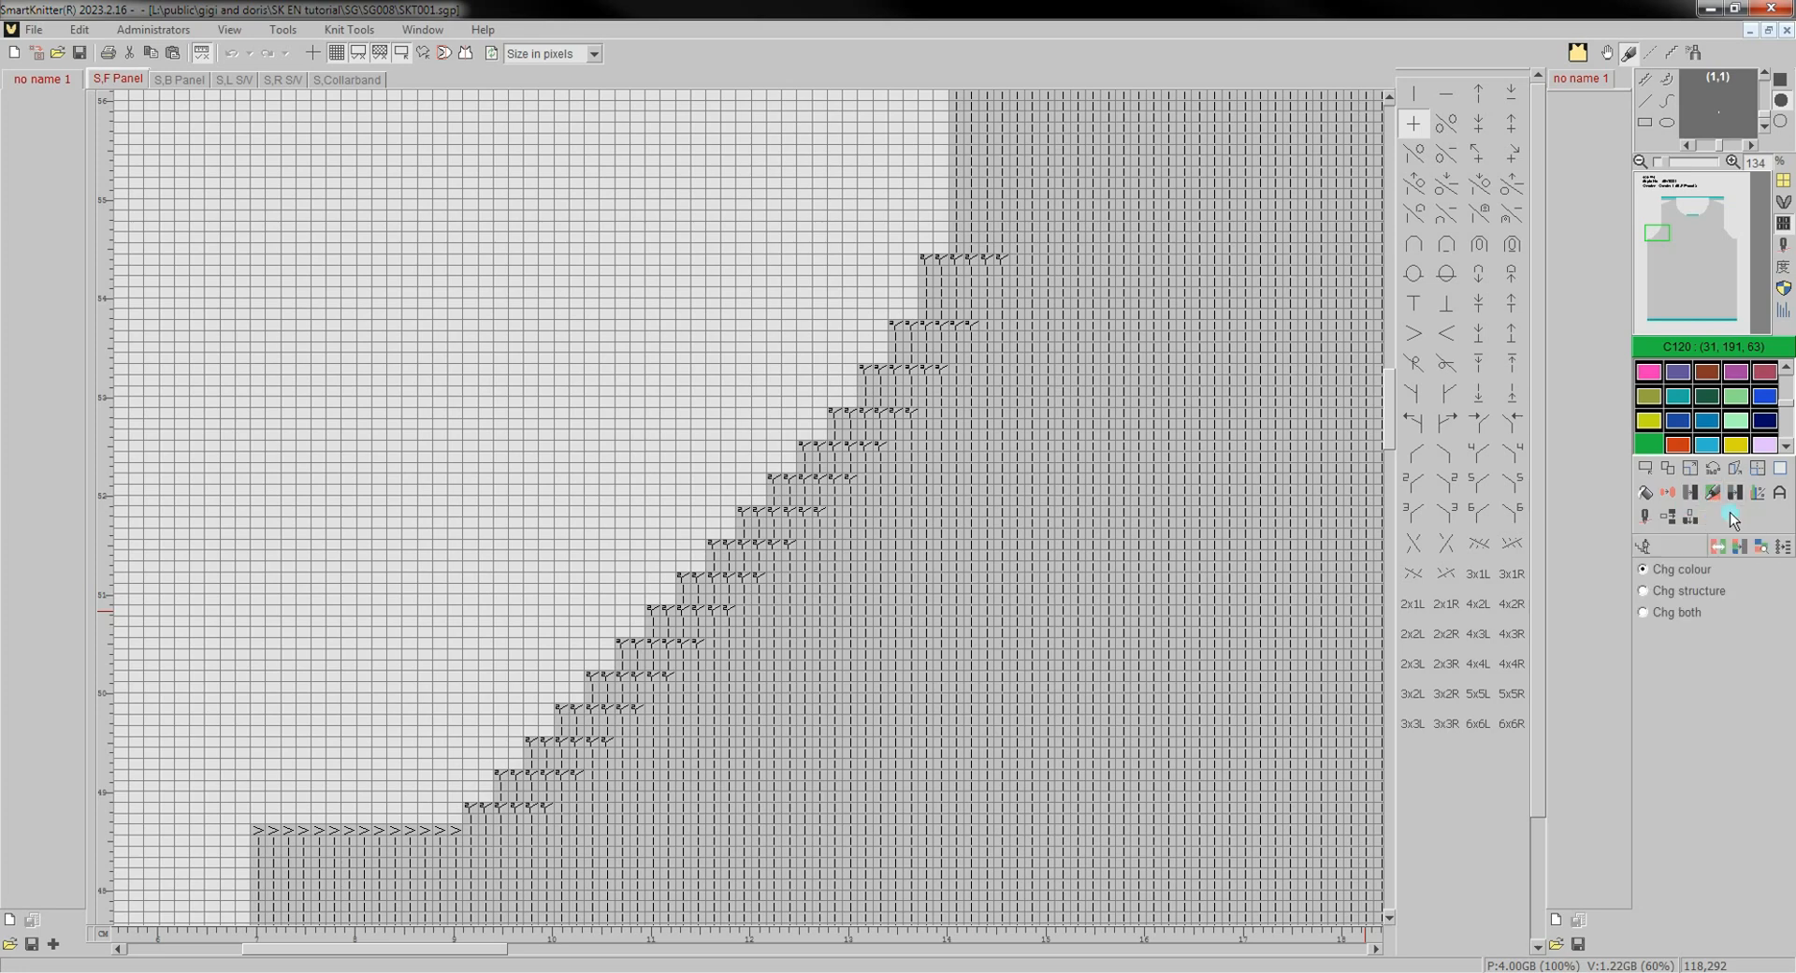
pyautogui.click(1787, 548)
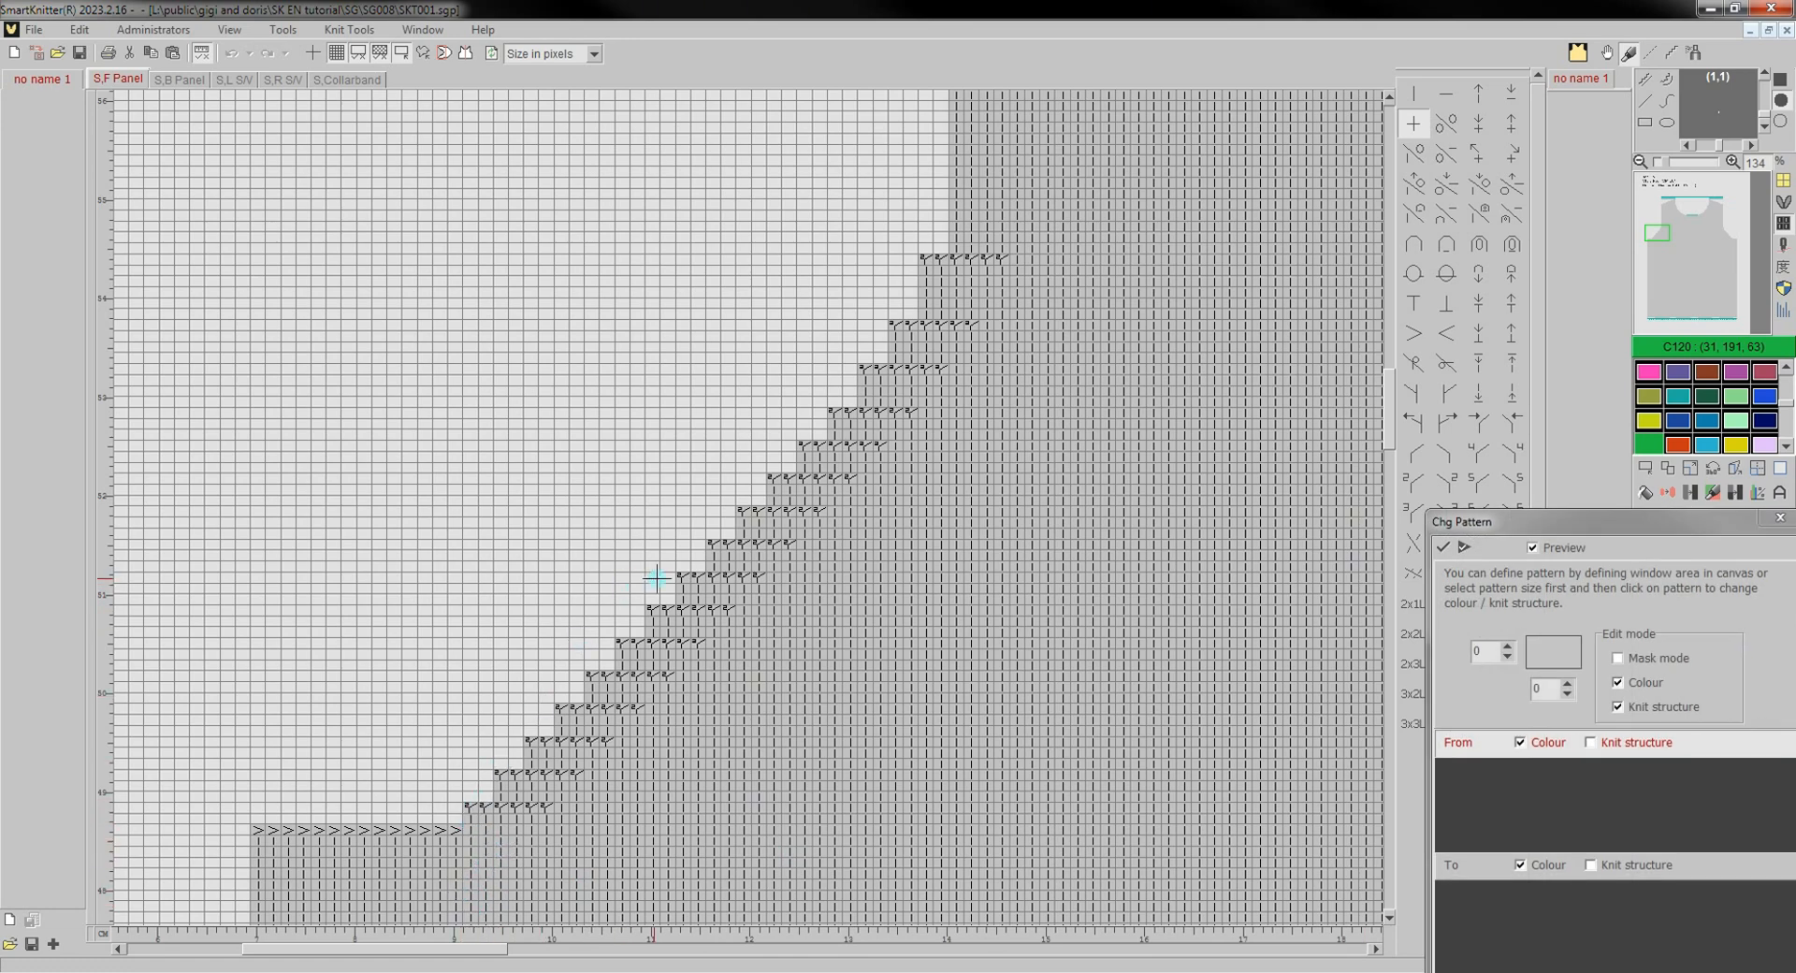
pyautogui.moveTo(683, 572); pyautogui.dragTo(754, 586)
pyautogui.click(1602, 743)
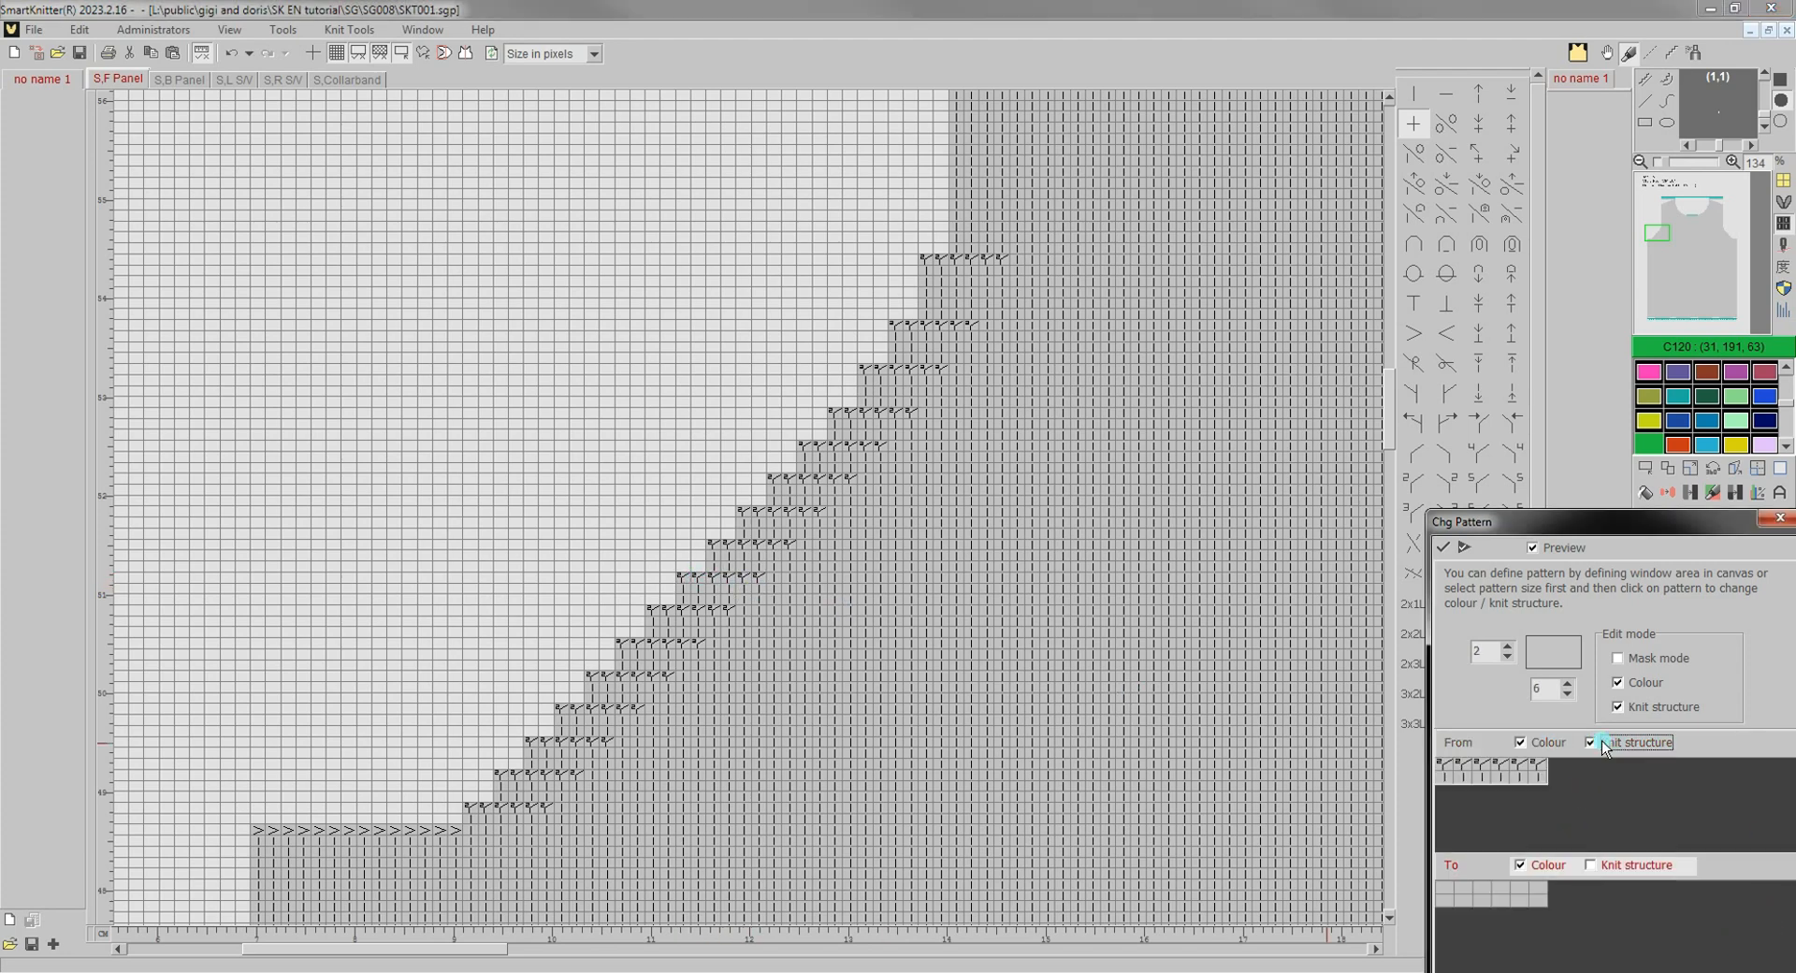
pyautogui.click(1625, 867)
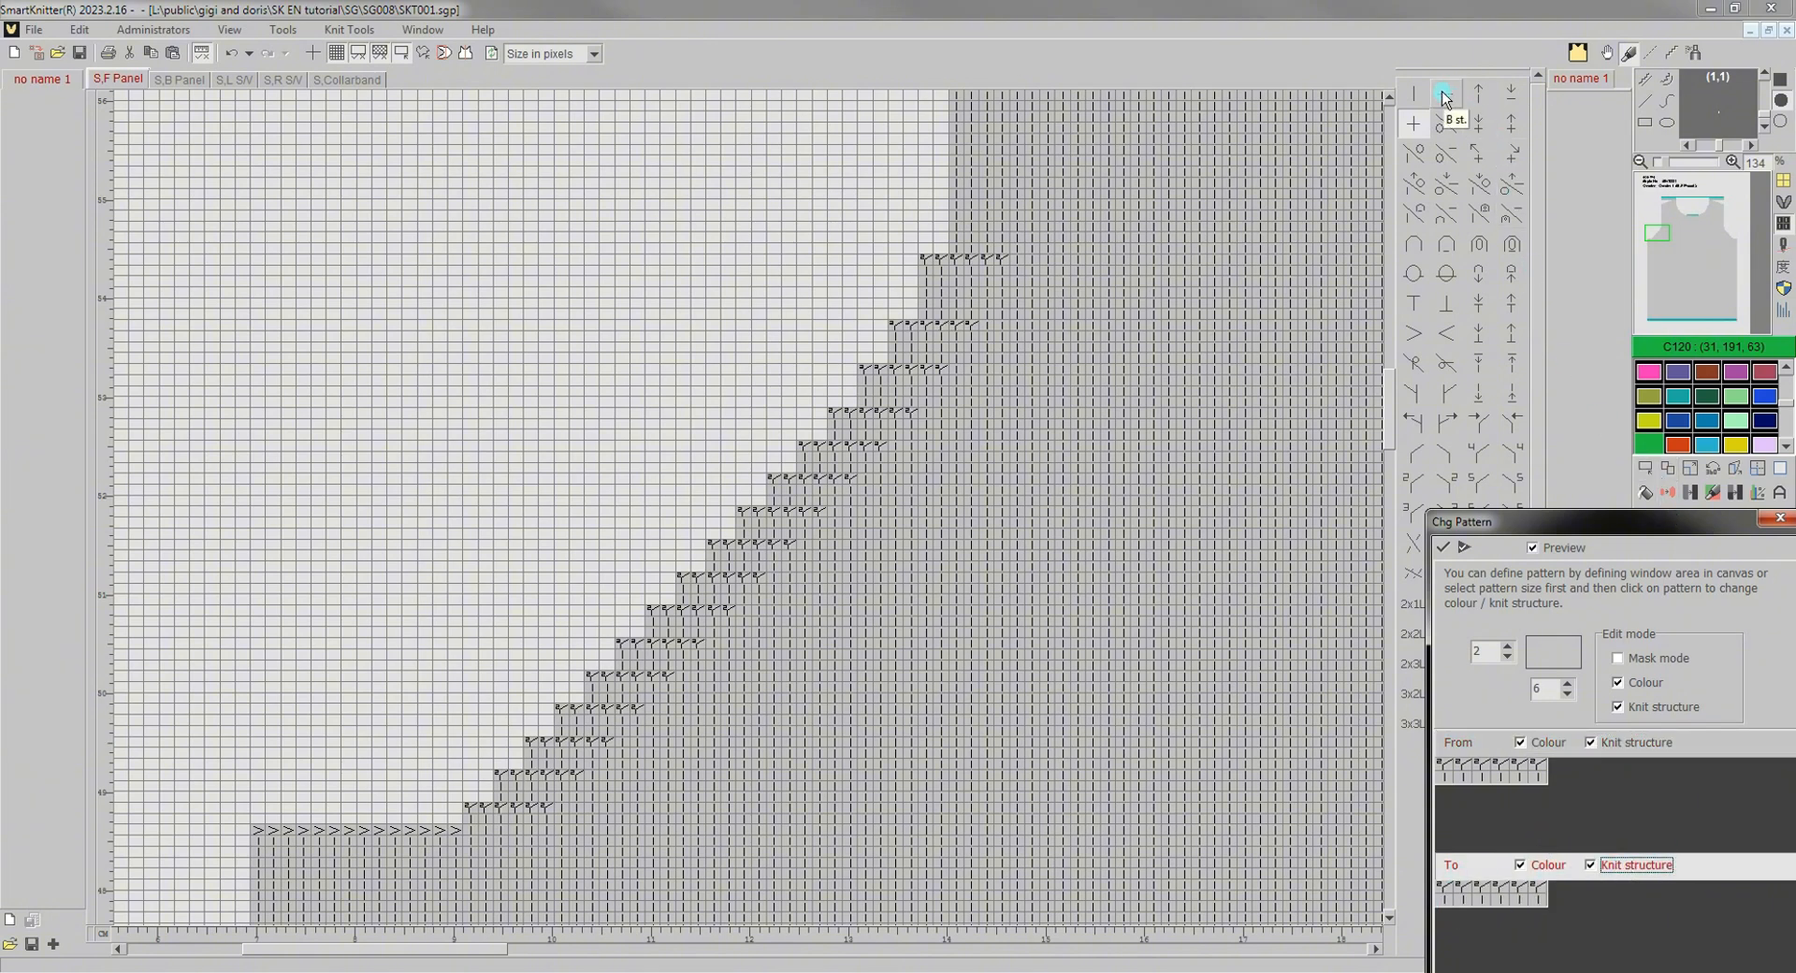
# Replace the last four narrowing stitches in the target pattern's upper row with front stitches in grey C1.
pyautogui.click(1413, 93)
pyautogui.click(1497, 904)
pyautogui.click(1486, 886)
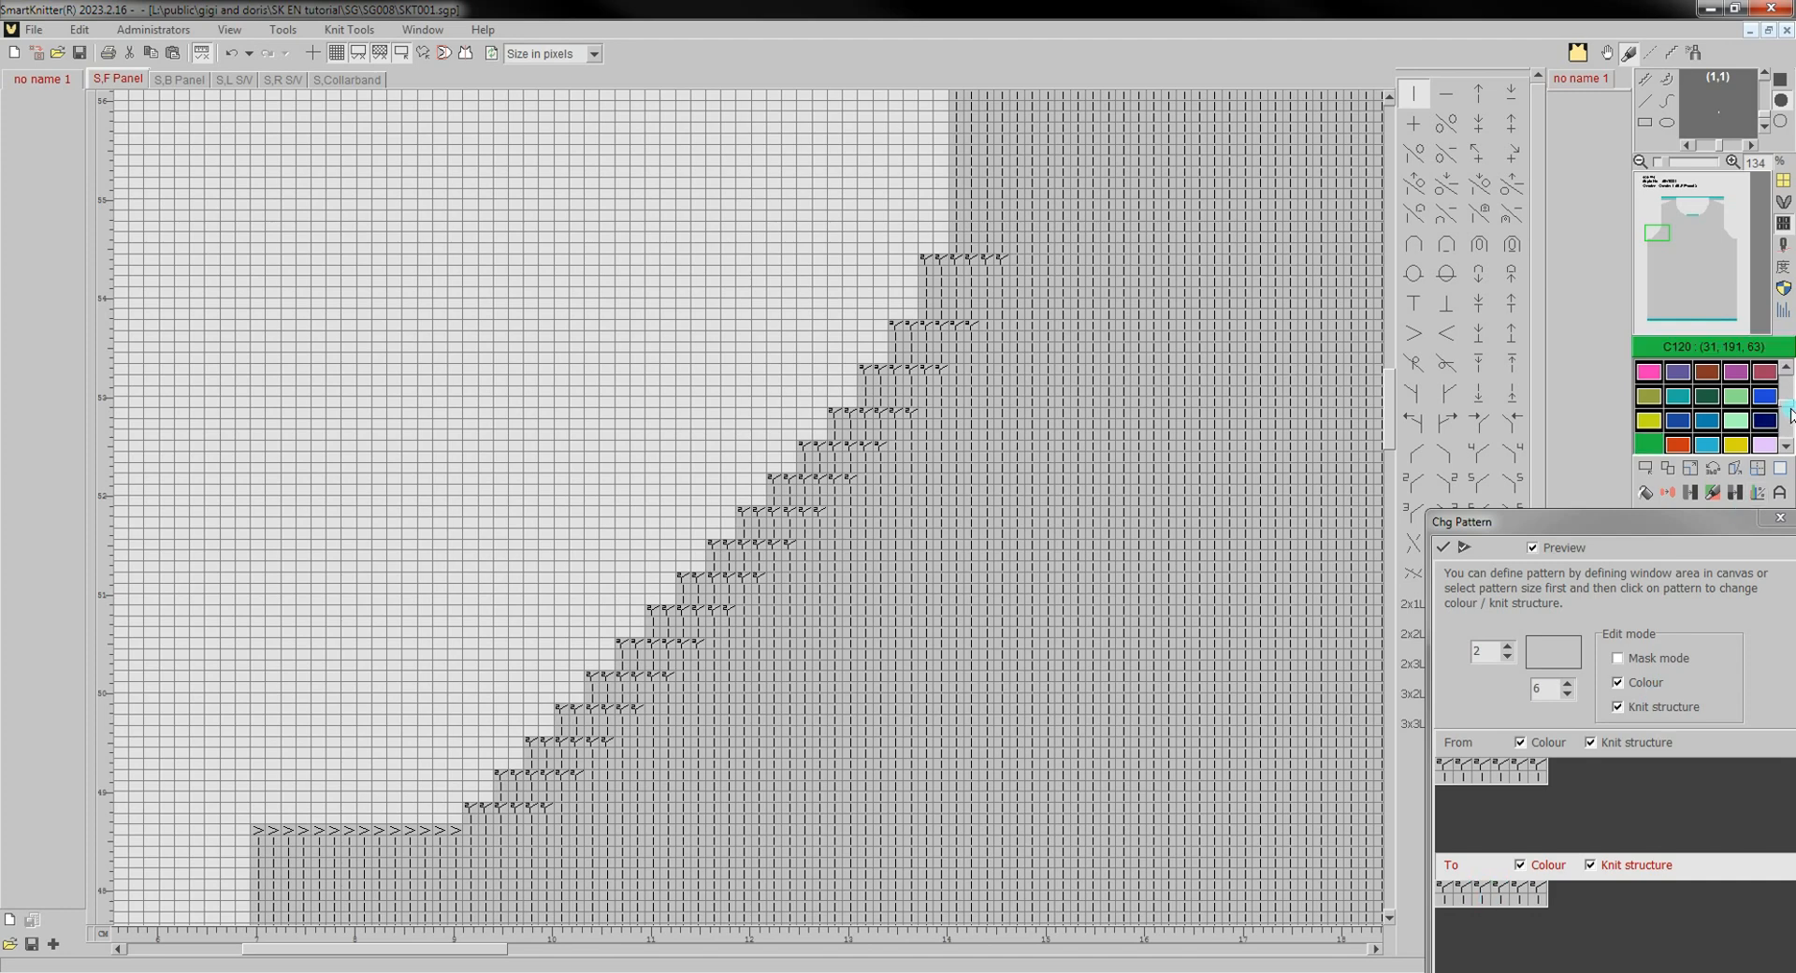
pyautogui.moveTo(1788, 408); pyautogui.dragTo(1788, 374)
pyautogui.click(1734, 375)
pyautogui.click(1674, 375)
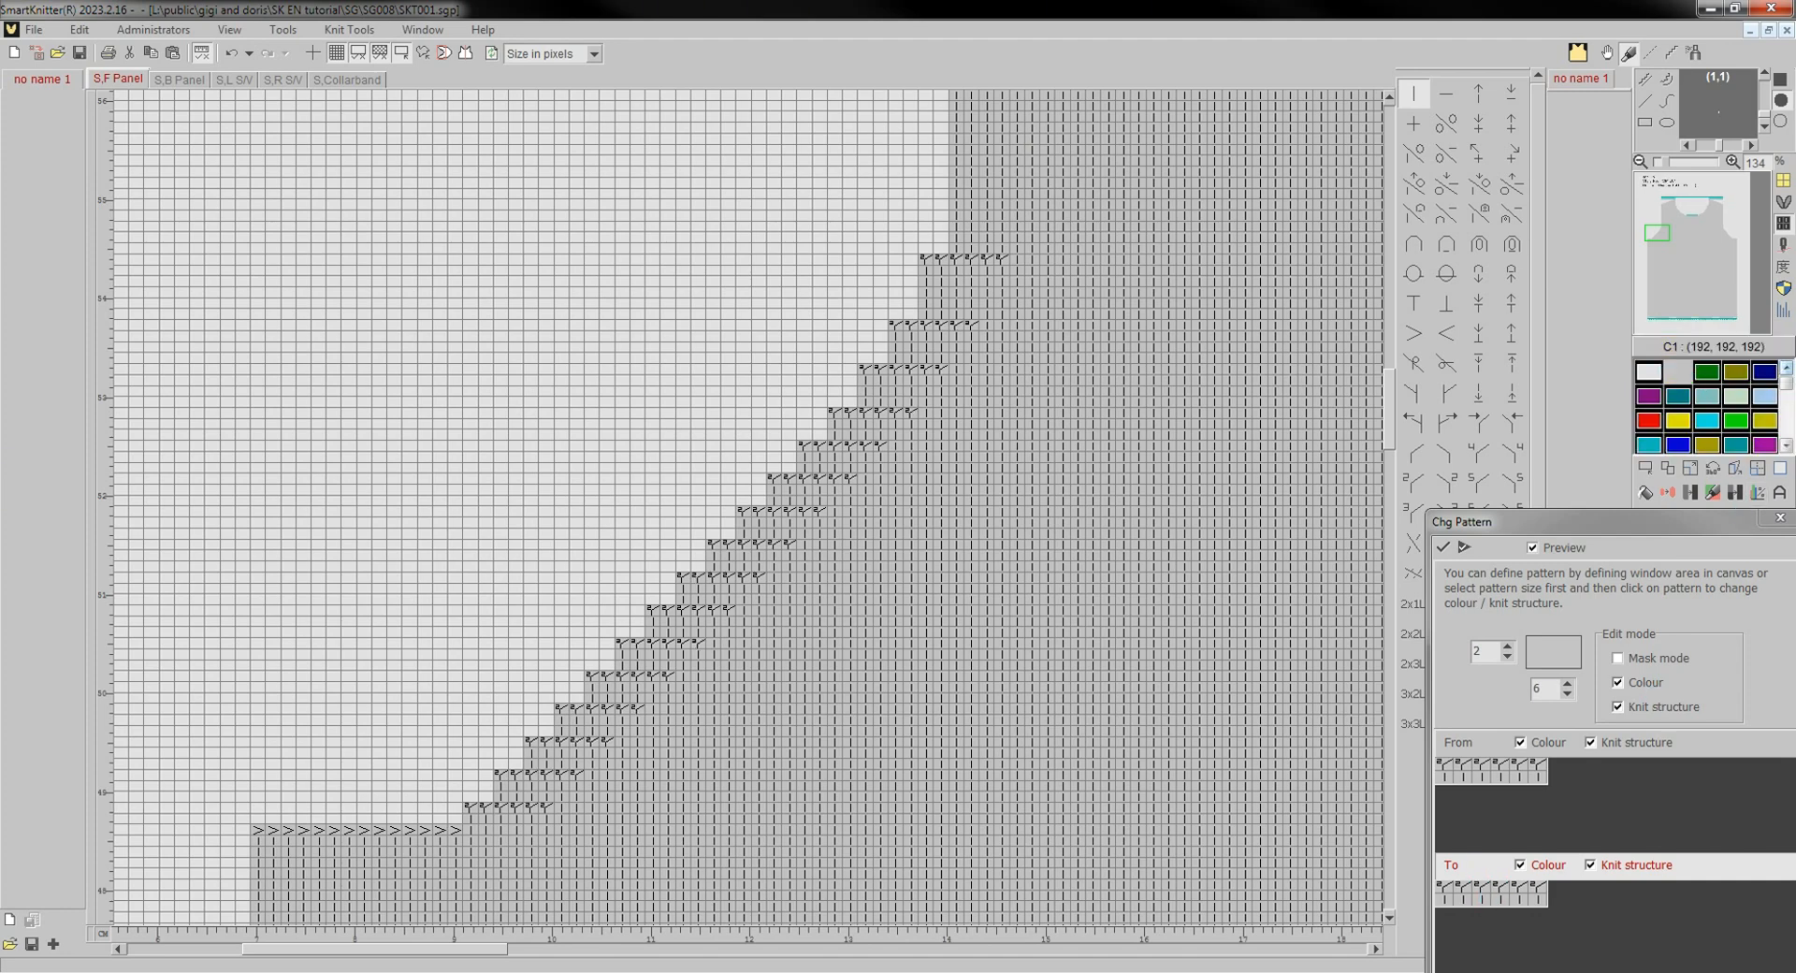
pyautogui.click(1487, 894)
pyautogui.click(1512, 892)
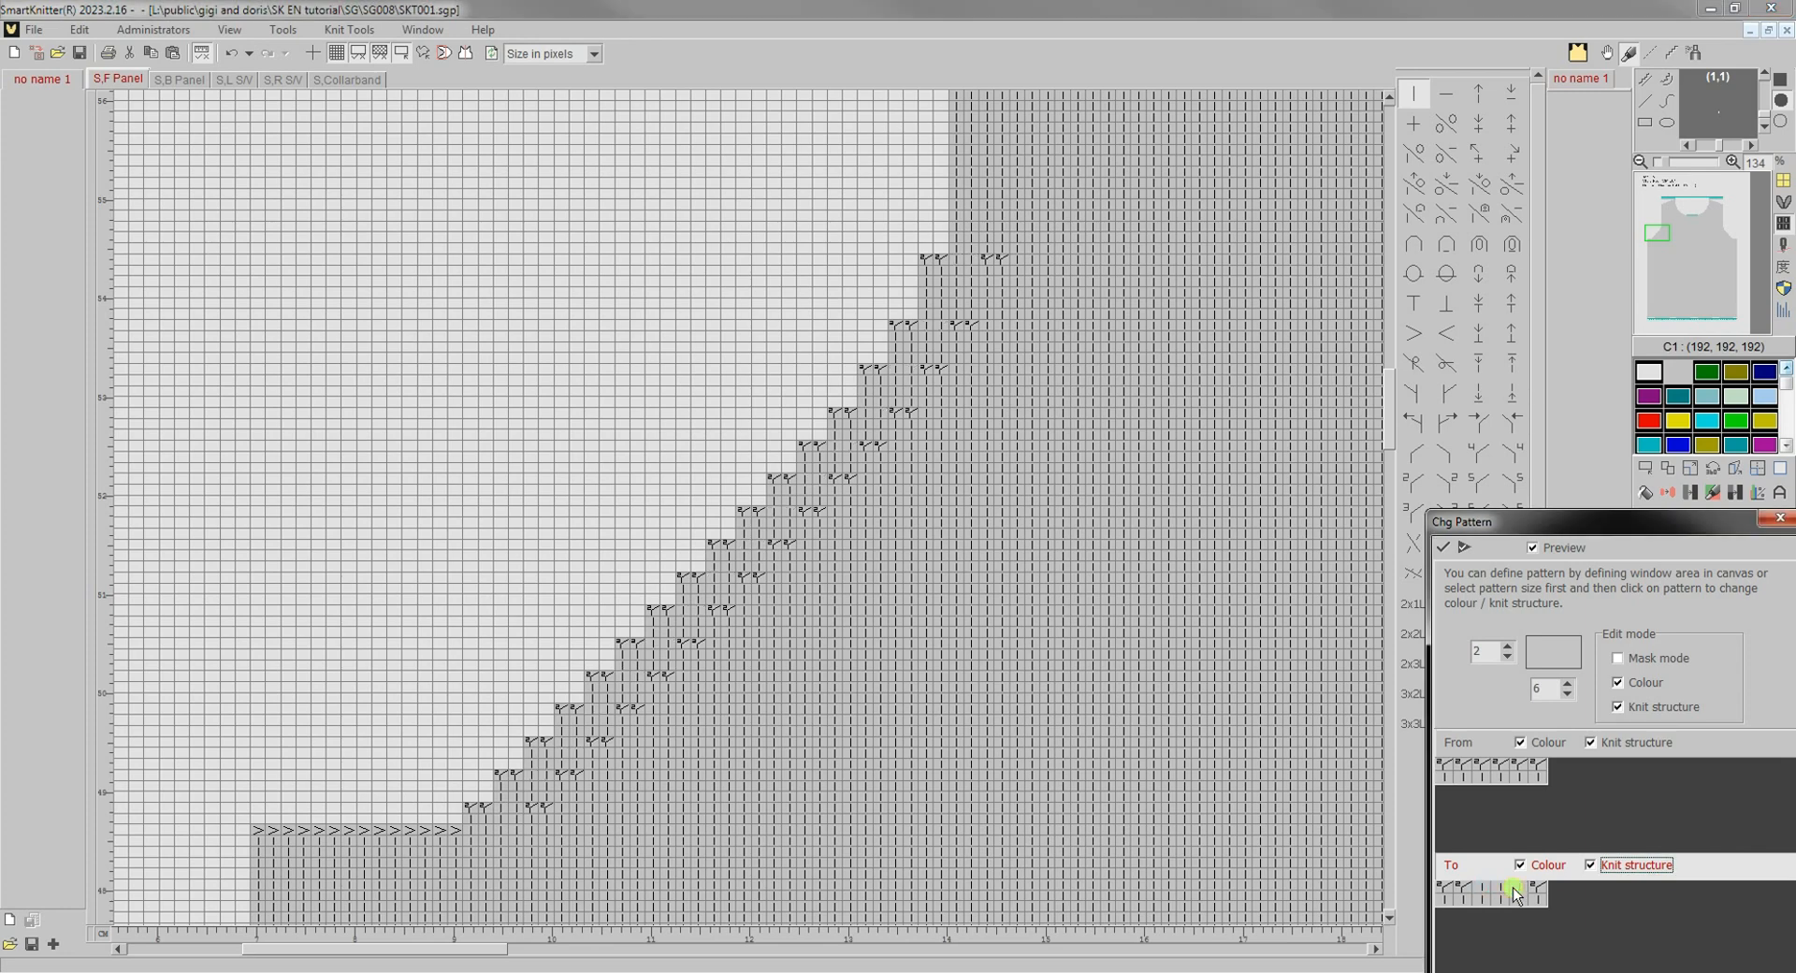
pyautogui.click(1515, 890)
pyautogui.click(1535, 889)
# Colour the whole lower row of the target pattern dark green C2.
pyautogui.click(1712, 370)
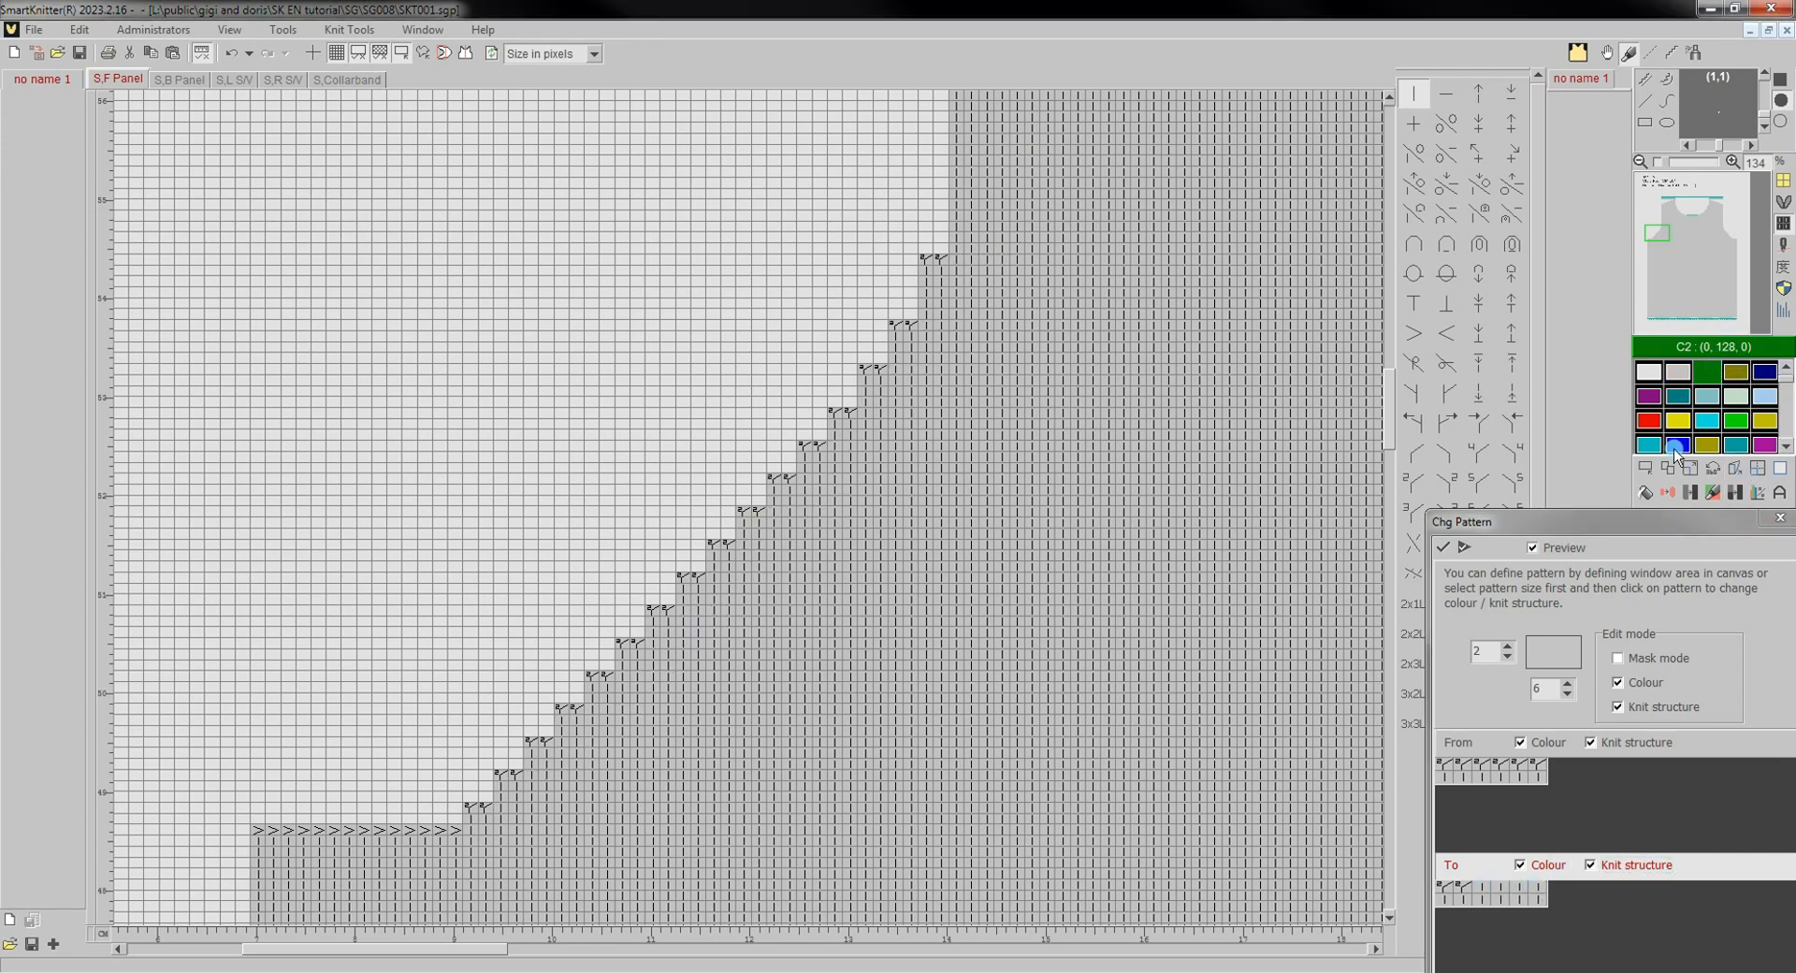
pyautogui.click(1451, 896)
pyautogui.click(1465, 897)
pyautogui.click(1485, 898)
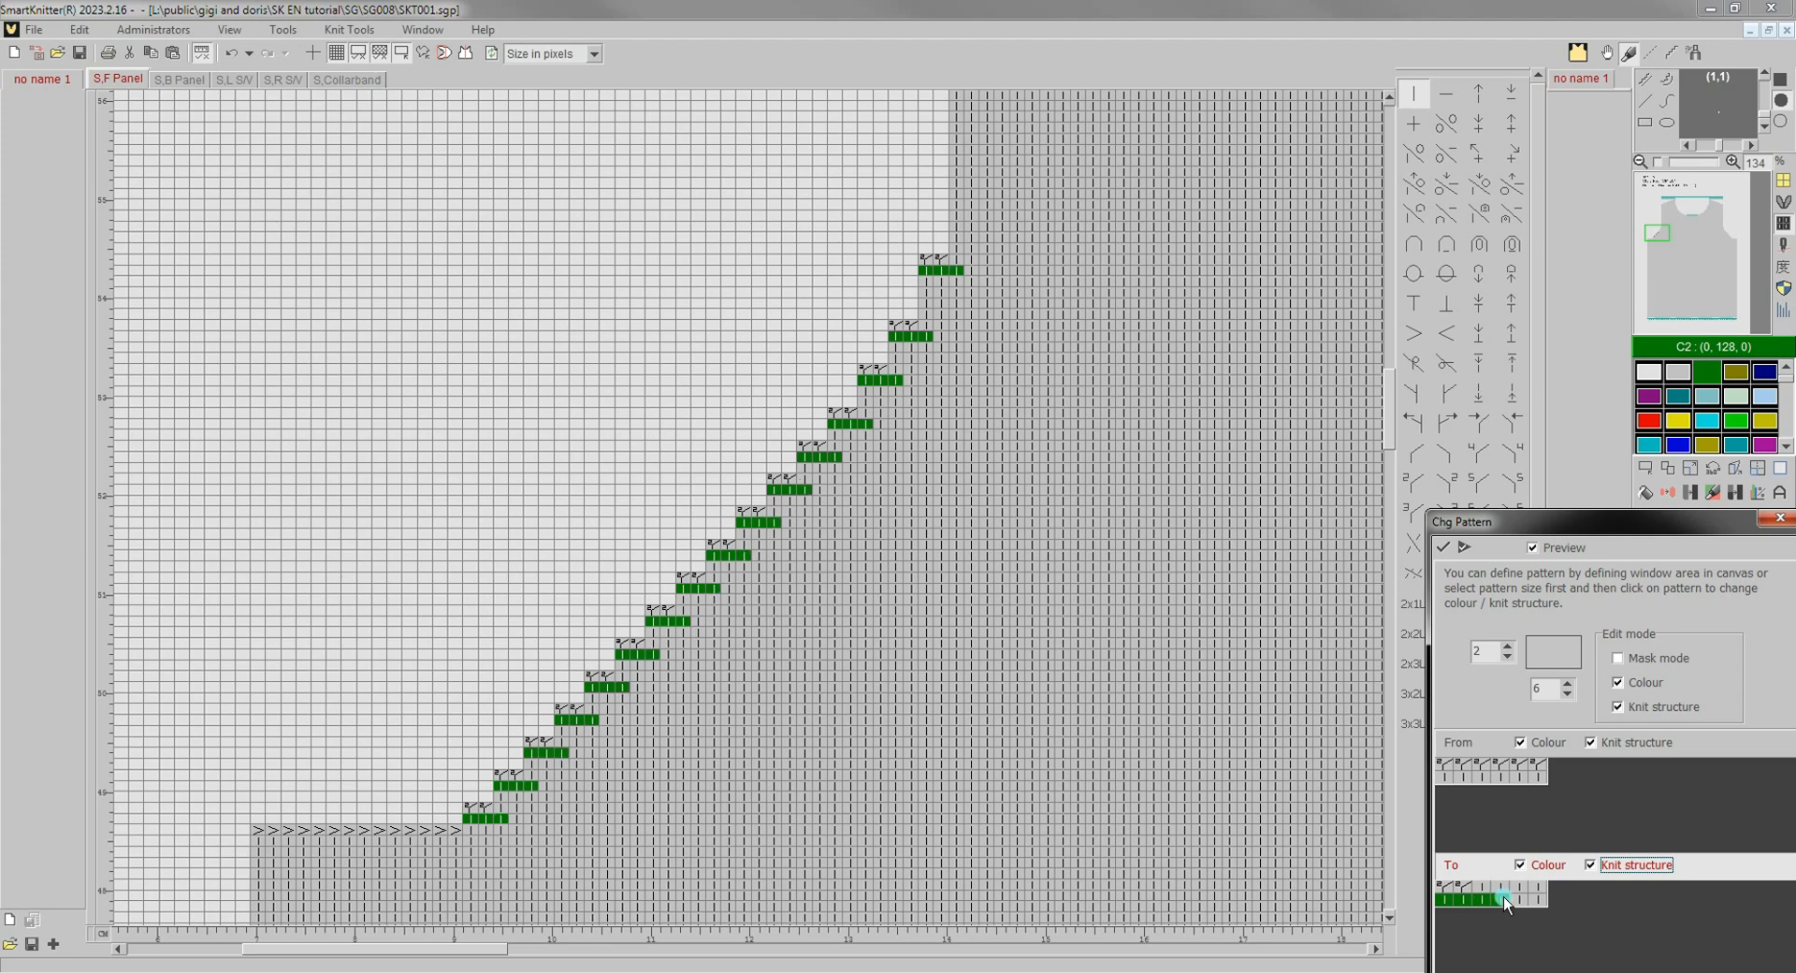
pyautogui.click(1502, 896)
pyautogui.click(1520, 896)
pyautogui.click(1539, 896)
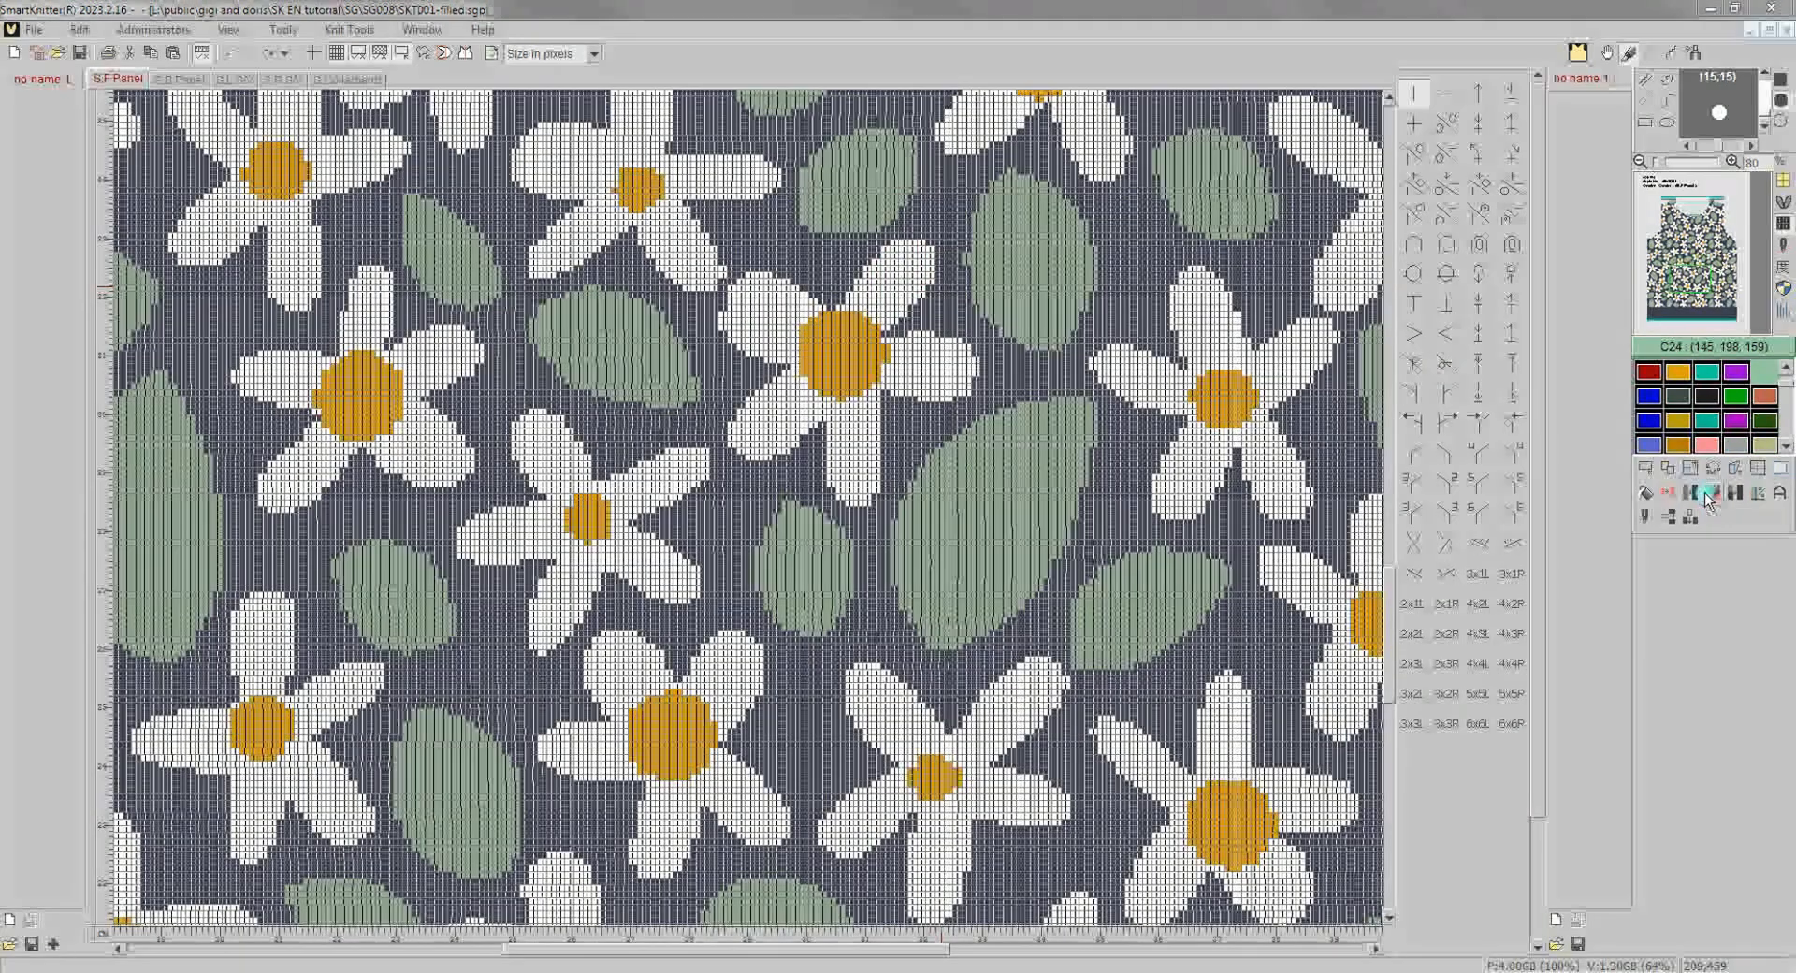
# In SKT001-filled, use change colour by pen to turn white petals on the central and upper-left flowers salmon C37.
pyautogui.click(1708, 495)
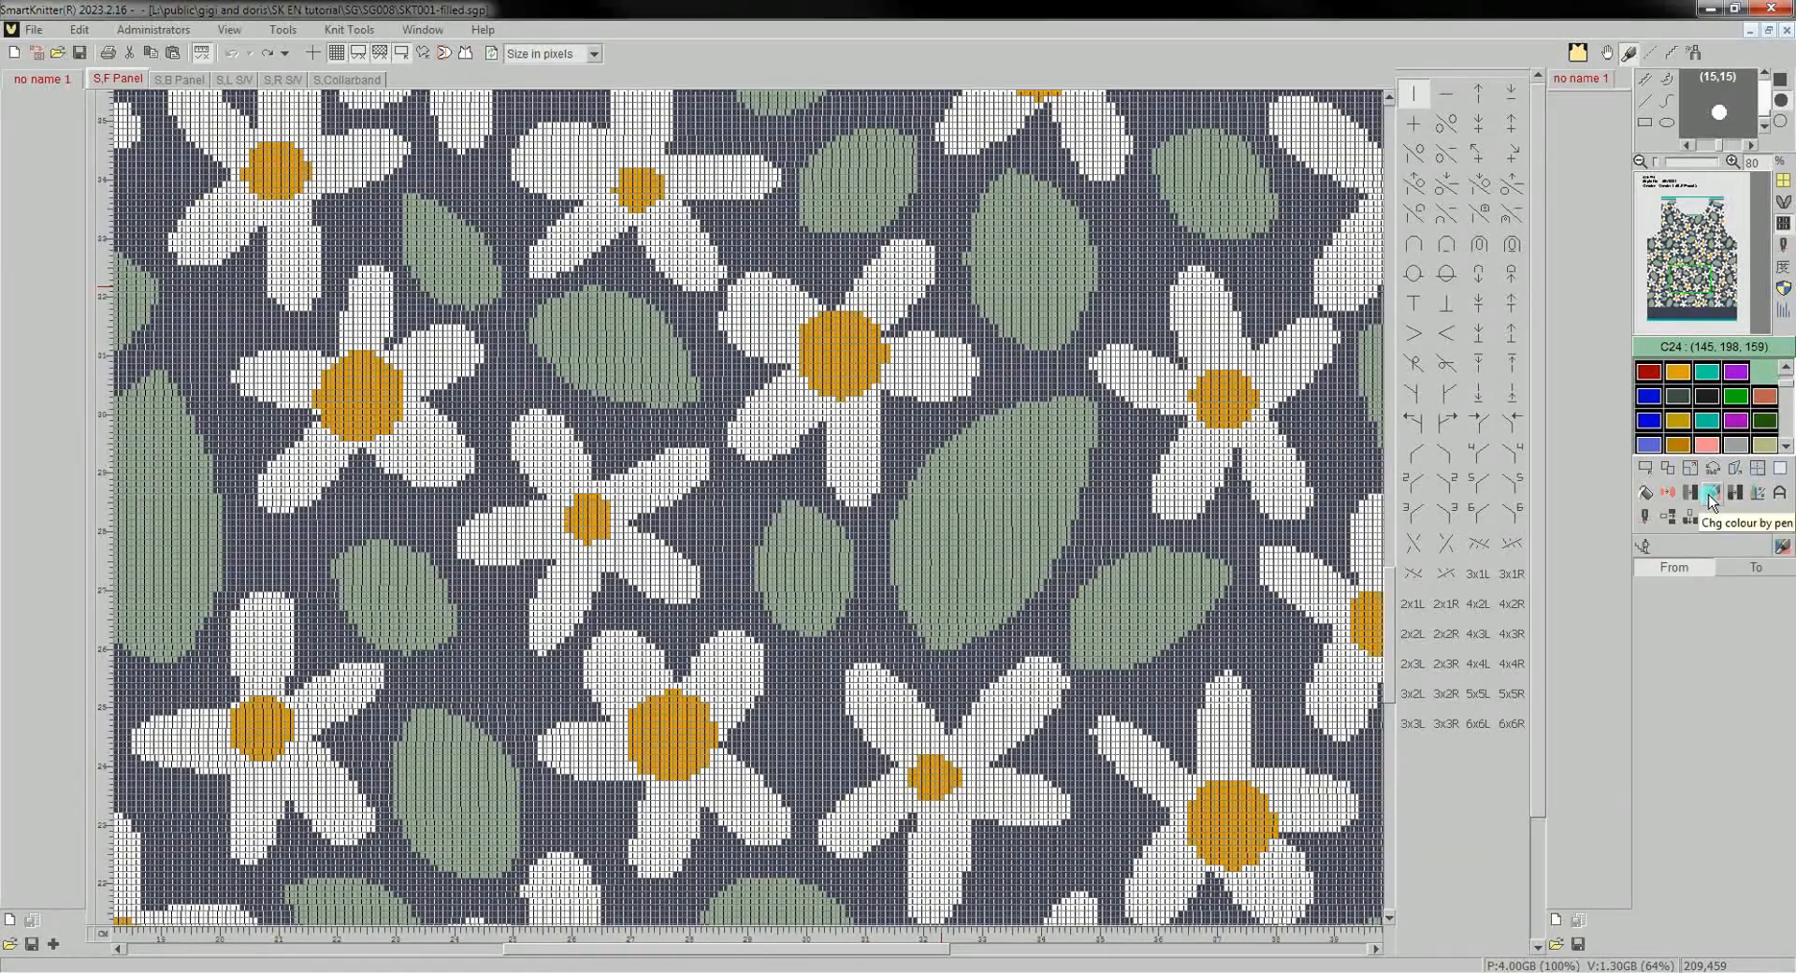
pyautogui.click(902, 369)
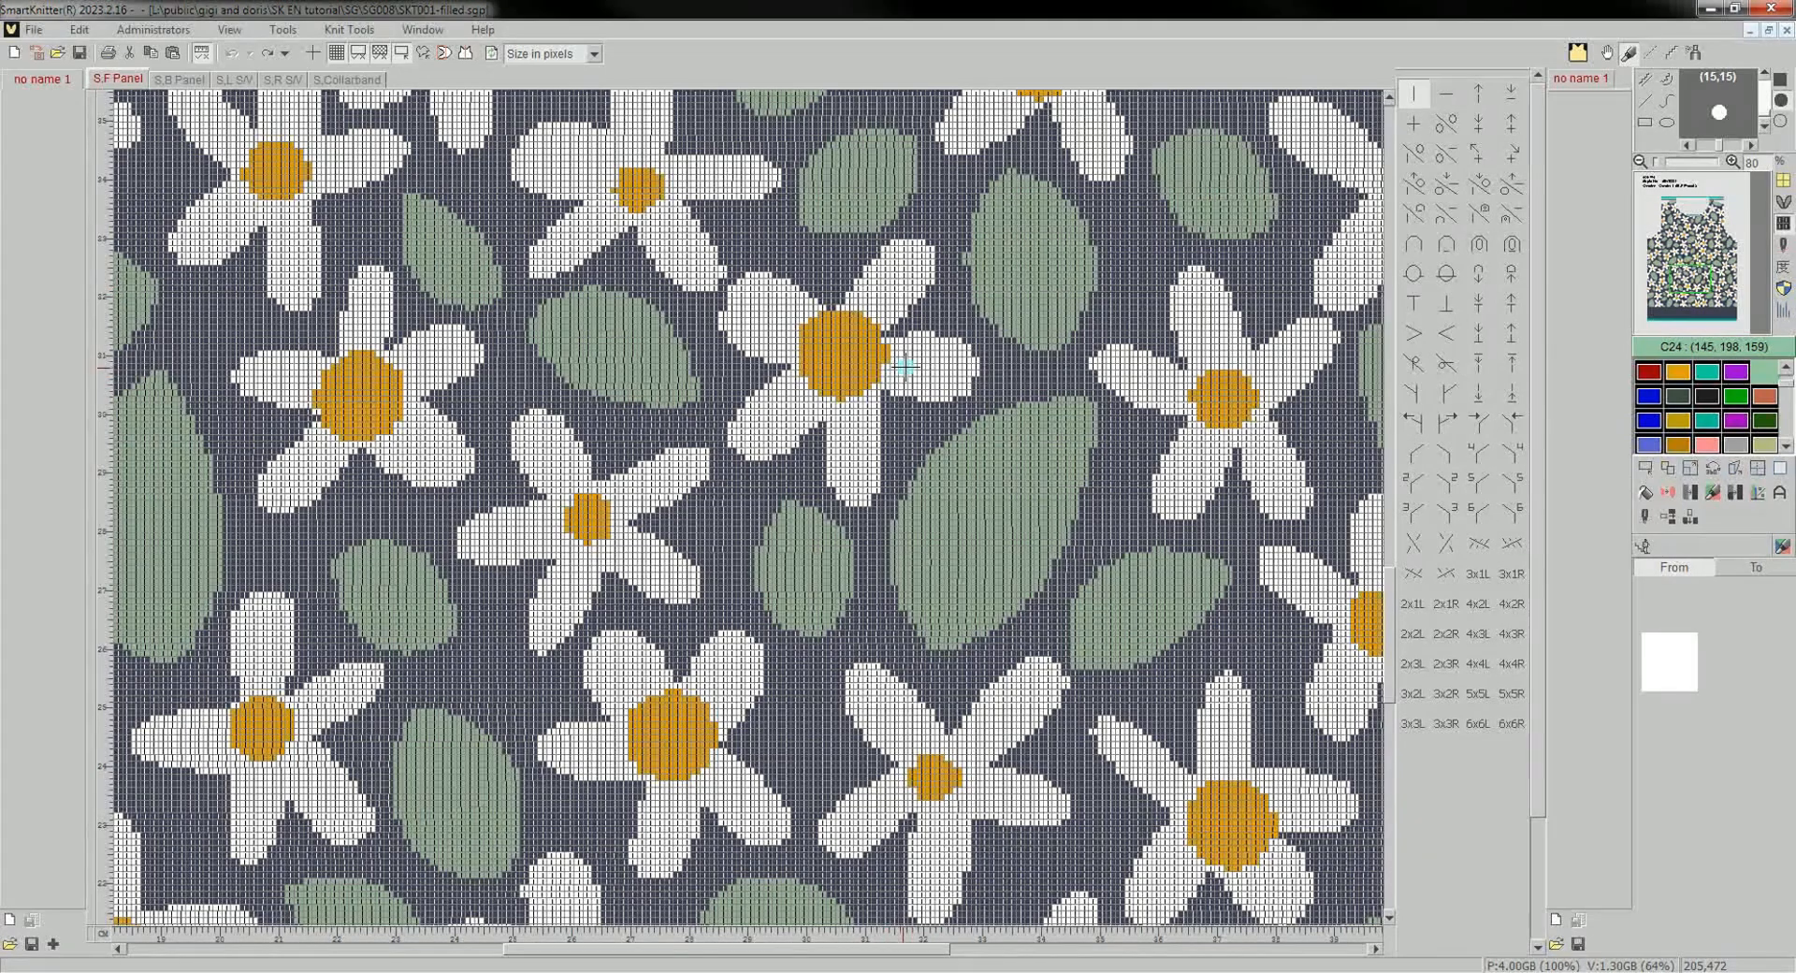
pyautogui.click(1766, 443)
pyautogui.click(1678, 445)
pyautogui.click(1703, 445)
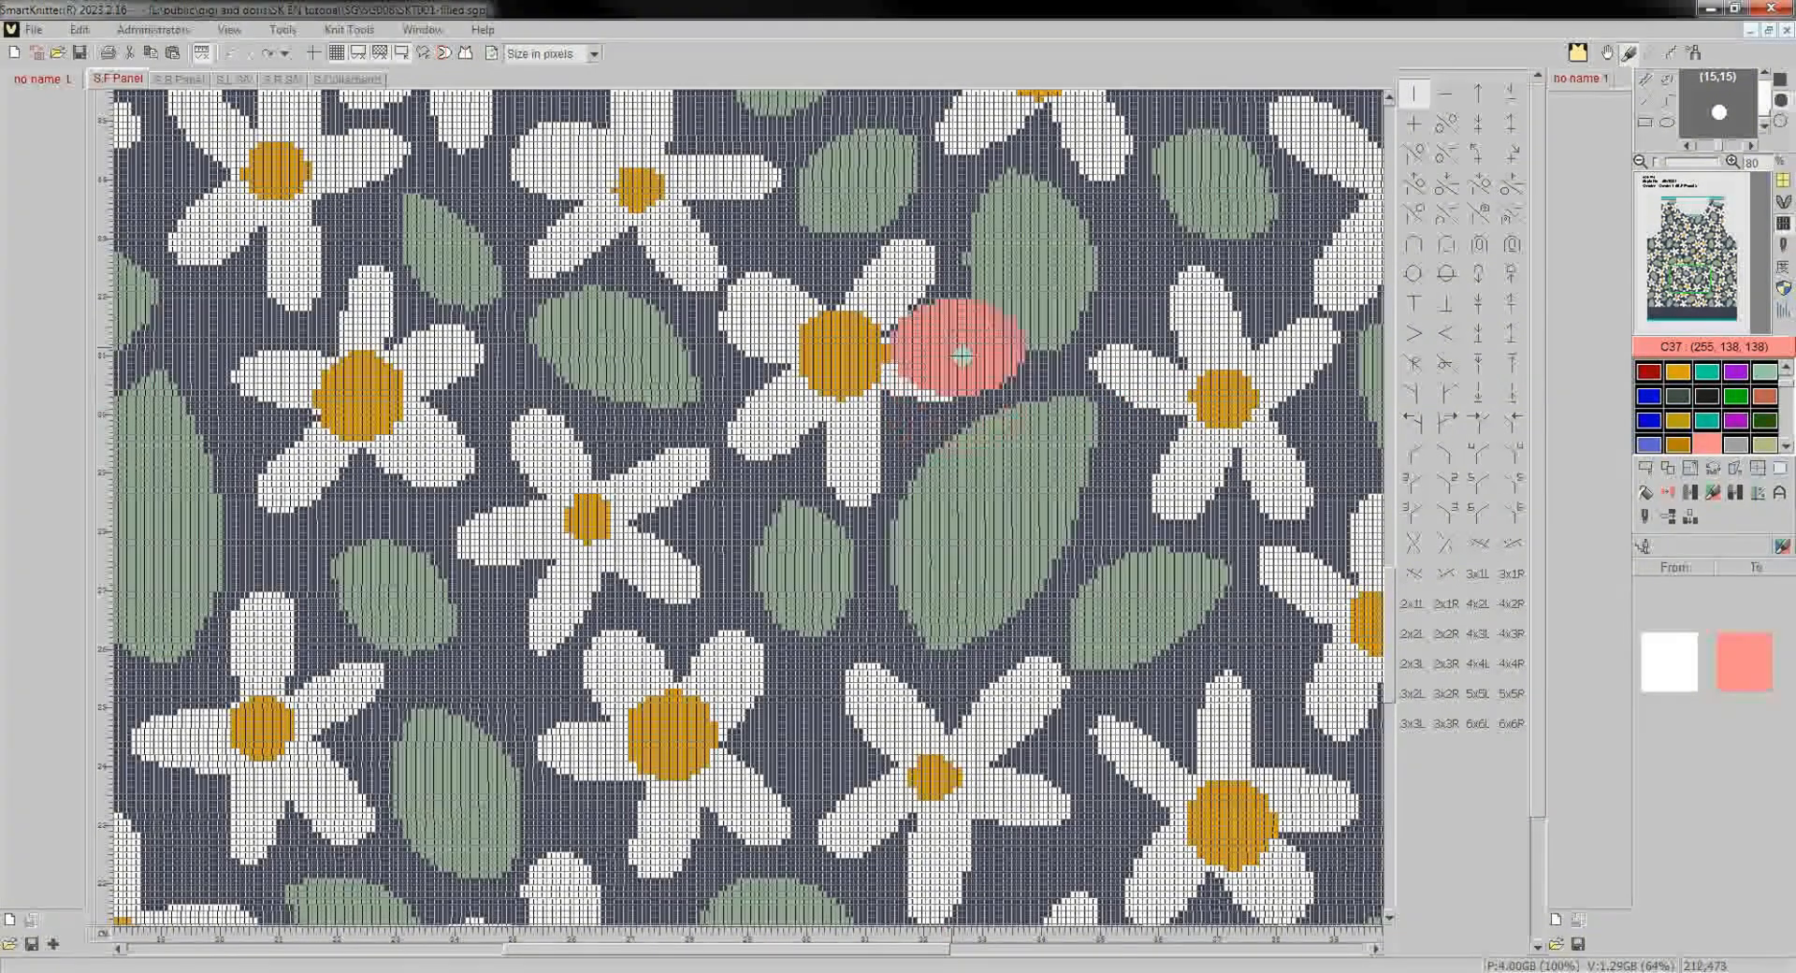
pyautogui.moveTo(931, 331)
pyautogui.mouseDown()
pyautogui.moveTo(915, 387)
pyautogui.moveTo(888, 285)
pyautogui.moveTo(758, 412)
pyautogui.moveTo(832, 430)
pyautogui.moveTo(872, 506)
pyautogui.moveTo(580, 467)
pyautogui.moveTo(505, 524)
pyautogui.moveTo(603, 577)
pyautogui.moveTo(683, 580)
pyautogui.moveTo(580, 748)
pyautogui.moveTo(739, 777)
pyautogui.moveTo(675, 800)
pyautogui.moveTo(674, 866)
pyautogui.moveTo(762, 824)
pyautogui.mouseUp()
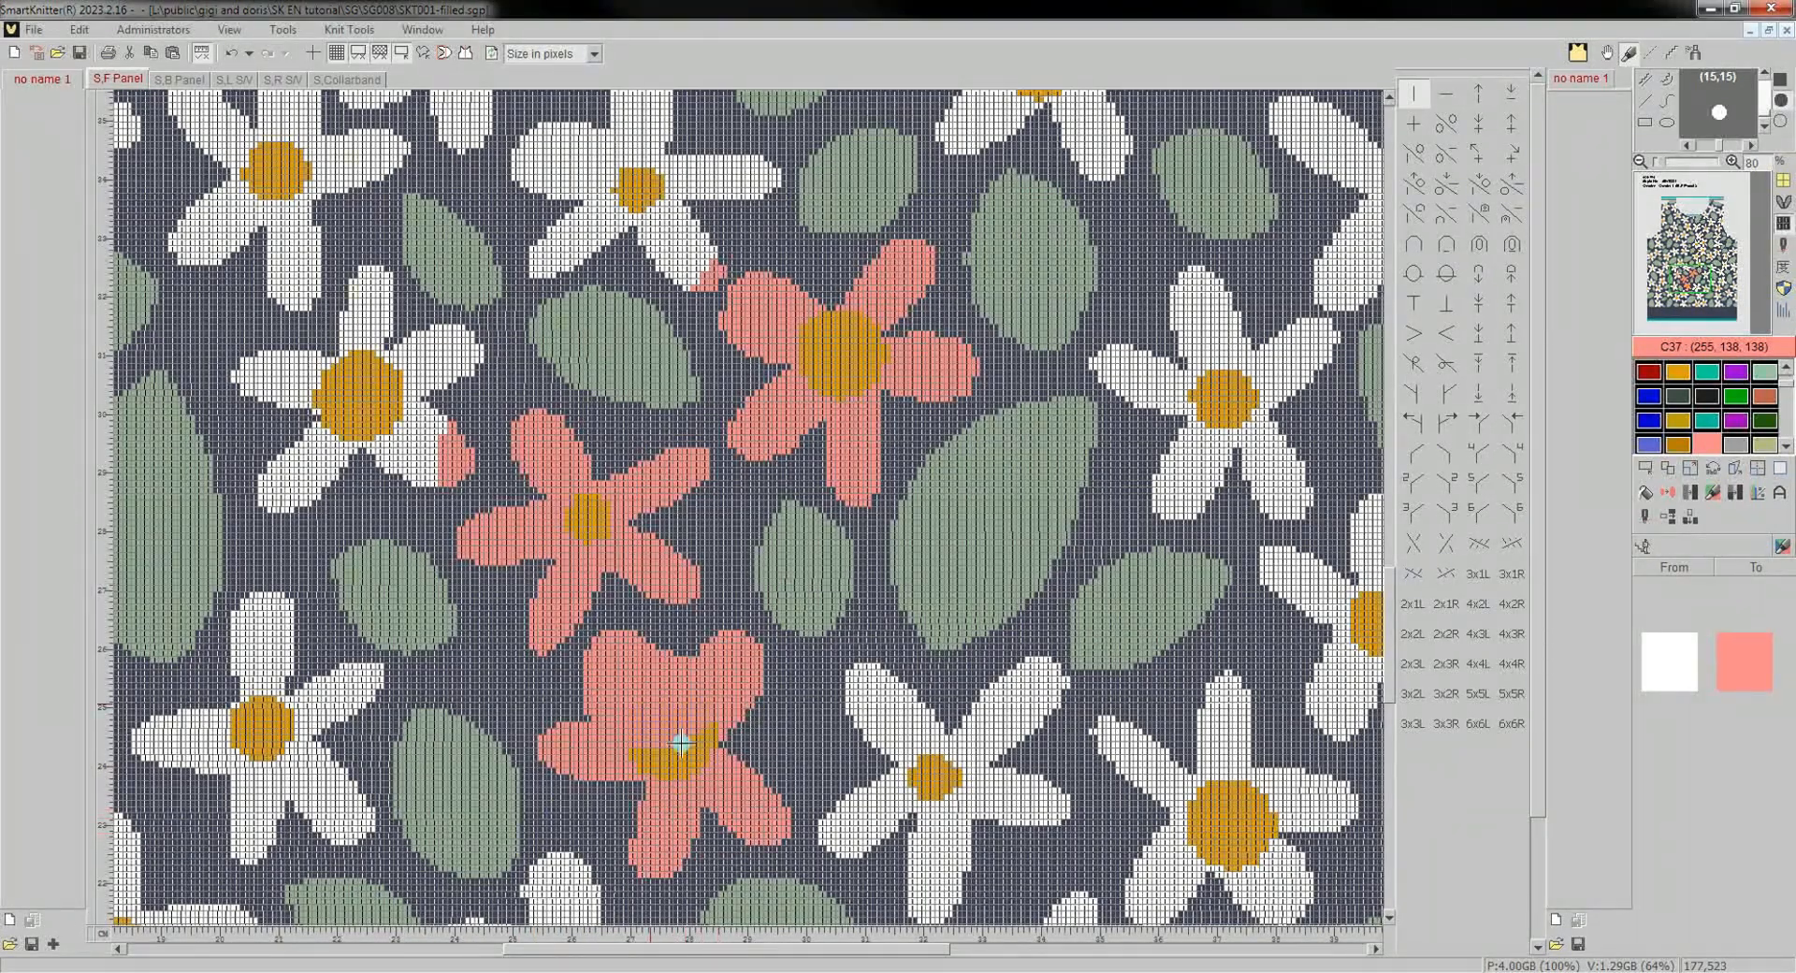
pyautogui.moveTo(555, 468)
pyautogui.mouseDown()
pyautogui.moveTo(411, 374)
pyautogui.moveTo(369, 300)
pyautogui.moveTo(345, 353)
pyautogui.moveTo(279, 383)
pyautogui.moveTo(402, 463)
pyautogui.moveTo(200, 115)
pyautogui.moveTo(188, 265)
pyautogui.moveTo(720, 183)
pyautogui.moveTo(668, 204)
pyautogui.moveTo(737, 250)
pyautogui.moveTo(698, 288)
pyautogui.mouseUp()
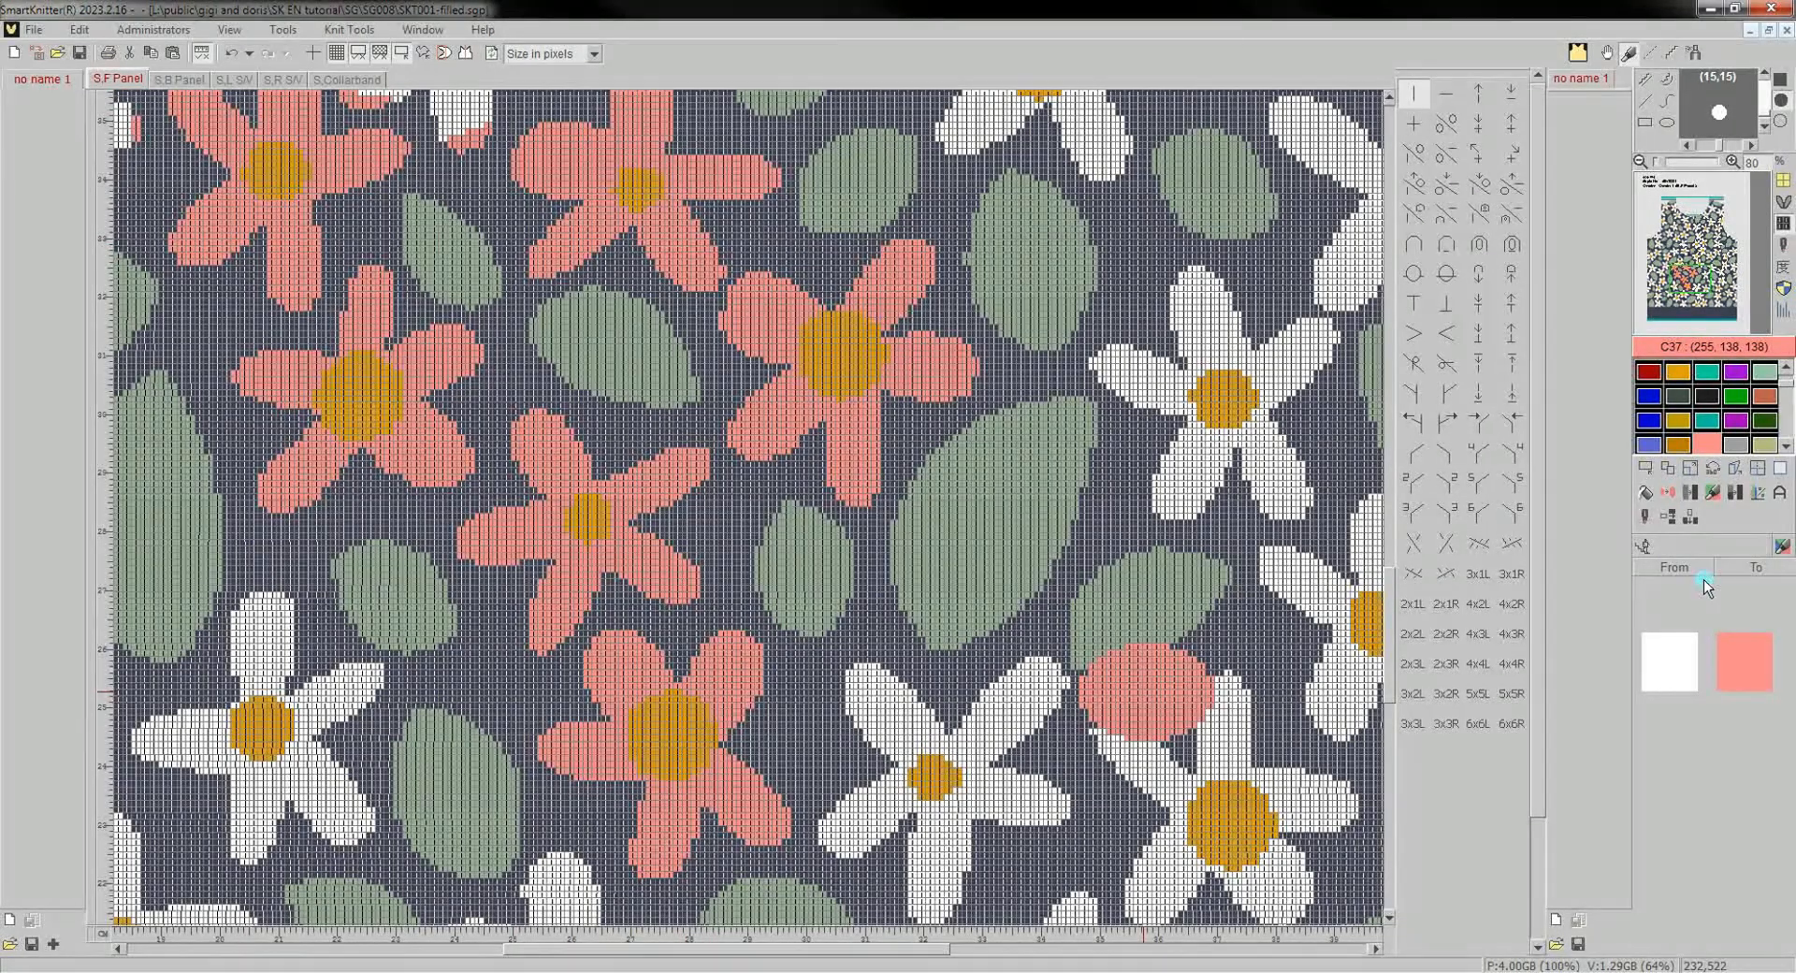
# Set the pen to multi-colour change from sampled salmon and white, removing navy from the sources, with amber C21 as target.
pyautogui.click(1780, 548)
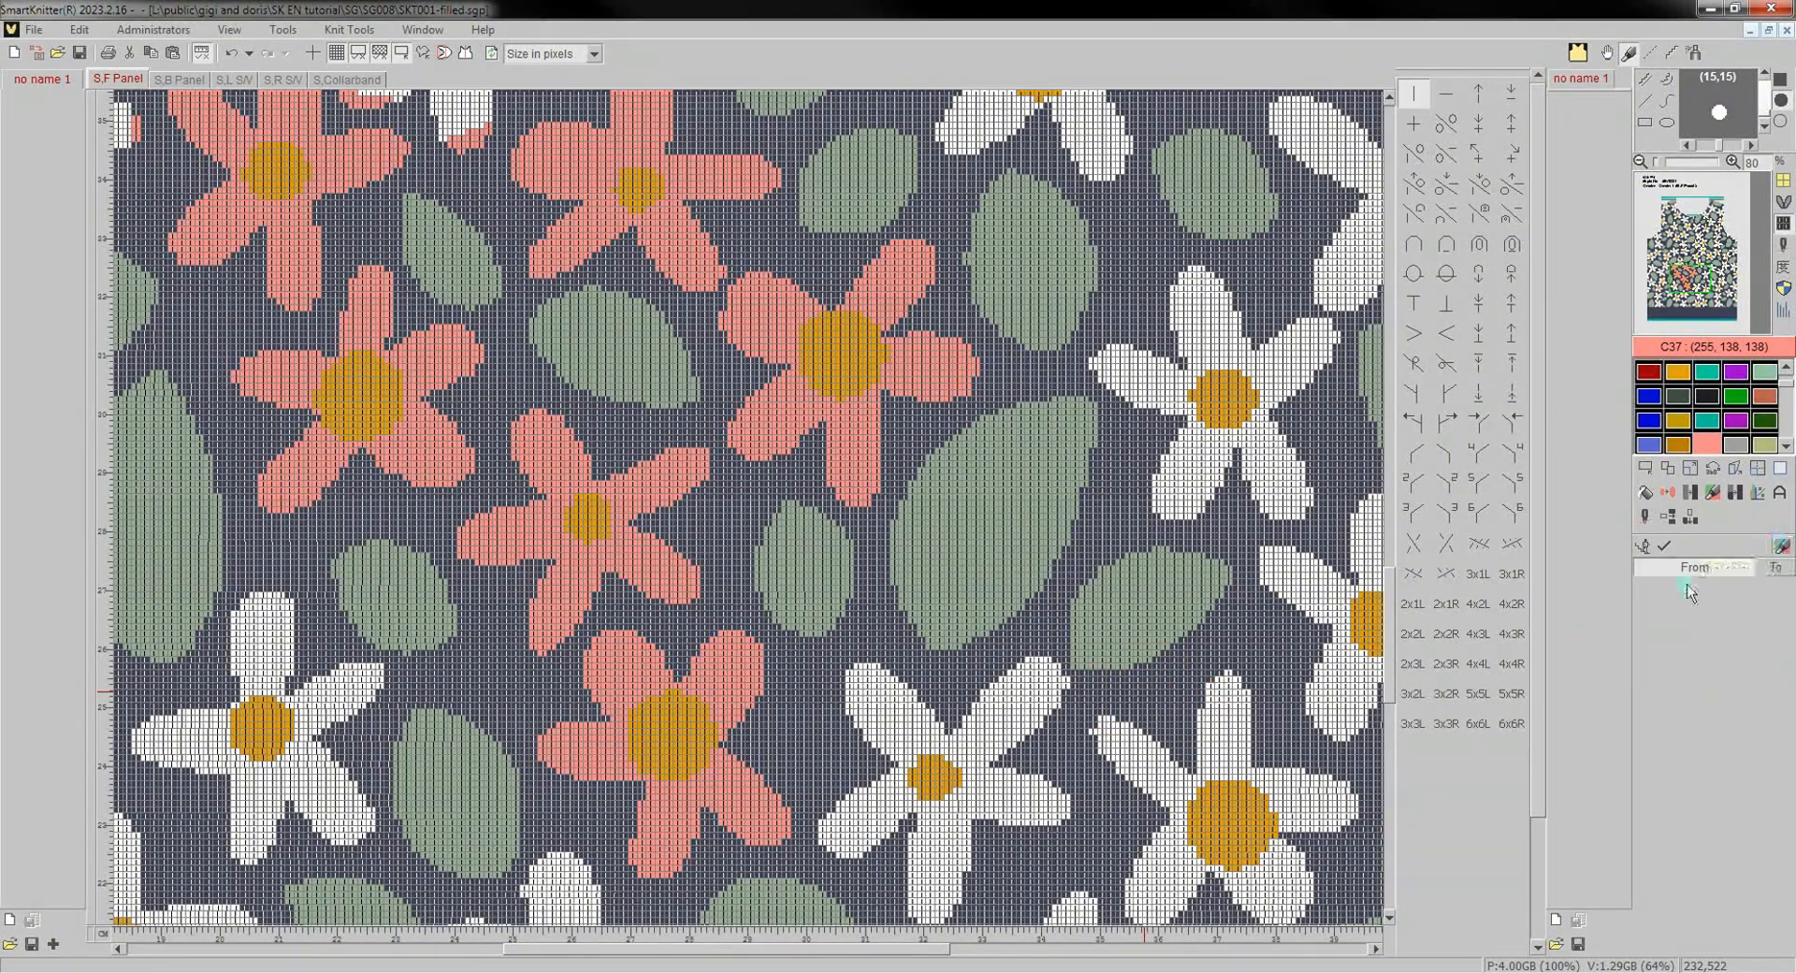
pyautogui.moveTo(731, 663); pyautogui.dragTo(904, 716)
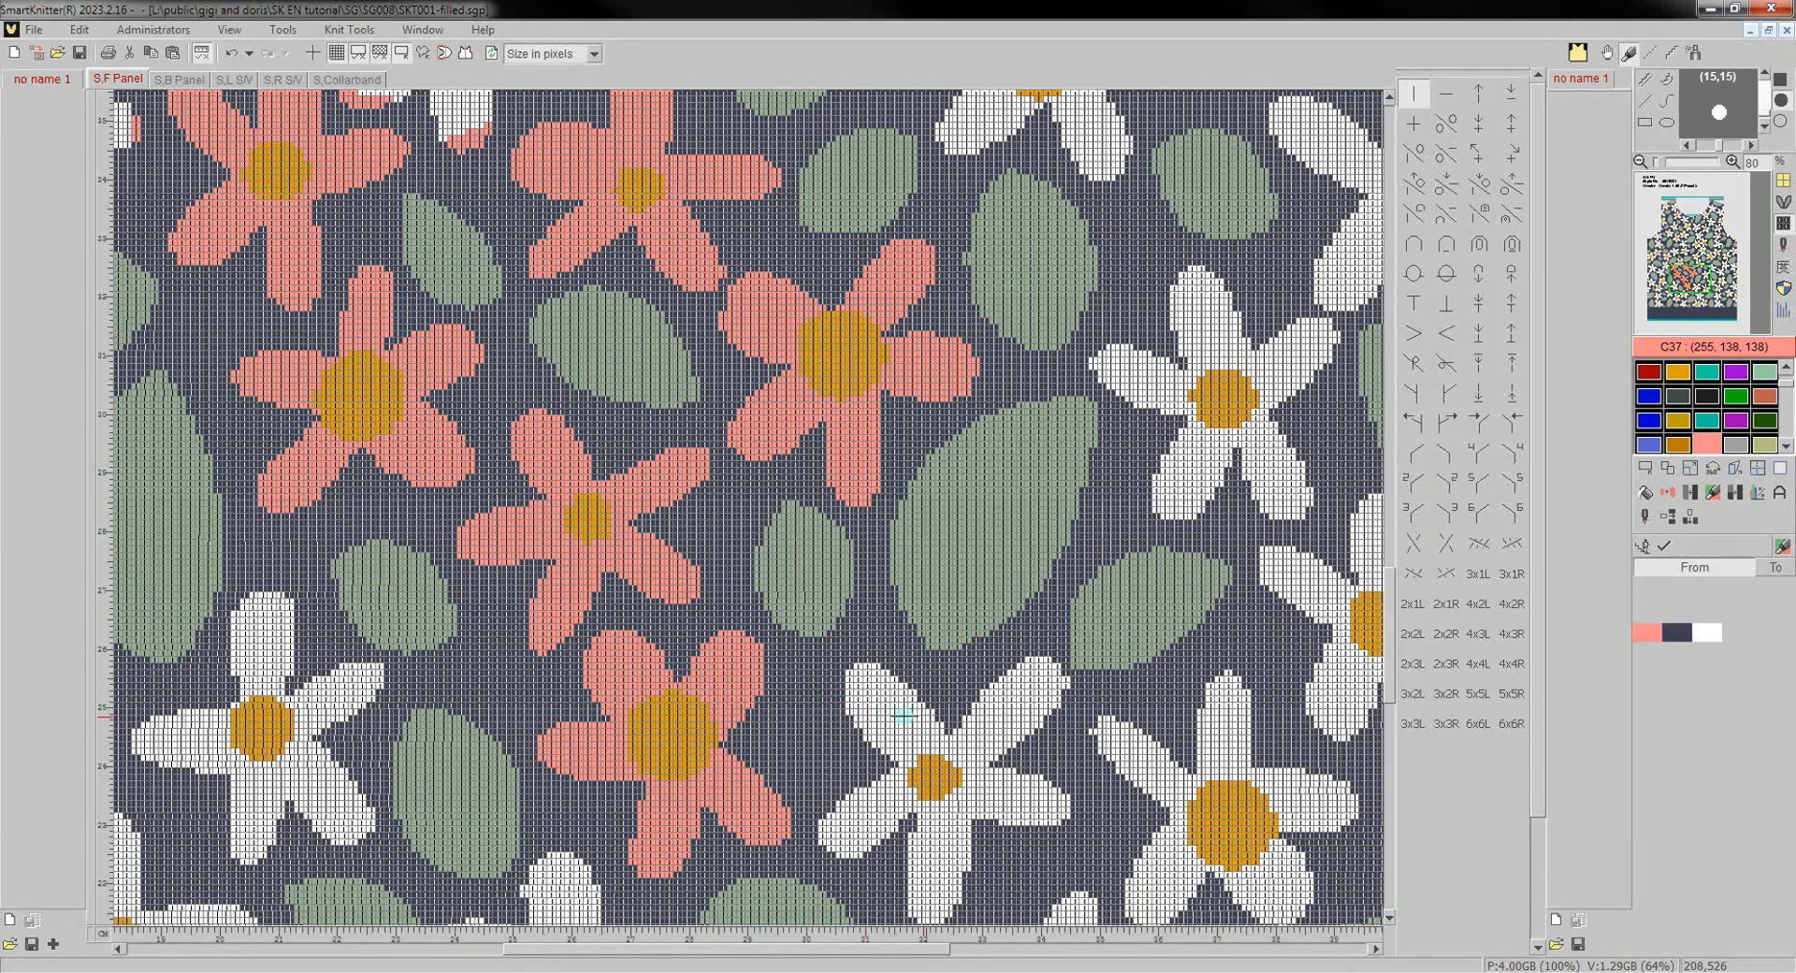
pyautogui.moveTo(1746, 641); pyautogui.dragTo(1679, 638)
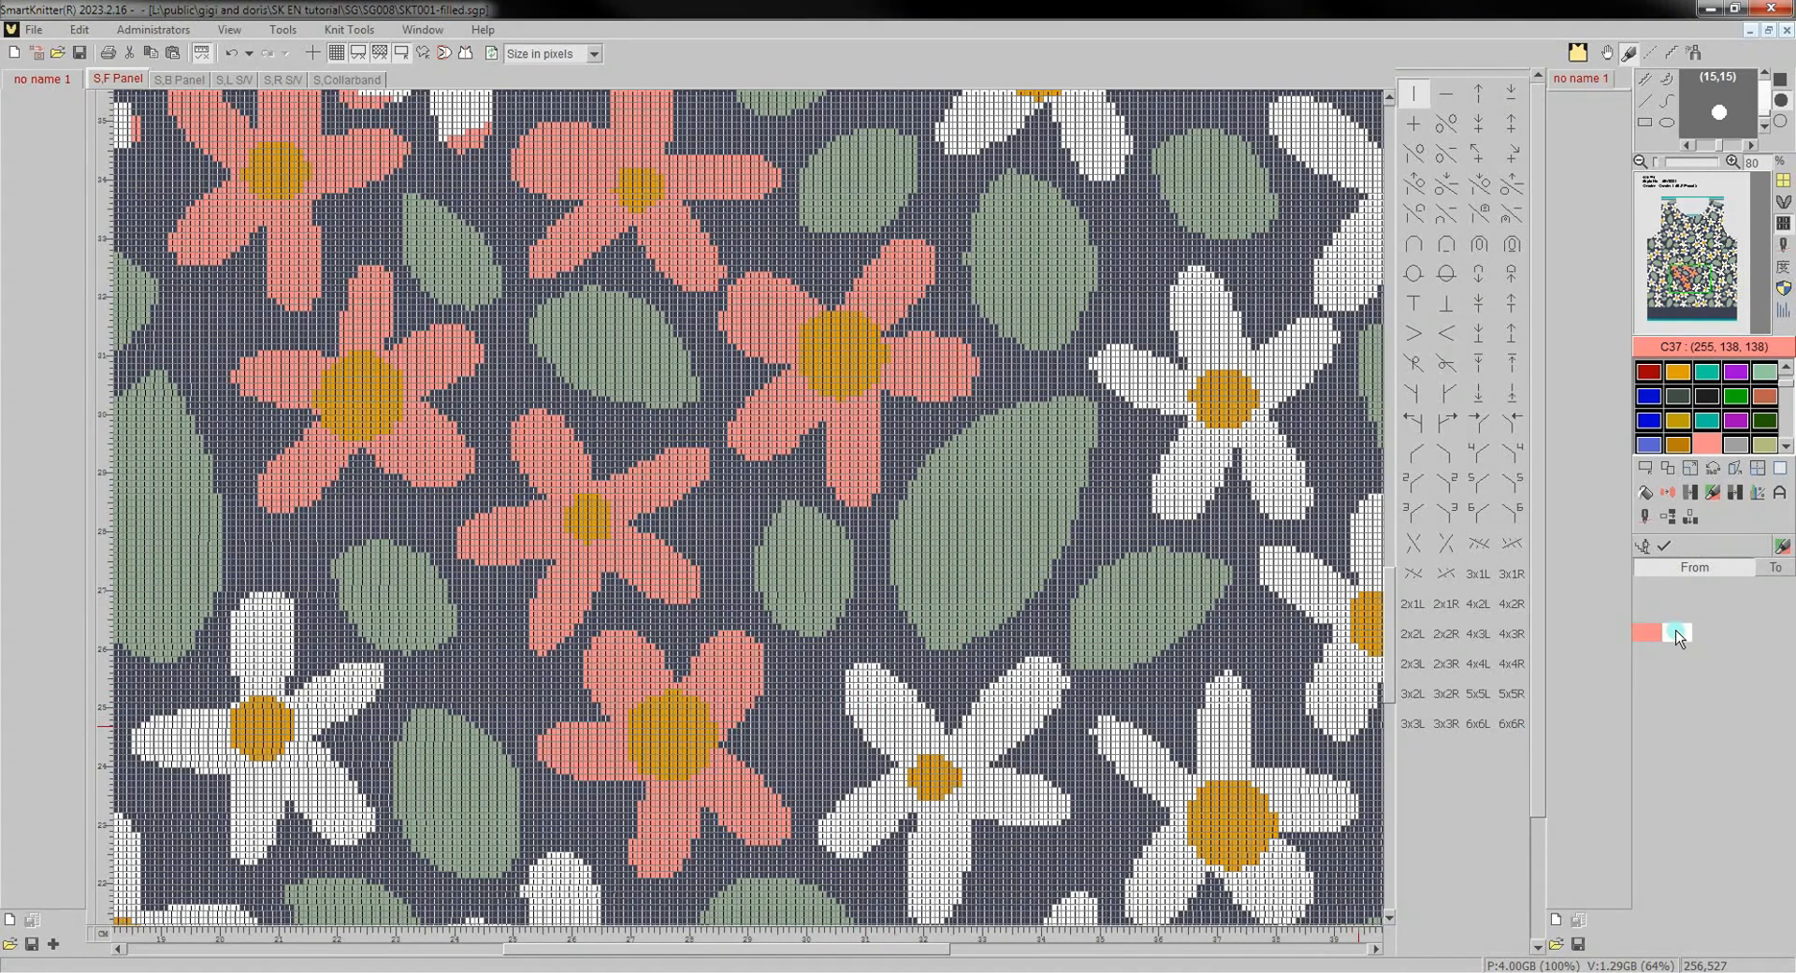
pyautogui.click(1777, 568)
pyautogui.click(1678, 372)
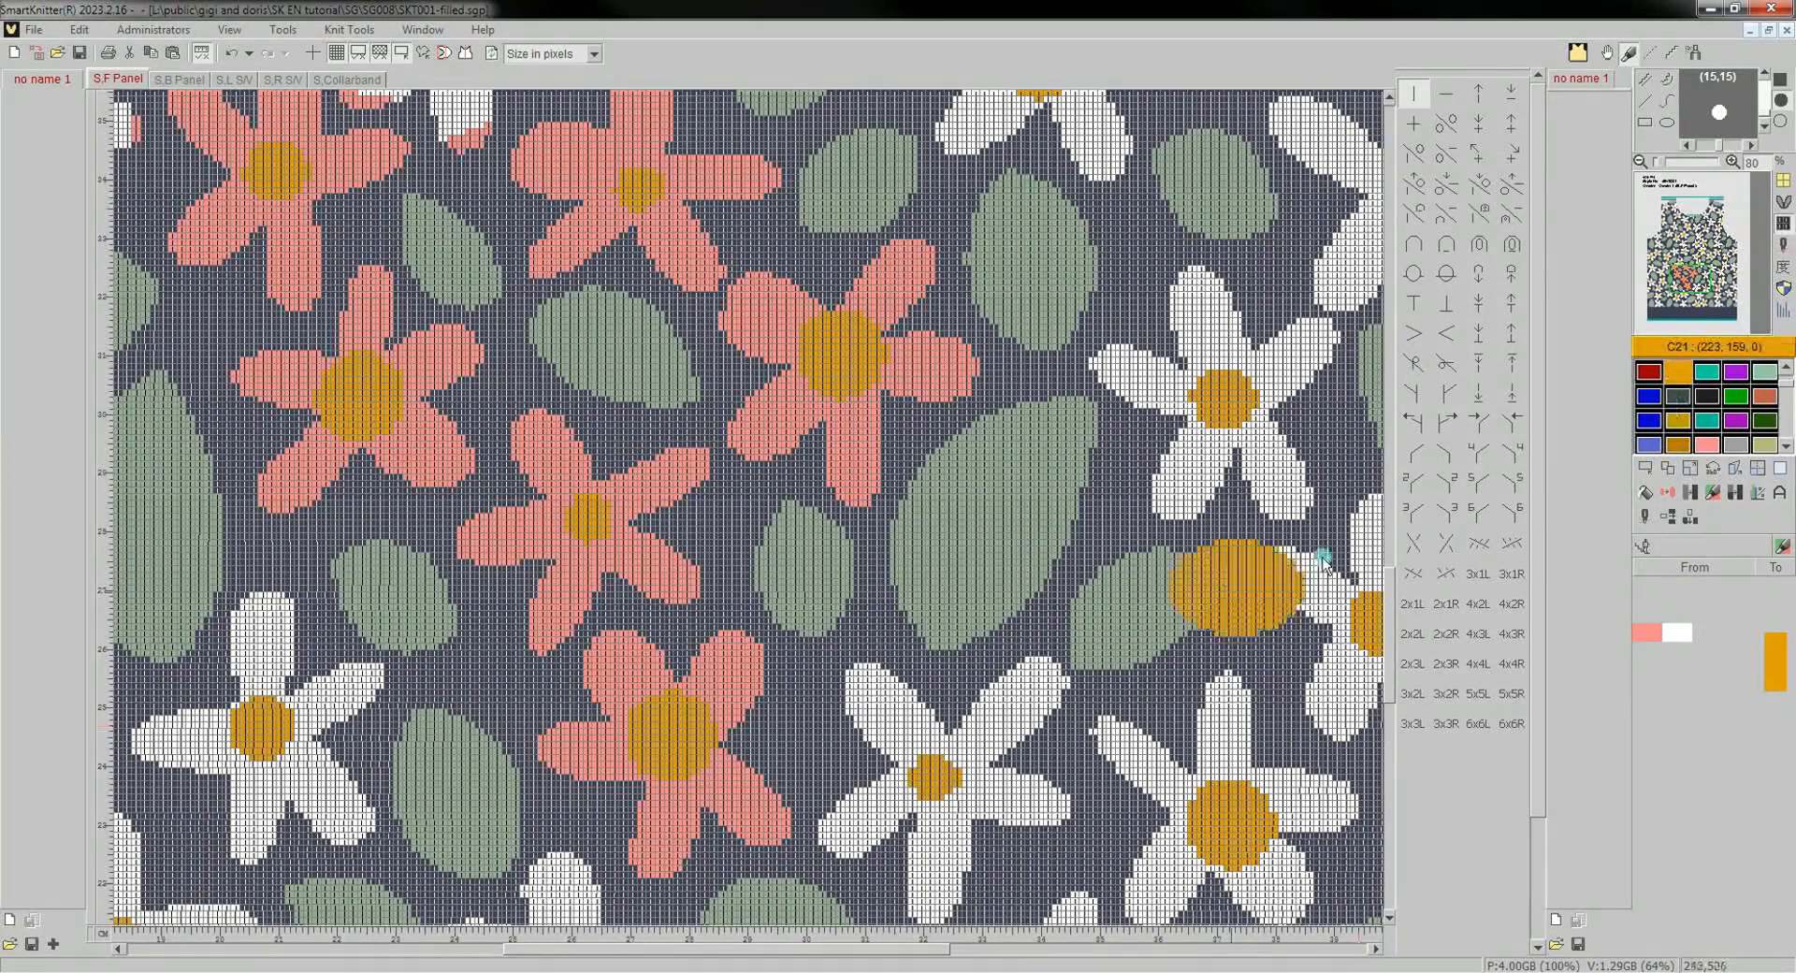
# Brush over the salmon flowers and the neighbouring white flower below them to recolour their petals amber C21.
pyautogui.moveTo(739, 711)
pyautogui.mouseDown()
pyautogui.moveTo(673, 705)
pyautogui.moveTo(654, 733)
pyautogui.moveTo(690, 754)
pyautogui.moveTo(727, 647)
pyautogui.moveTo(622, 679)
pyautogui.moveTo(660, 845)
pyautogui.moveTo(855, 805)
pyautogui.moveTo(870, 689)
pyautogui.moveTo(1030, 673)
pyautogui.moveTo(942, 872)
pyautogui.moveTo(1014, 814)
pyautogui.mouseUp()
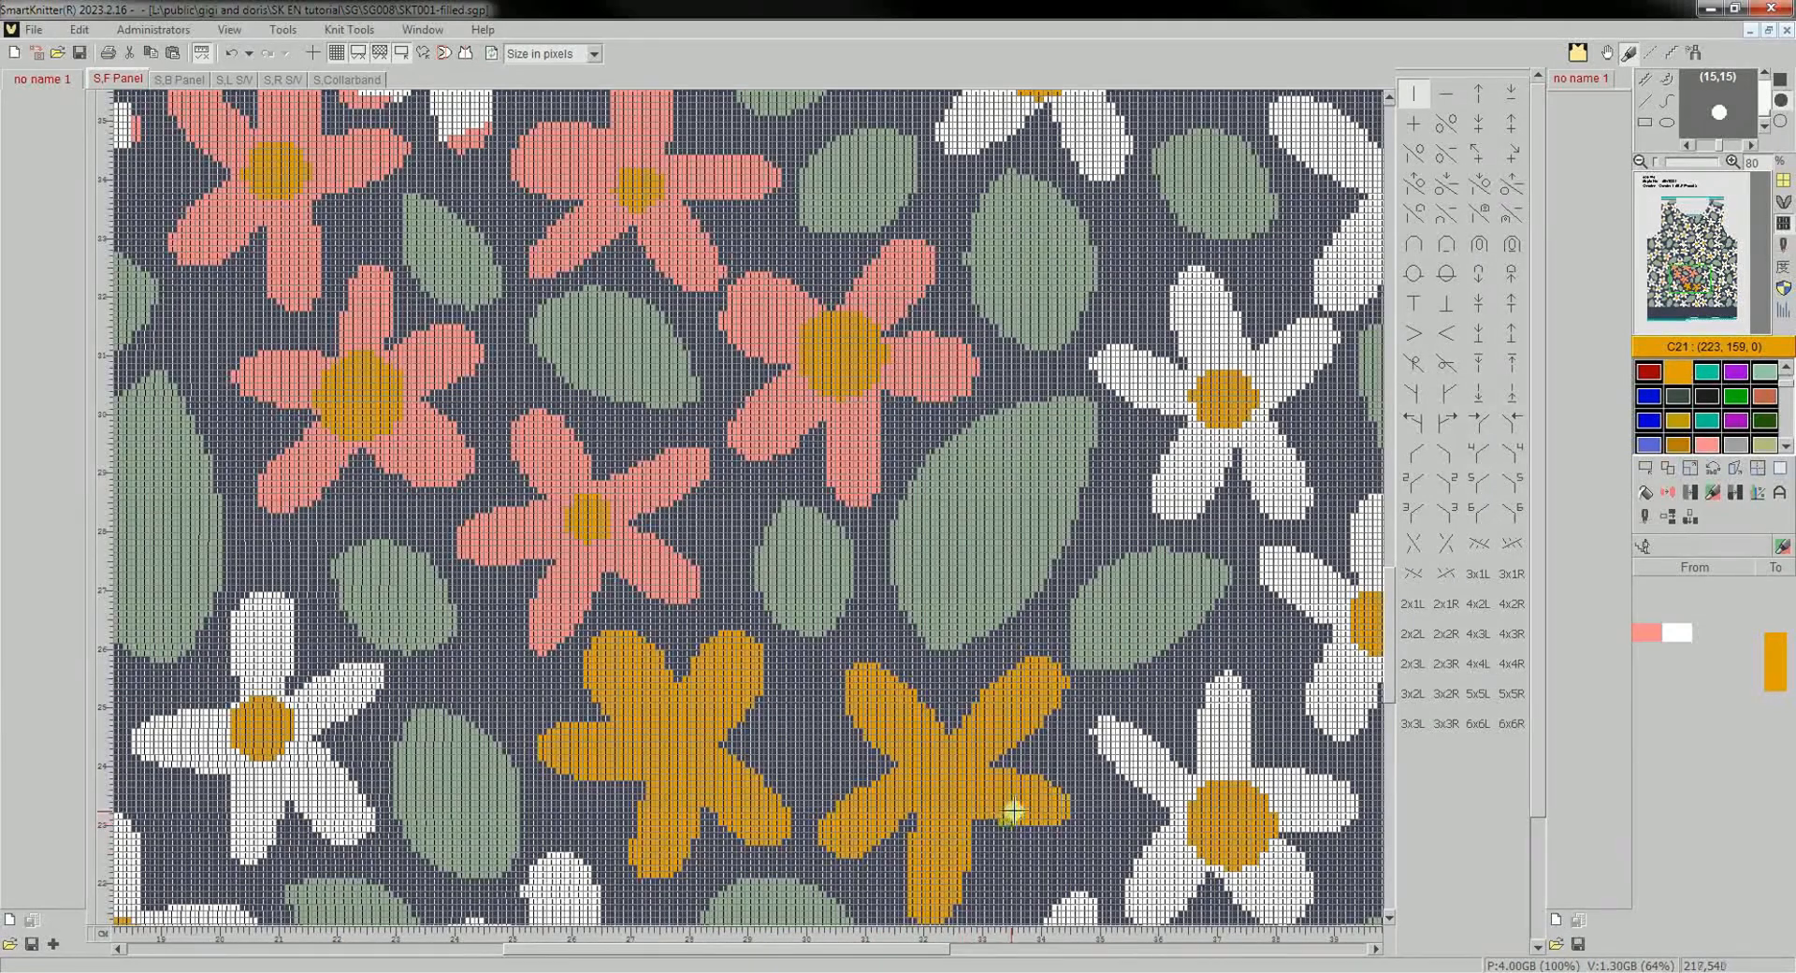
pyautogui.moveTo(538, 562)
pyautogui.mouseDown()
pyautogui.moveTo(580, 574)
pyautogui.moveTo(543, 565)
pyautogui.moveTo(549, 429)
pyautogui.moveTo(654, 502)
pyautogui.moveTo(668, 545)
pyautogui.mouseUp()
pyautogui.moveTo(816, 335)
pyautogui.mouseDown()
pyautogui.moveTo(726, 337)
pyautogui.moveTo(822, 468)
pyautogui.moveTo(929, 310)
pyautogui.moveTo(886, 268)
pyautogui.moveTo(935, 389)
pyautogui.moveTo(762, 269)
pyautogui.moveTo(711, 189)
pyautogui.mouseUp()
pyautogui.moveTo(643, 123)
pyautogui.mouseDown()
pyautogui.moveTo(549, 168)
pyautogui.moveTo(589, 249)
pyautogui.moveTo(689, 272)
pyautogui.moveTo(391, 358)
pyautogui.moveTo(392, 293)
pyautogui.moveTo(256, 381)
pyautogui.moveTo(239, 502)
pyautogui.mouseUp()
pyautogui.moveTo(460, 464); pyautogui.dragTo(440, 480)
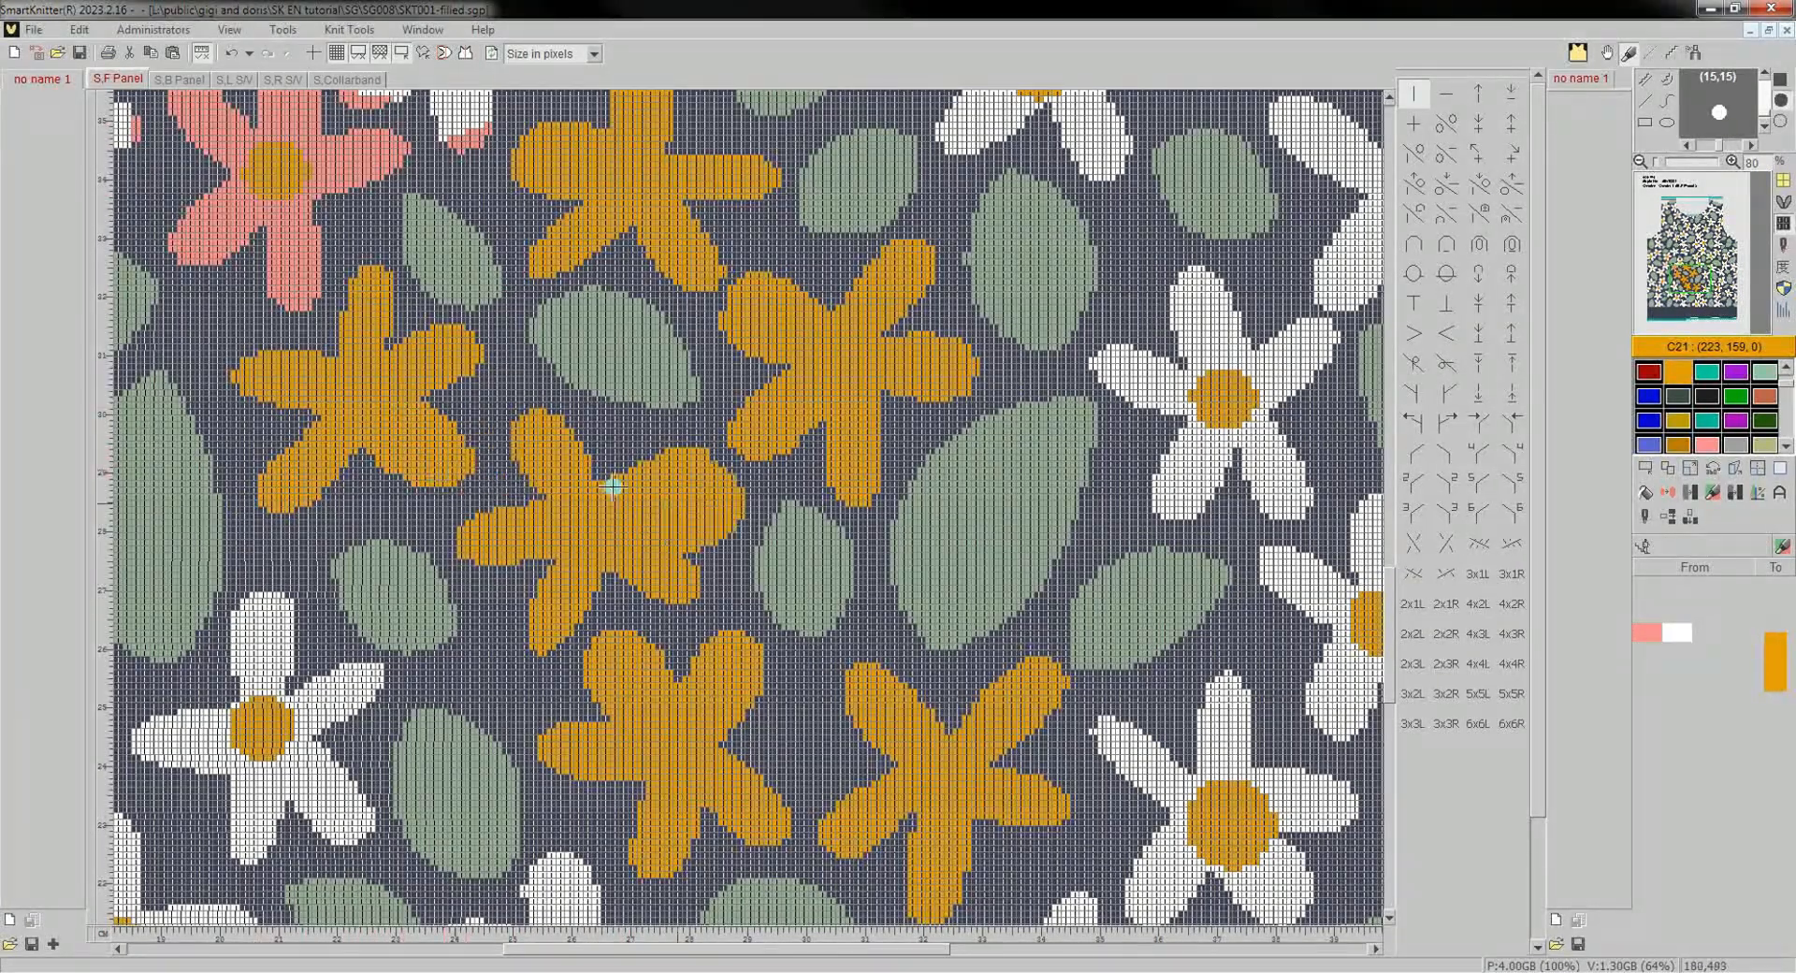